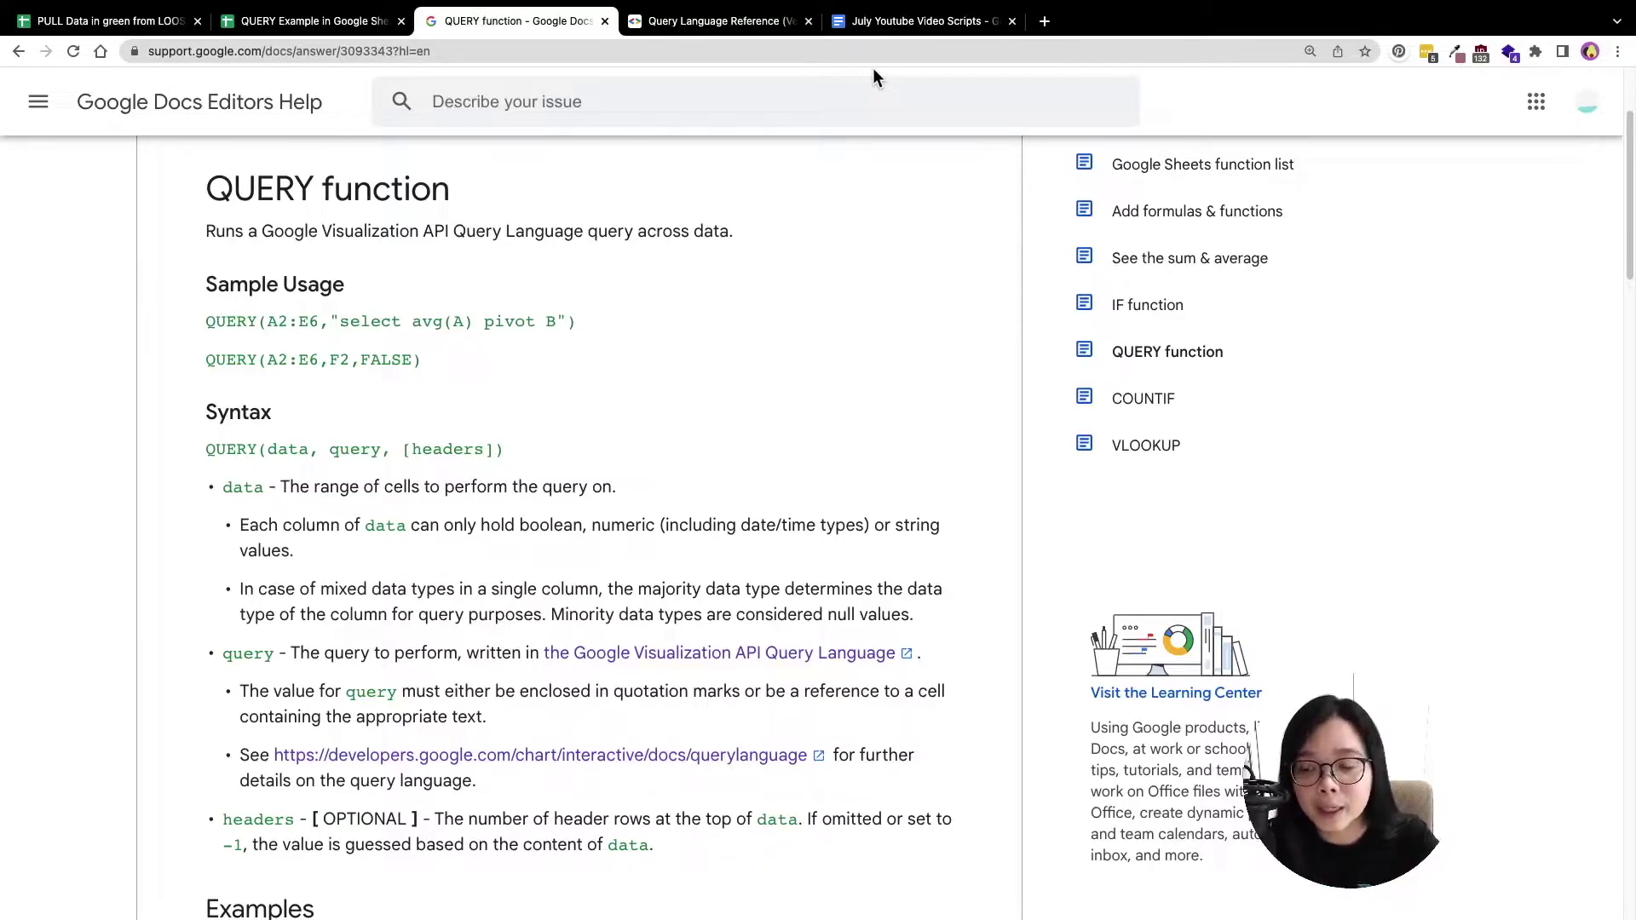
# Examine the Build up Status columns in the LOOSE and SOLID sheets of the inventory spreadsheet
pyautogui.press('super+1')
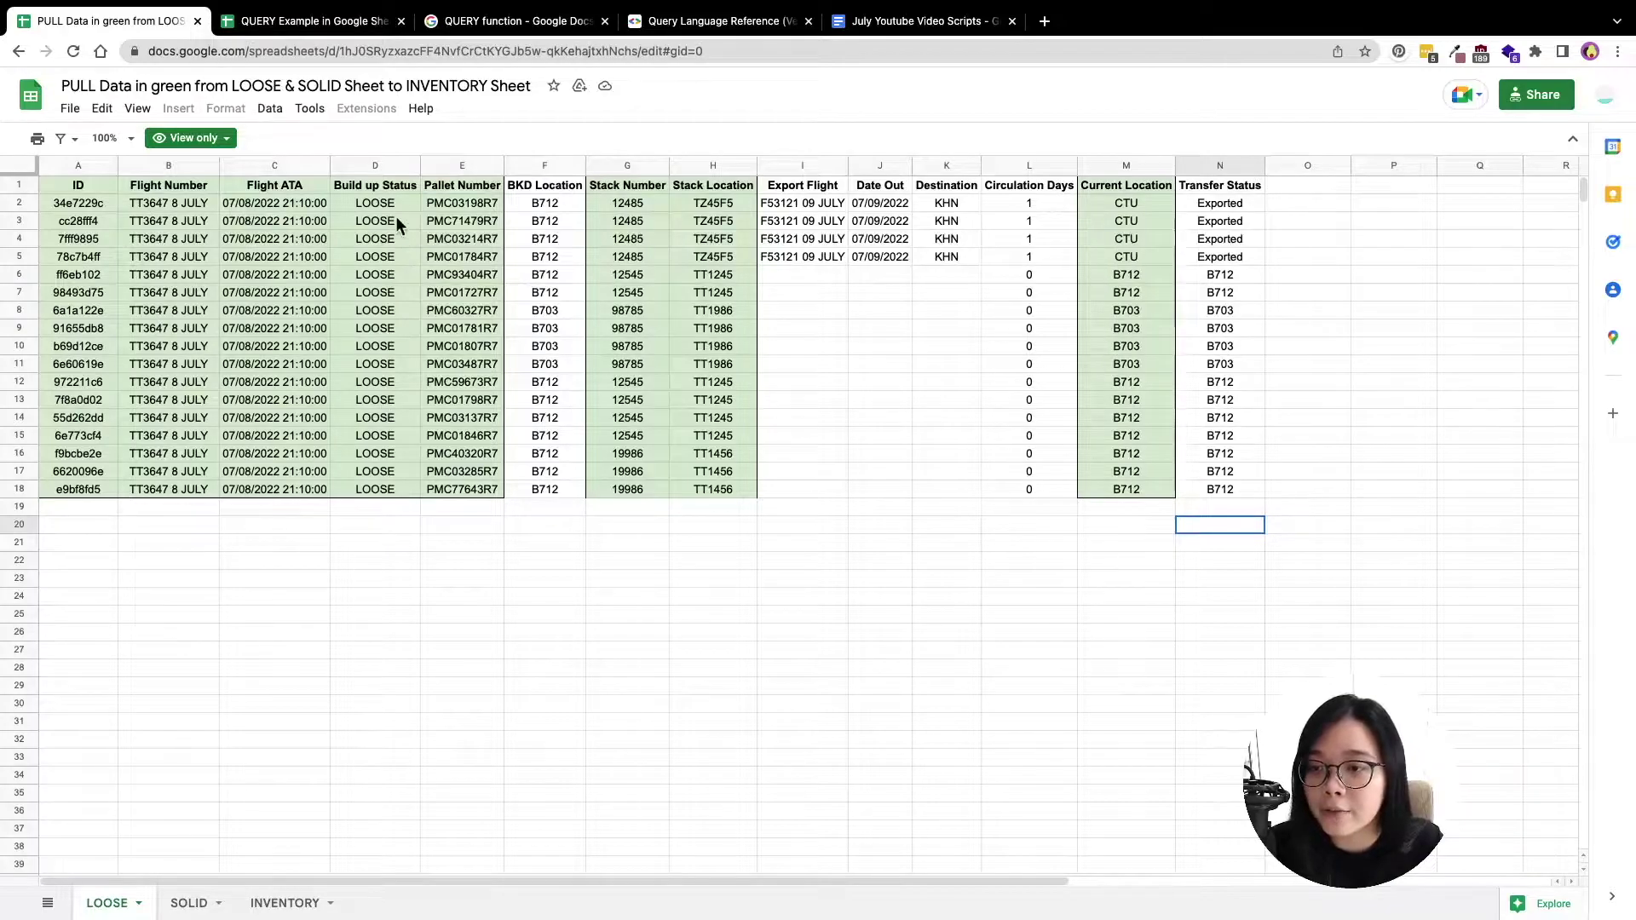
pyautogui.click(380, 161)
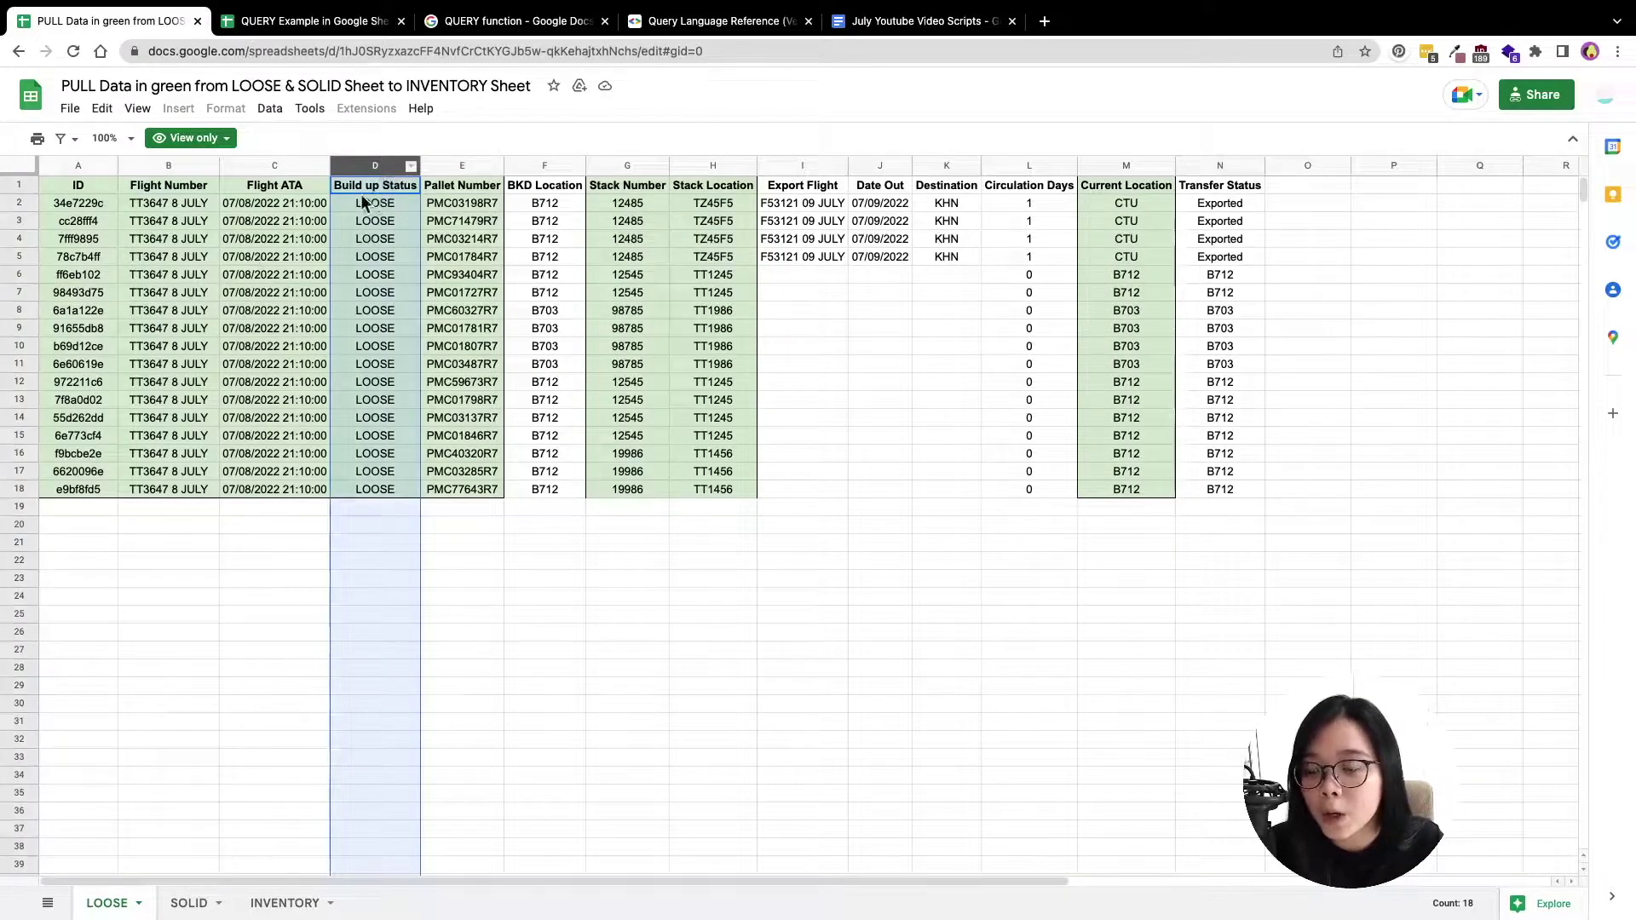
pyautogui.moveTo(392, 203); pyautogui.dragTo(392, 488)
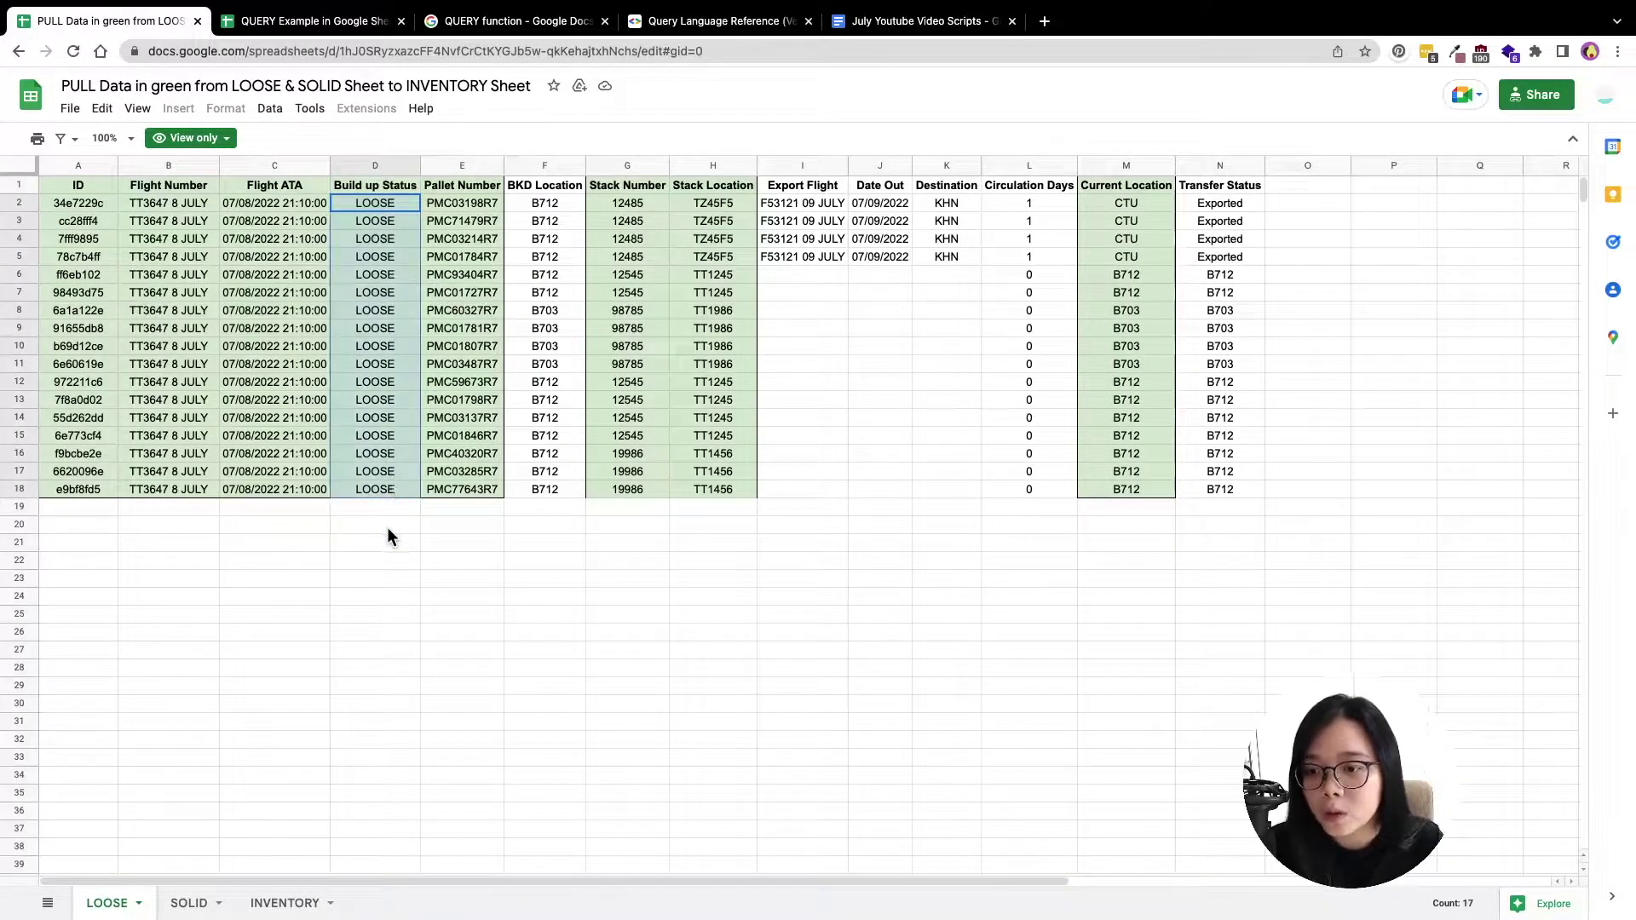
pyautogui.click(386, 528)
pyautogui.click(191, 902)
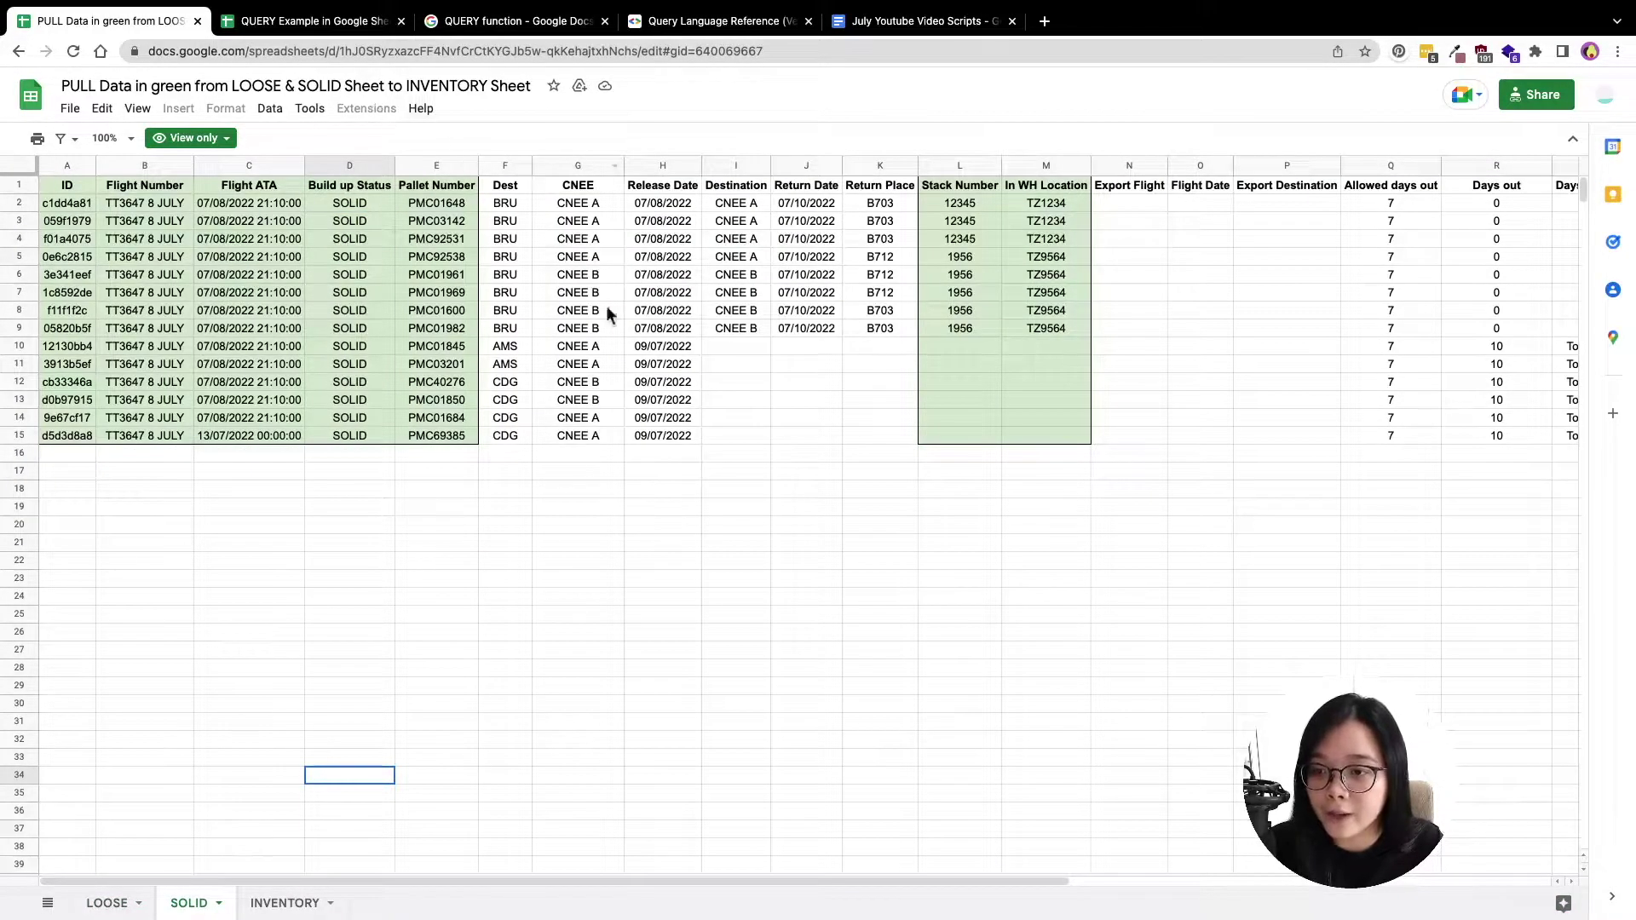
pyautogui.click(362, 164)
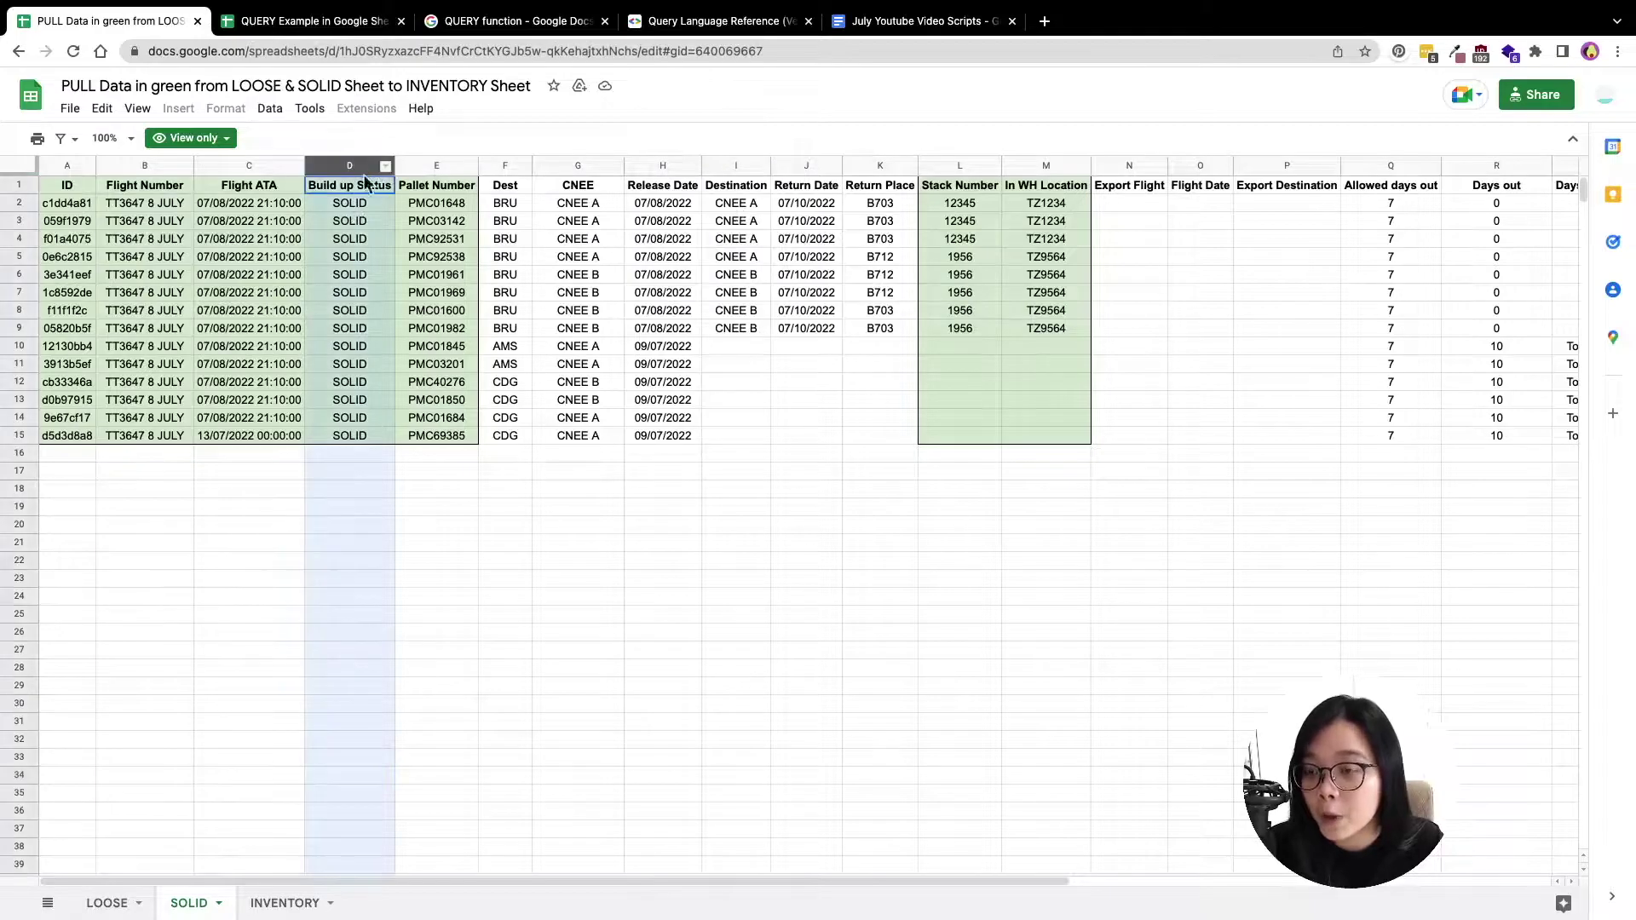
# Compare the green columns of the LOOSE and SOLID sheets with the column headers of the INVENTORY sheet
pyautogui.click(128, 901)
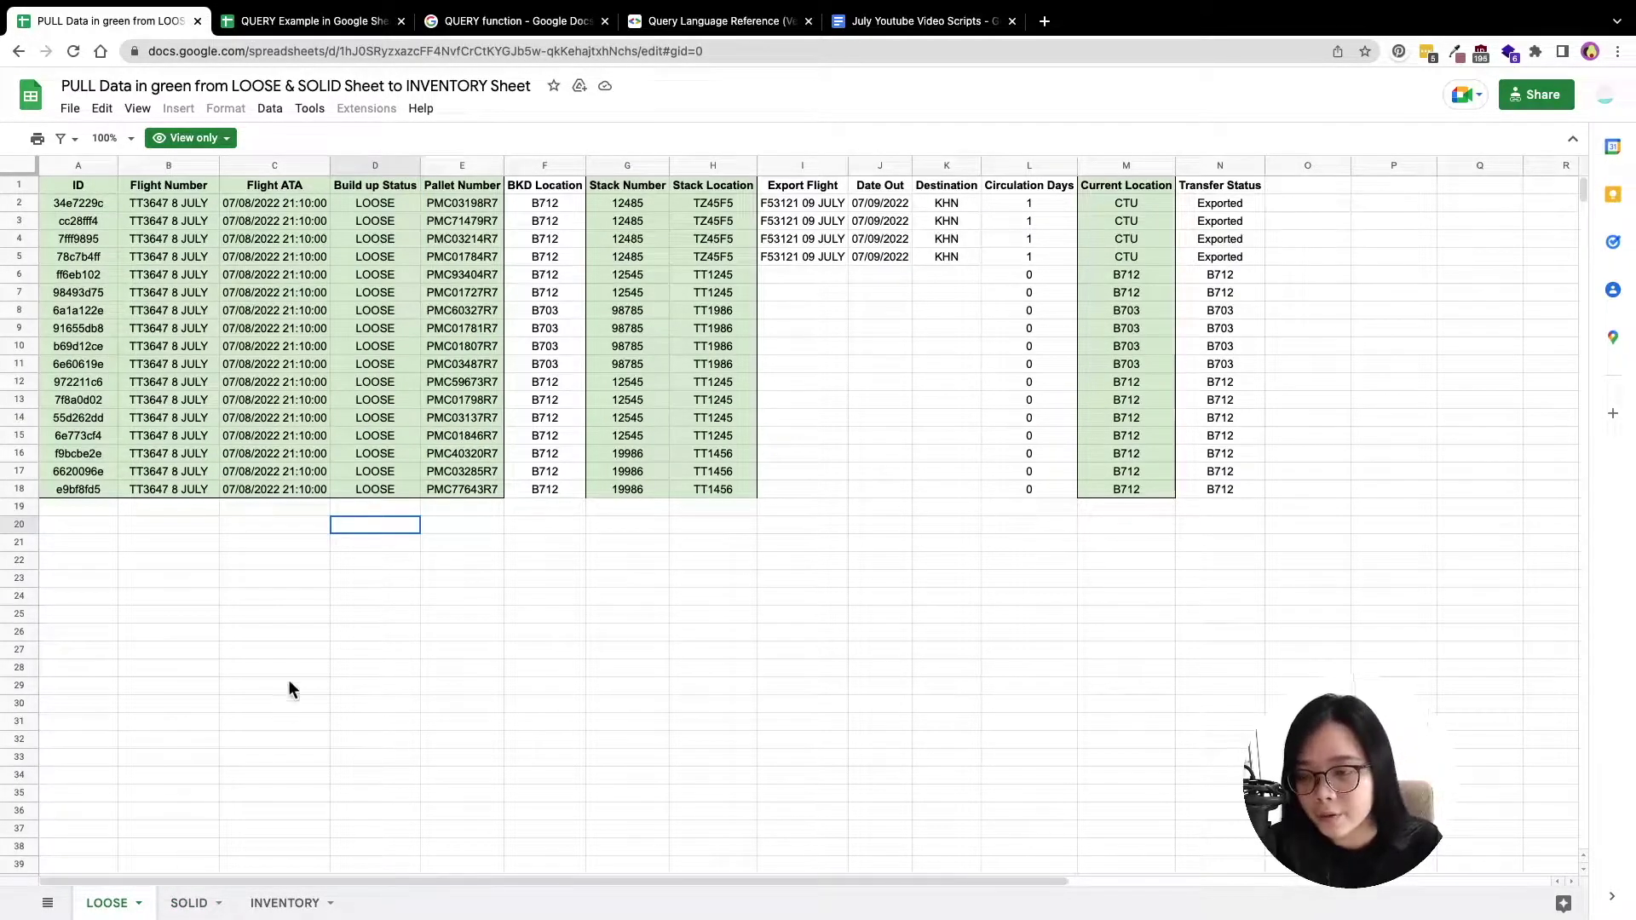
pyautogui.click(192, 902)
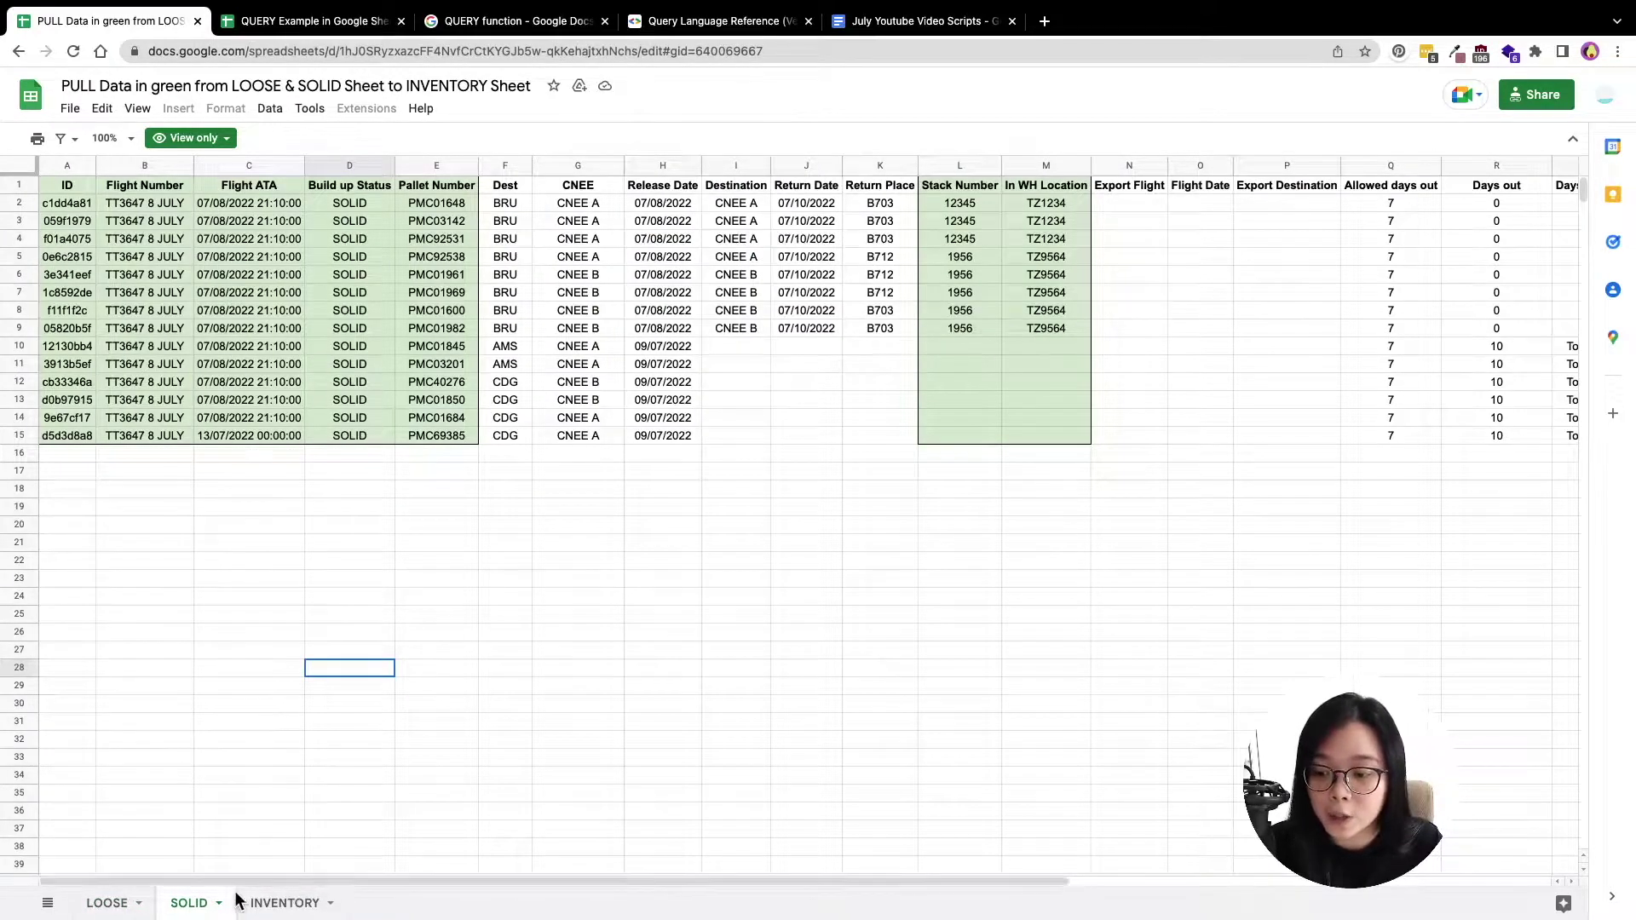
pyautogui.click(284, 902)
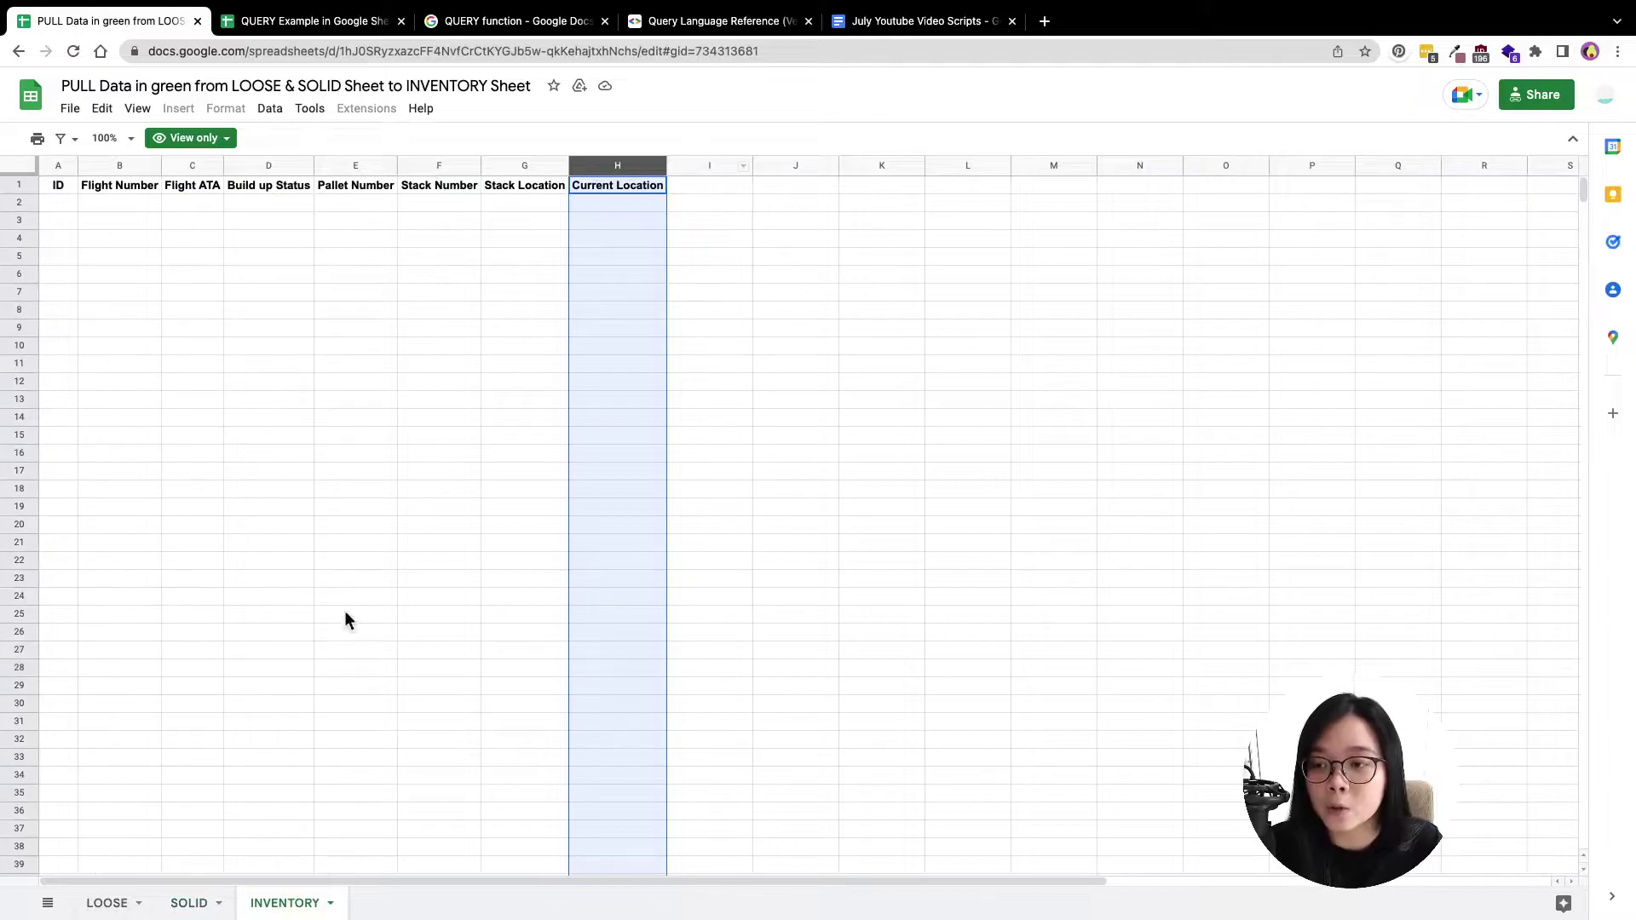
pyautogui.press('super+3')
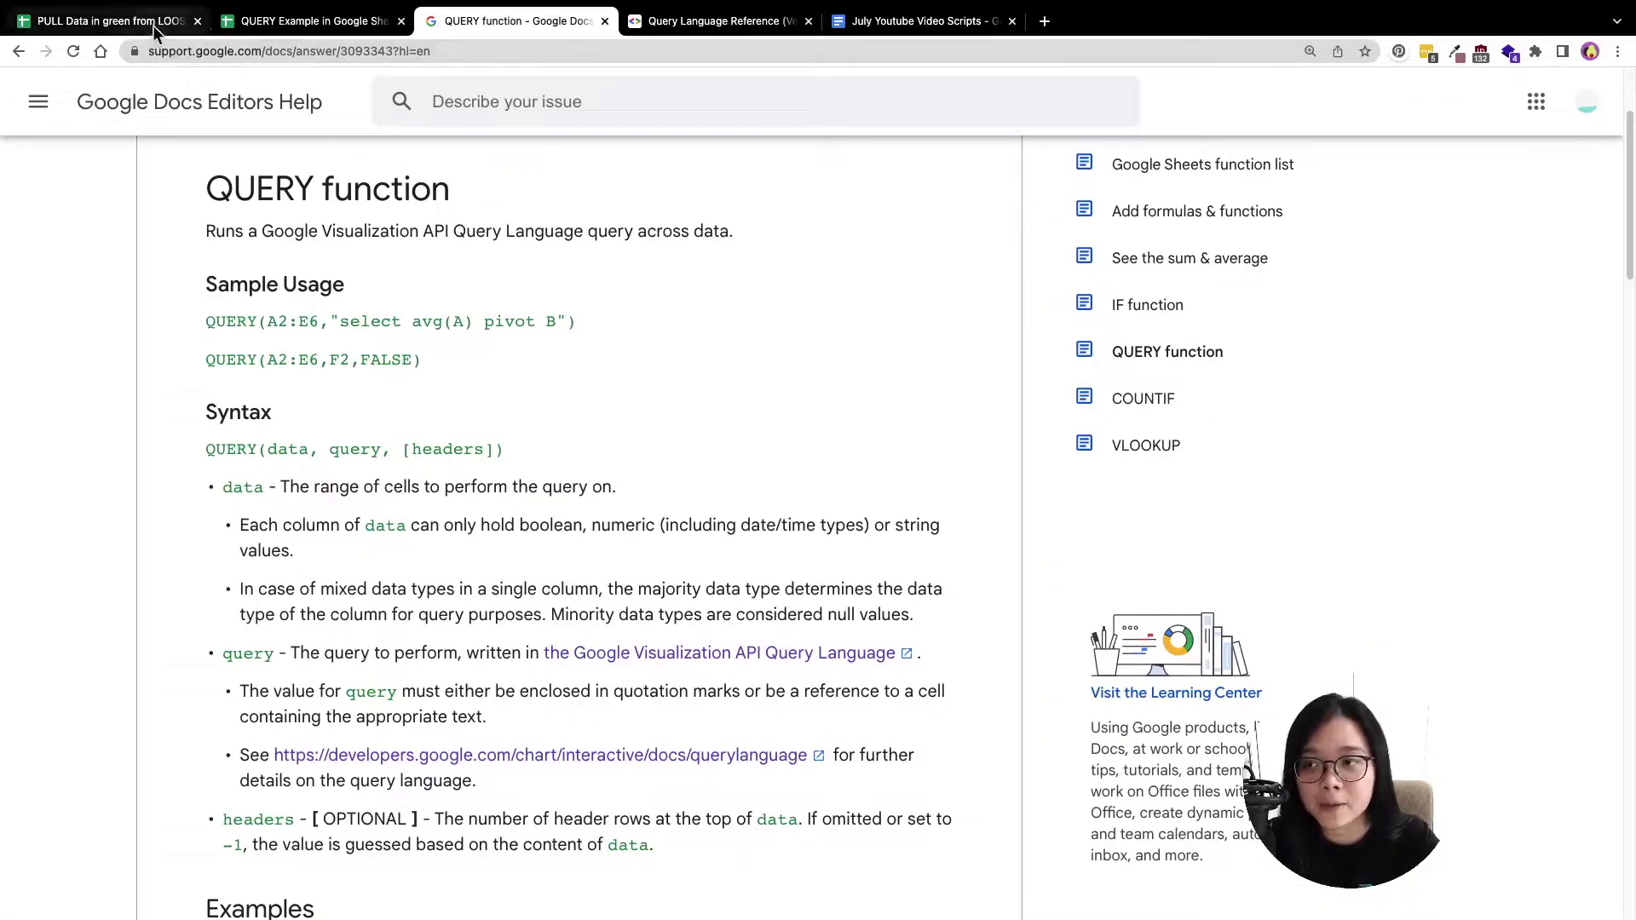
pyautogui.click(153, 21)
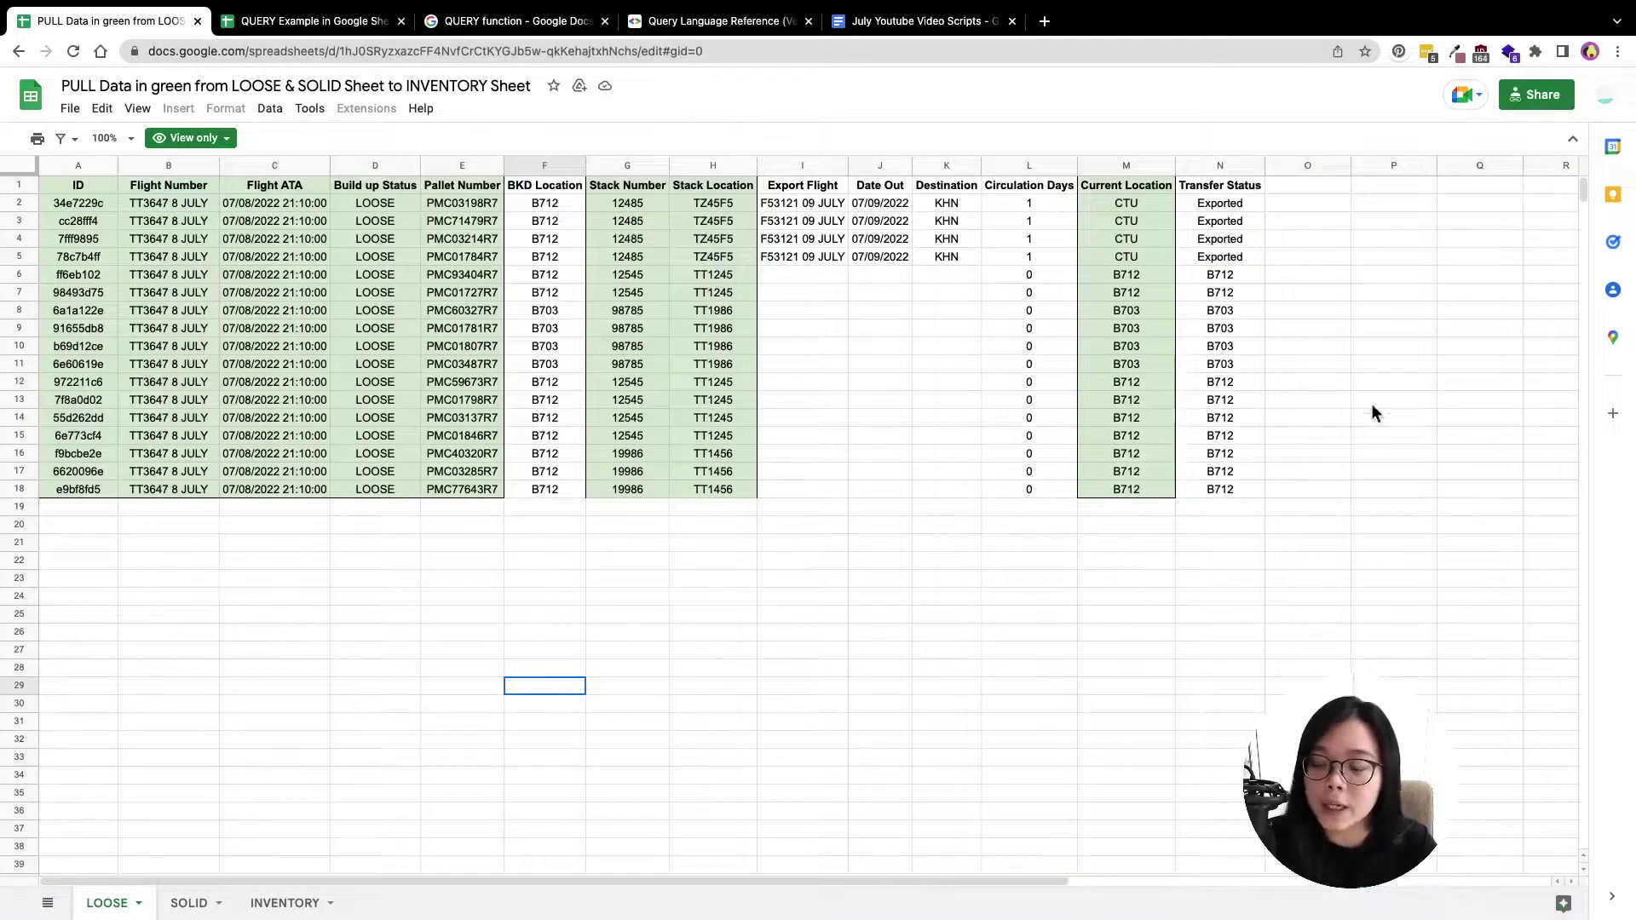
pyautogui.click(1234, 437)
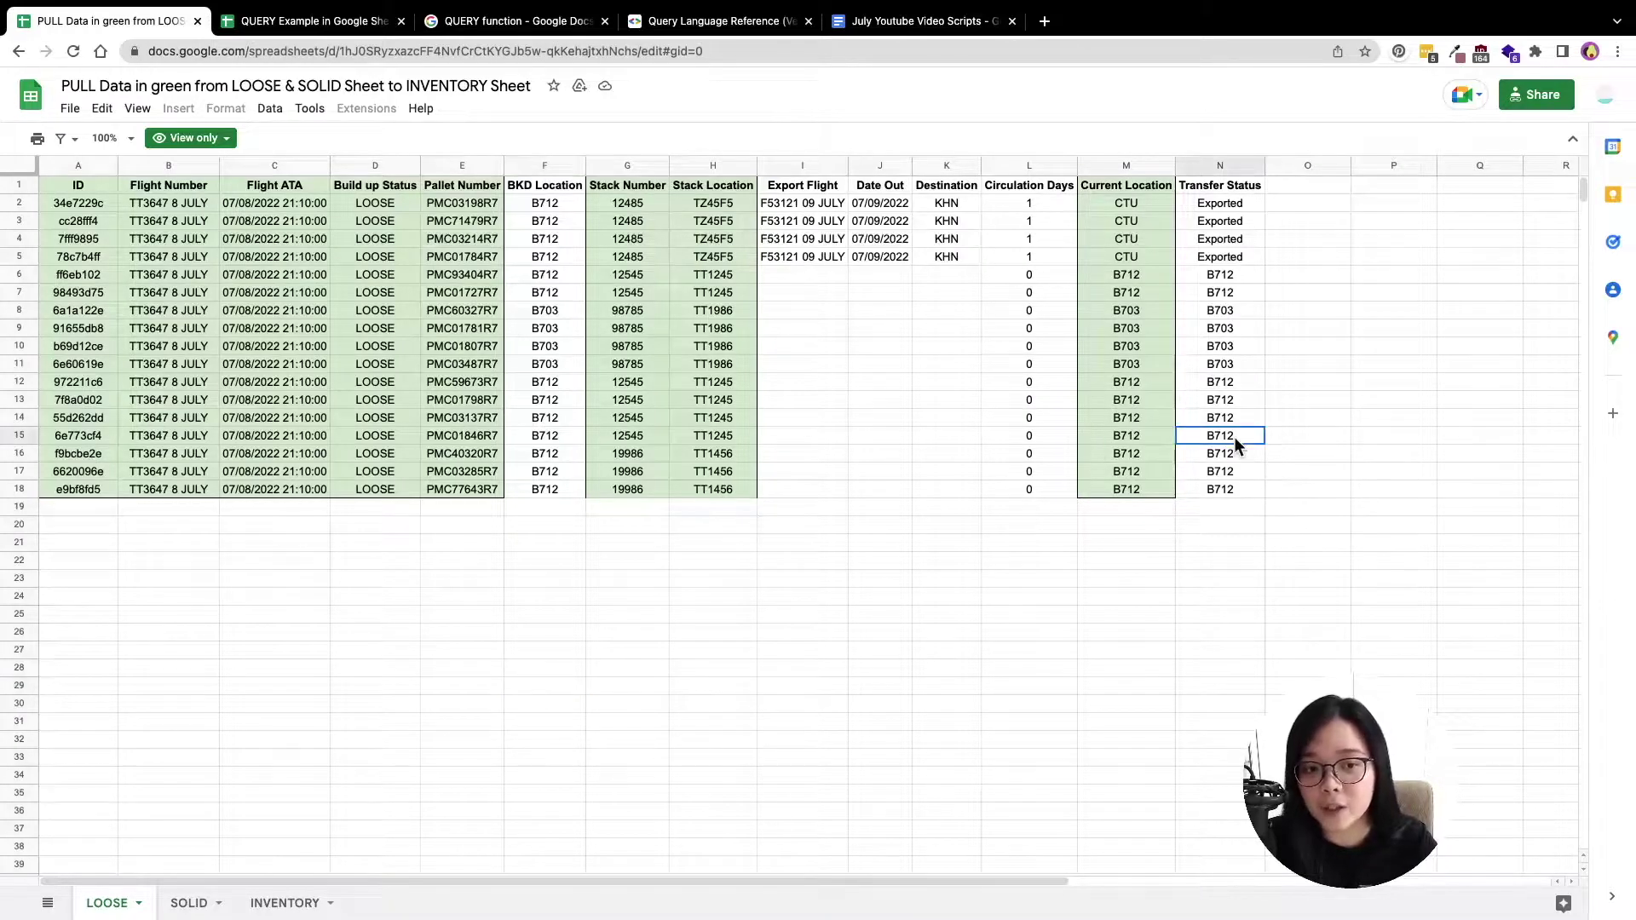
pyautogui.click(198, 908)
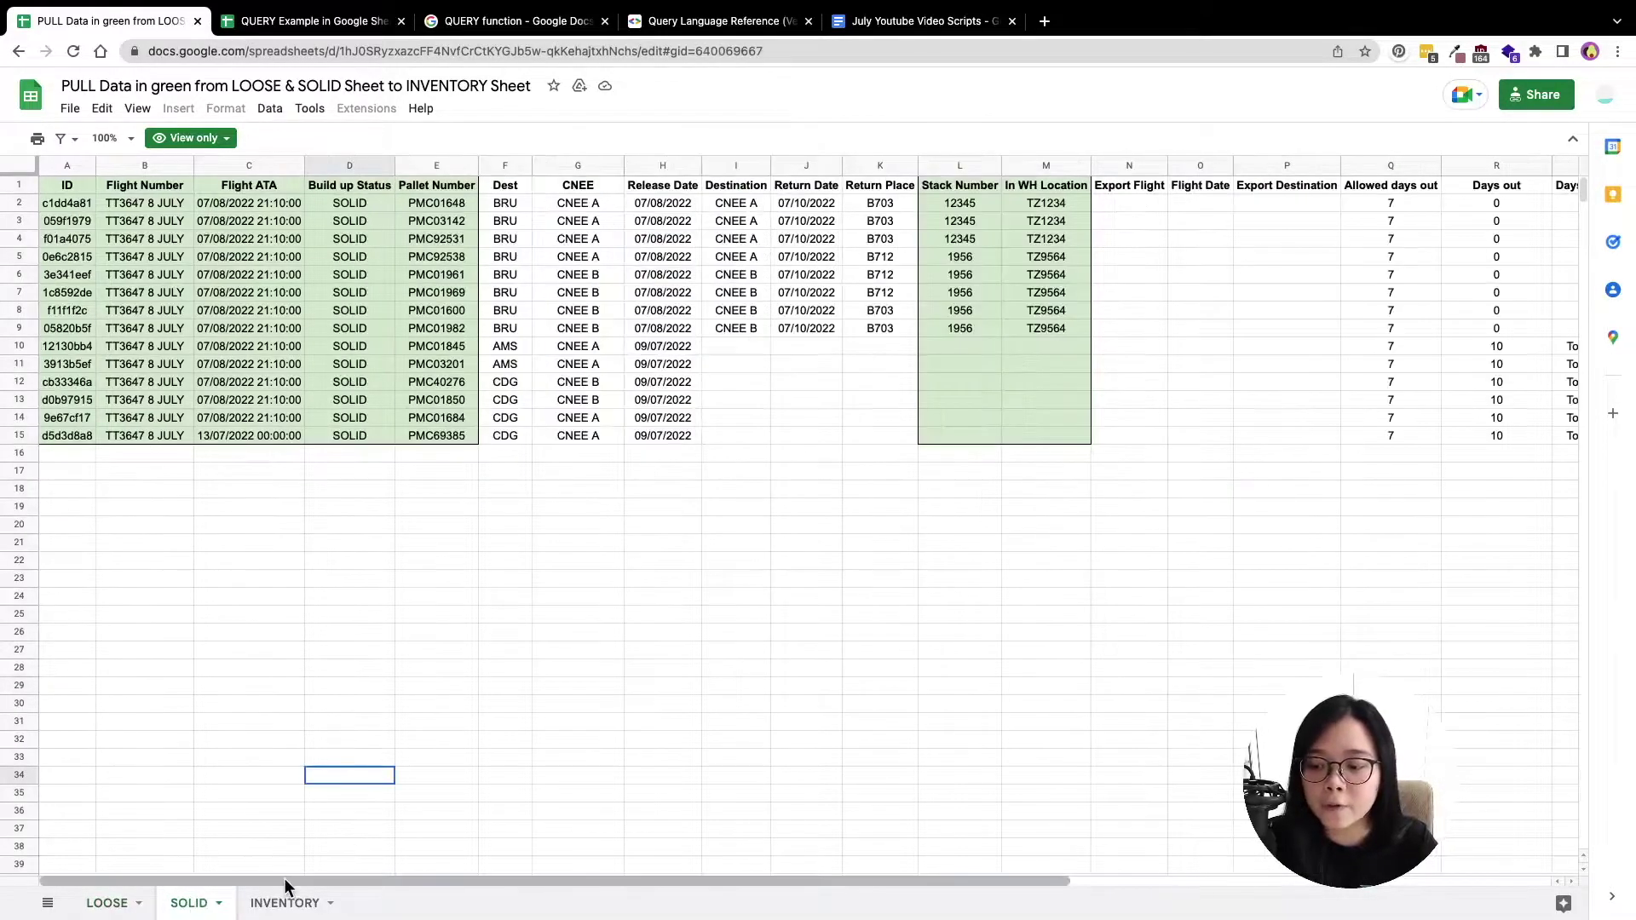
pyautogui.moveTo(330, 881); pyautogui.dragTo(223, 655)
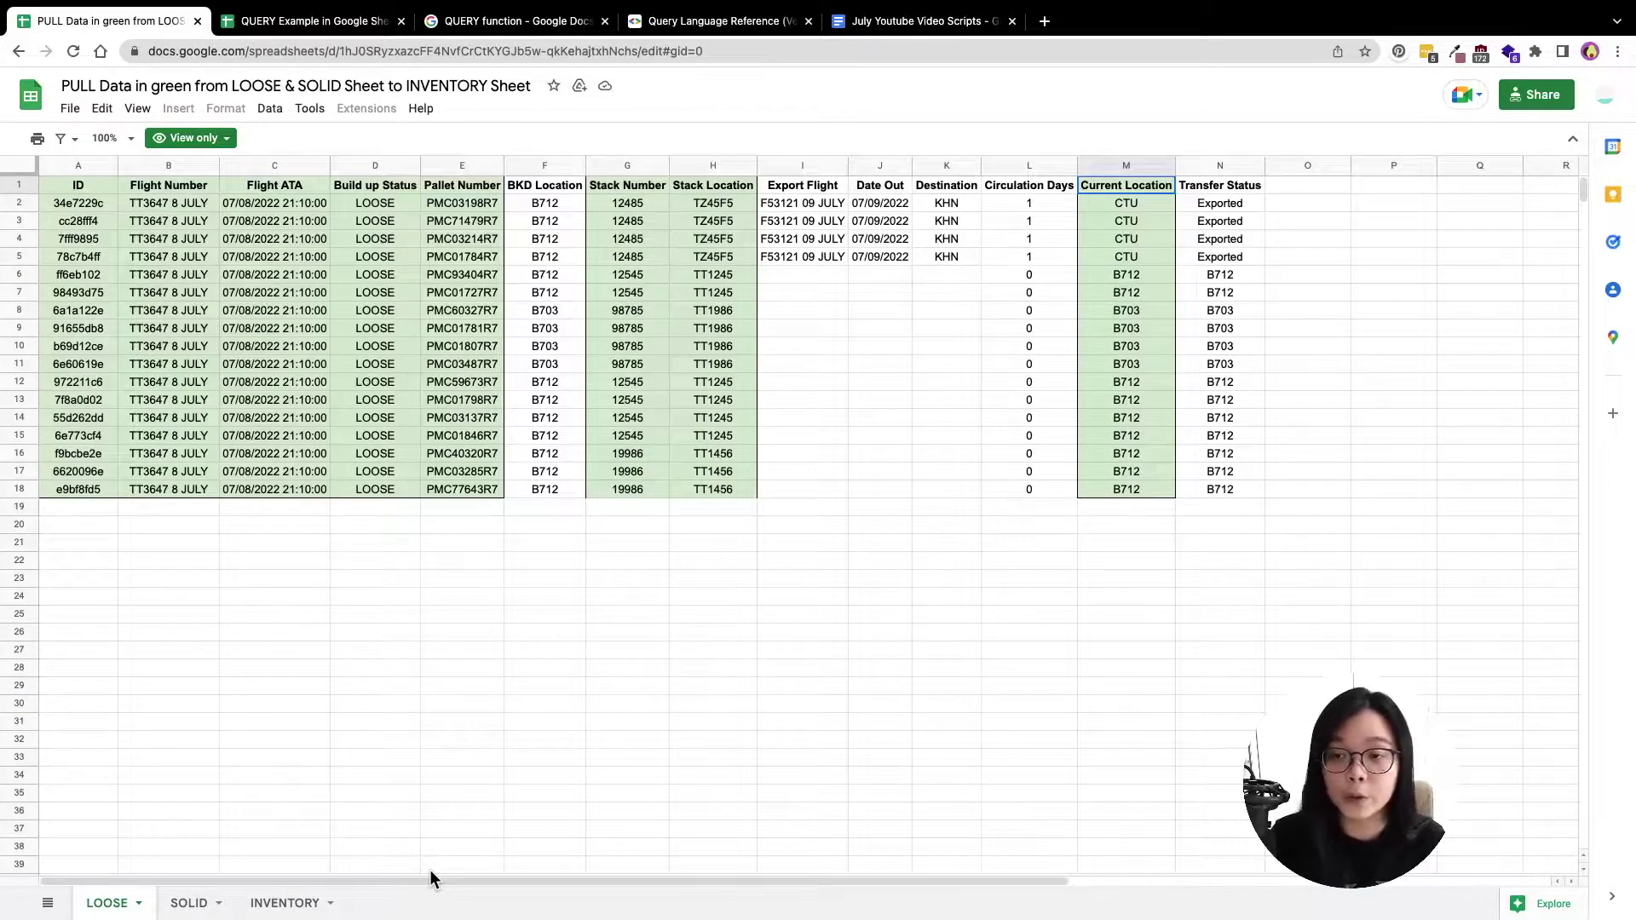
# Make an editable copy of the view-only LOOSE, SOLID and INVENTORY spreadsheet
pyautogui.click(285, 903)
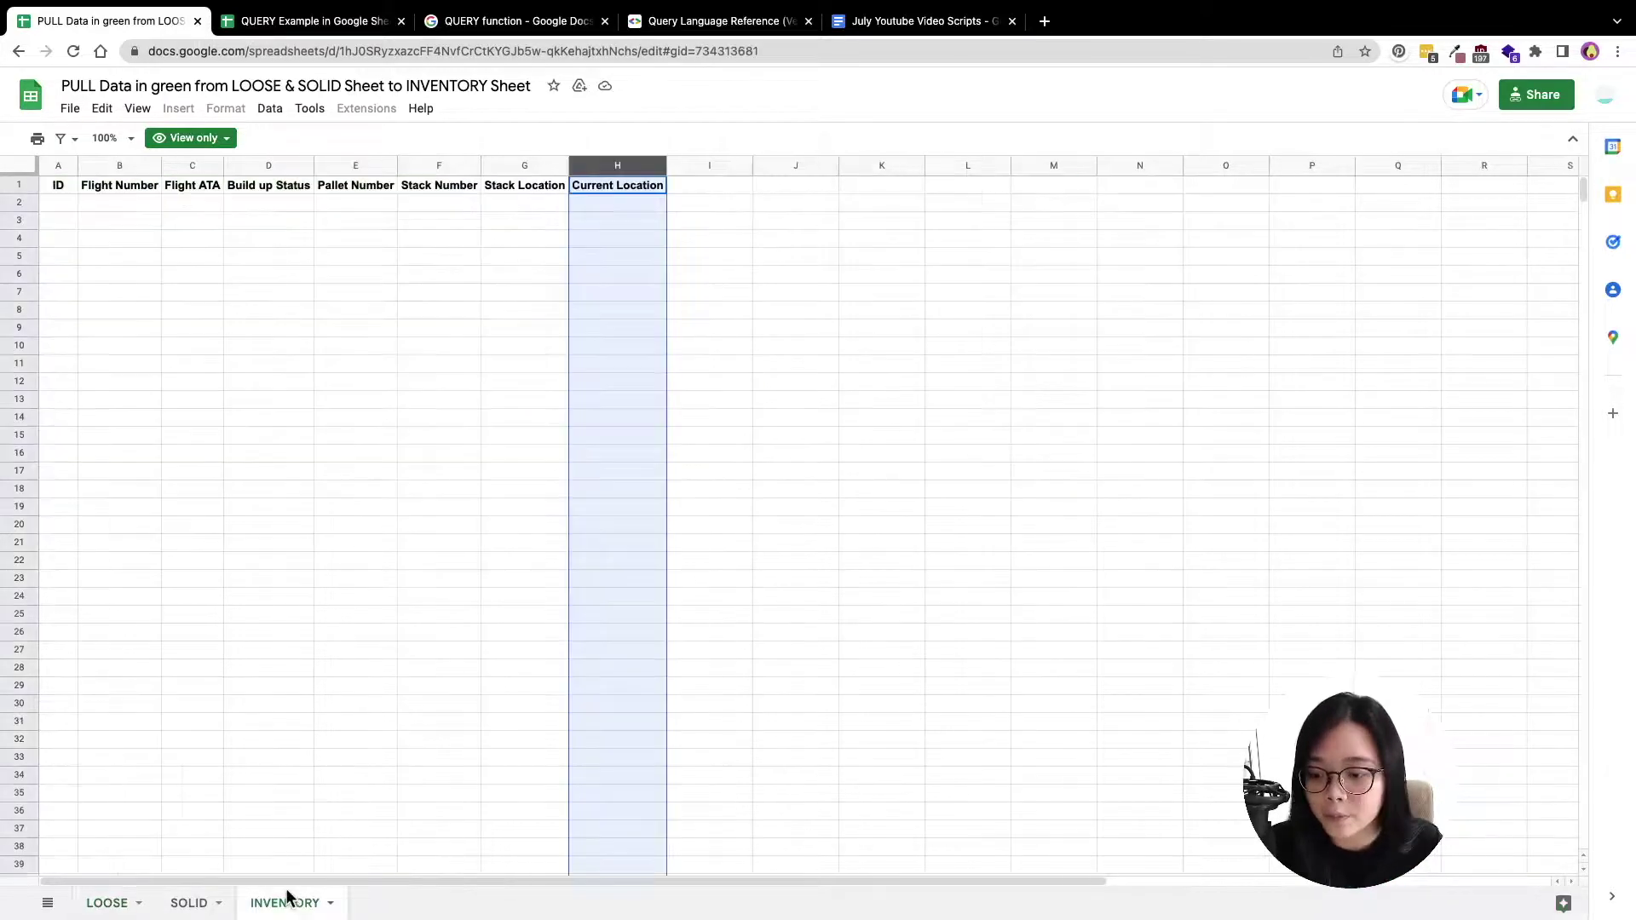
pyautogui.click(70, 108)
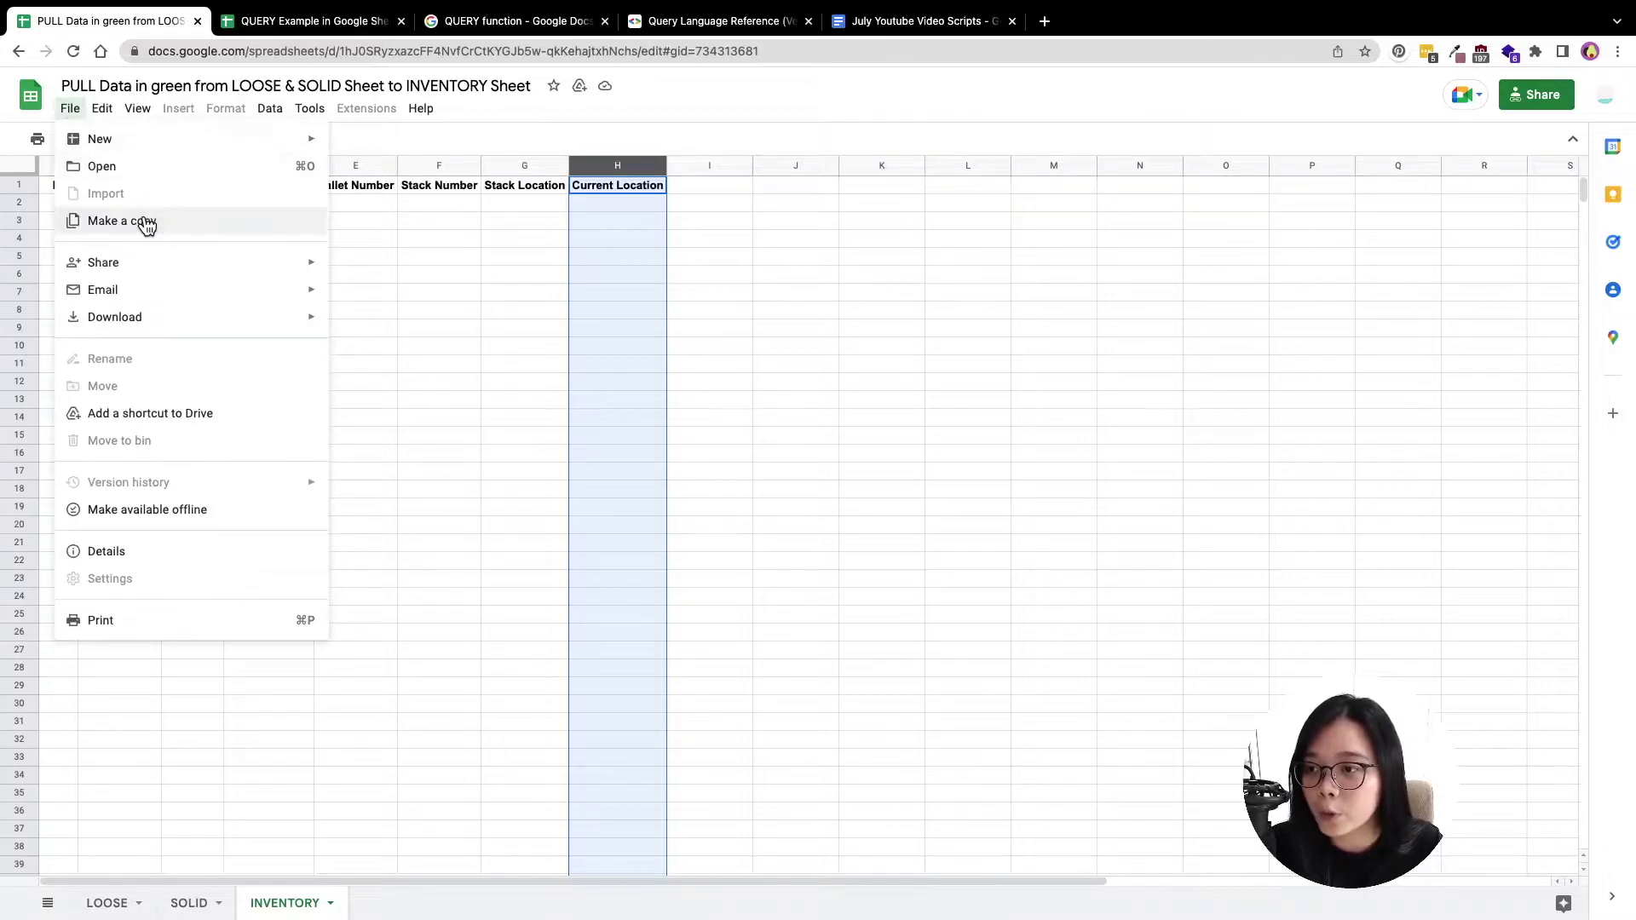
pyautogui.click(135, 221)
pyautogui.click(901, 597)
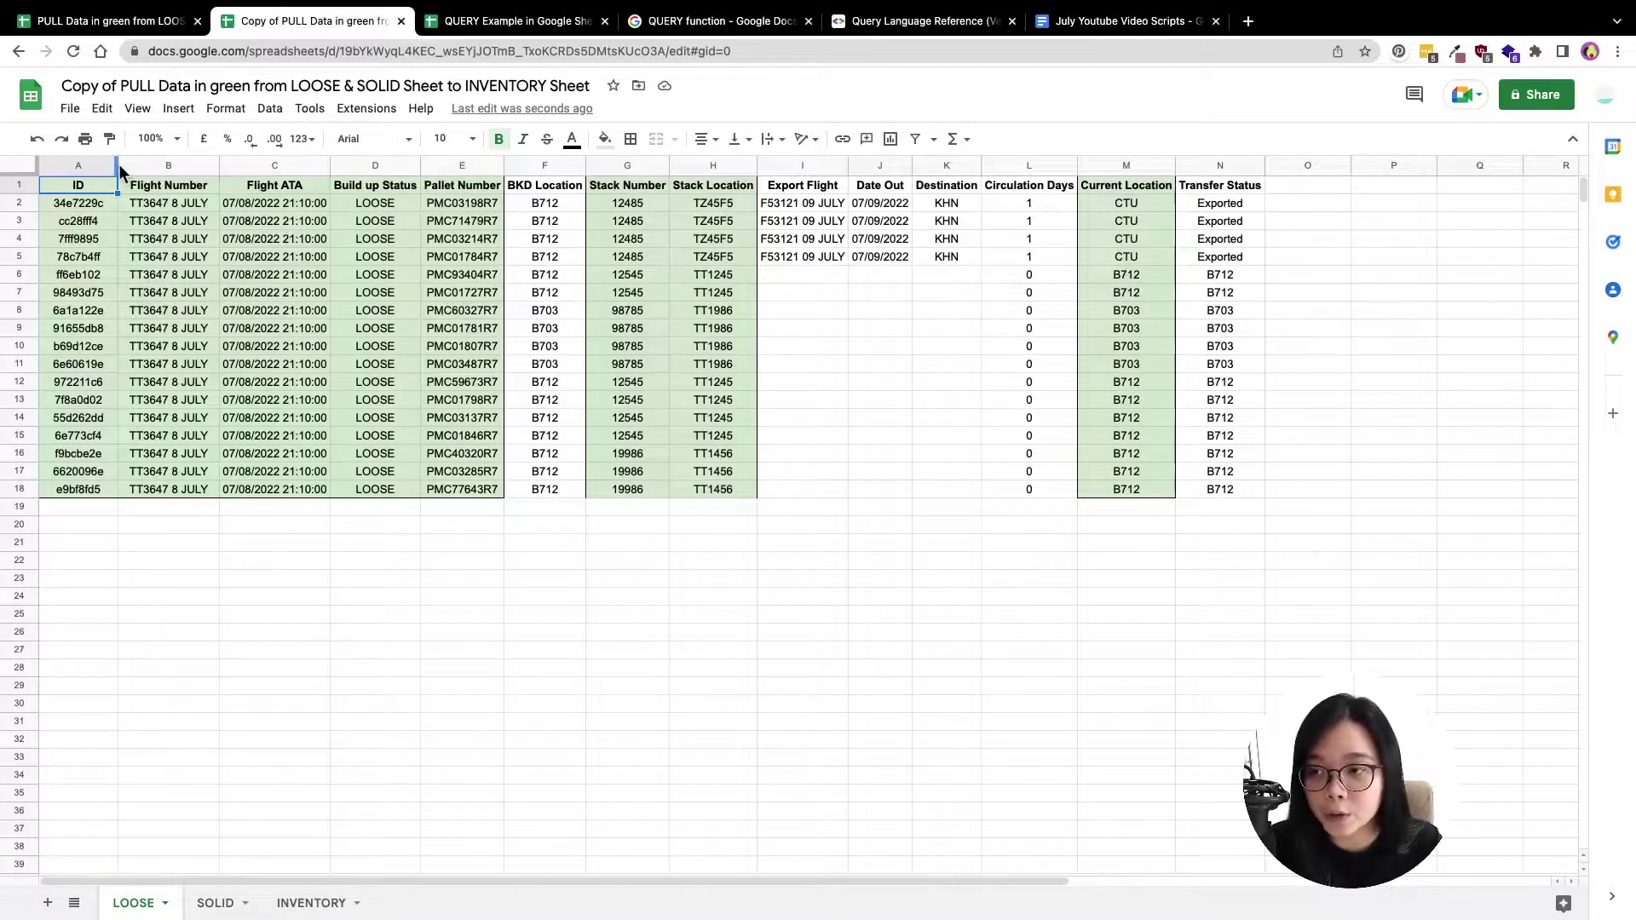
# In the copied spreadsheet, select cell A2 of the INVENTORY sheet and set the sheet zoom to 200%
pyautogui.click(79, 165)
pyautogui.click(194, 164)
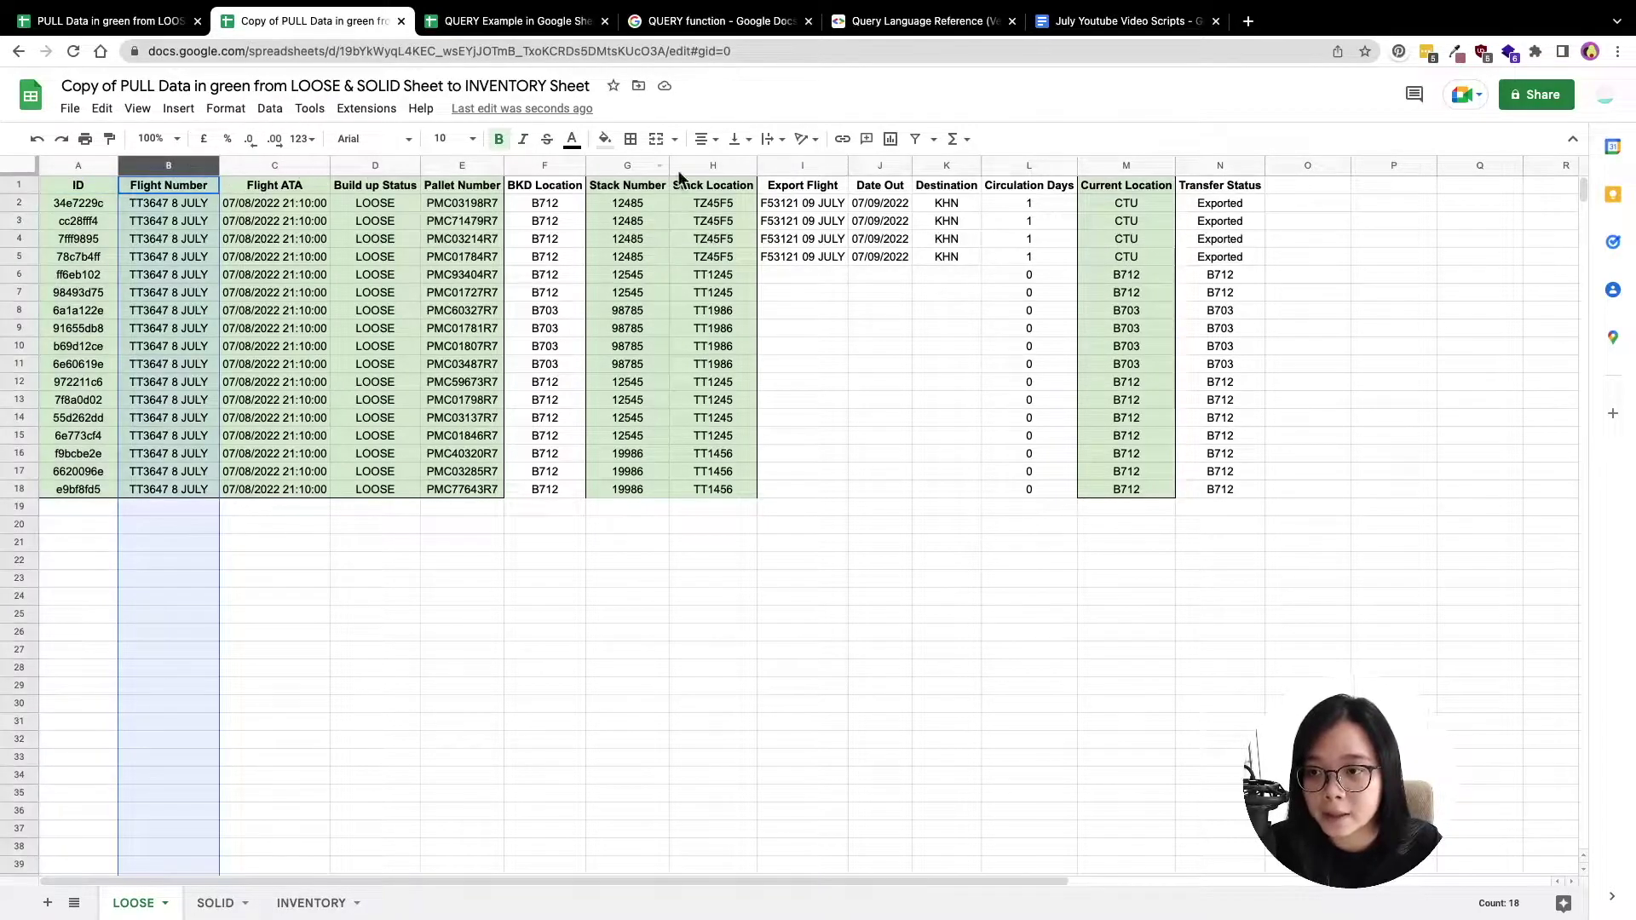
pyautogui.click(1147, 164)
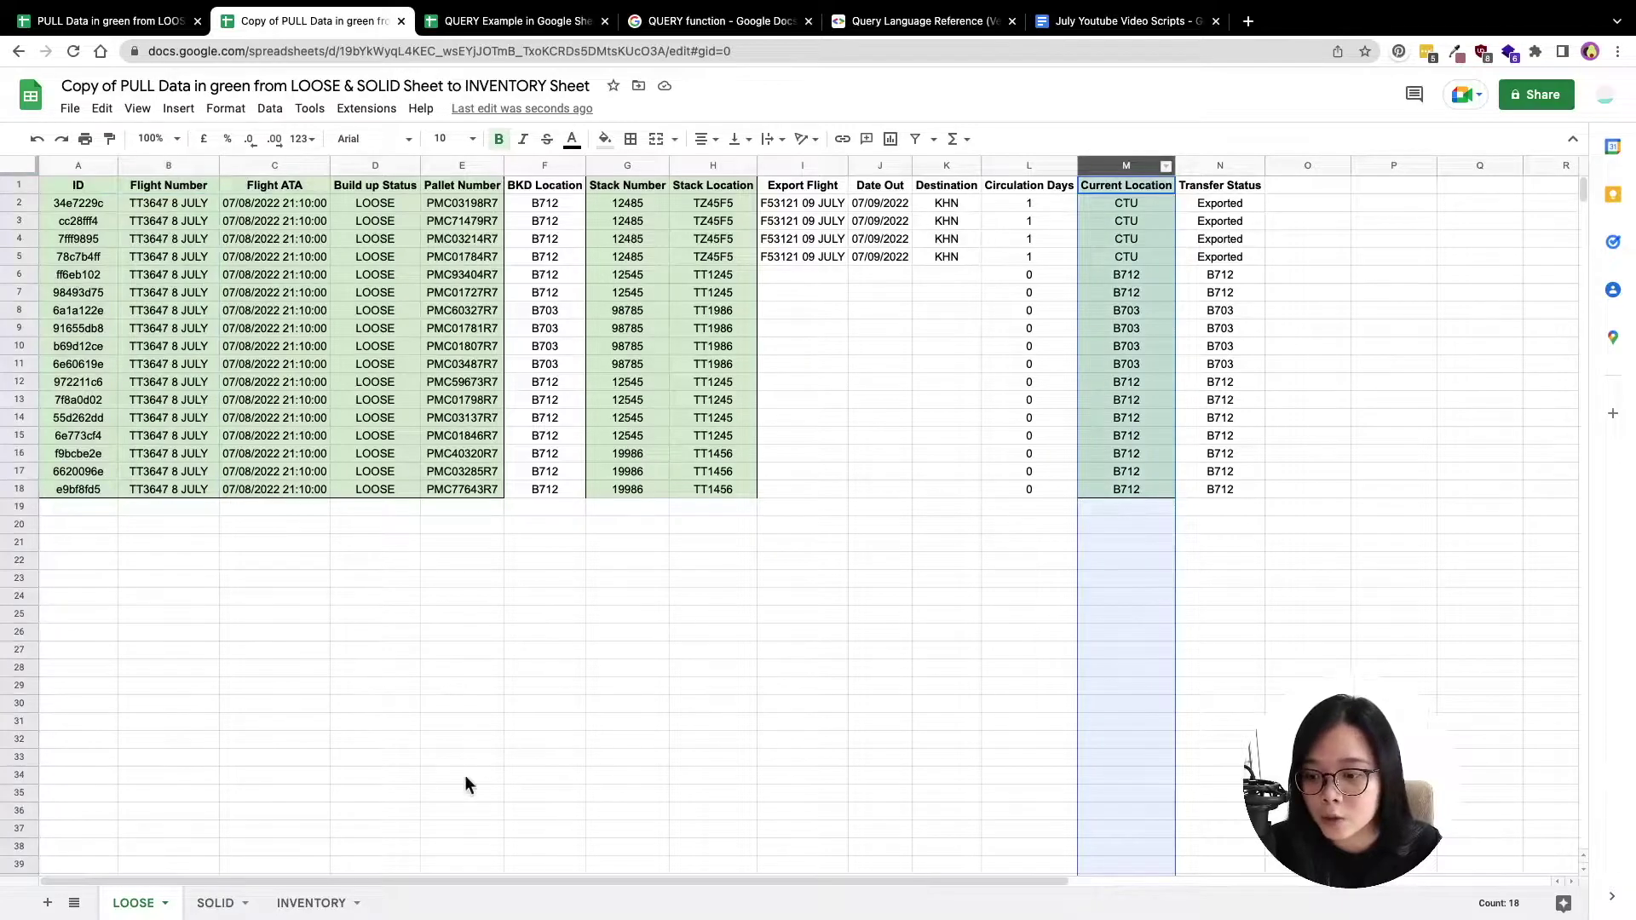
pyautogui.click(315, 902)
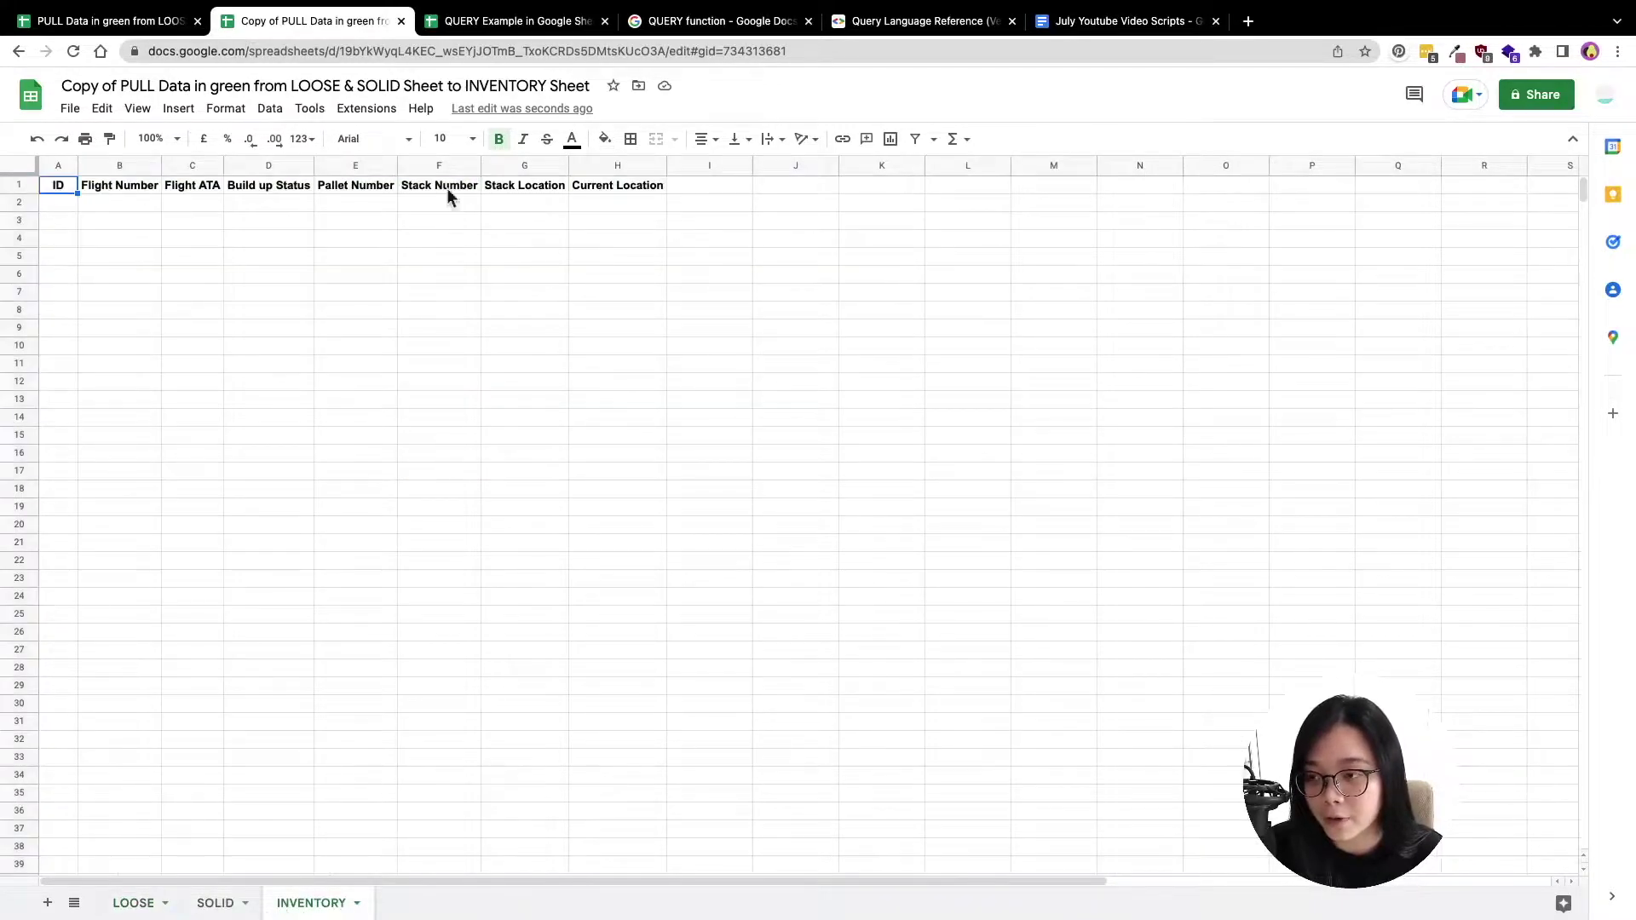
pyautogui.click(56, 210)
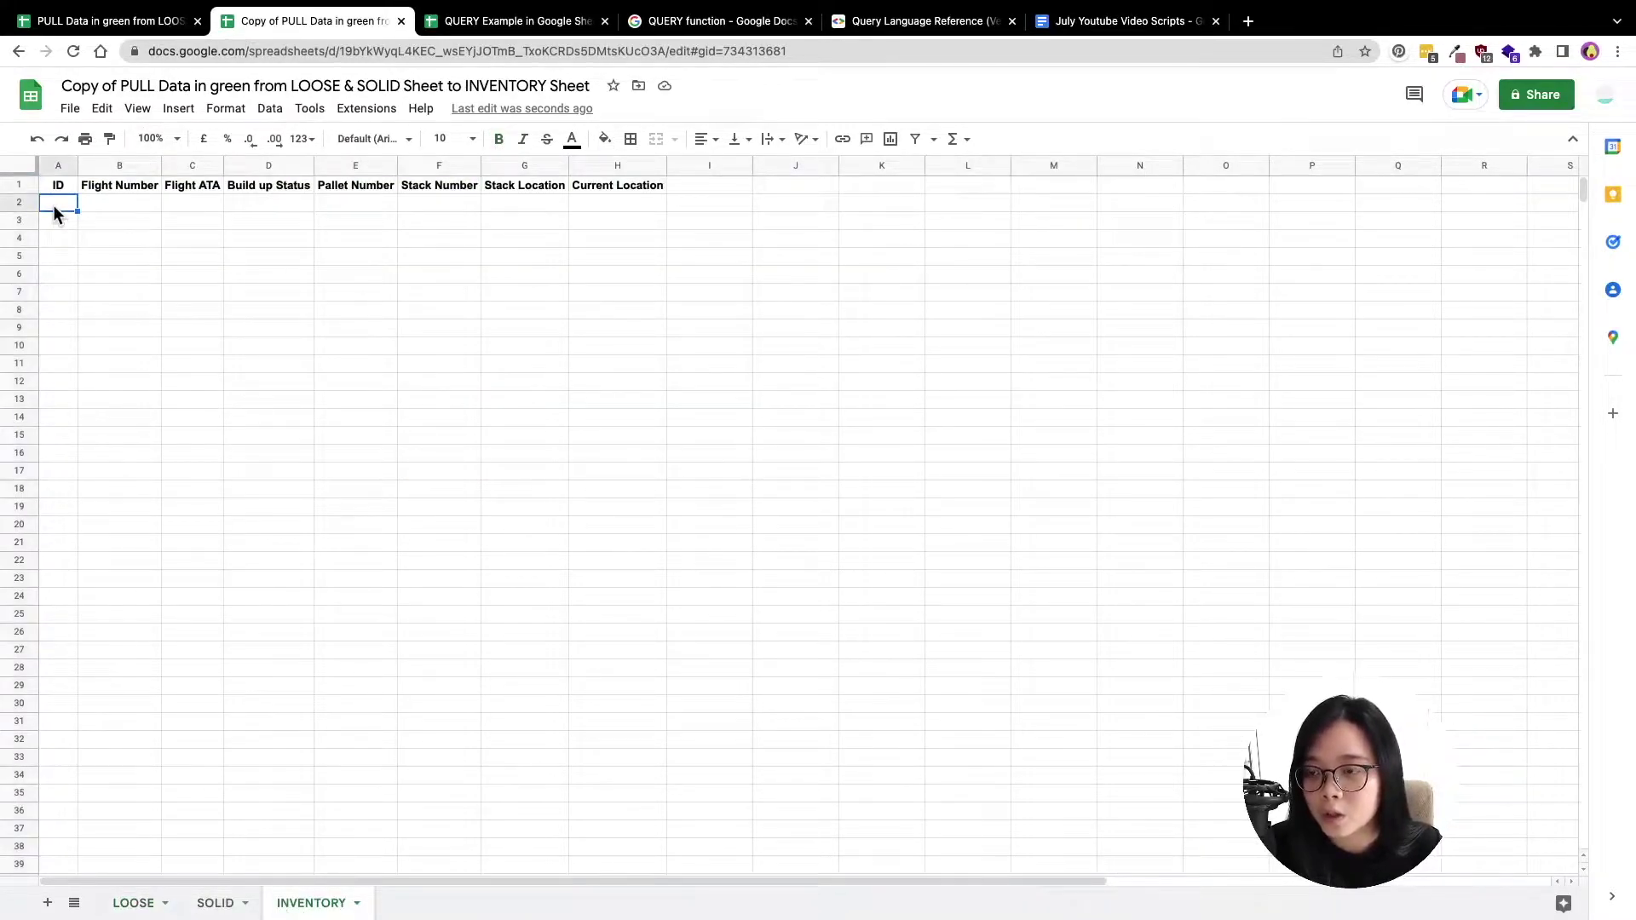
pyautogui.click(154, 138)
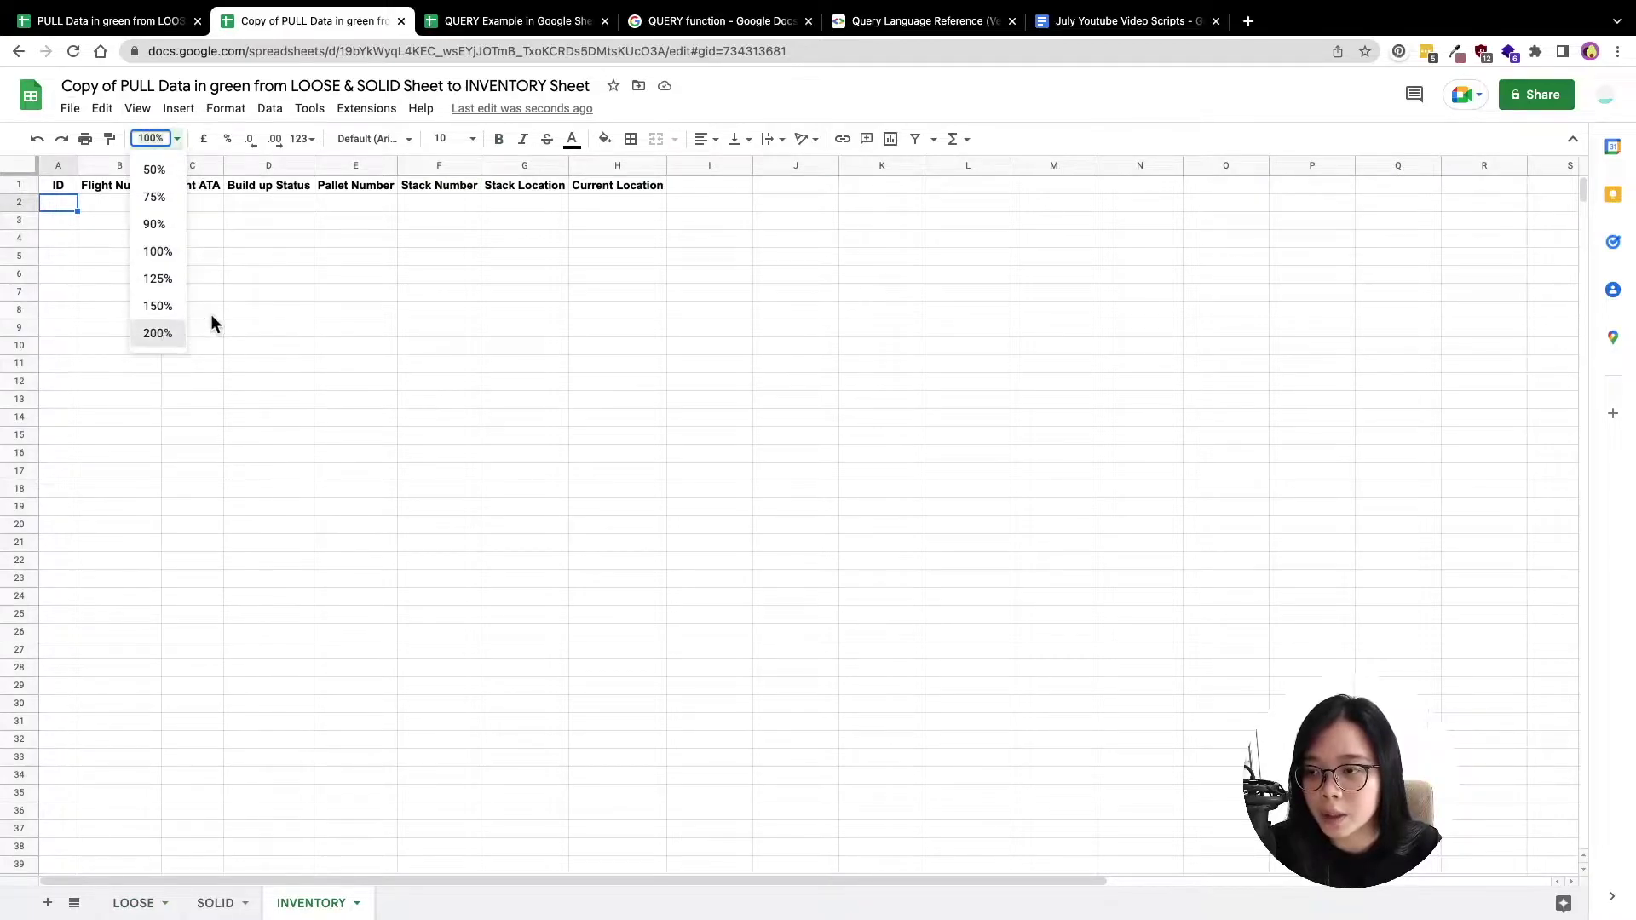
pyautogui.click(160, 334)
# Start a QUERY formula in cell A2 of the INVENTORY sheet with the open-ended data range LOOSE!A2:N
pyautogui.doubleClick(125, 237)
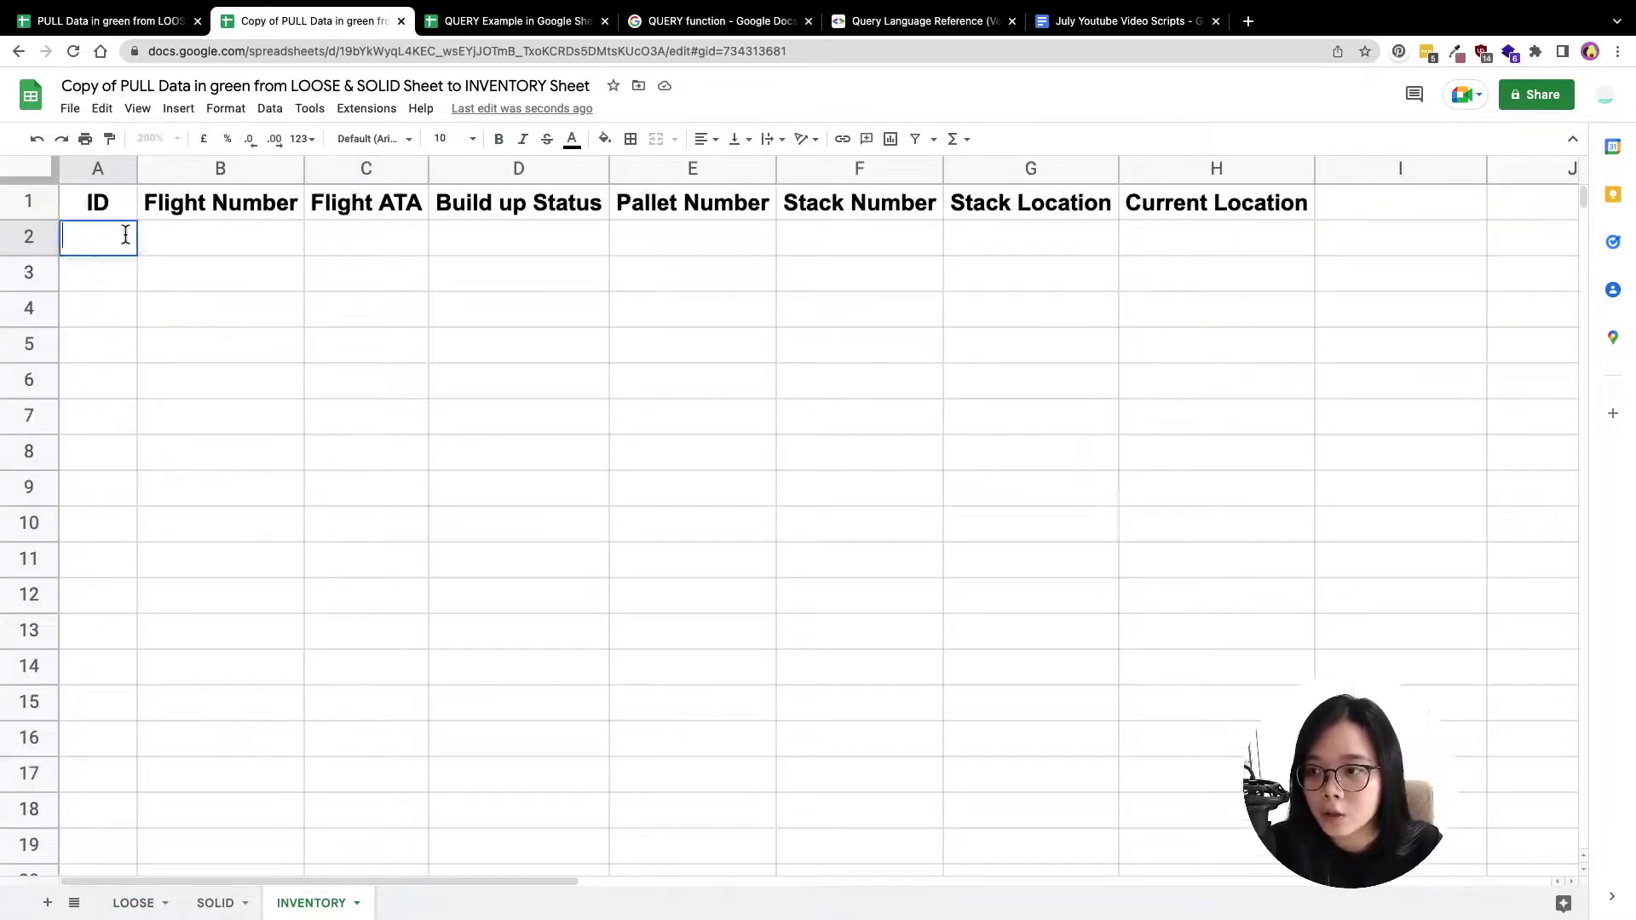
pyautogui.write('=')
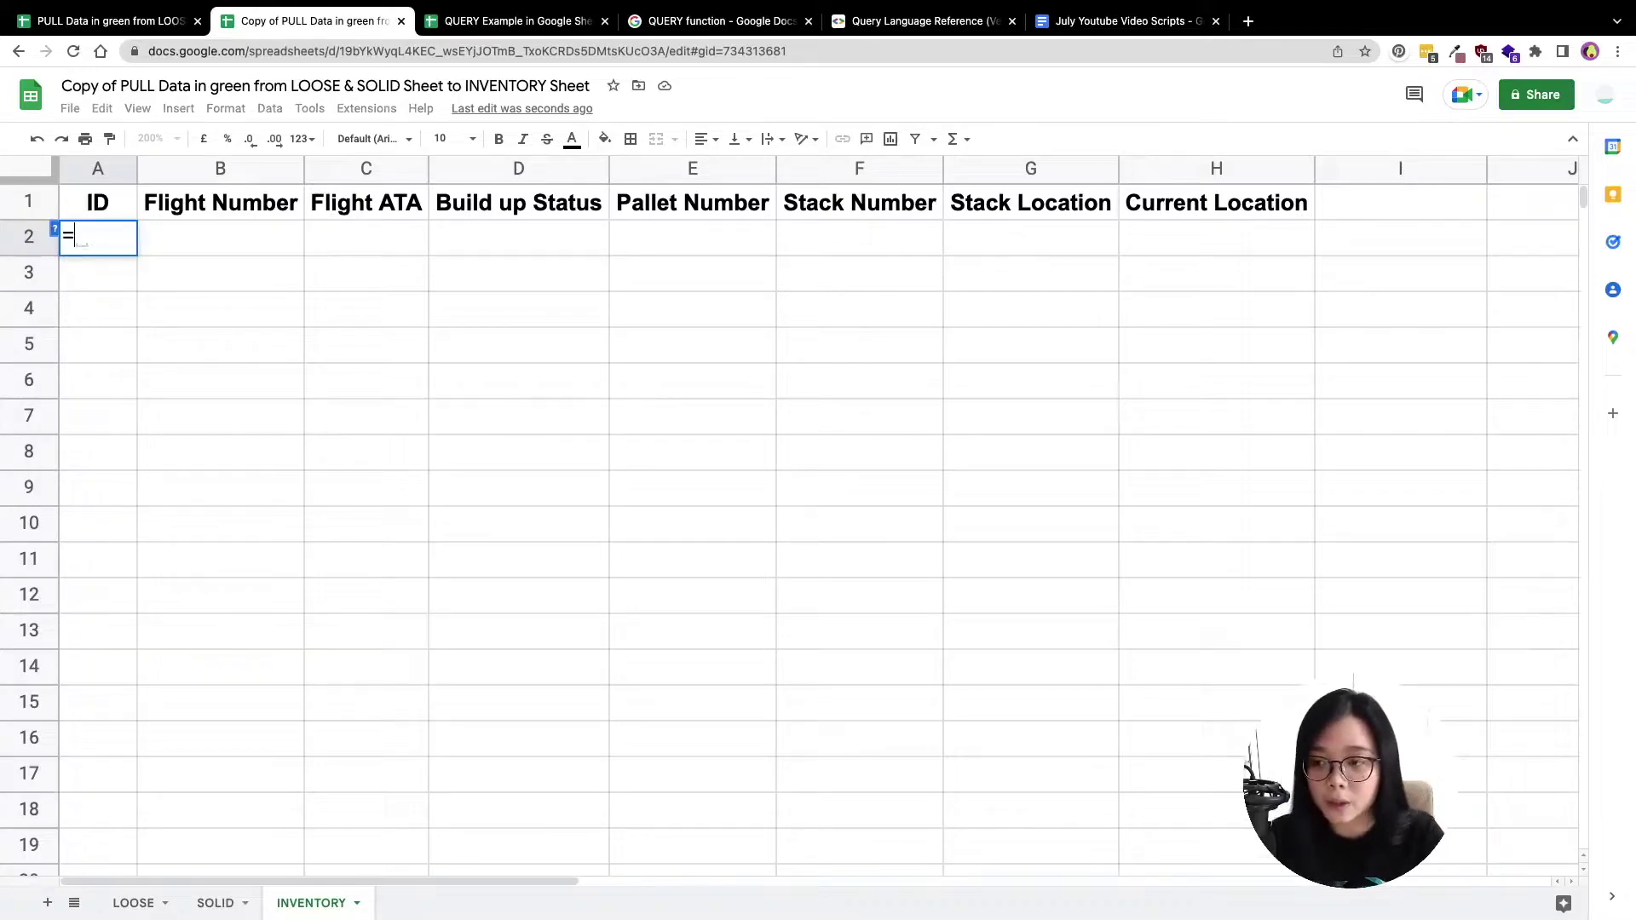
pyautogui.write('QUERY(')
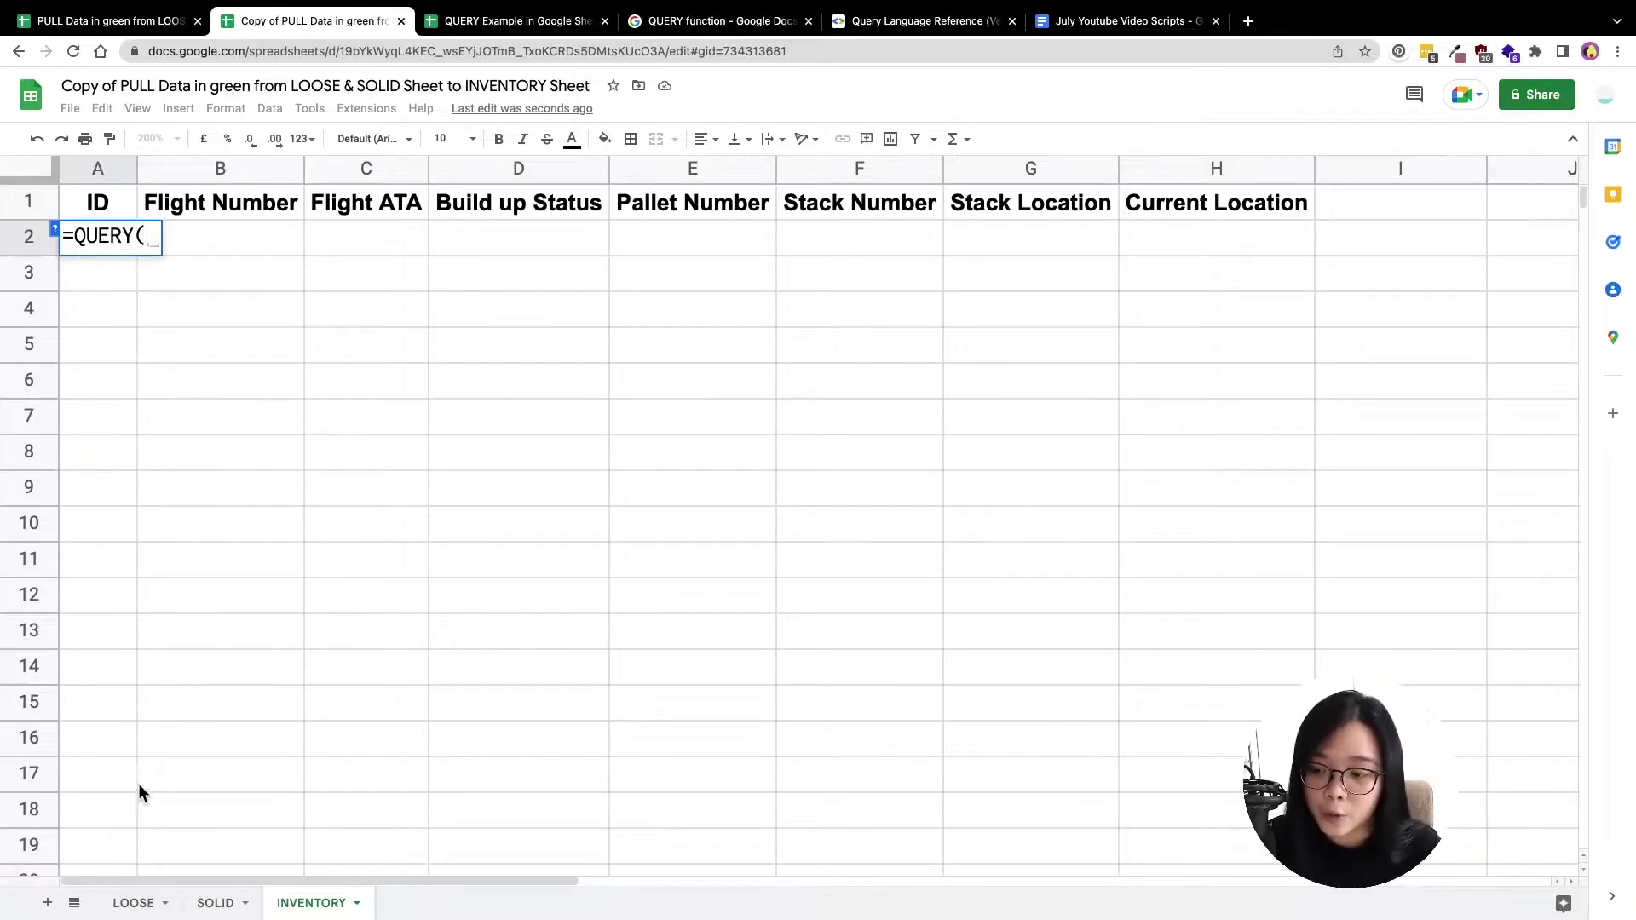
pyautogui.click(134, 904)
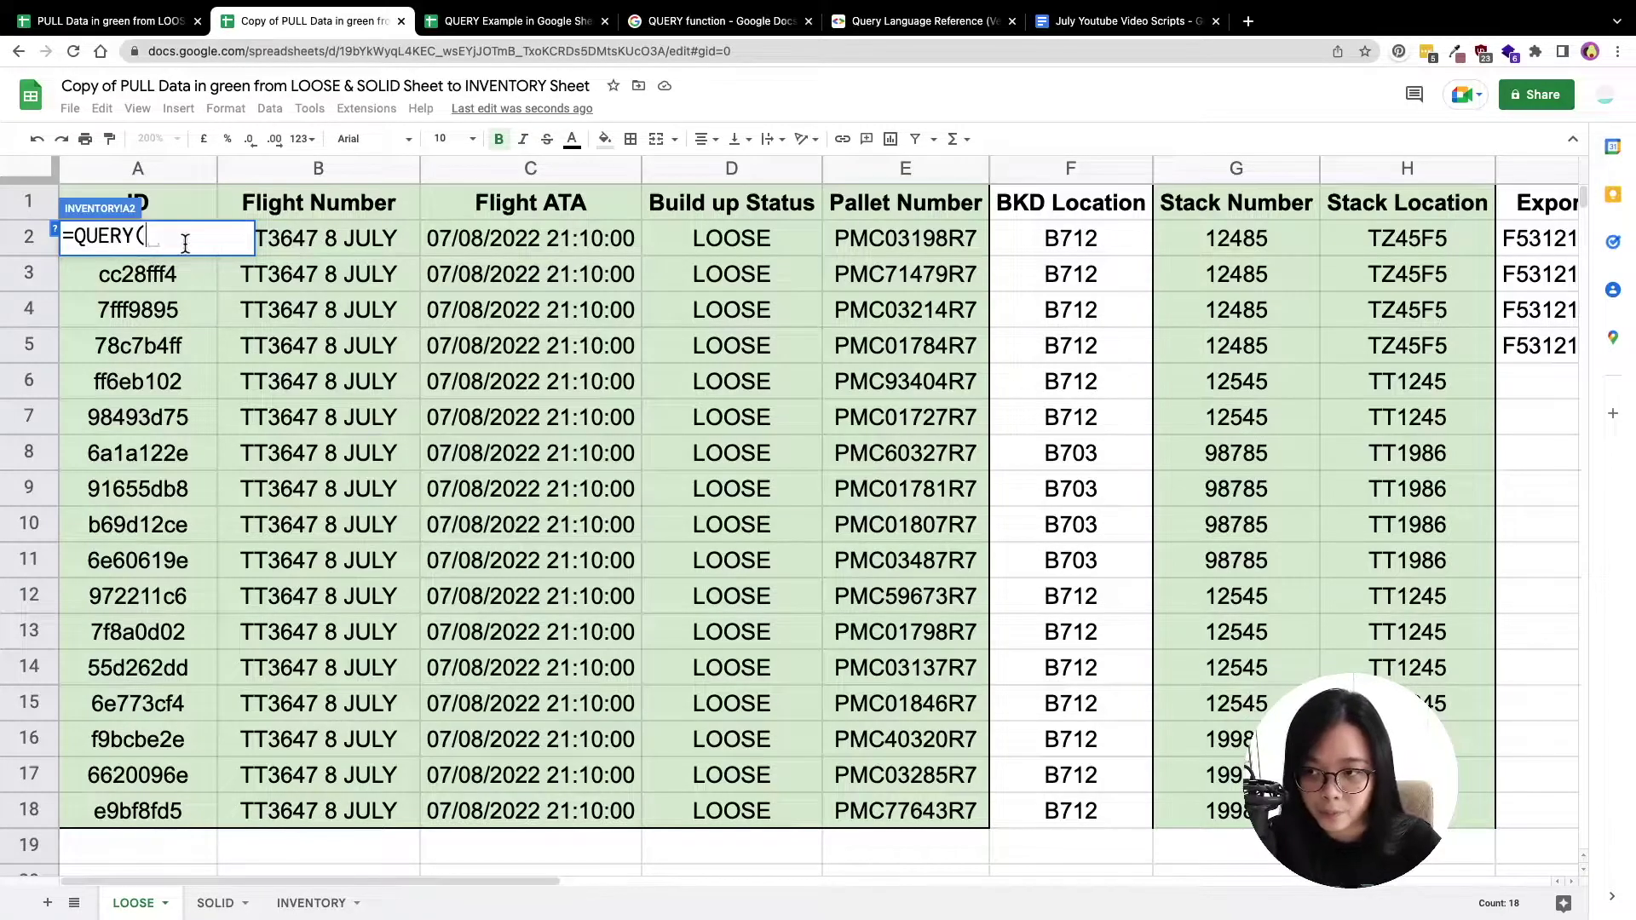
pyautogui.write('LOOSE!A')
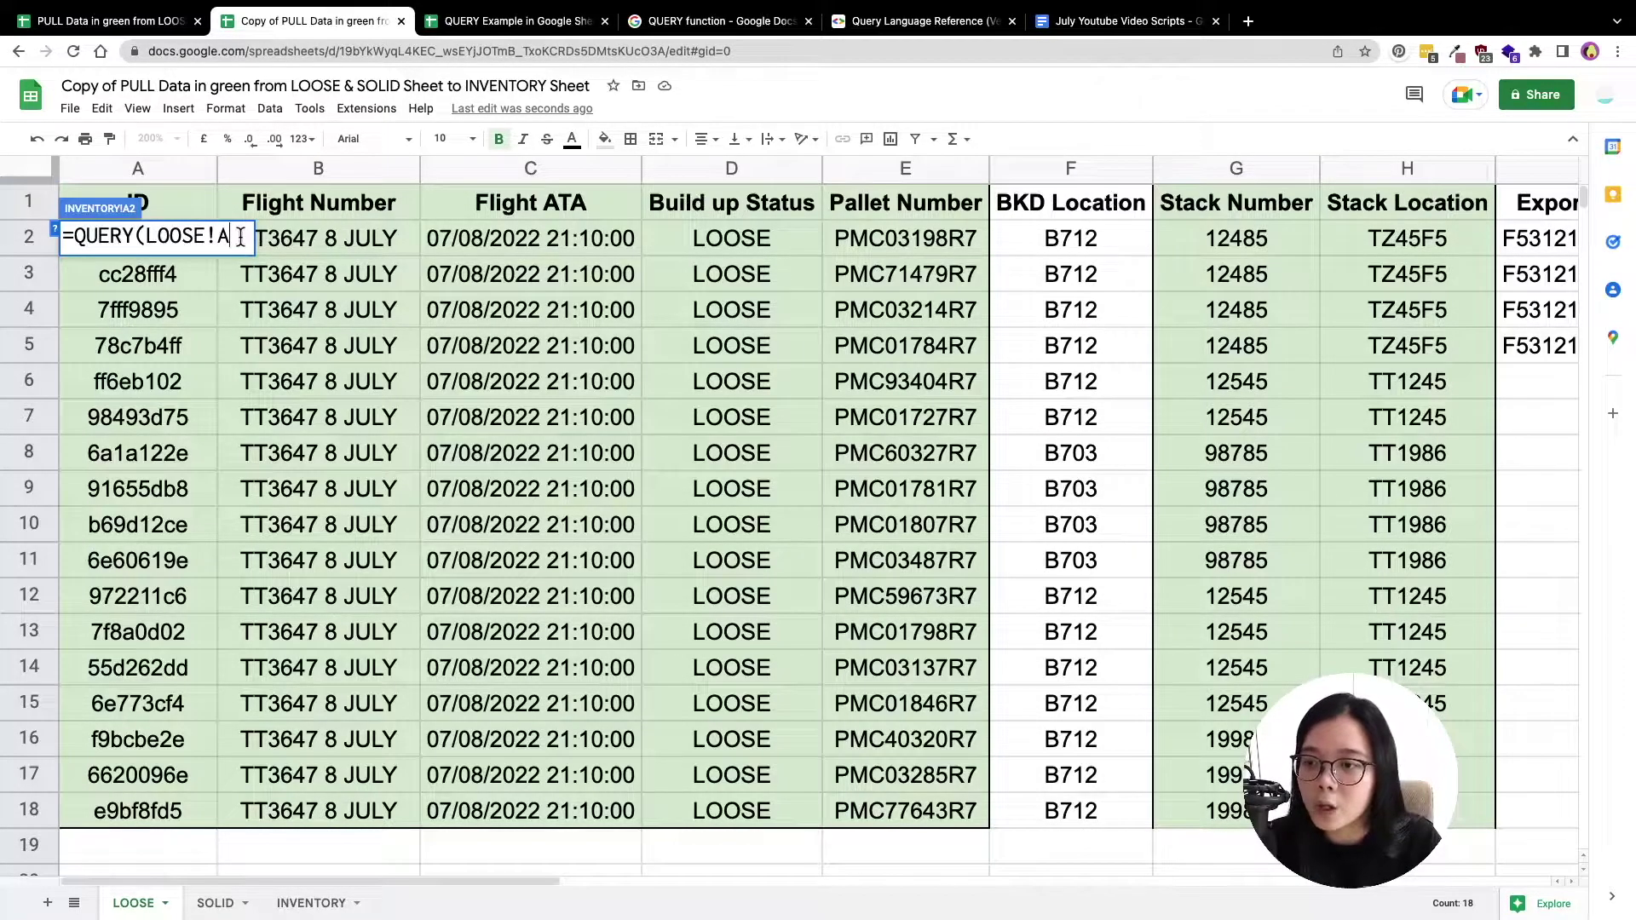
pyautogui.write('2:')
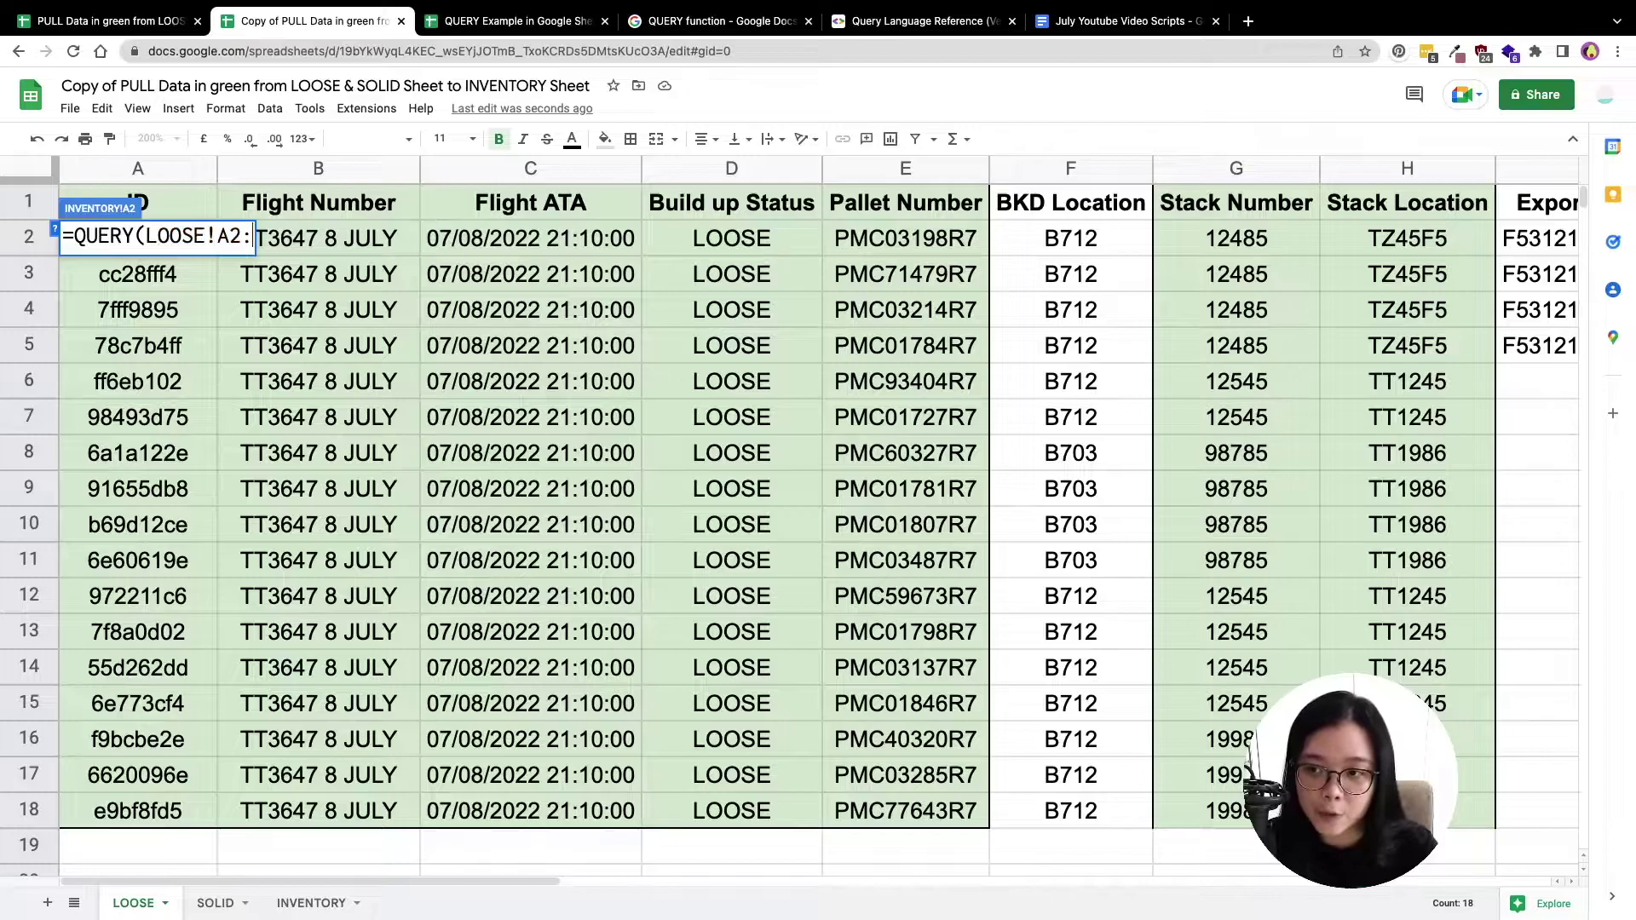
pyautogui.moveTo(486, 881); pyautogui.dragTo(409, 886)
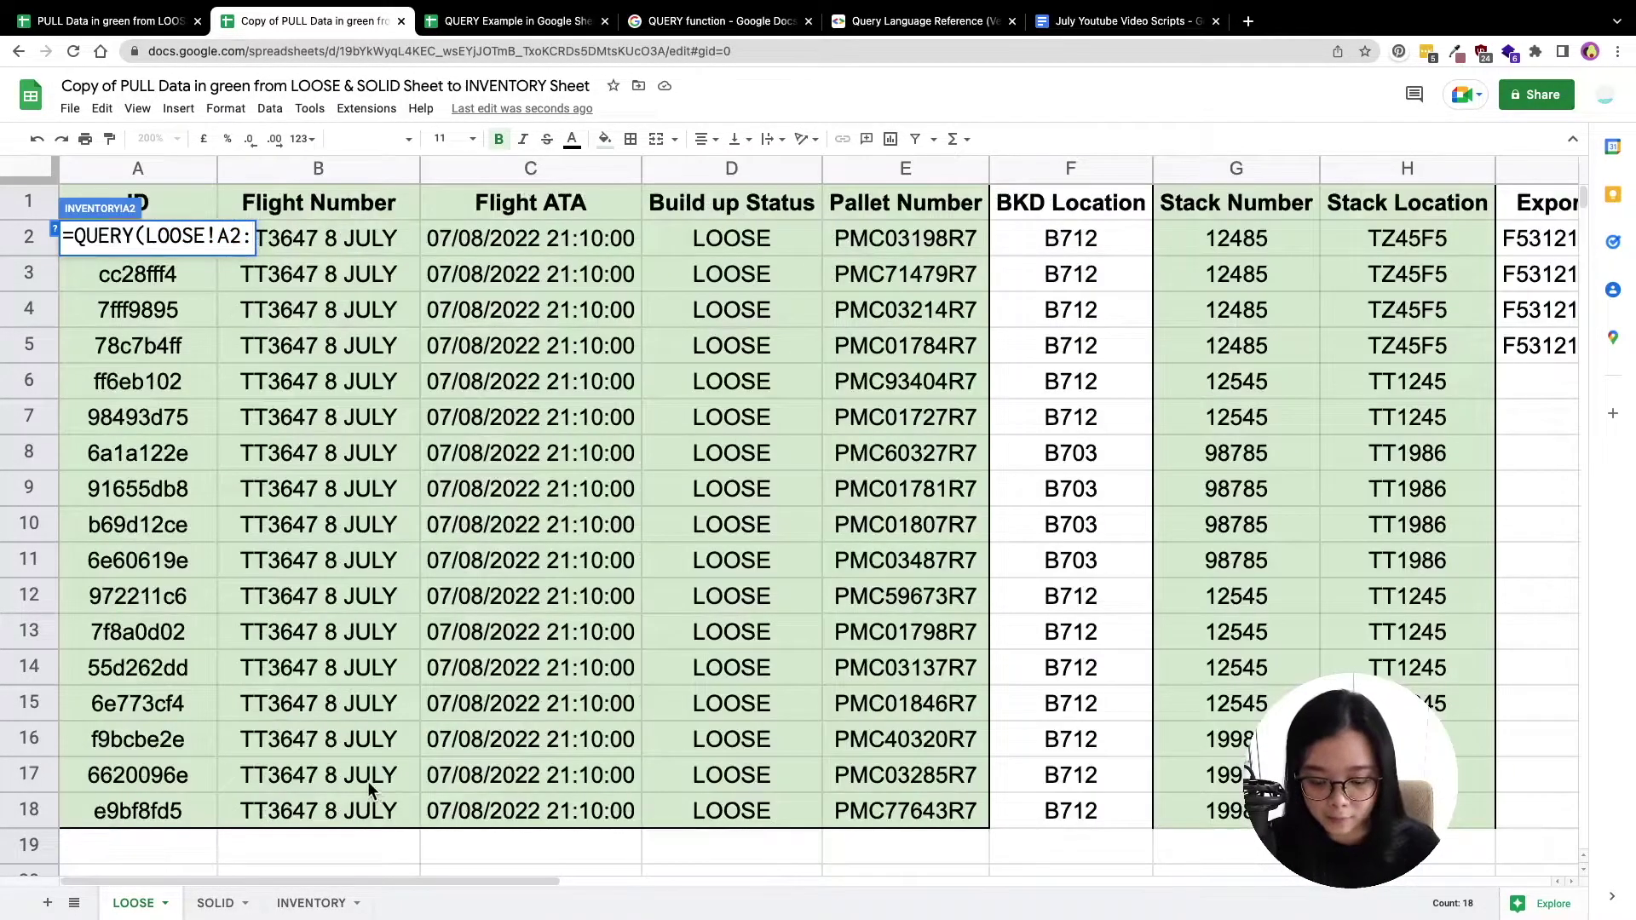
pyautogui.write('N')
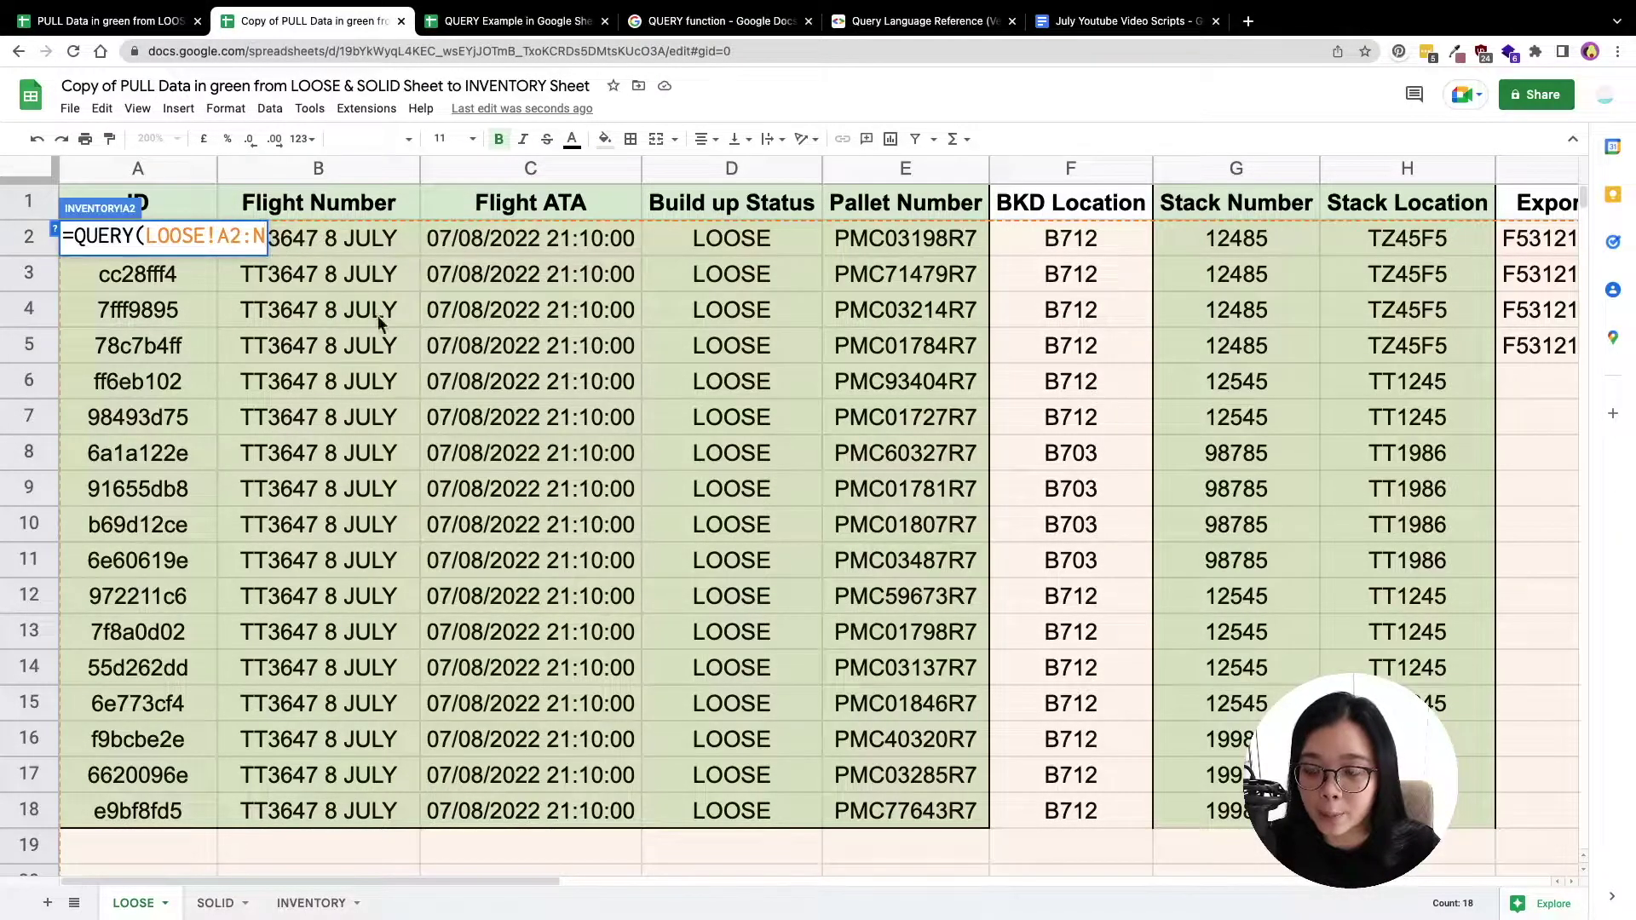
# Add "SELECT *" as the query argument of the QUERY formula, after the LOOSE!A2:N range
pyautogui.scroll(-15, 1187, 590)
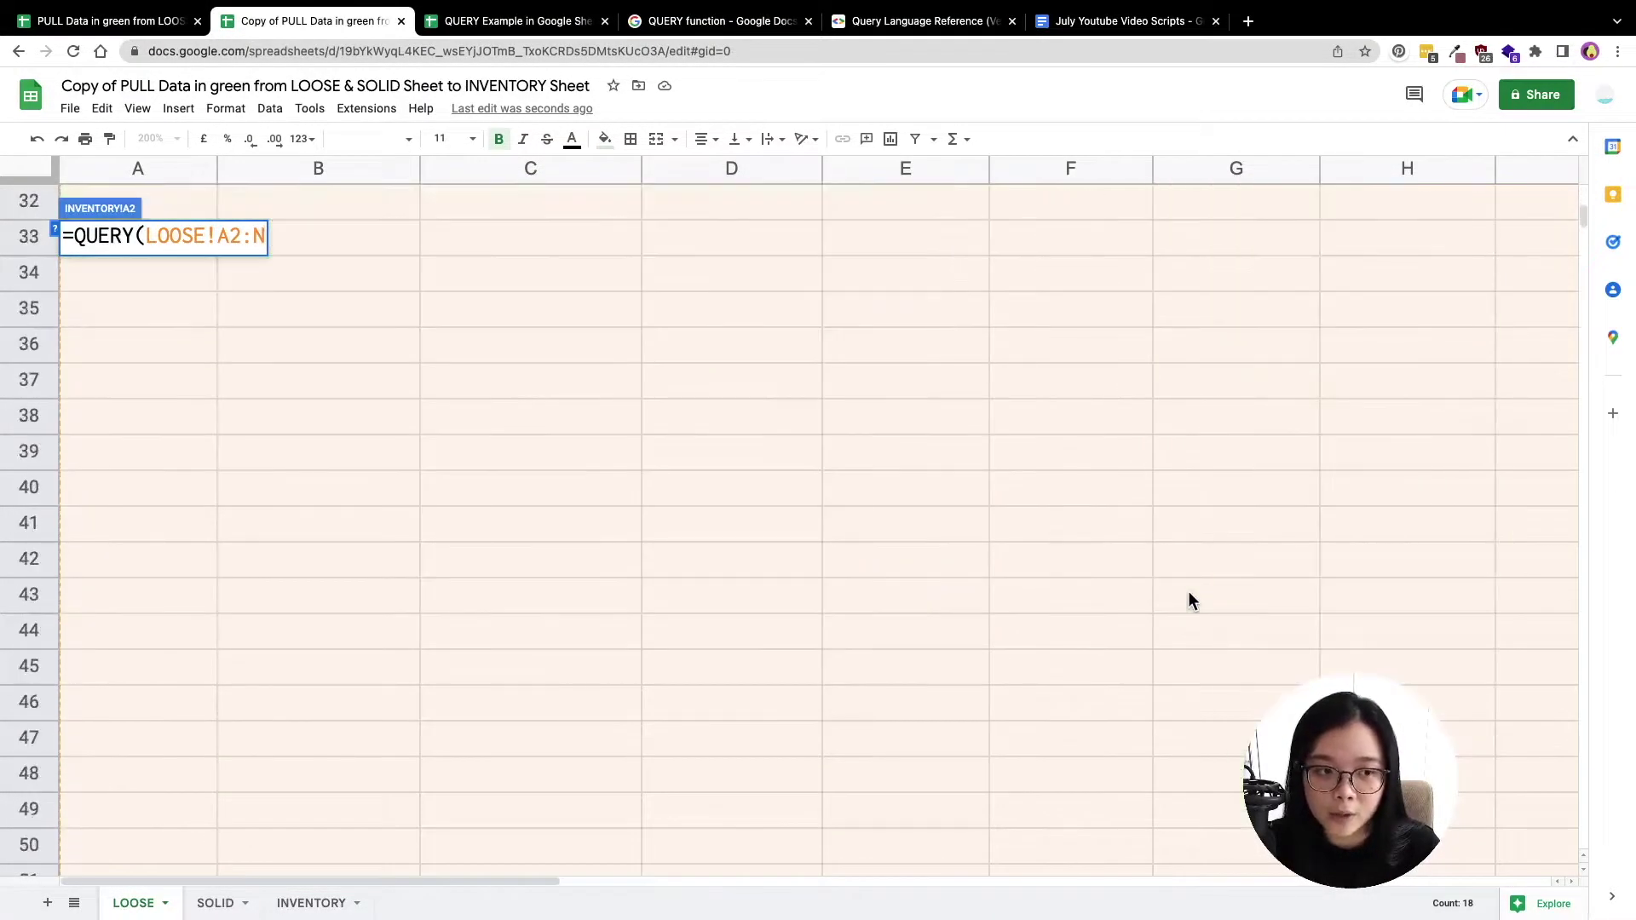
pyautogui.scroll(12, 1311, 610)
pyautogui.scroll(5, 1310, 610)
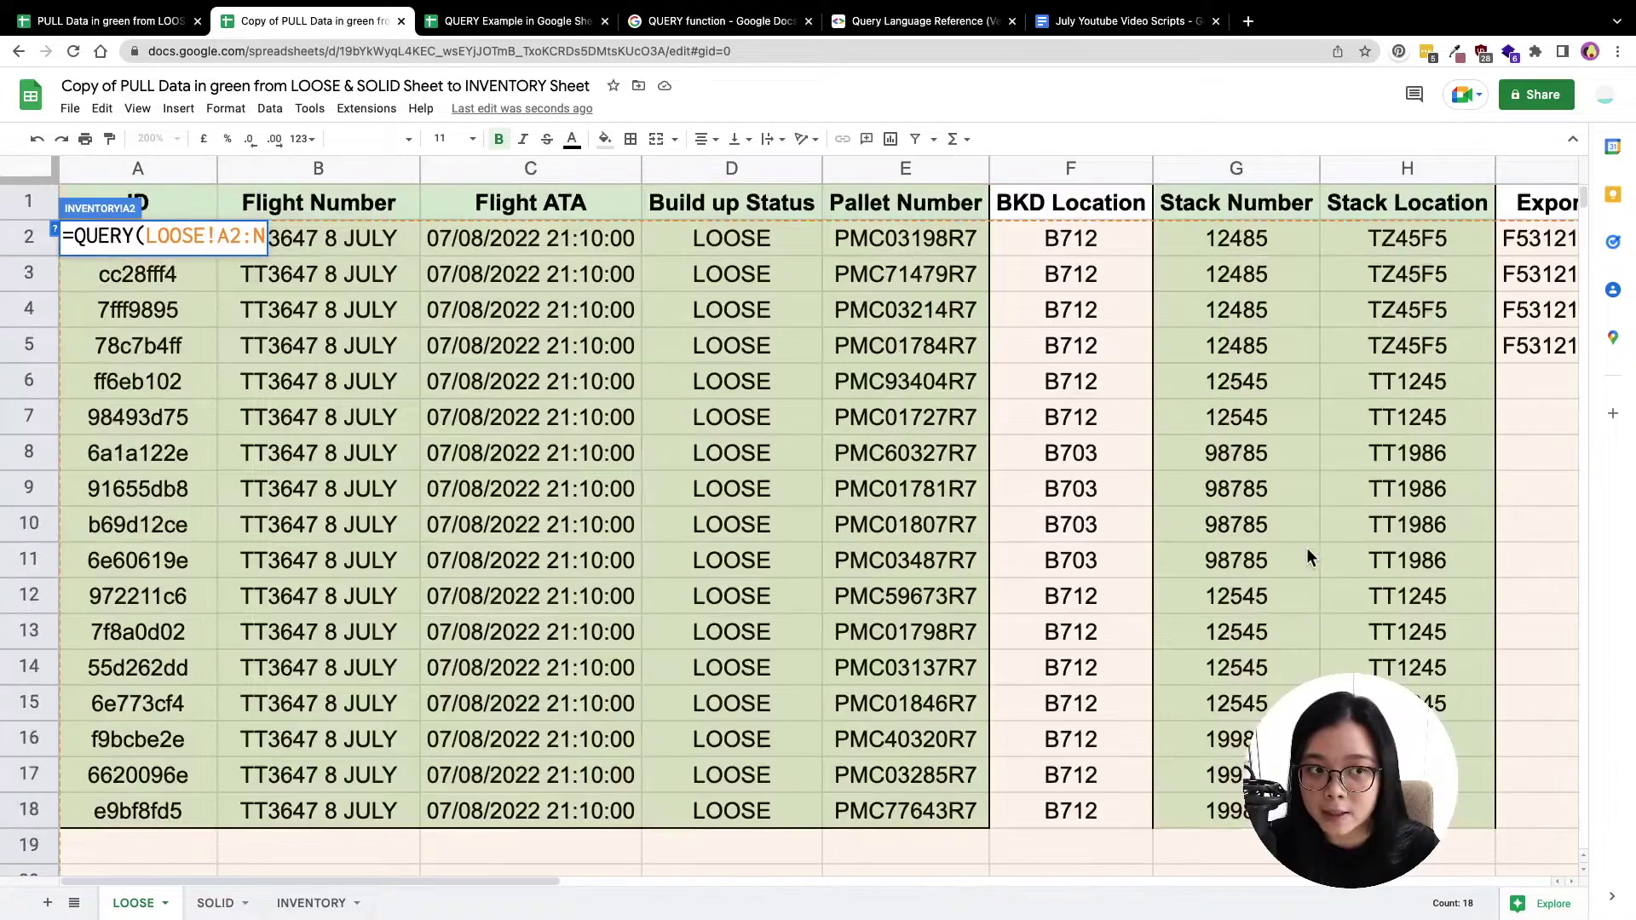
pyautogui.scroll(-2, 1229, 433)
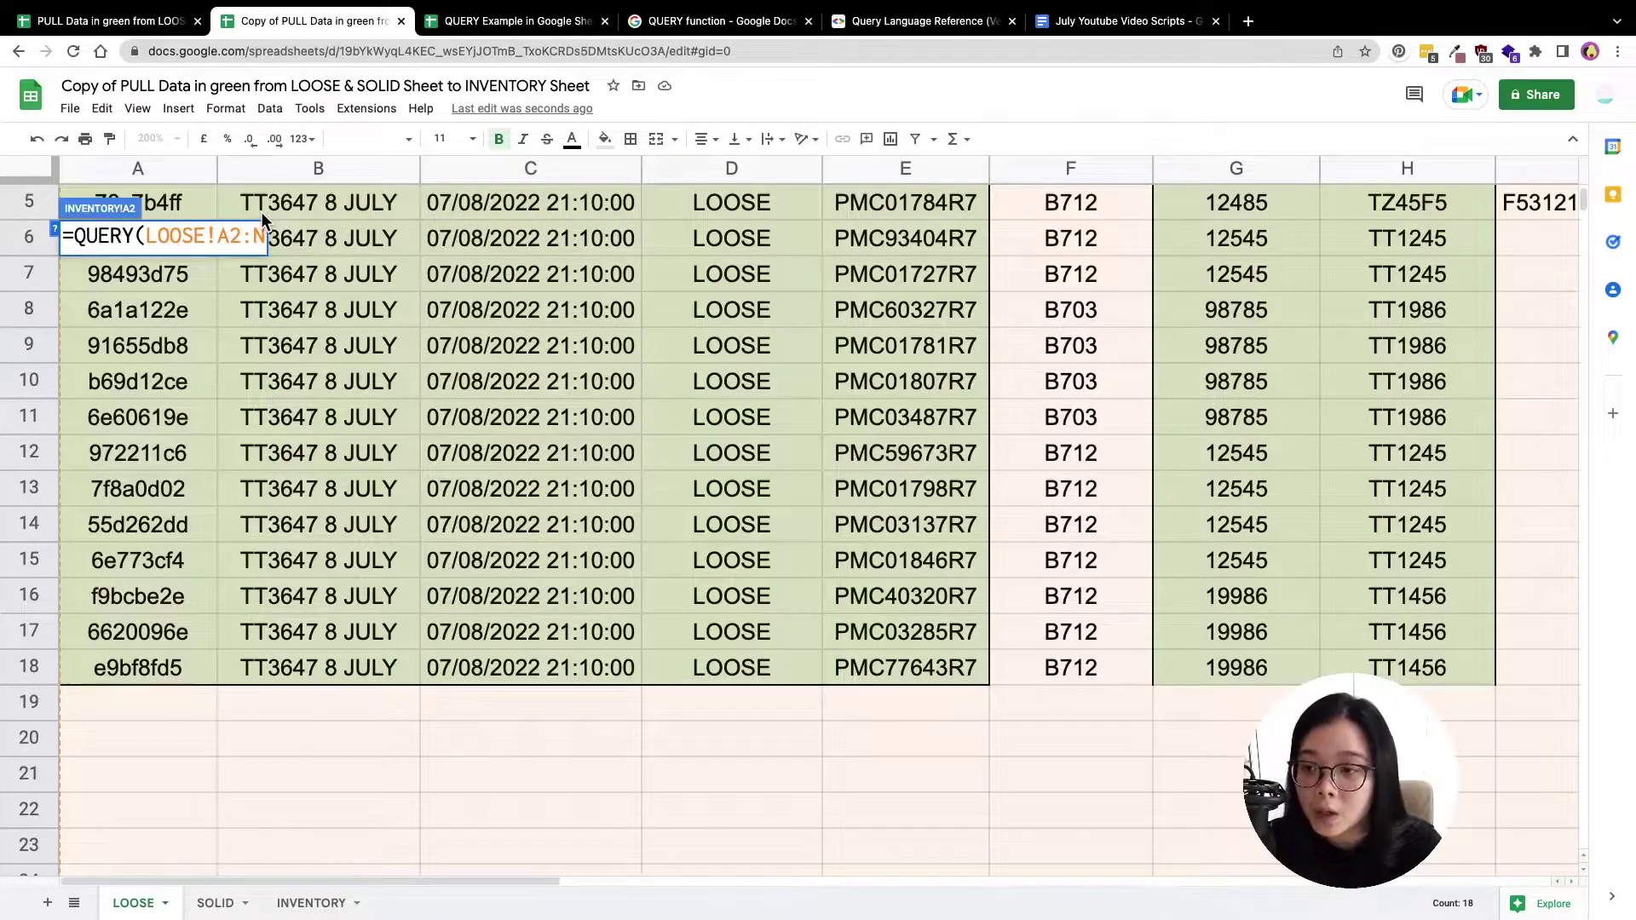
pyautogui.write('1')
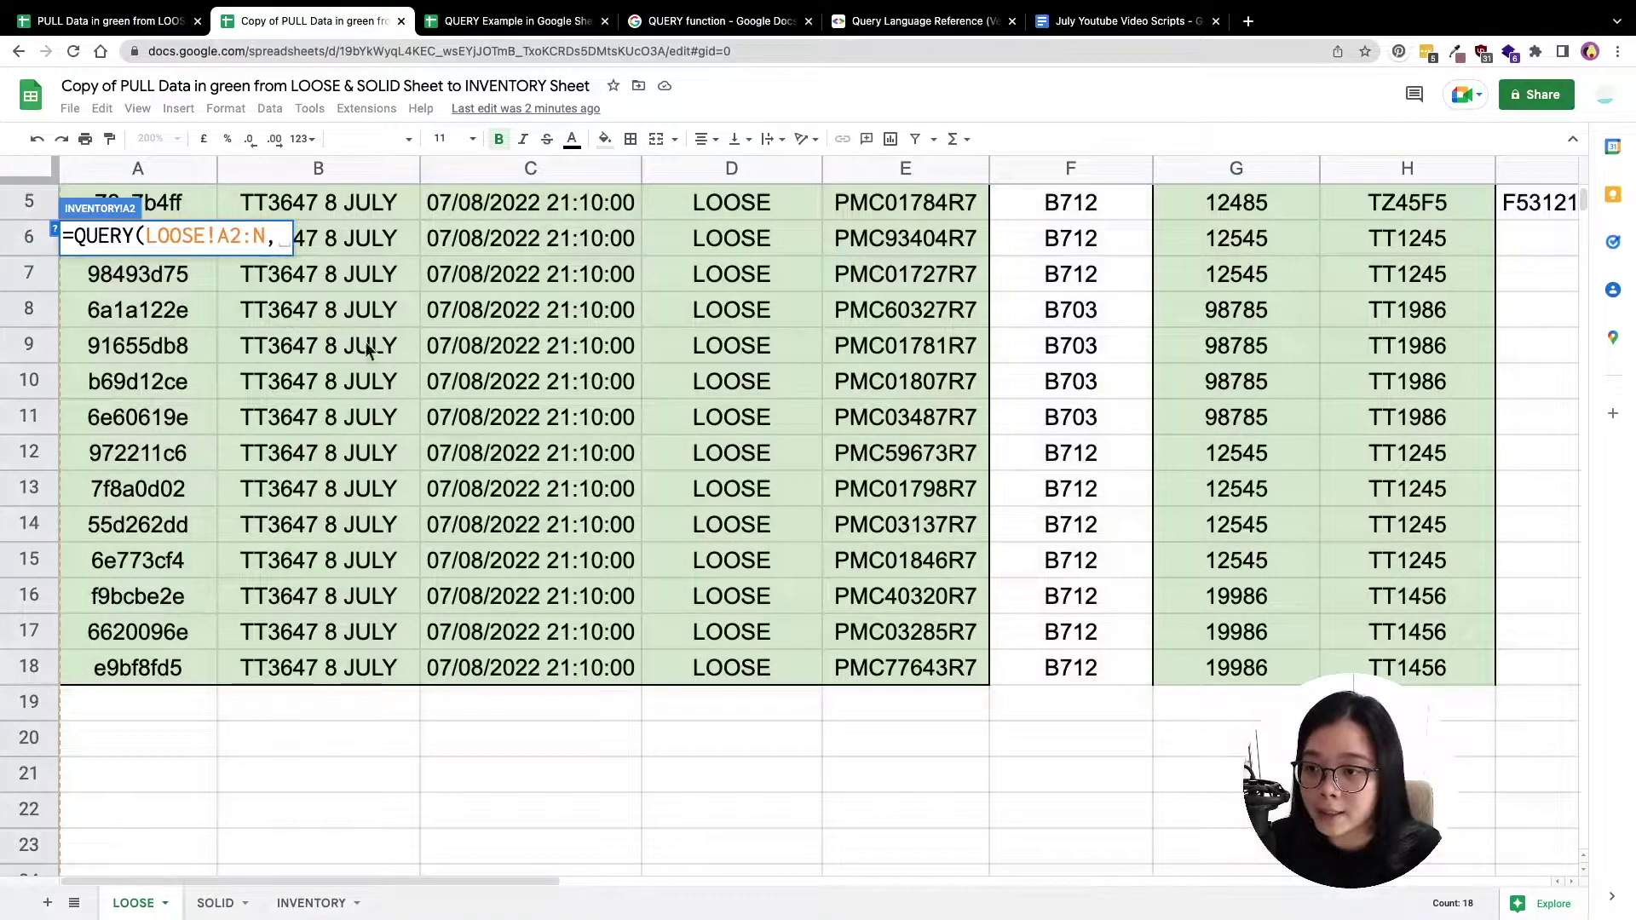
pyautogui.scroll(2, 264, 237)
pyautogui.write(',')
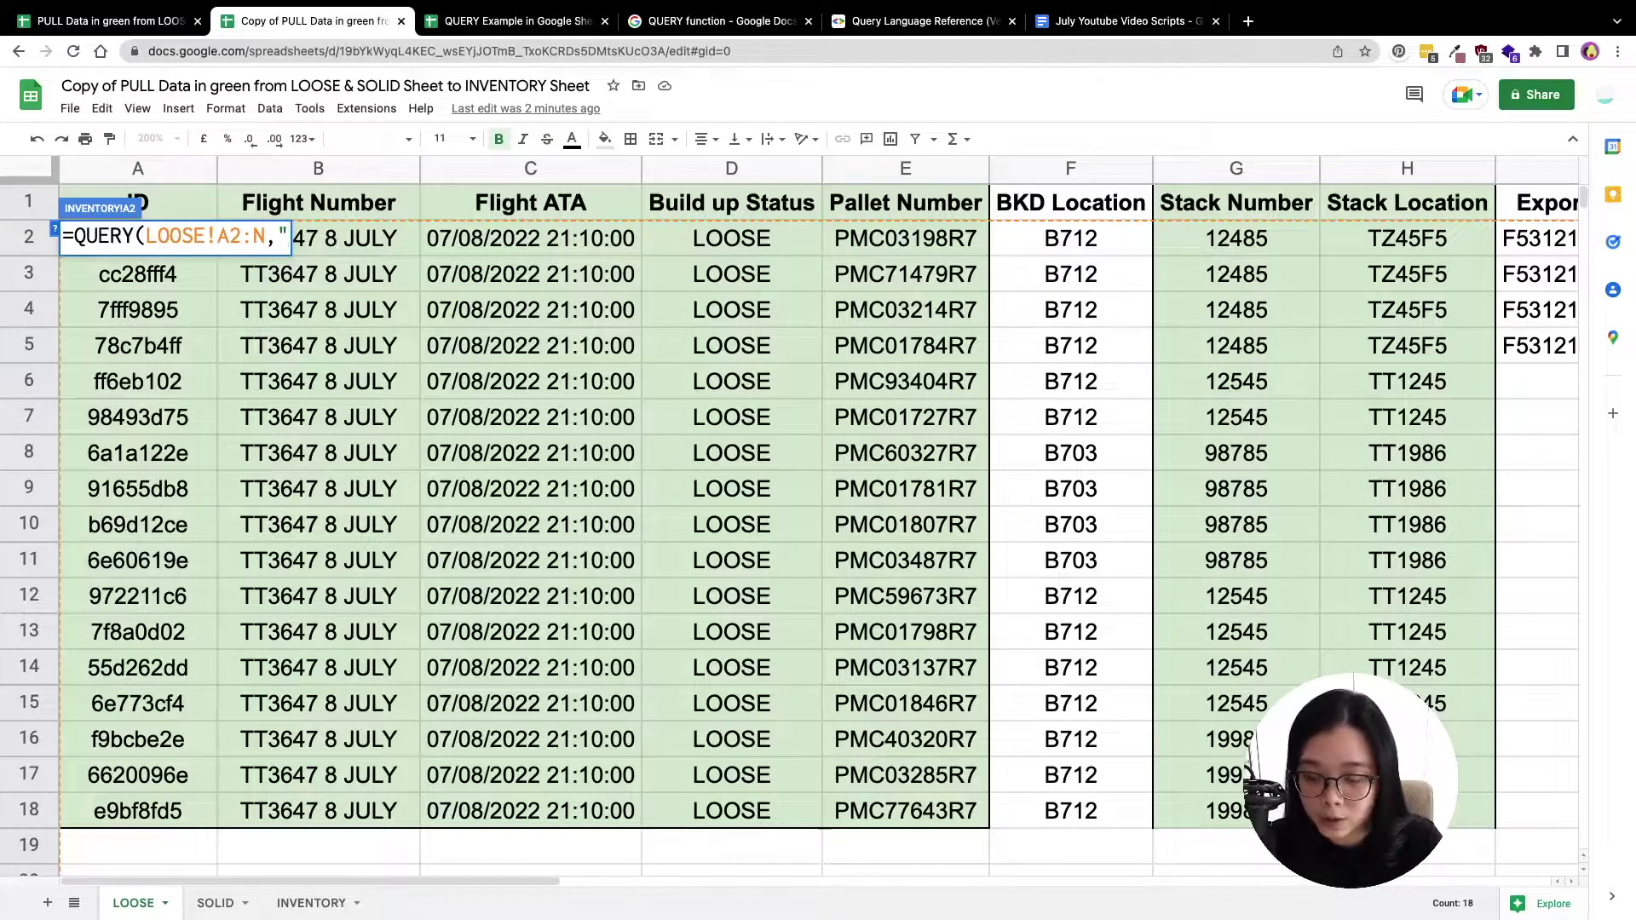
pyautogui.write('CT *')
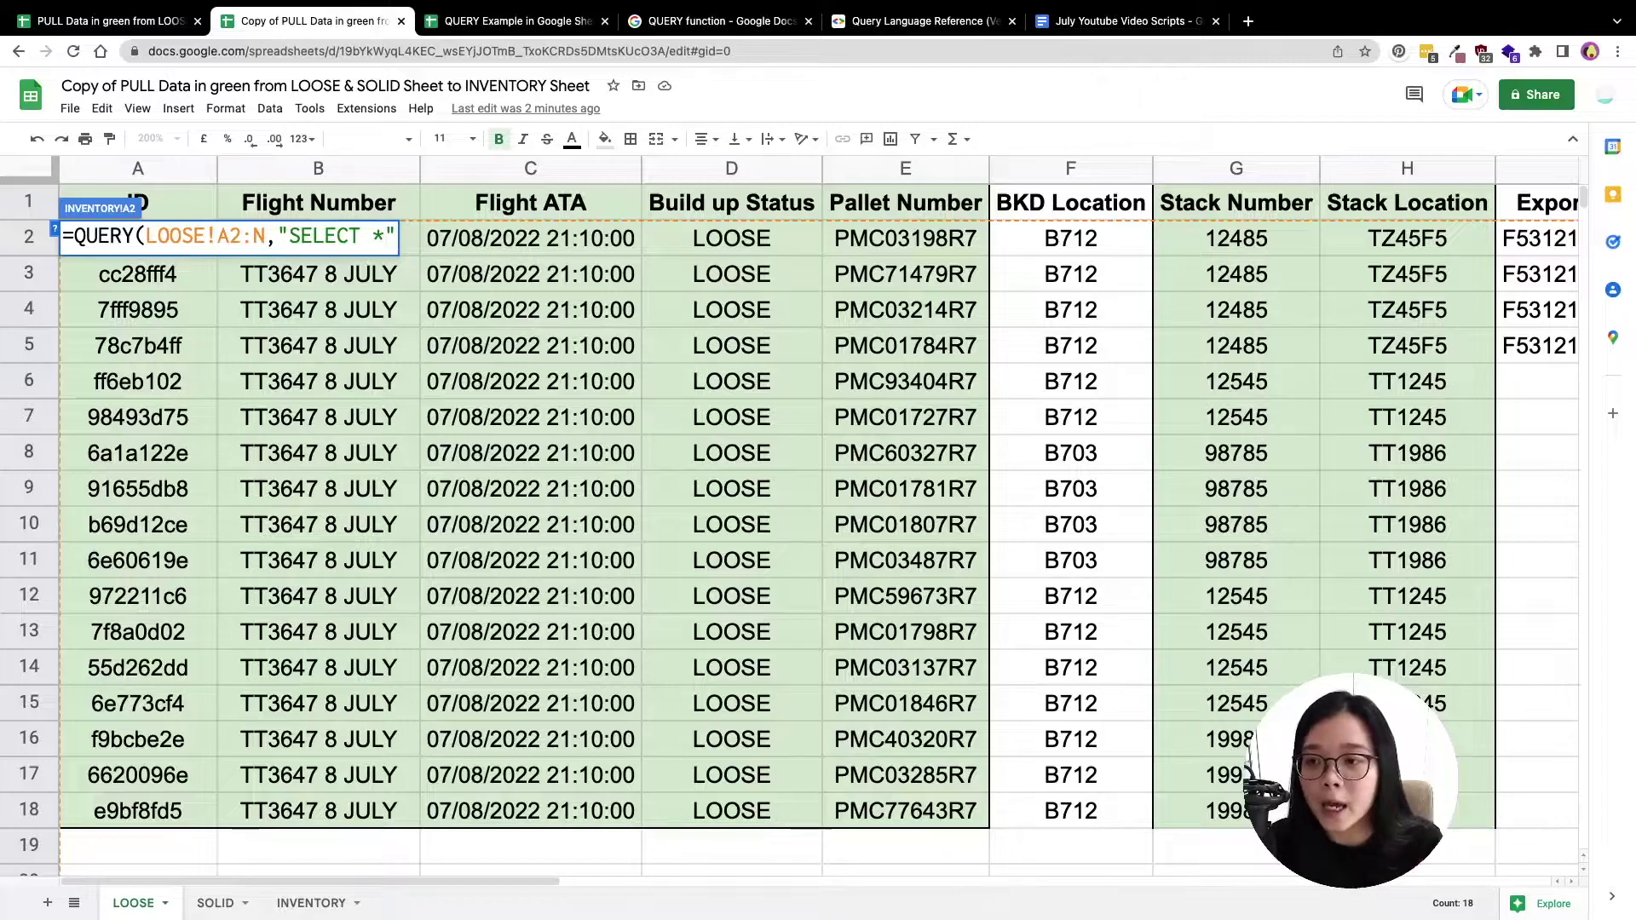
# Close and enter the QUERY formula in cell A2 of the INVENTORY sheet to pull all LOOSE columns
pyautogui.write(')')
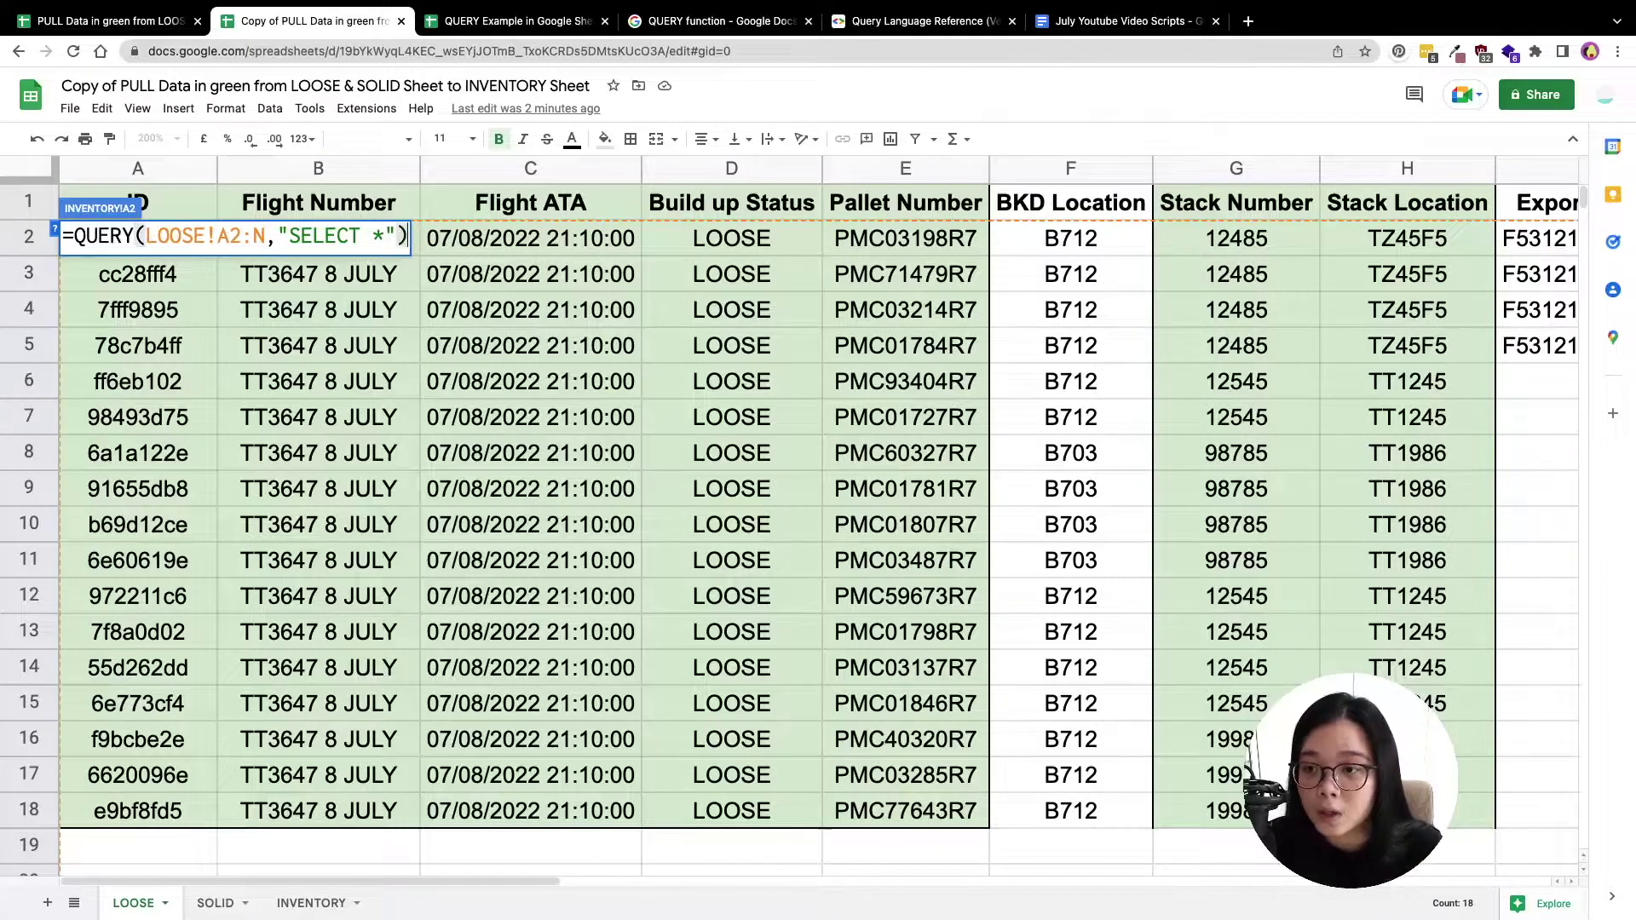
pyautogui.press('Return')
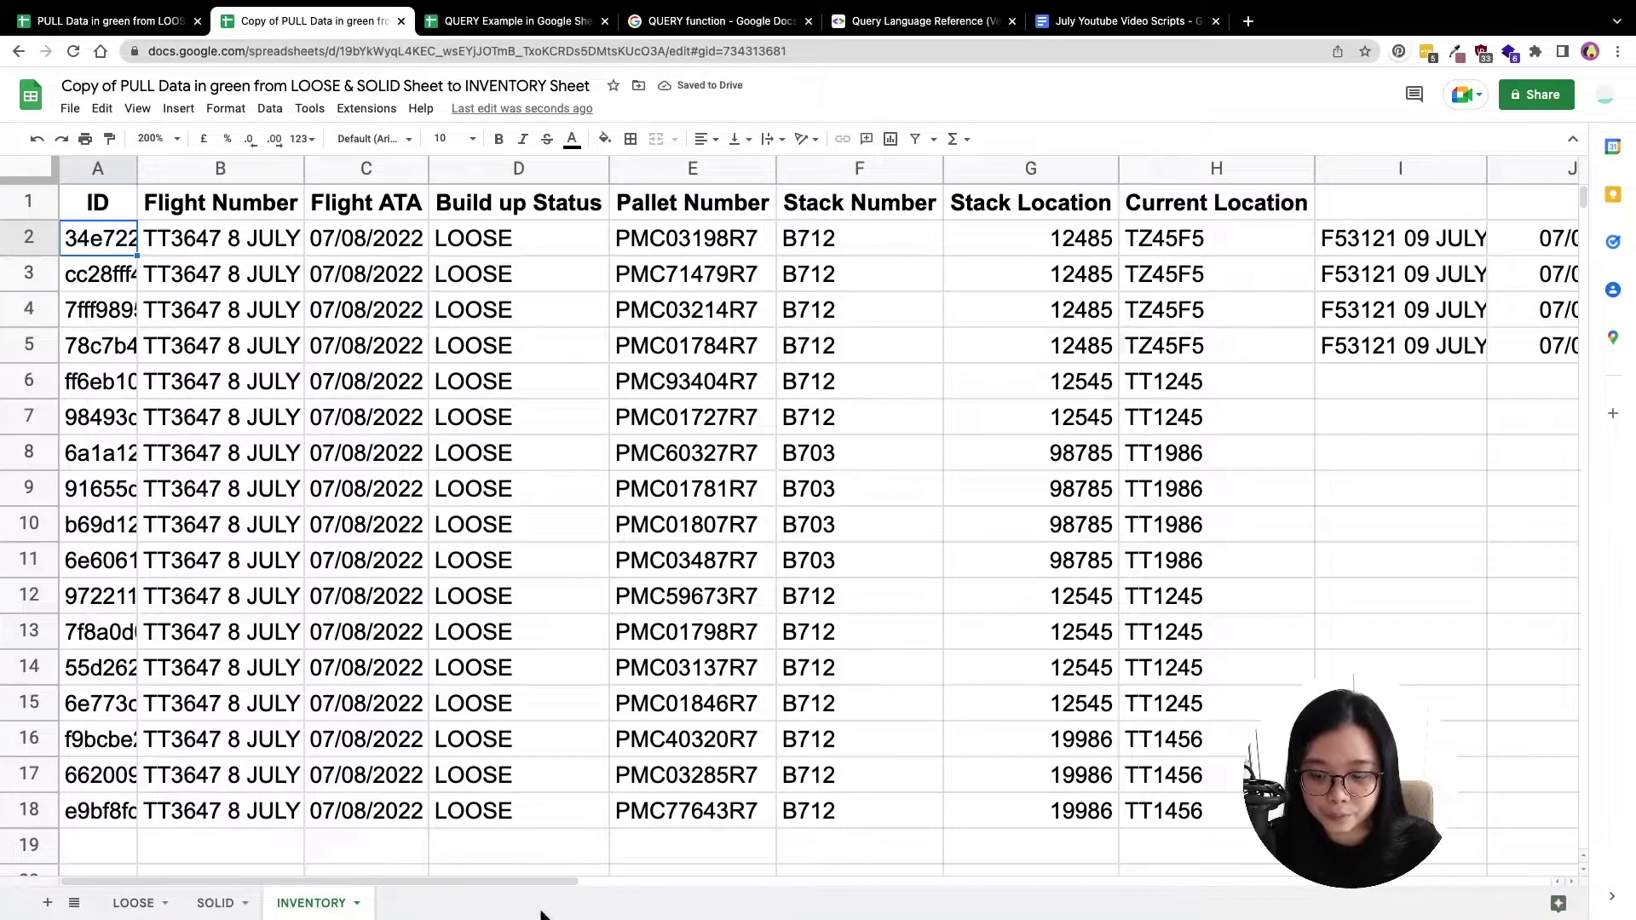
pyautogui.moveTo(544, 880); pyautogui.dragTo(375, 901)
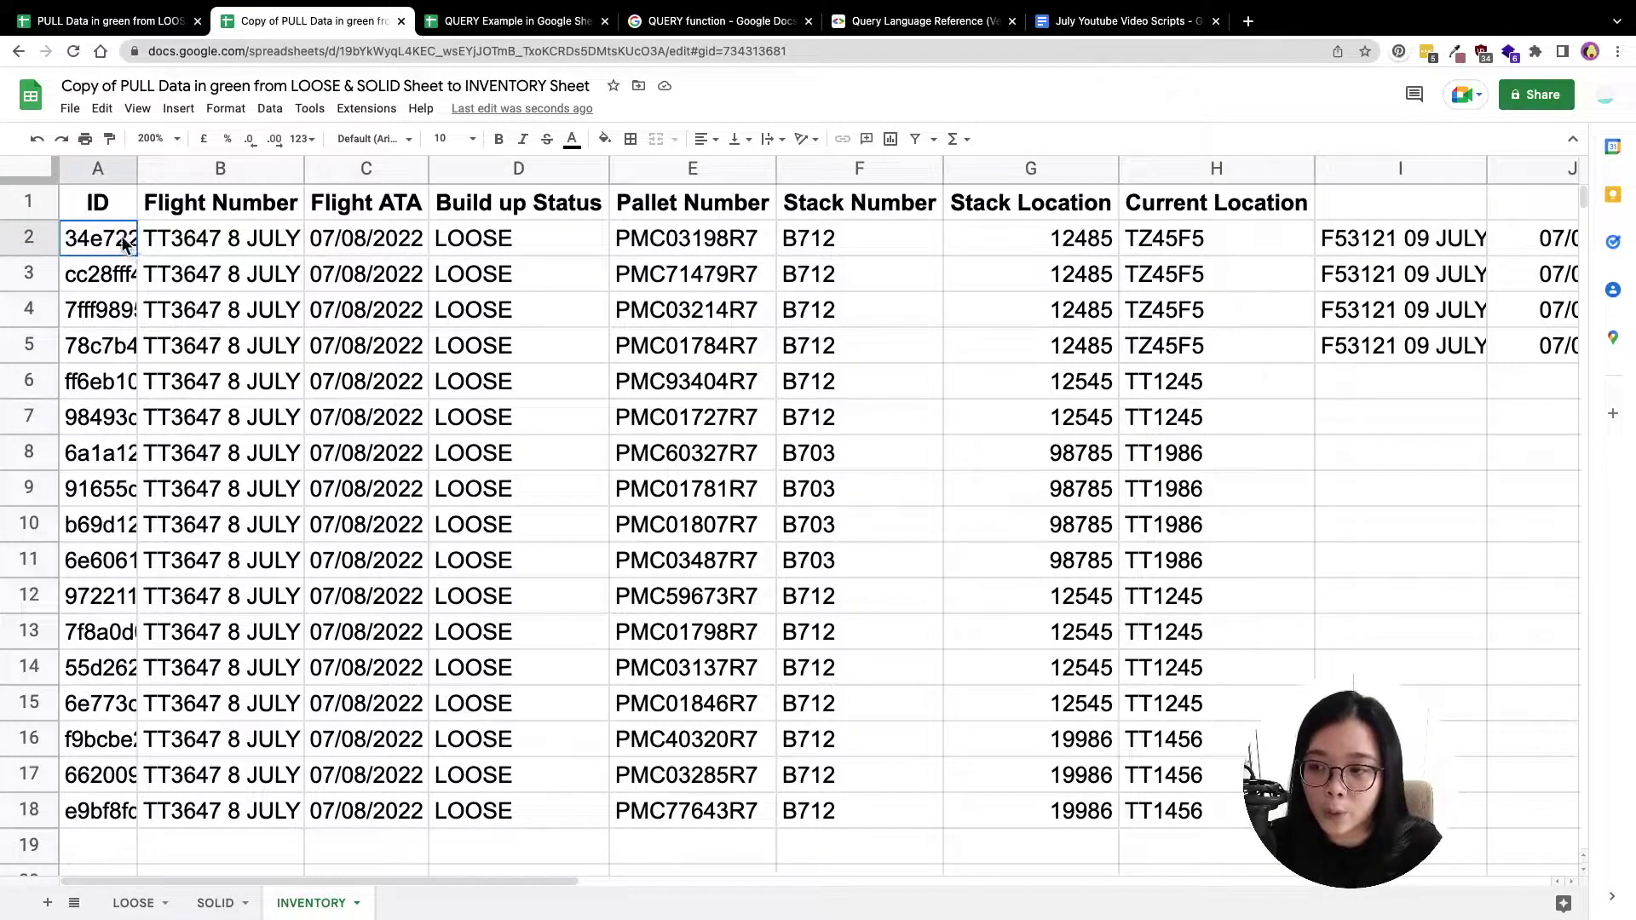
# Remove the asterisk from the SELECT clause of the QUERY formula in cell A2
pyautogui.doubleClick(129, 240)
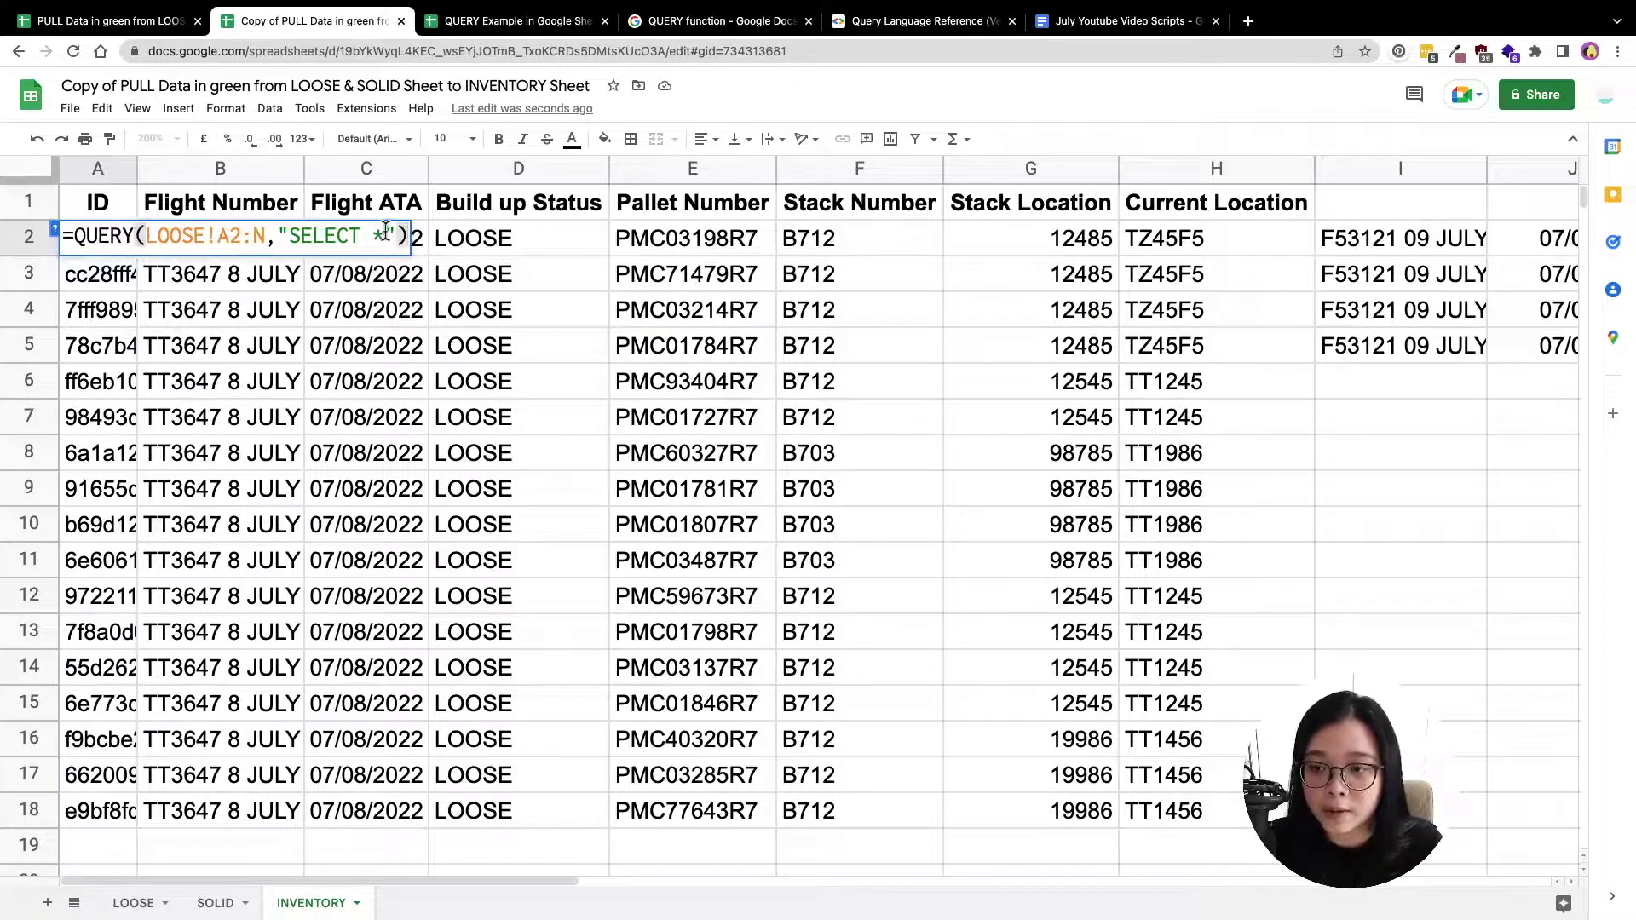
pyautogui.click(378, 237)
pyautogui.press('BackSpace')
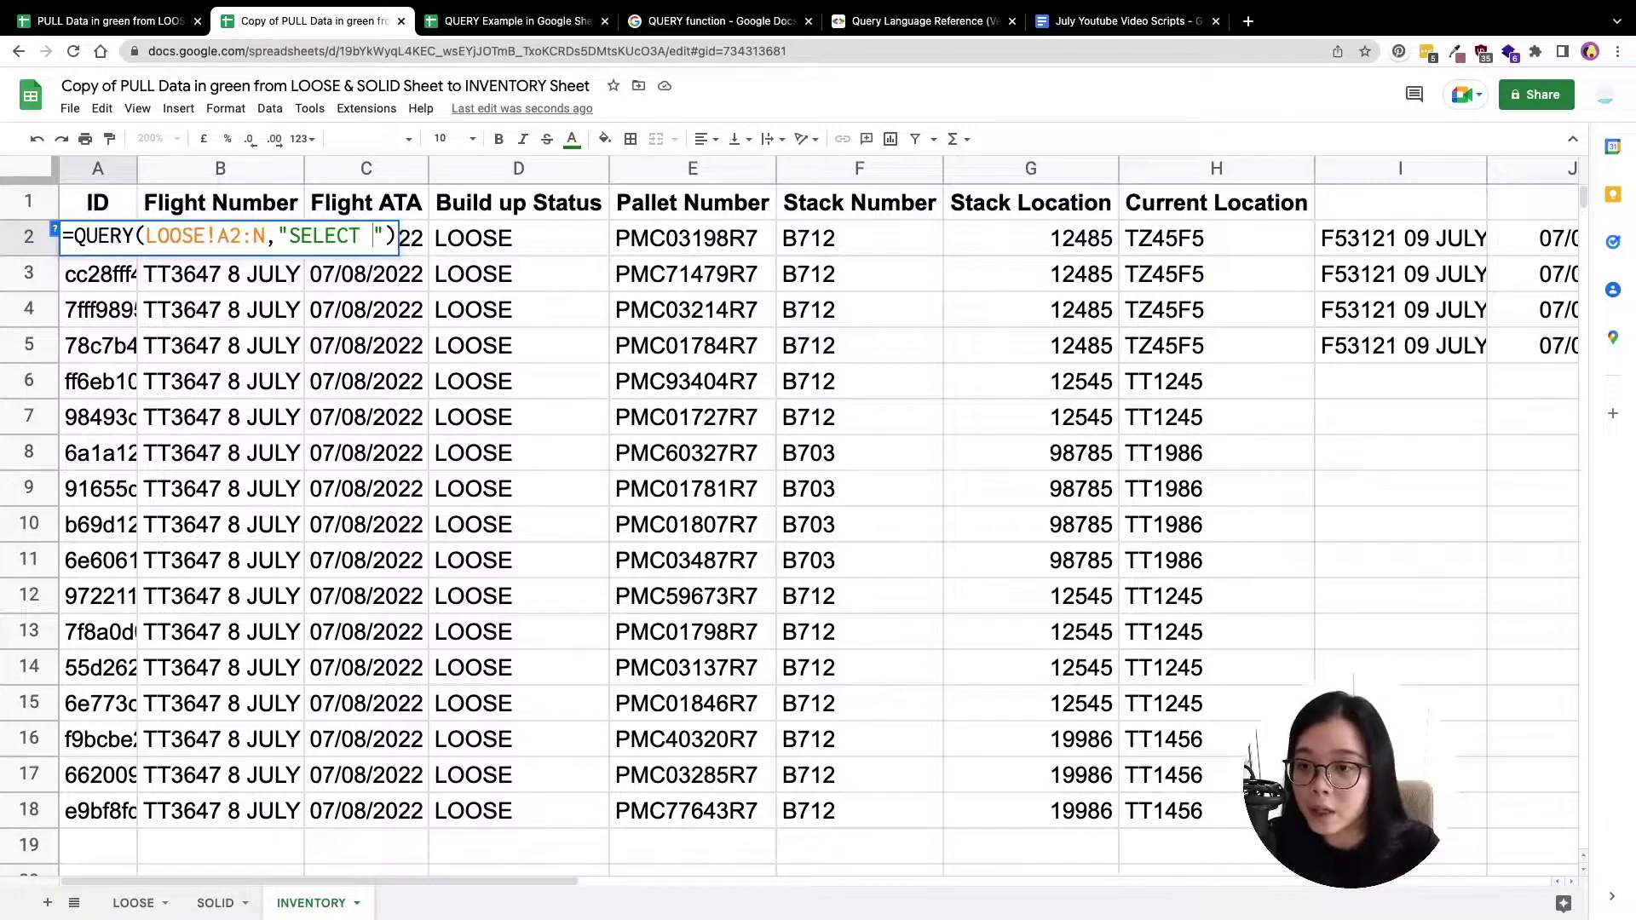
# Check the LOOSE sheet for the column letters of the green columns, then return to the INVENTORY sheet
pyautogui.click(145, 907)
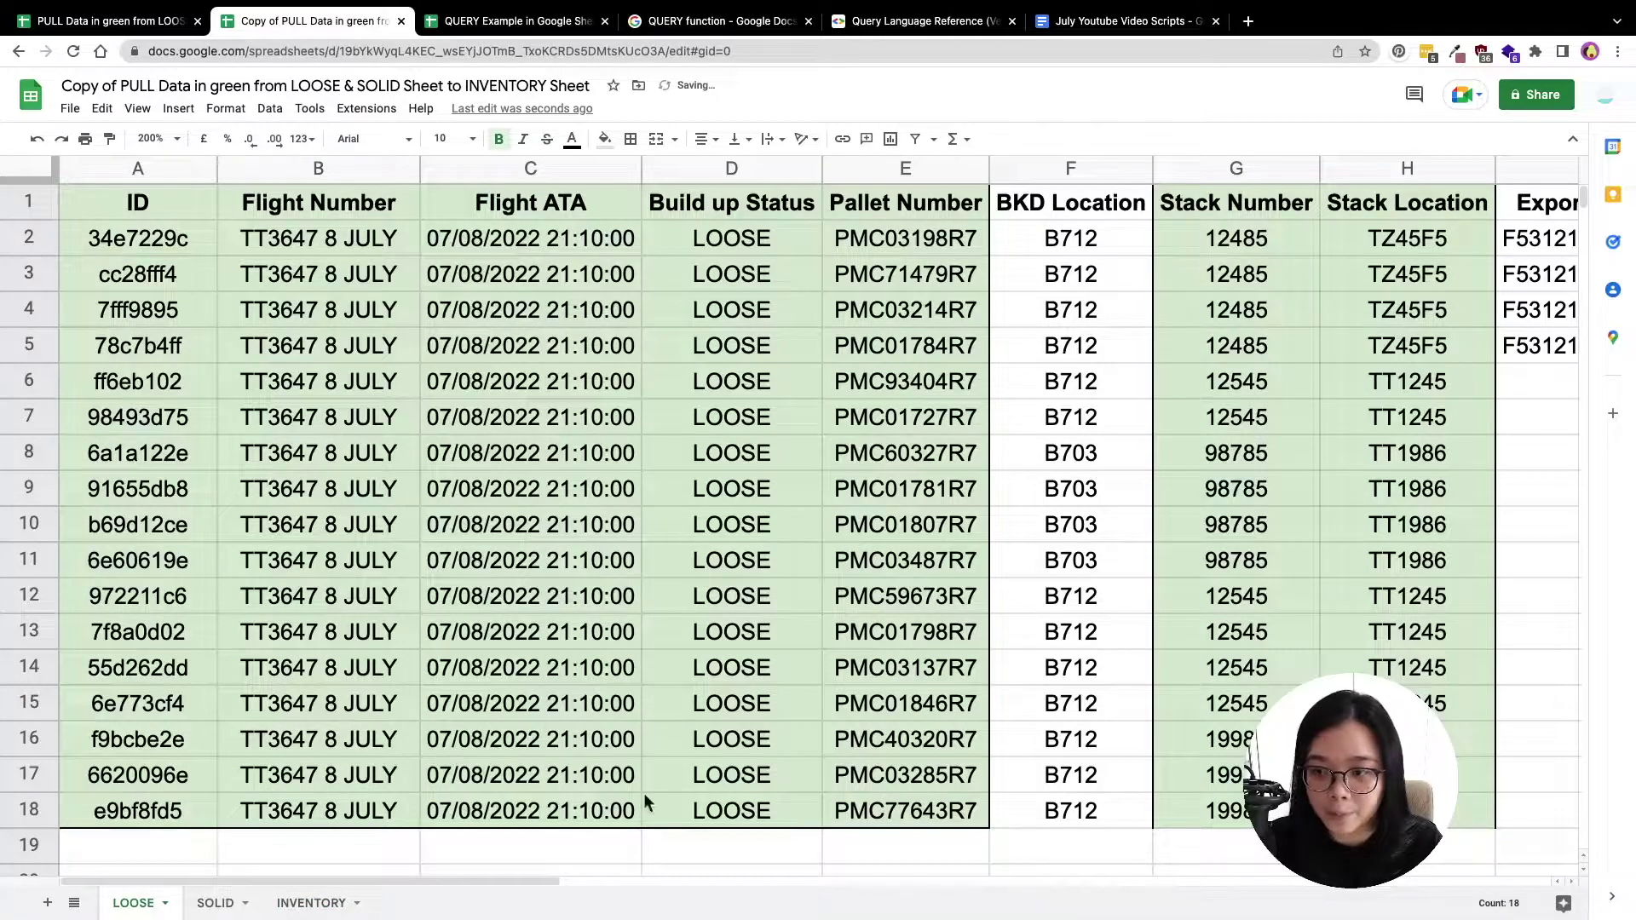
pyautogui.moveTo(532, 881); pyautogui.dragTo(508, 331)
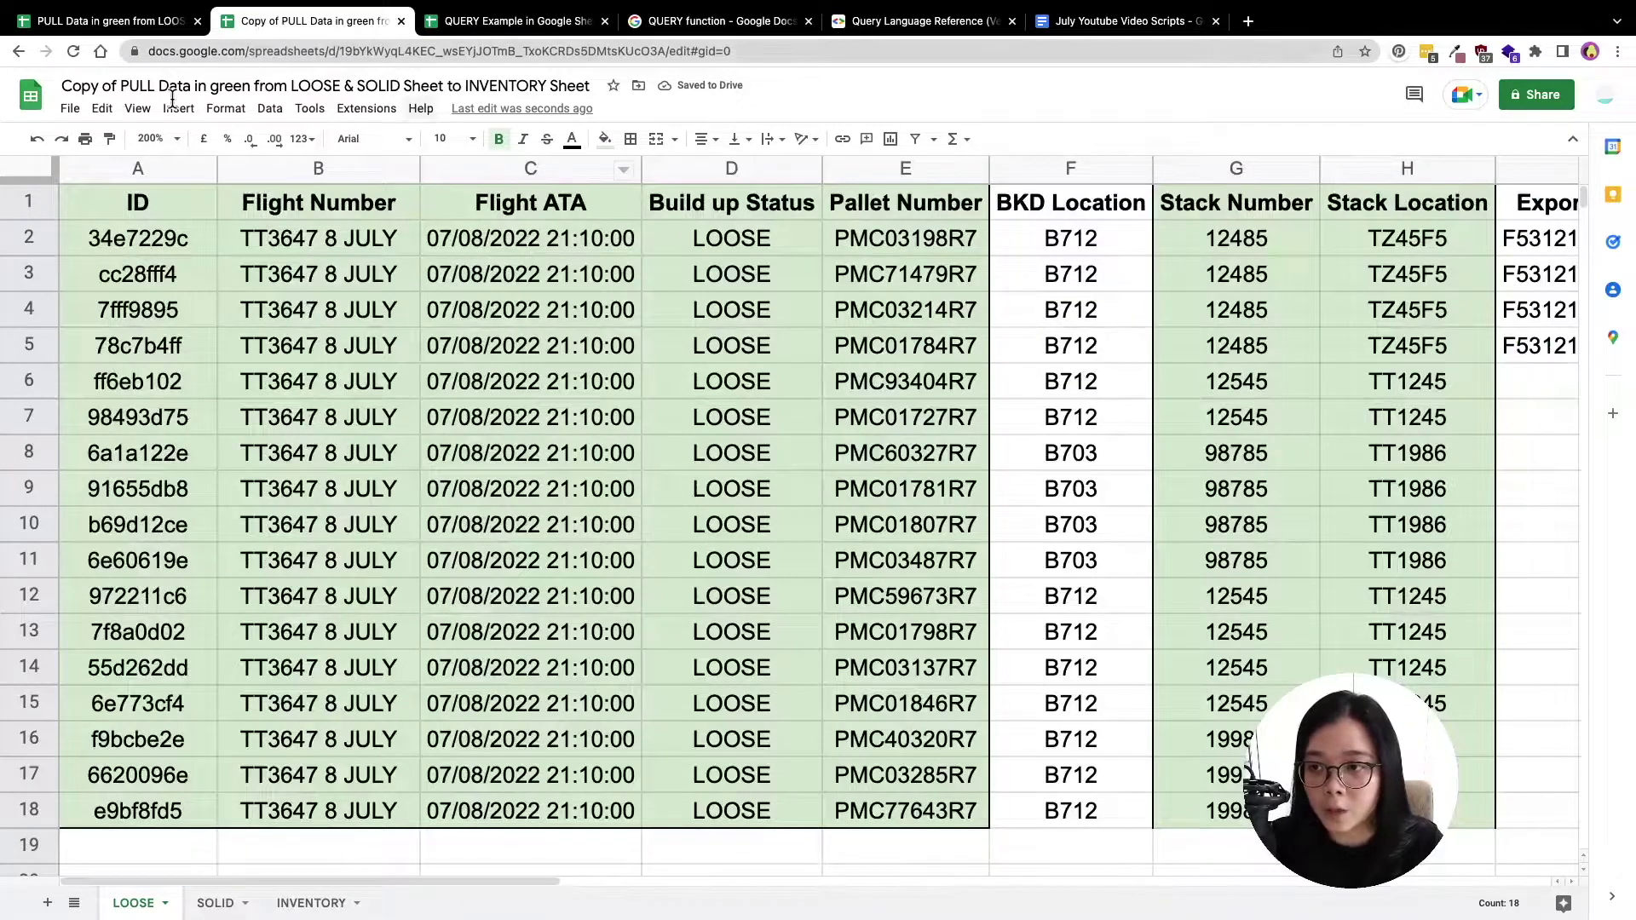
pyautogui.moveTo(137, 169); pyautogui.dragTo(317, 168)
pyautogui.click(551, 199)
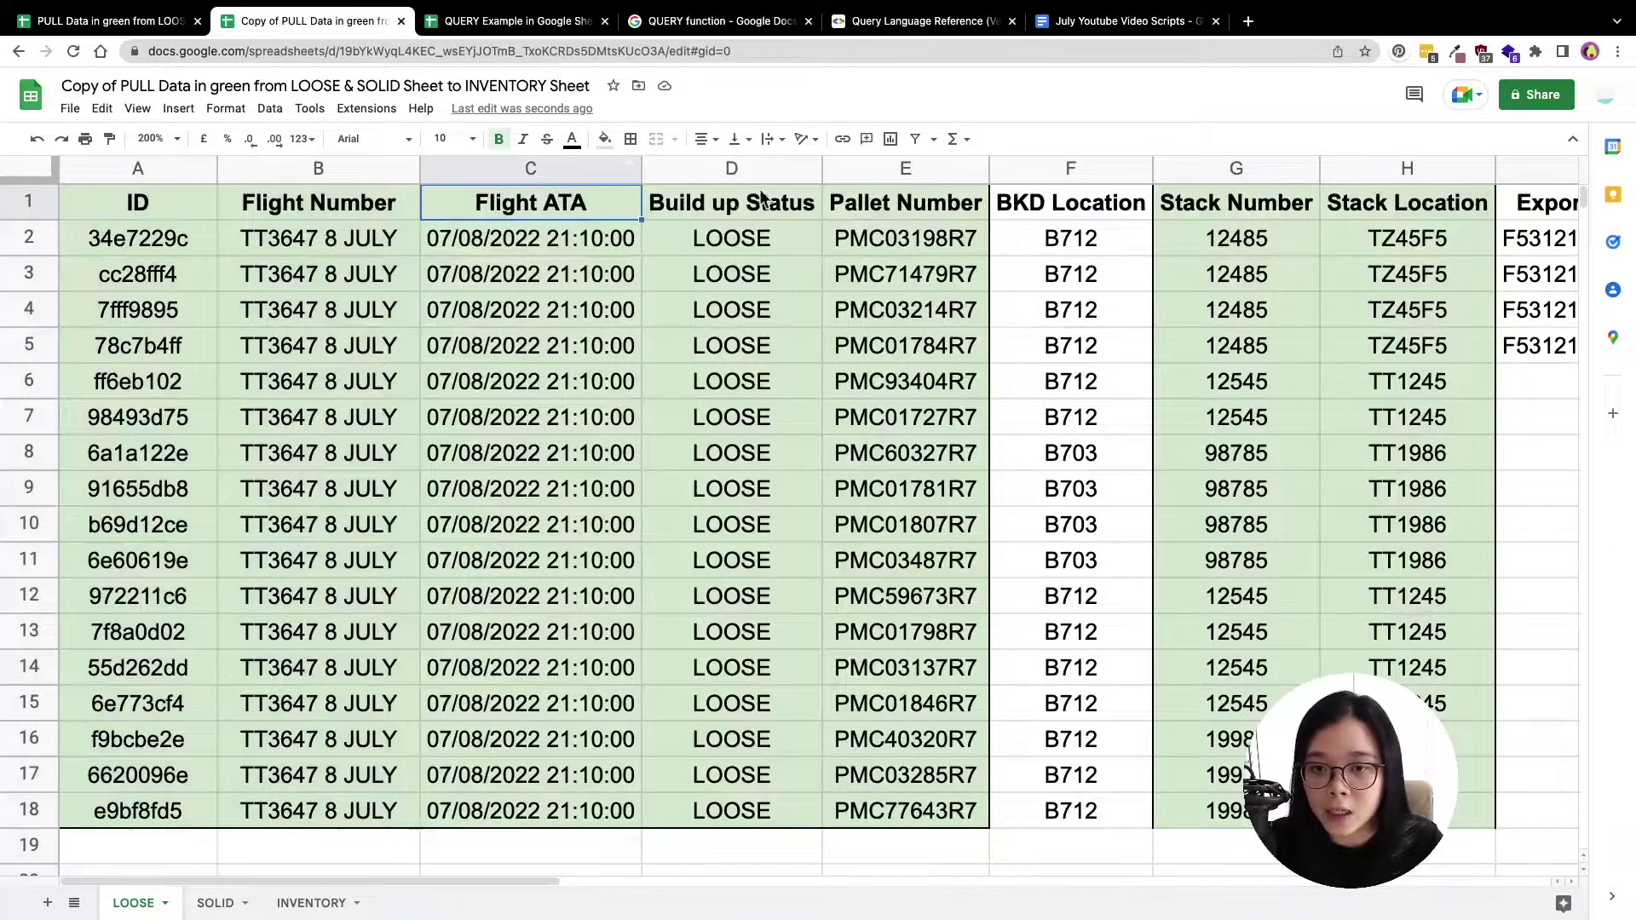
pyautogui.click(911, 189)
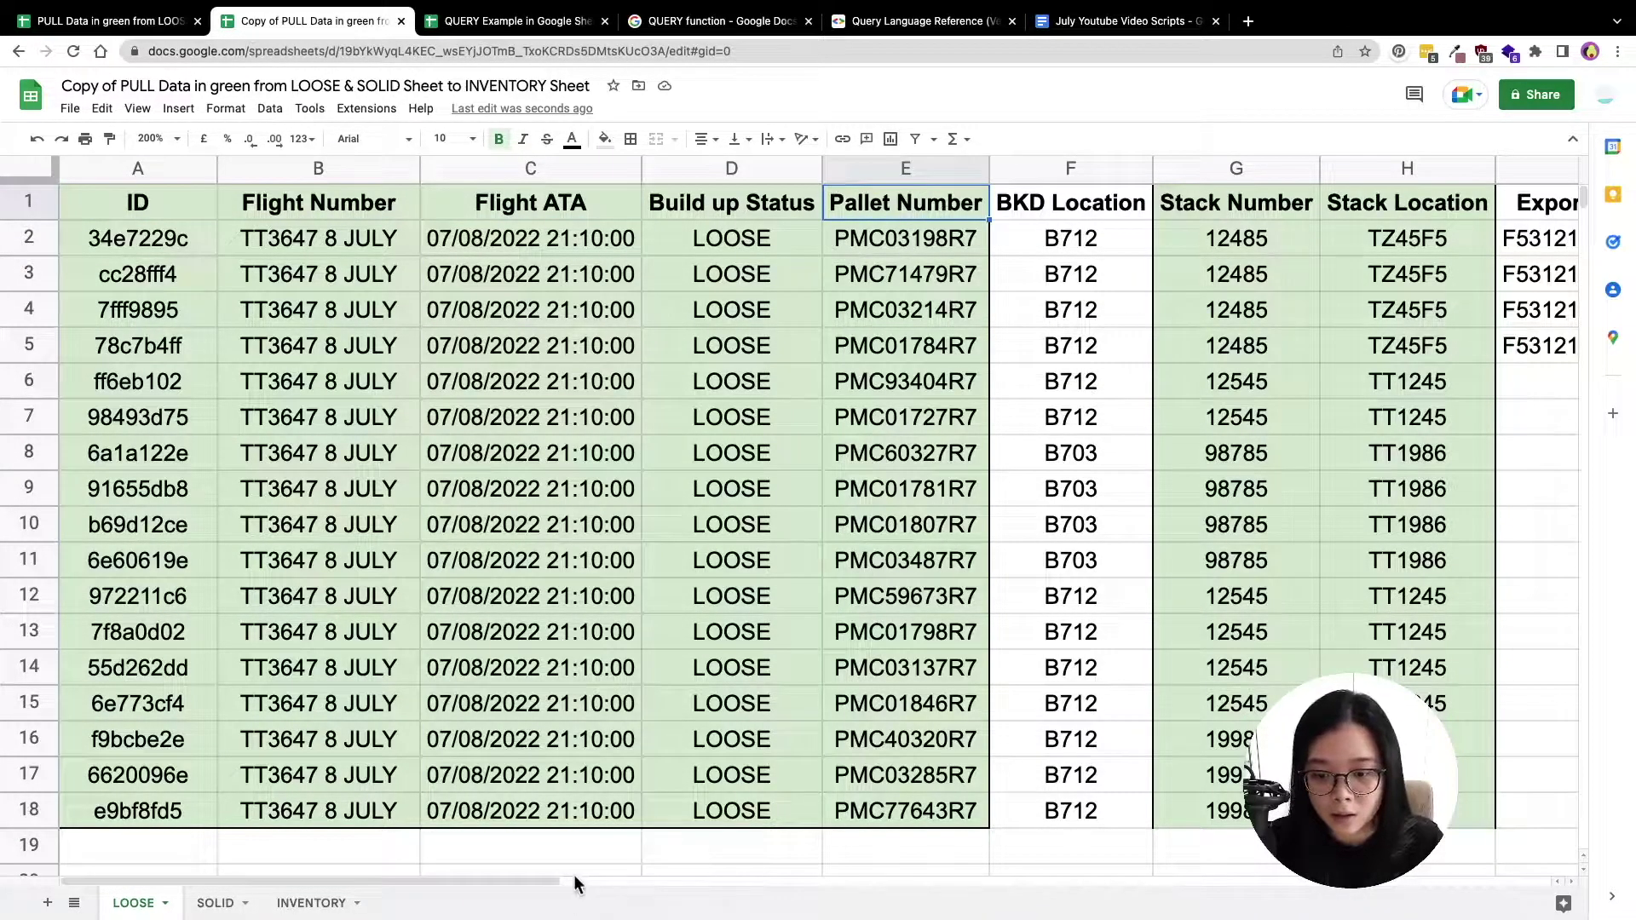
pyautogui.moveTo(538, 880); pyautogui.dragTo(433, 881)
pyautogui.click(330, 904)
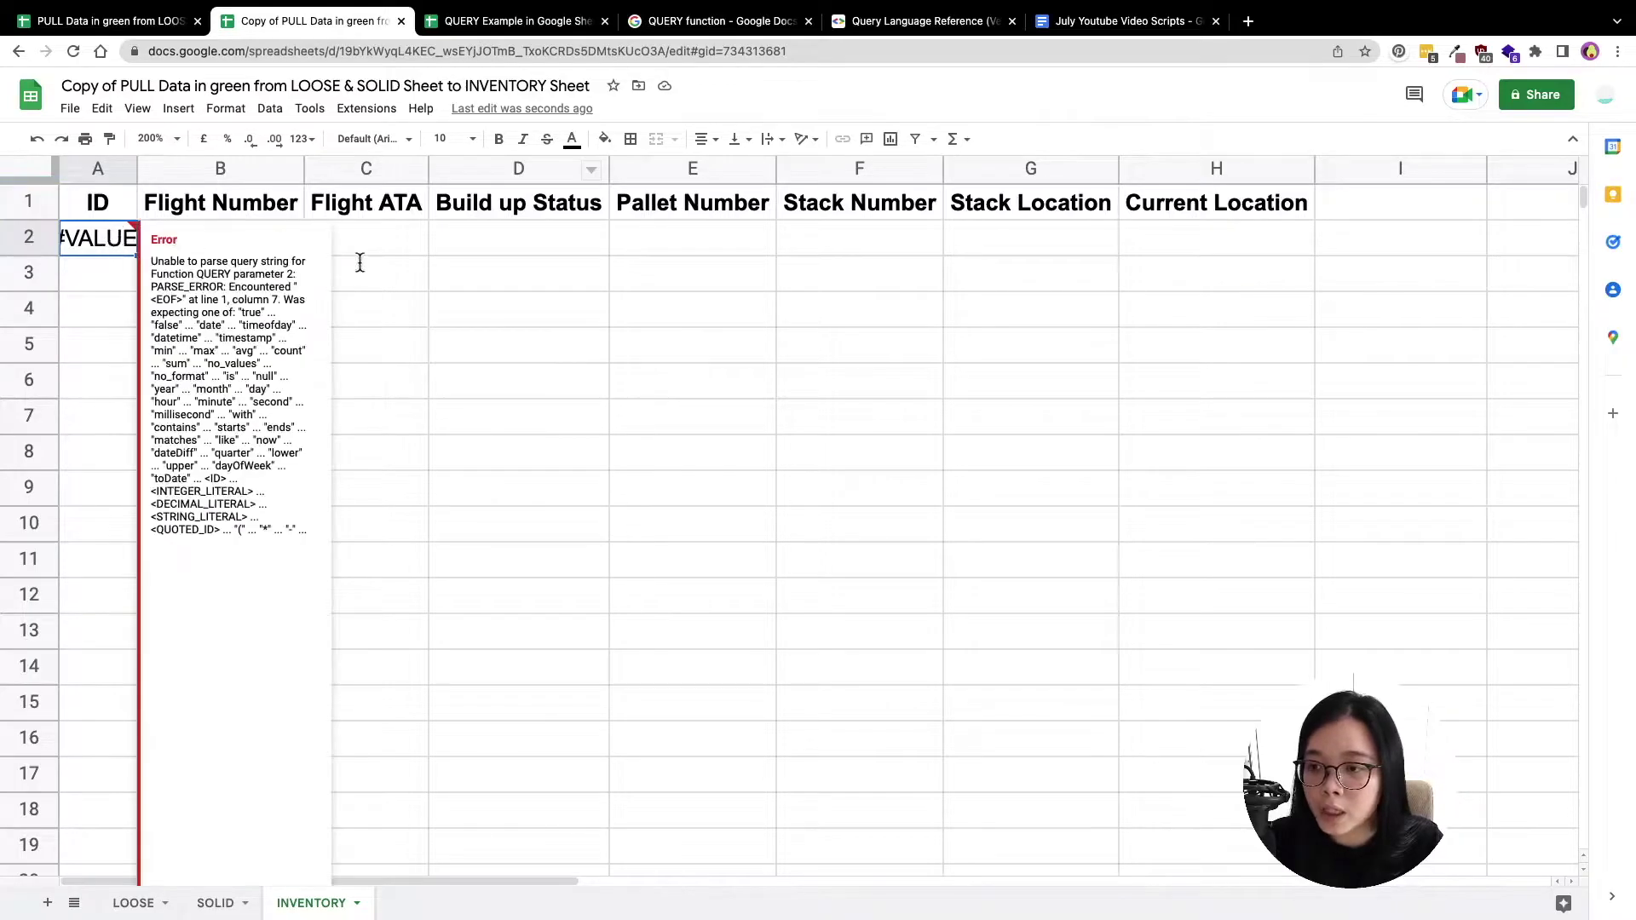
# Complete the query in INVENTORY cell A2 as "SELECT A,B,C,D,E,G,H,M" and enter the formula
pyautogui.doubleClick(106, 243)
pyautogui.write('A,B,C,')
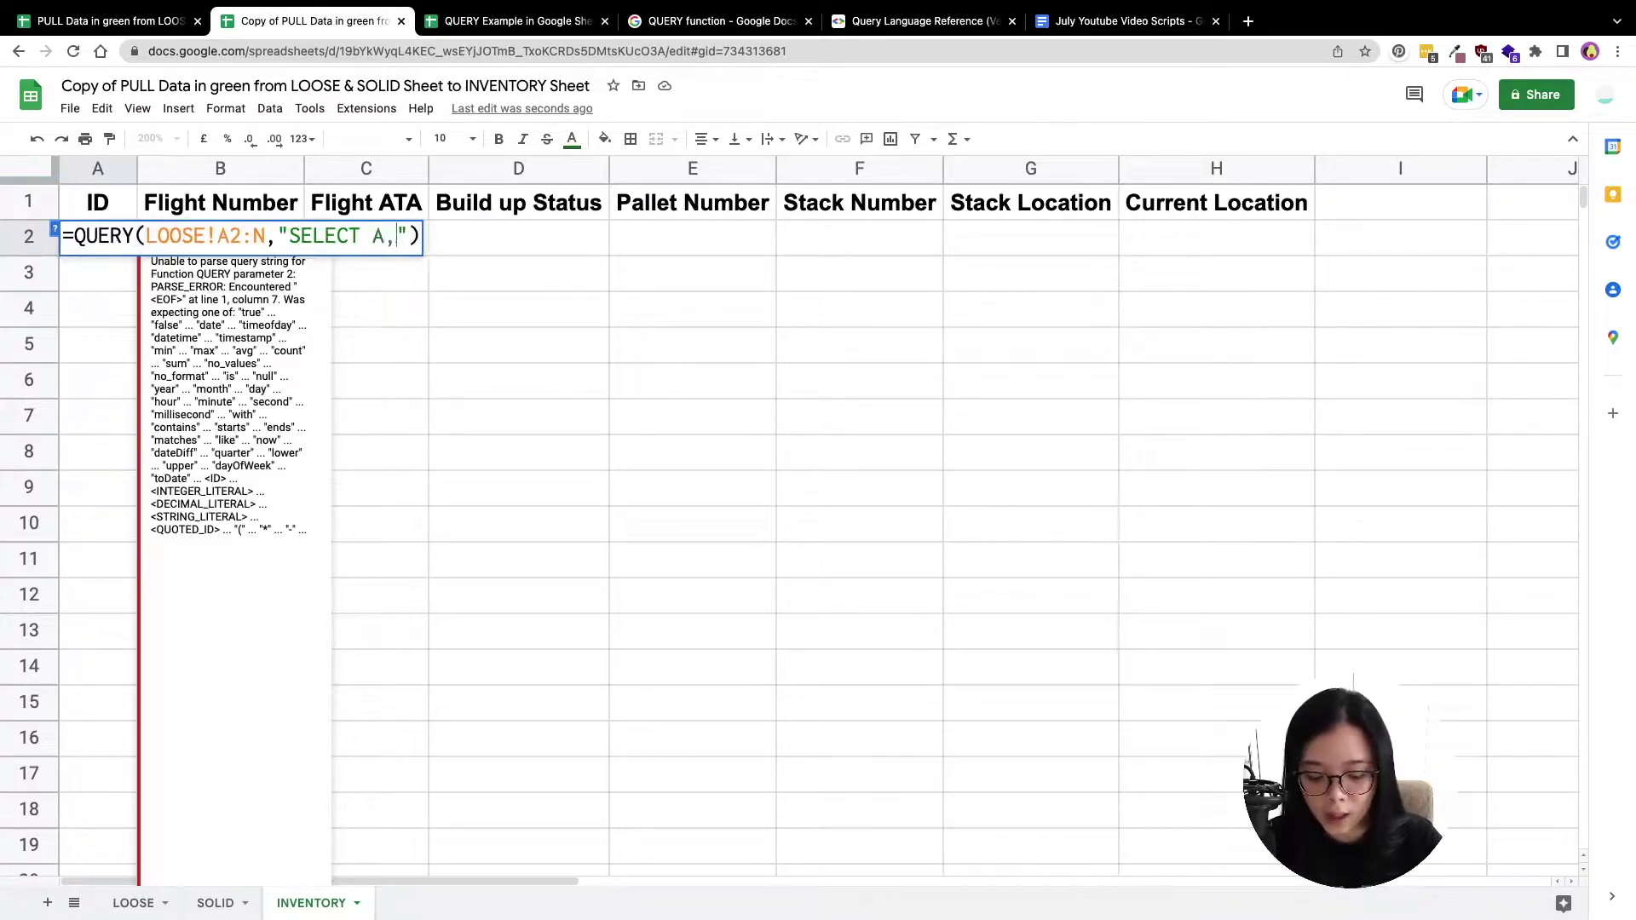
pyautogui.write('D,E,')
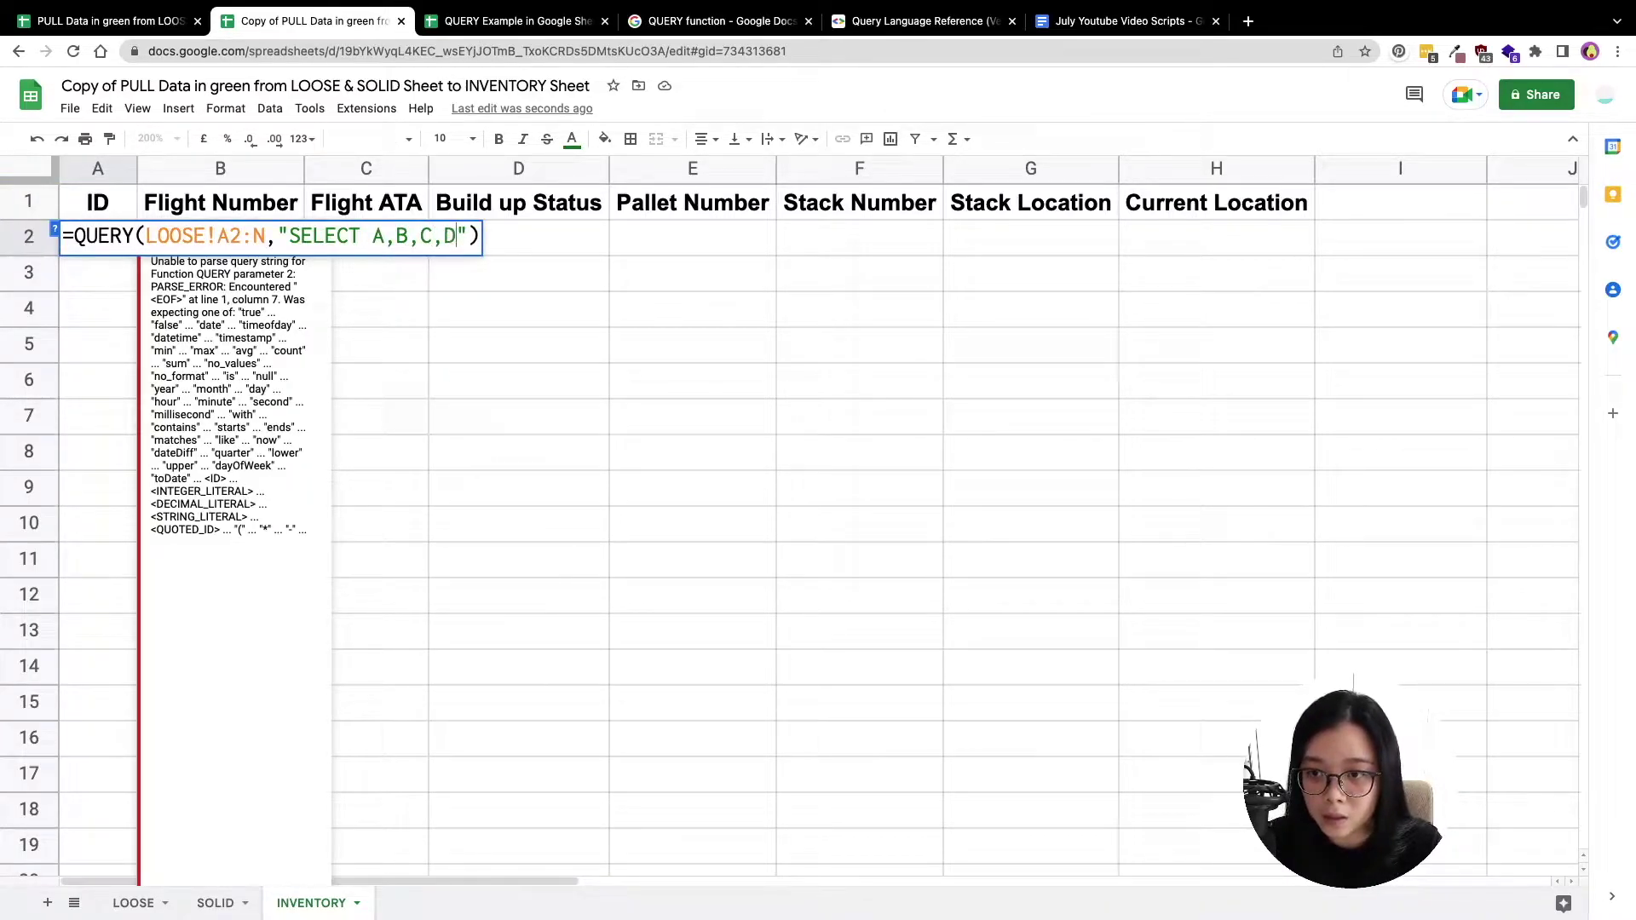
pyautogui.write('G,H,E')
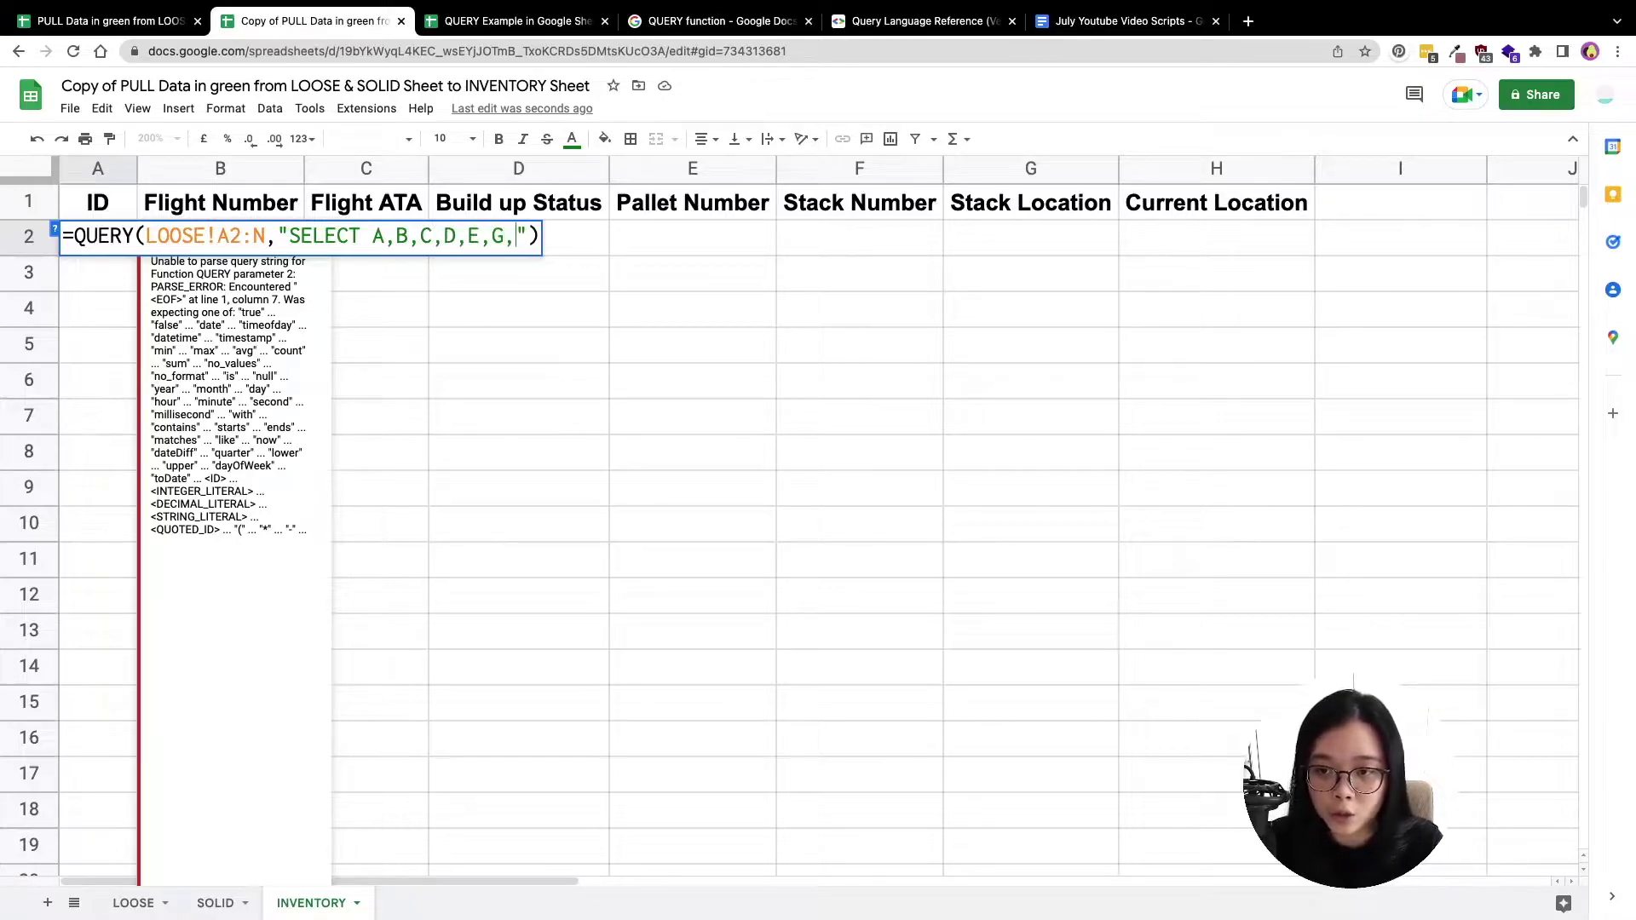
pyautogui.press('Return')
pyautogui.press('Up')
pyautogui.press('Return')
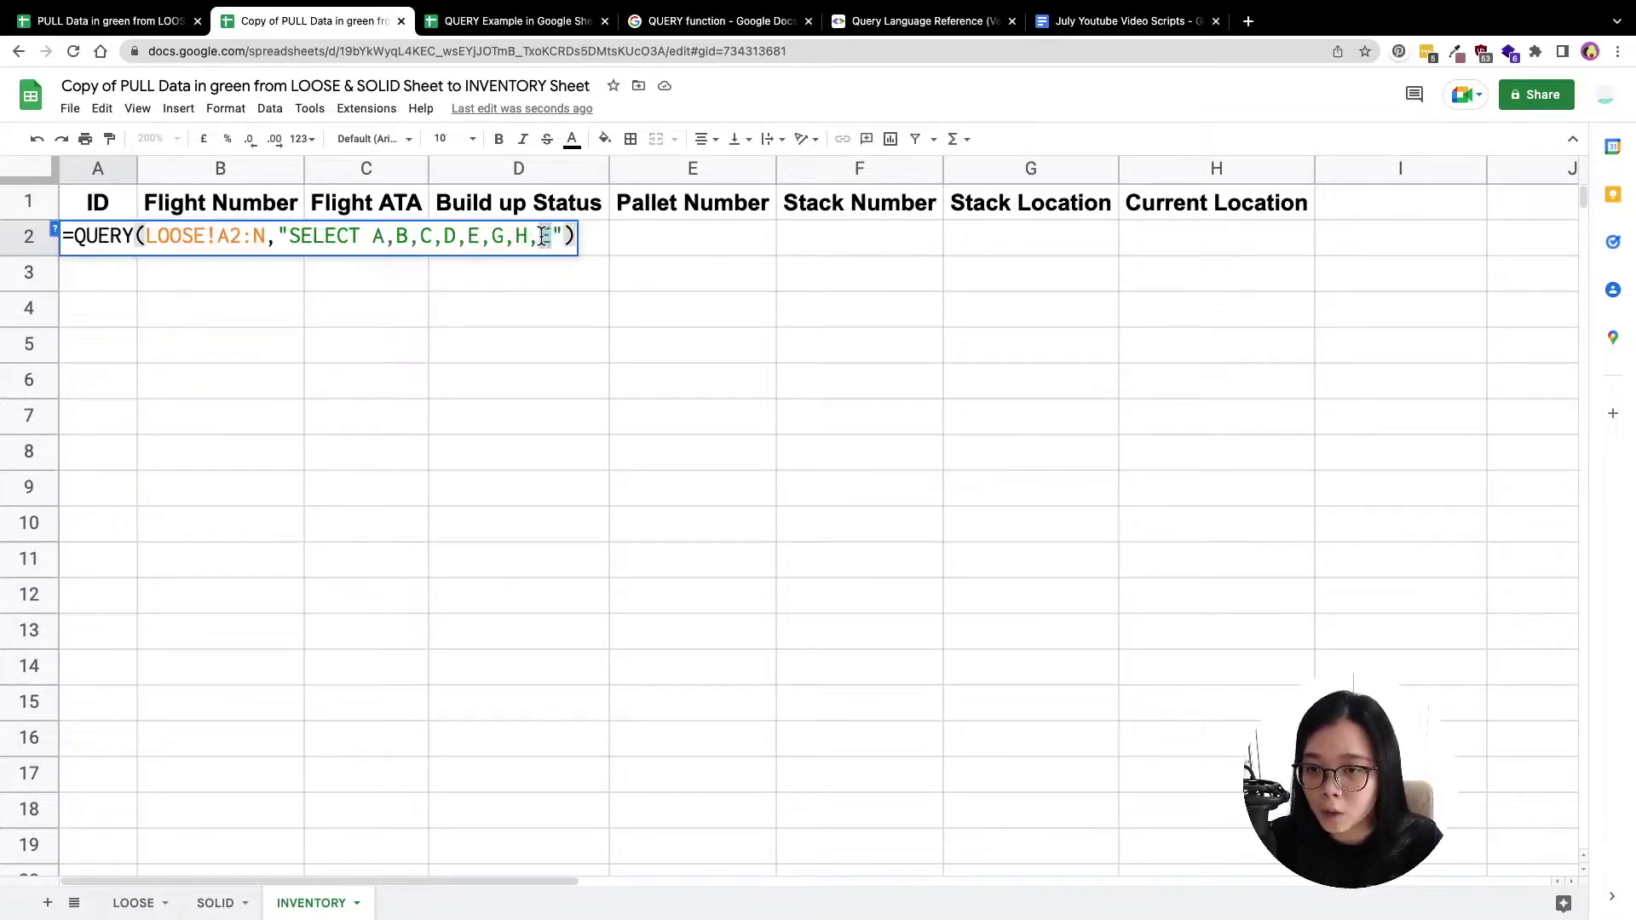
pyautogui.press('BackSpace')
pyautogui.write('M')
pyautogui.press('Return')
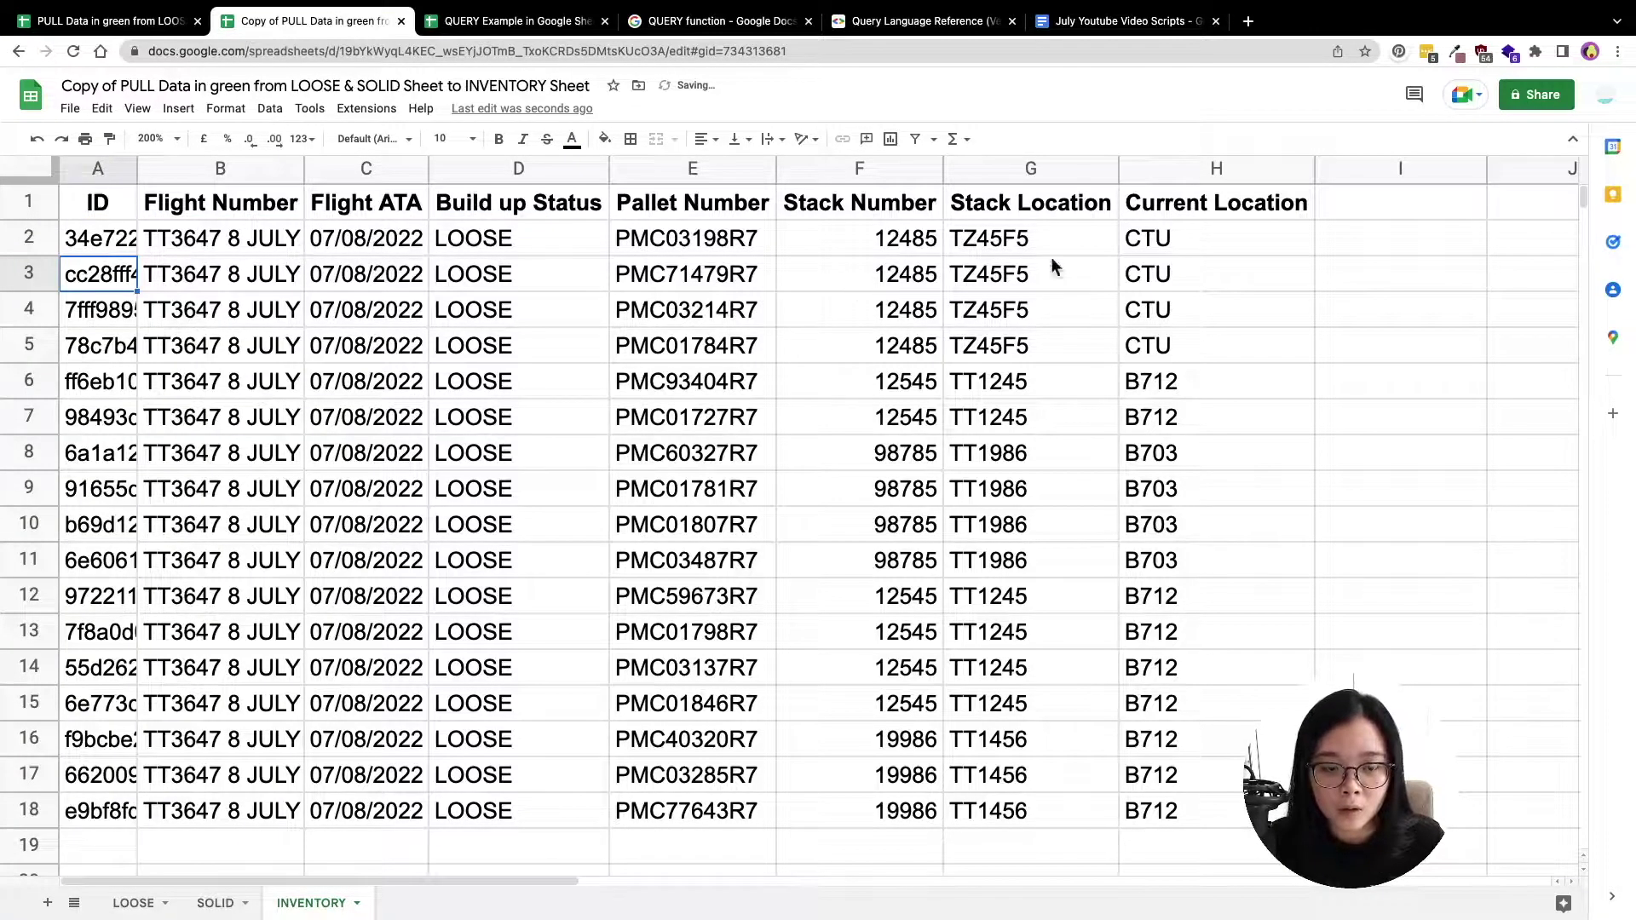
# Examine the LOOSE rows pulled into the INVENTORY sheet and the QUERY formula in cell A2 behind them
pyautogui.moveTo(98, 238); pyautogui.dragTo(1240, 830)
pyautogui.click(1231, 771)
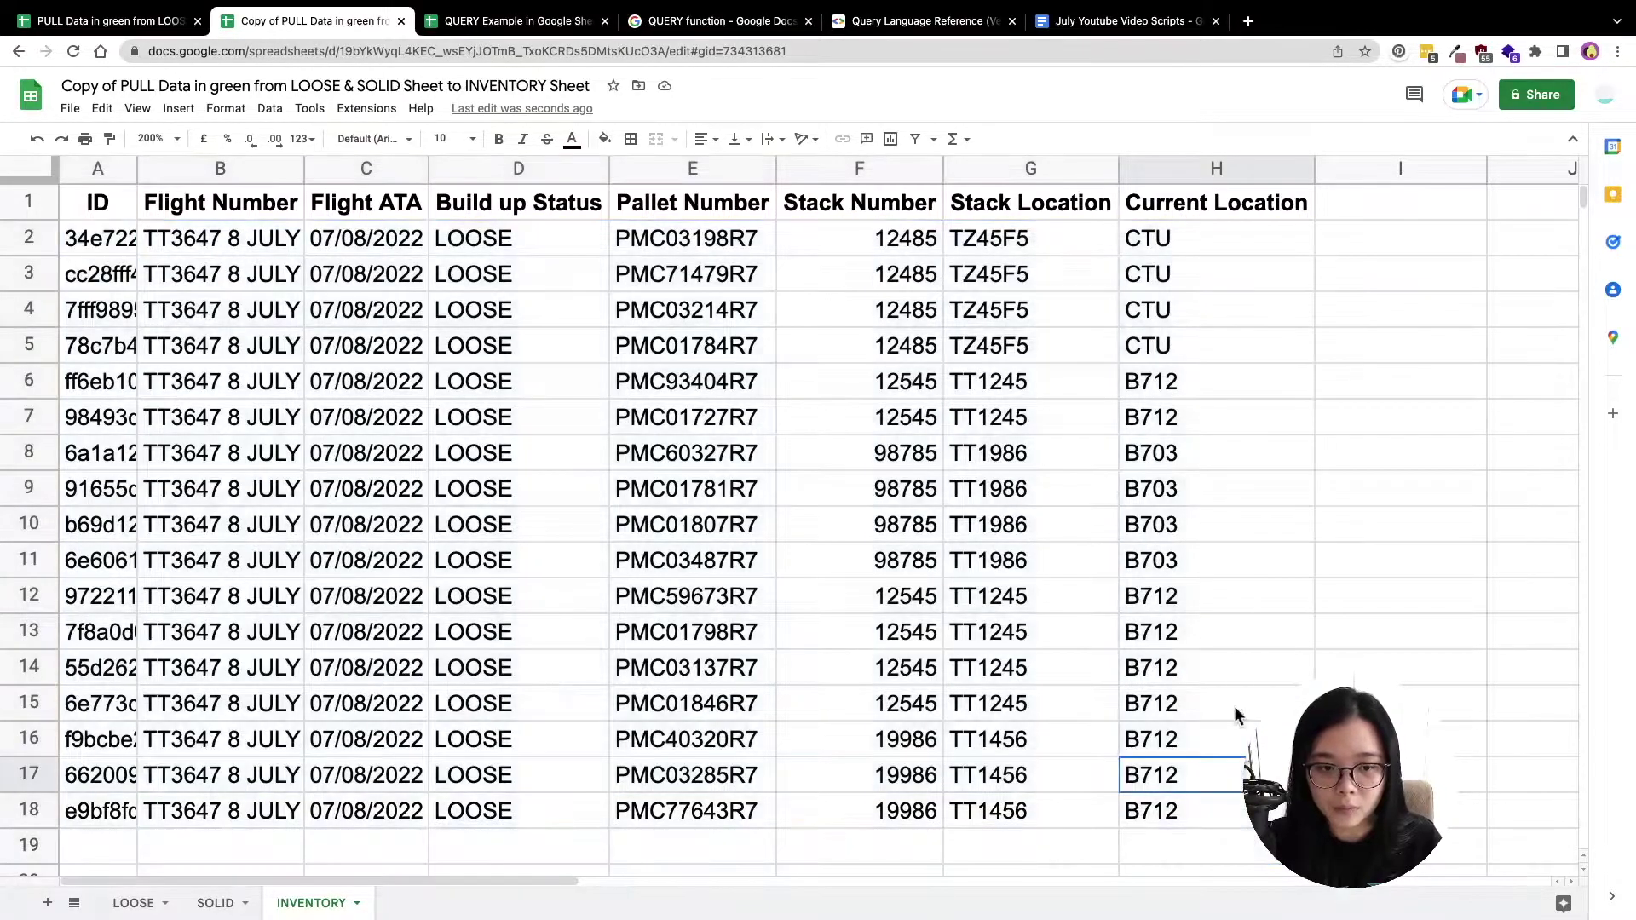
pyautogui.scroll(-1, 1234, 690)
pyautogui.scroll(1, 1234, 690)
pyautogui.scroll(-2, 1240, 635)
pyautogui.scroll(2, 1229, 595)
pyautogui.scroll(-1, 937, 682)
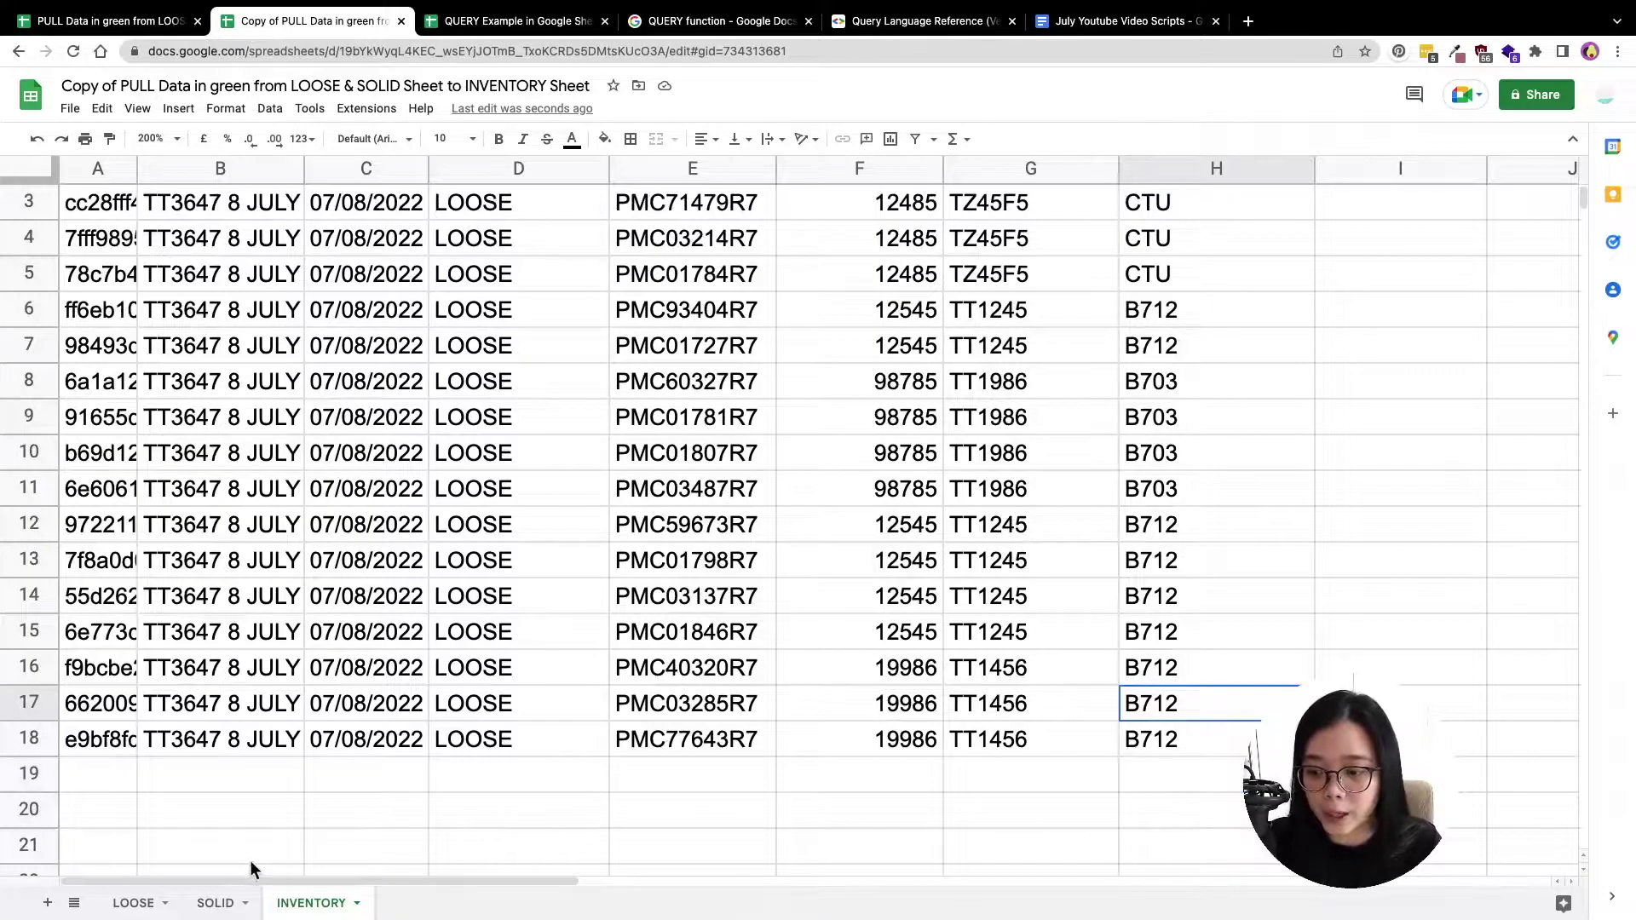
pyautogui.scroll(1, 695, 665)
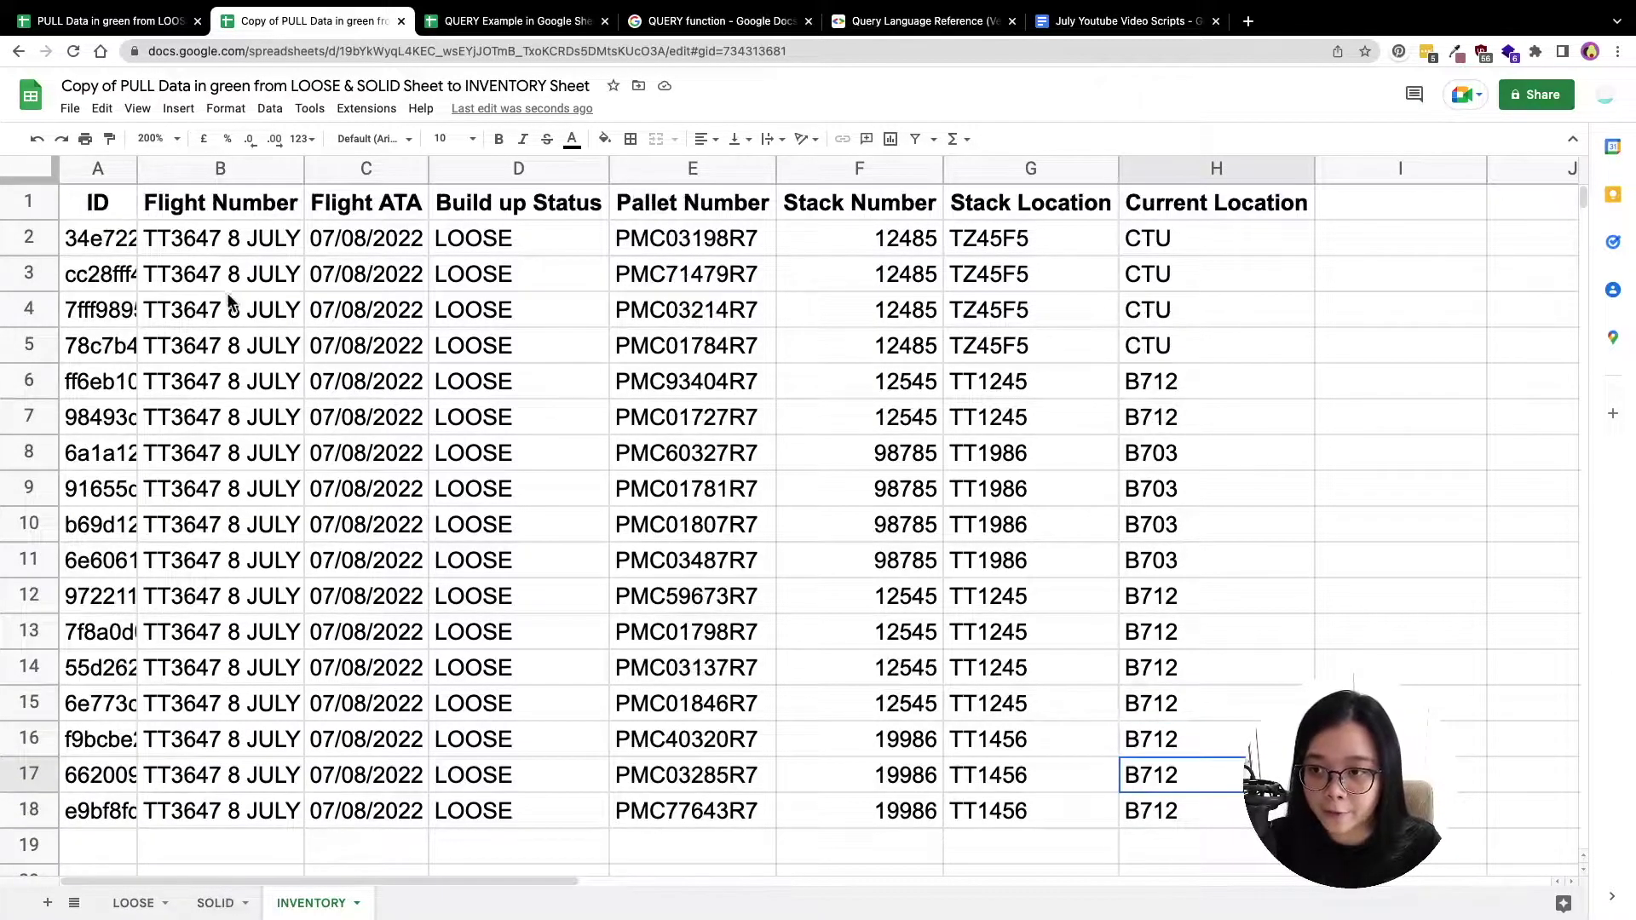
pyautogui.click(111, 239)
pyautogui.doubleClick(118, 239)
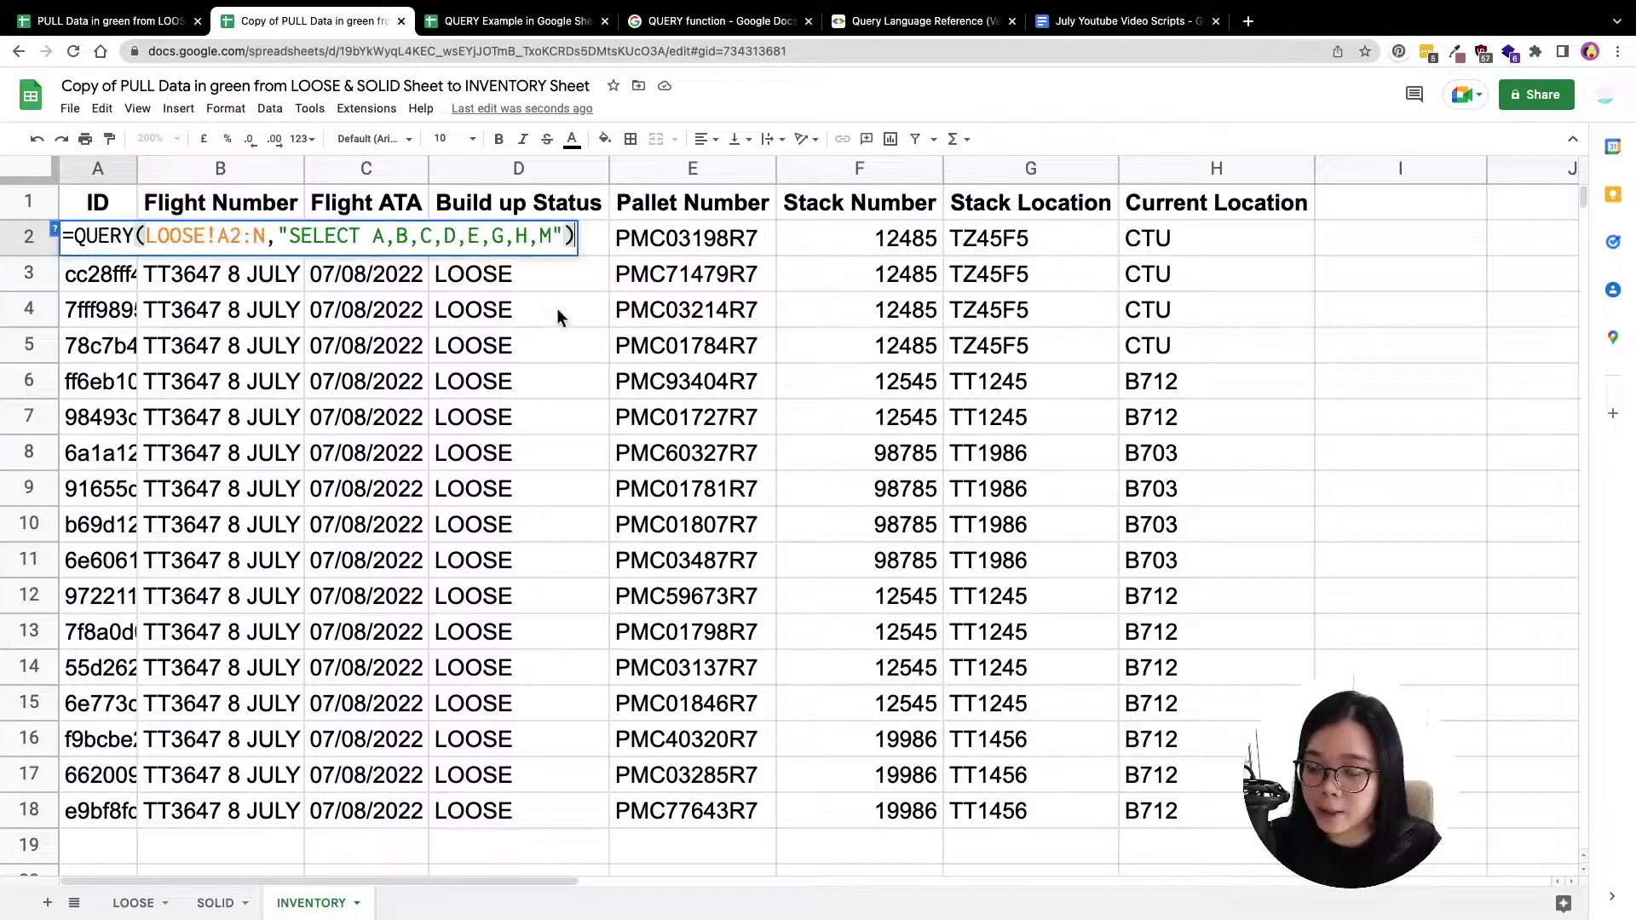
pyautogui.click(422, 346)
pyautogui.scroll(-5, 460, 526)
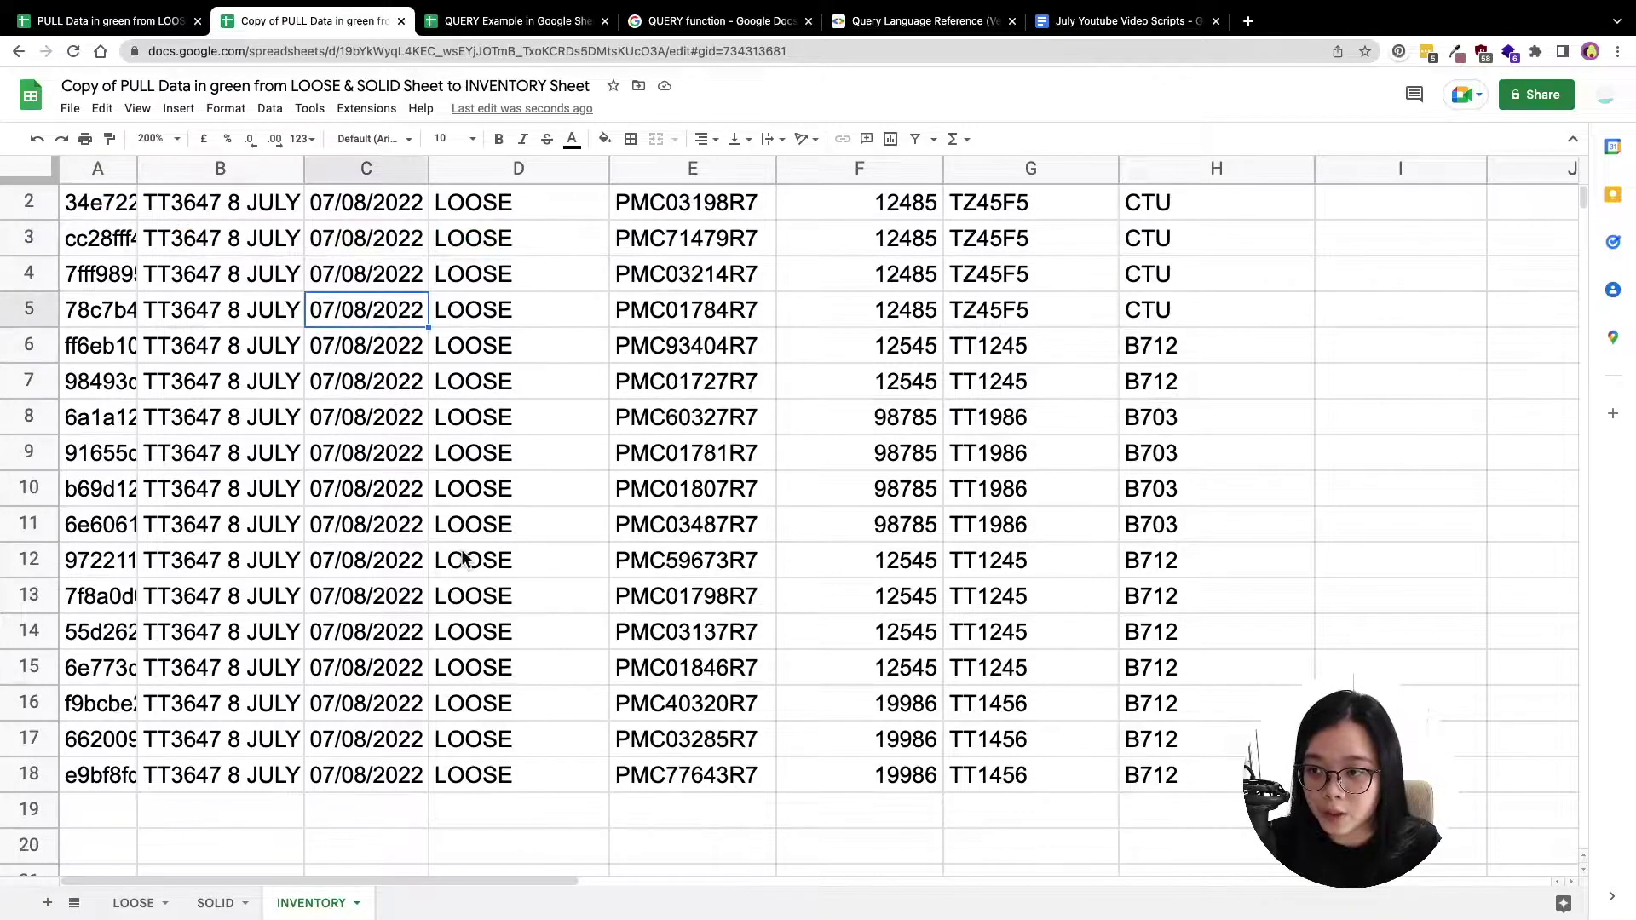
pyautogui.scroll(2, 340, 637)
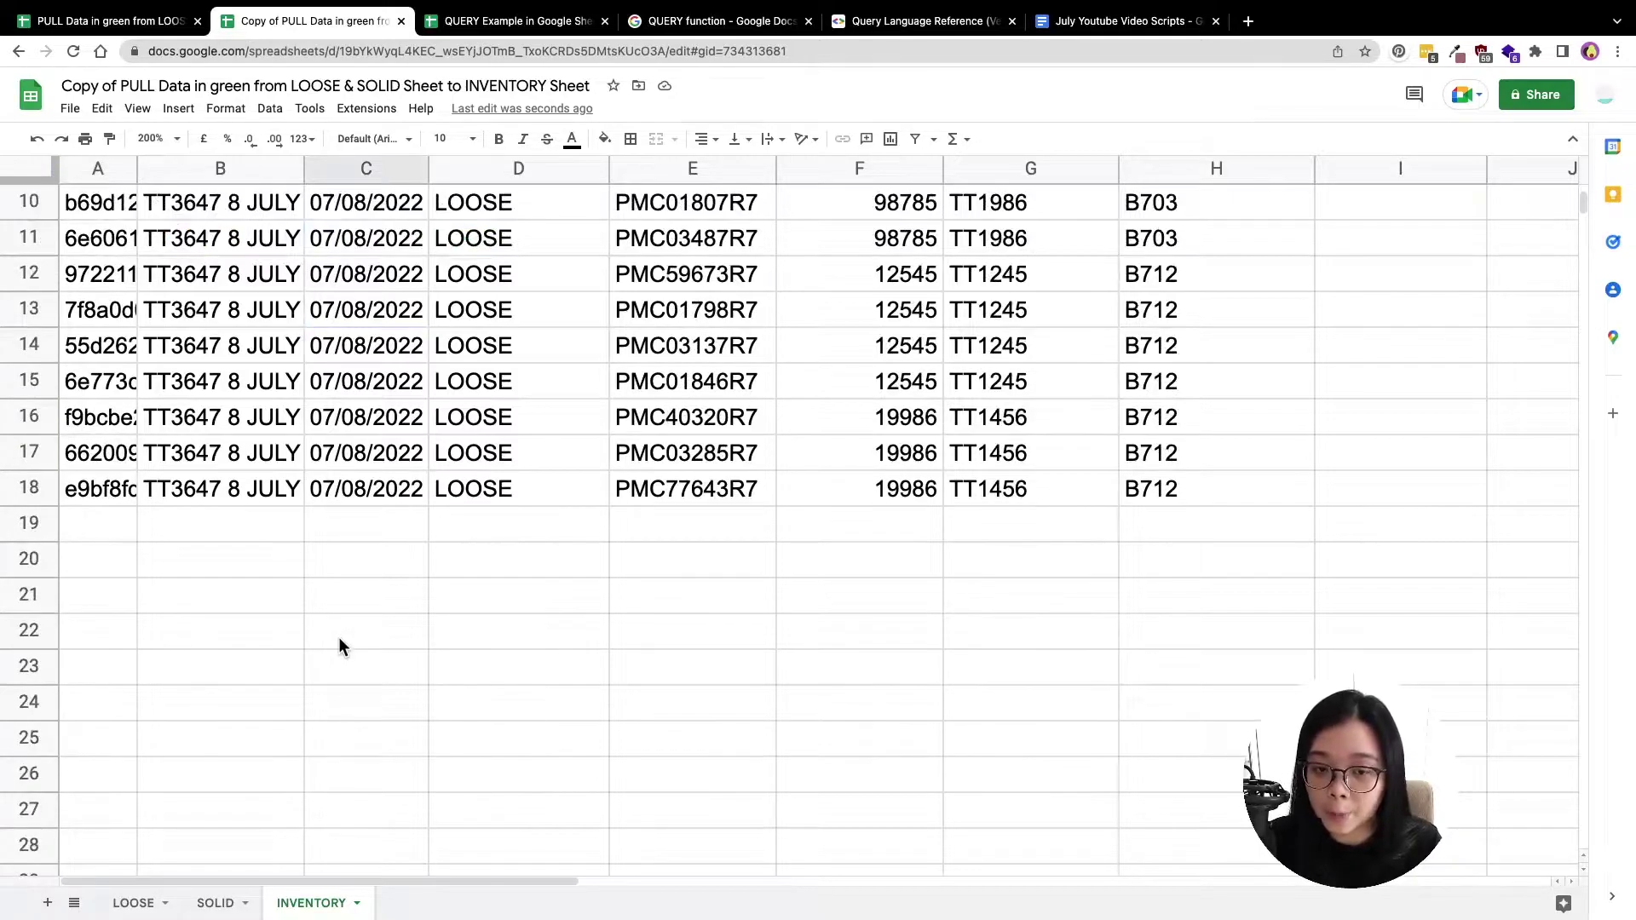
pyautogui.click(89, 602)
pyautogui.doubleClick(99, 592)
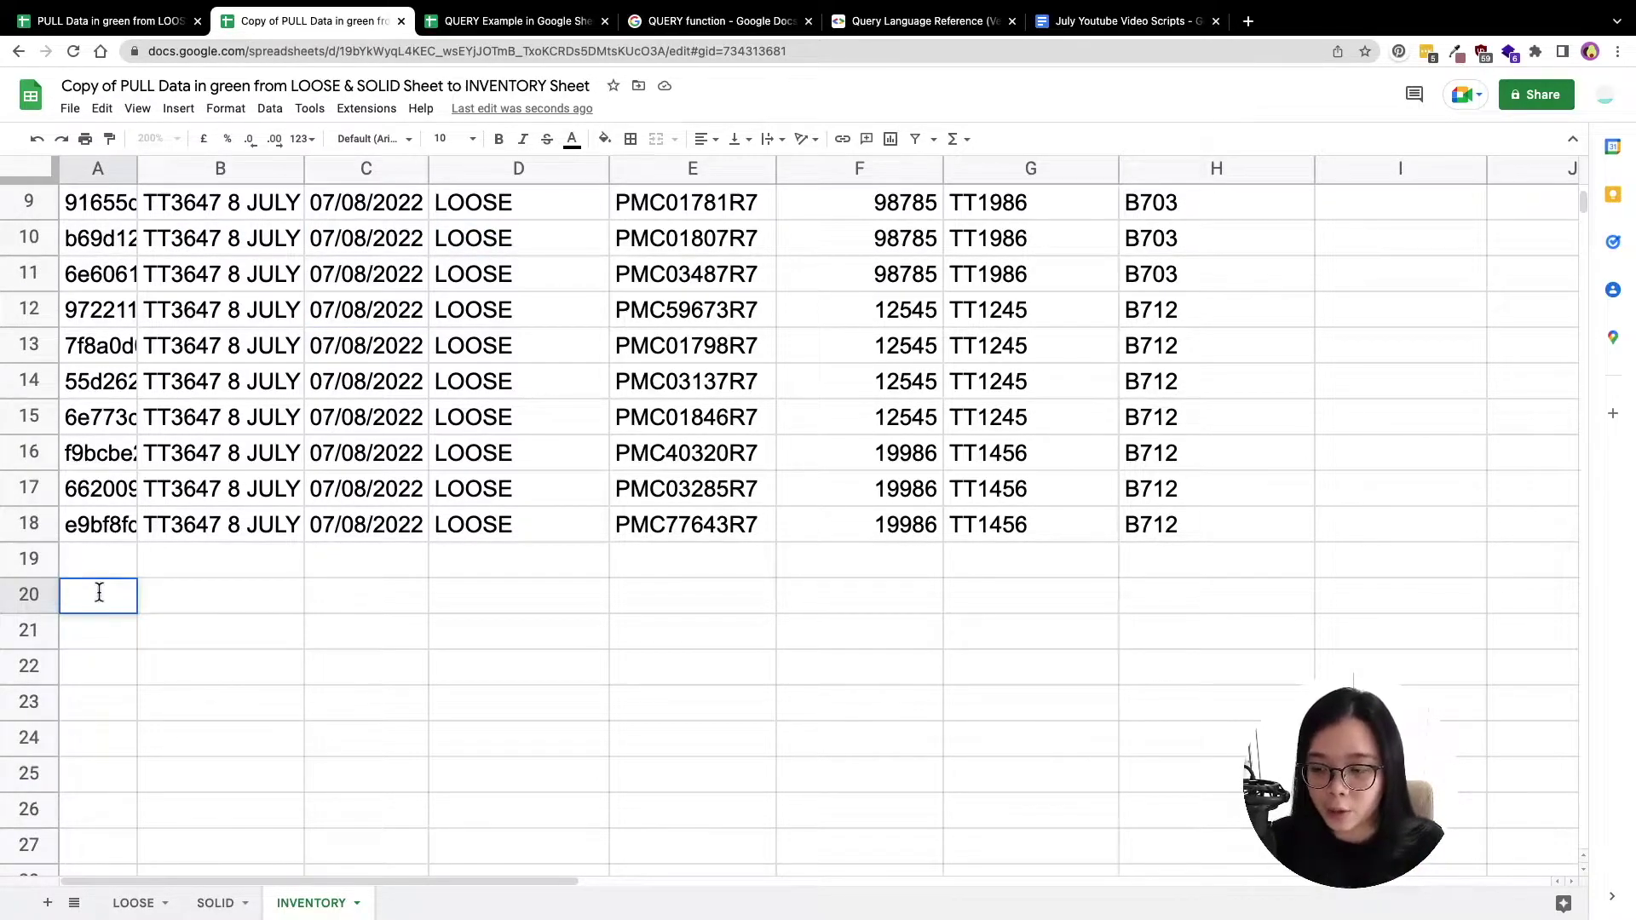
pyautogui.scroll(3, 208, 675)
pyautogui.click(107, 776)
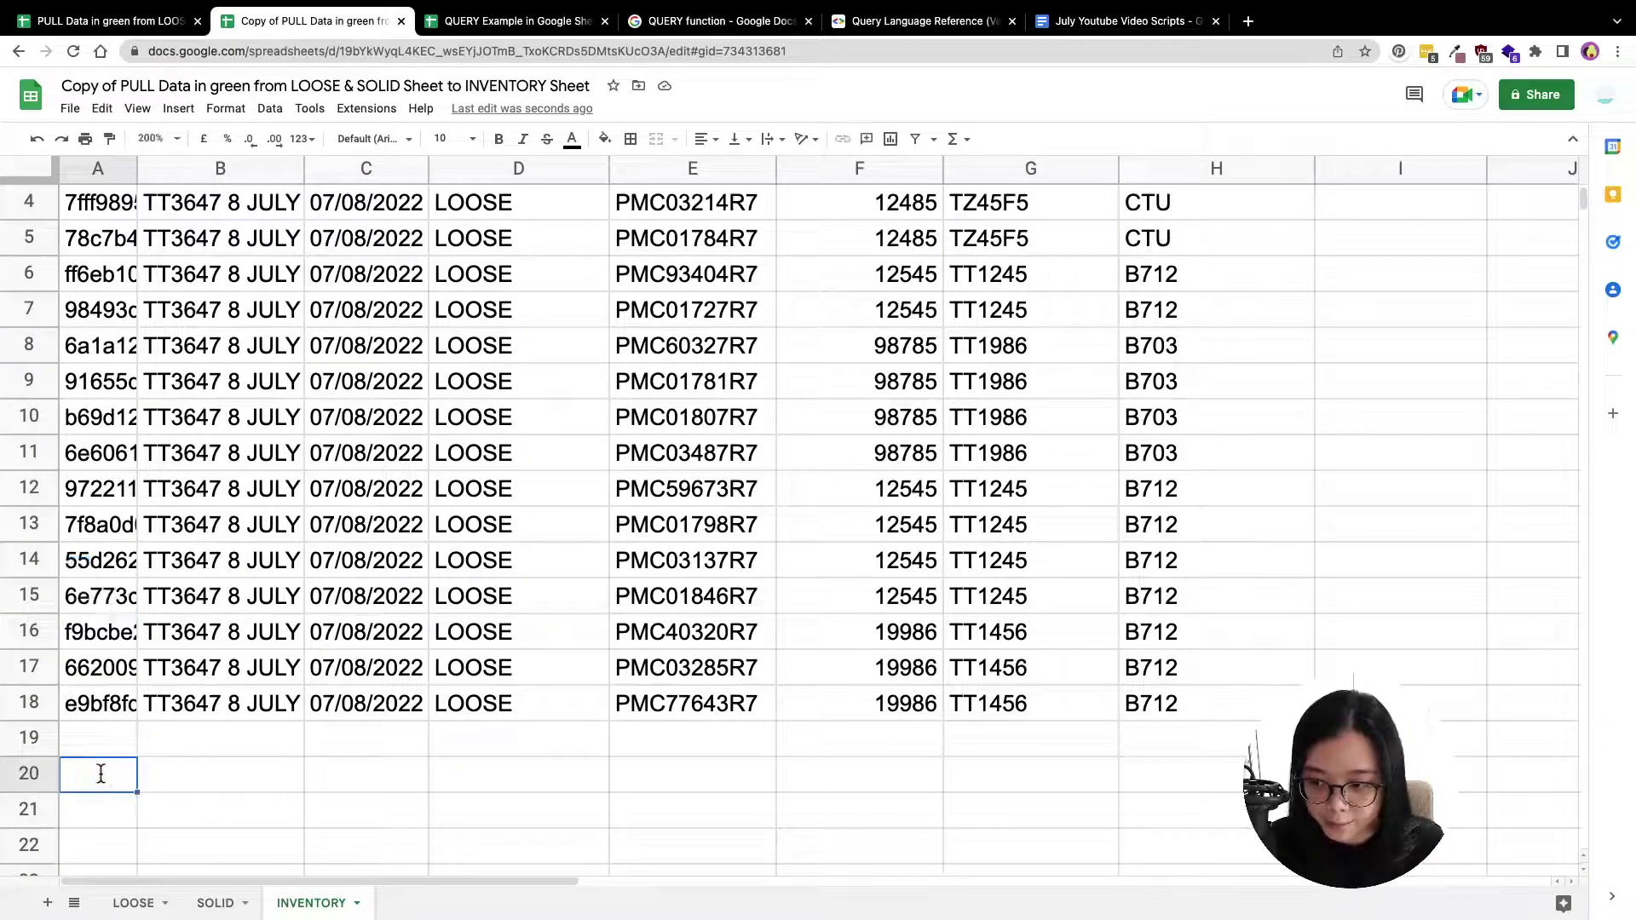
pyautogui.write('=')
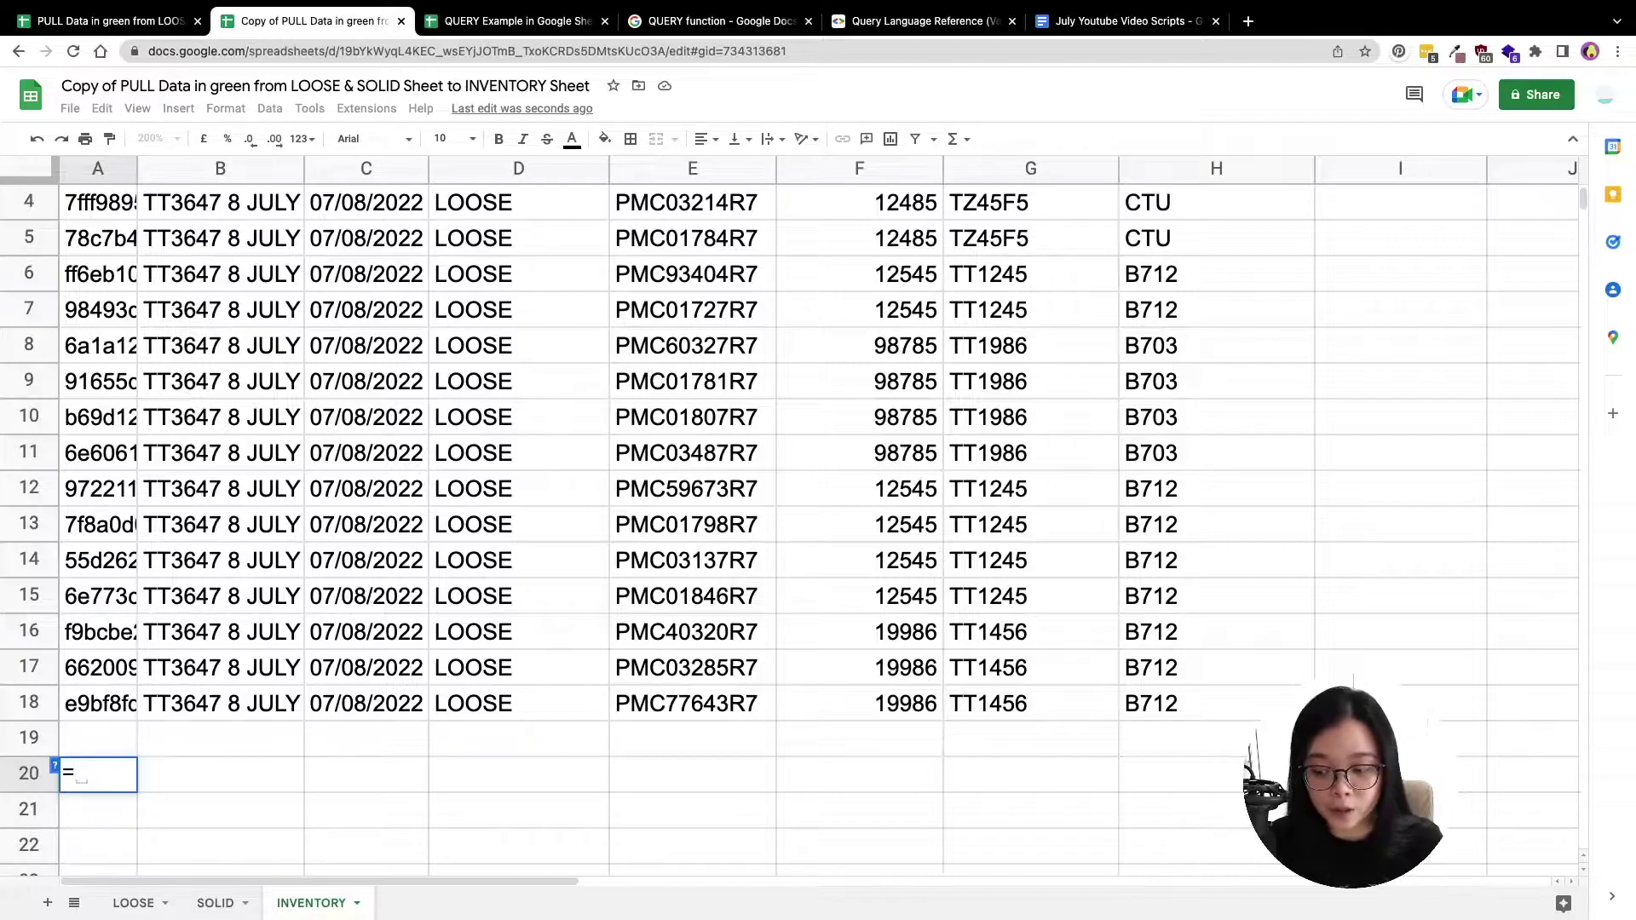
pyautogui.scroll(2, 349, 808)
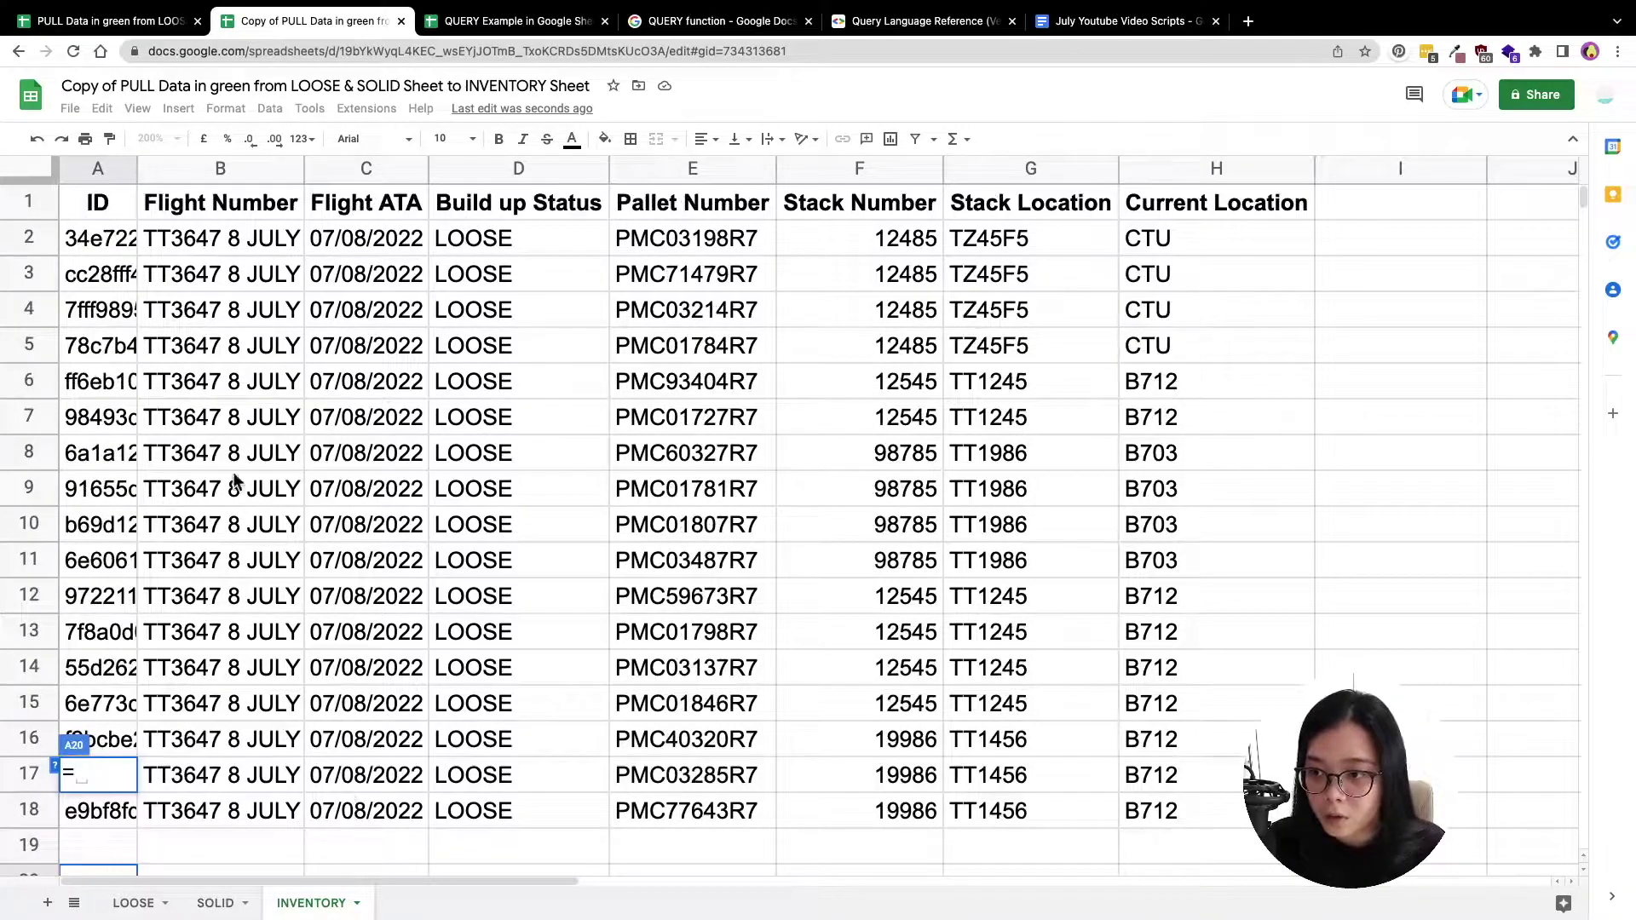
pyautogui.write('QUERY')
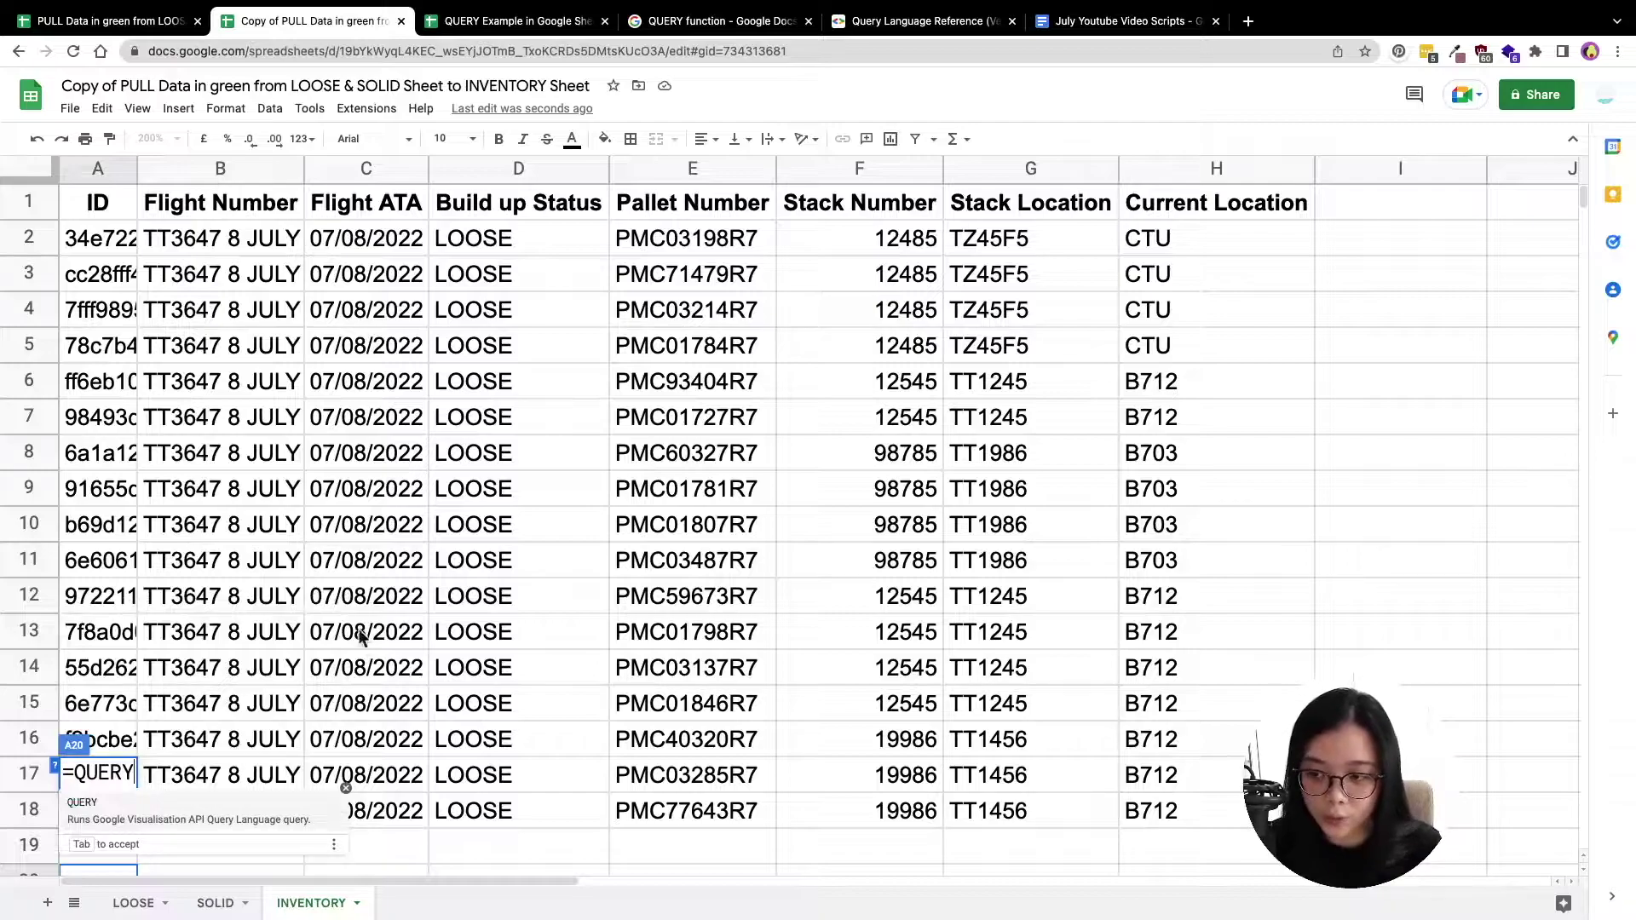
pyautogui.scroll(-7, 359, 637)
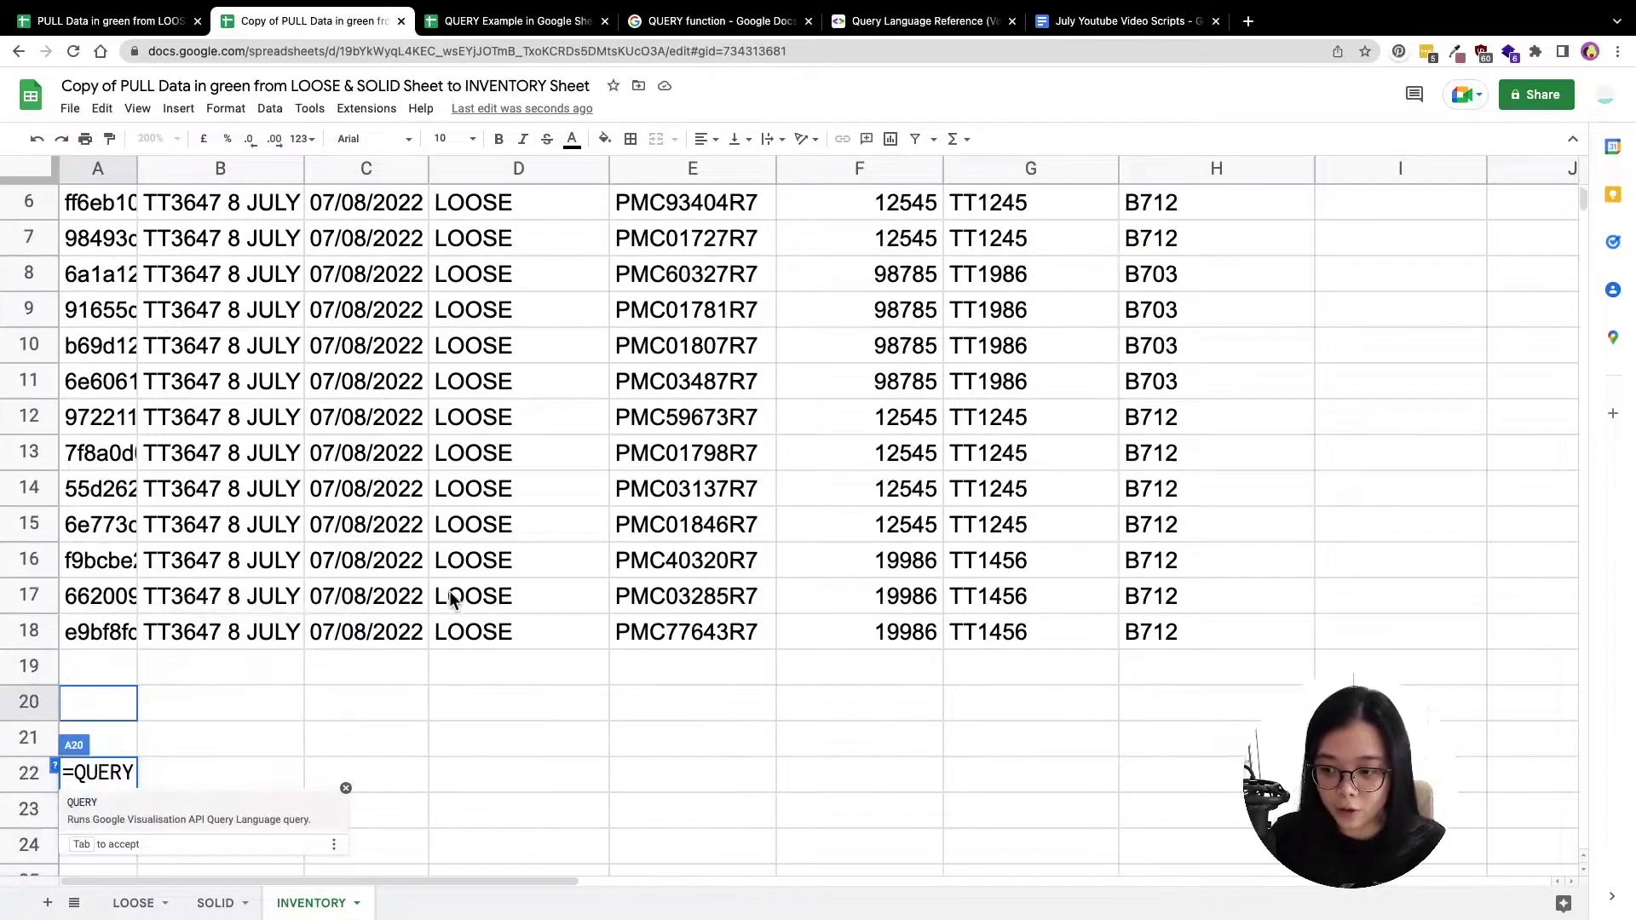
pyautogui.click(104, 393)
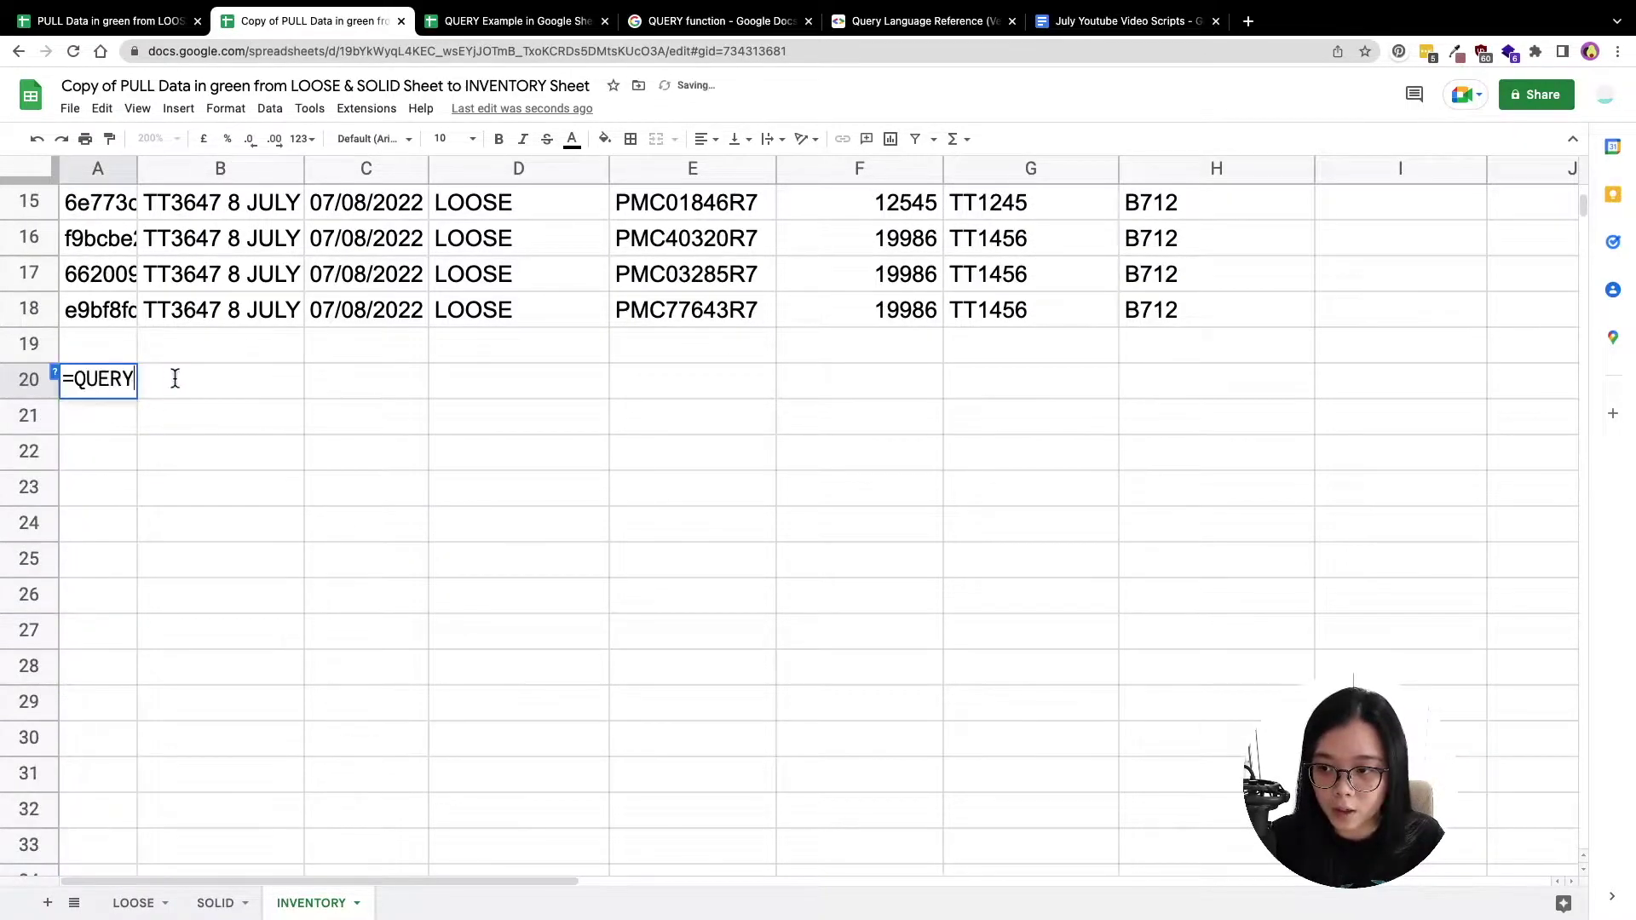
pyautogui.doubleClick(116, 381)
pyautogui.click(513, 405)
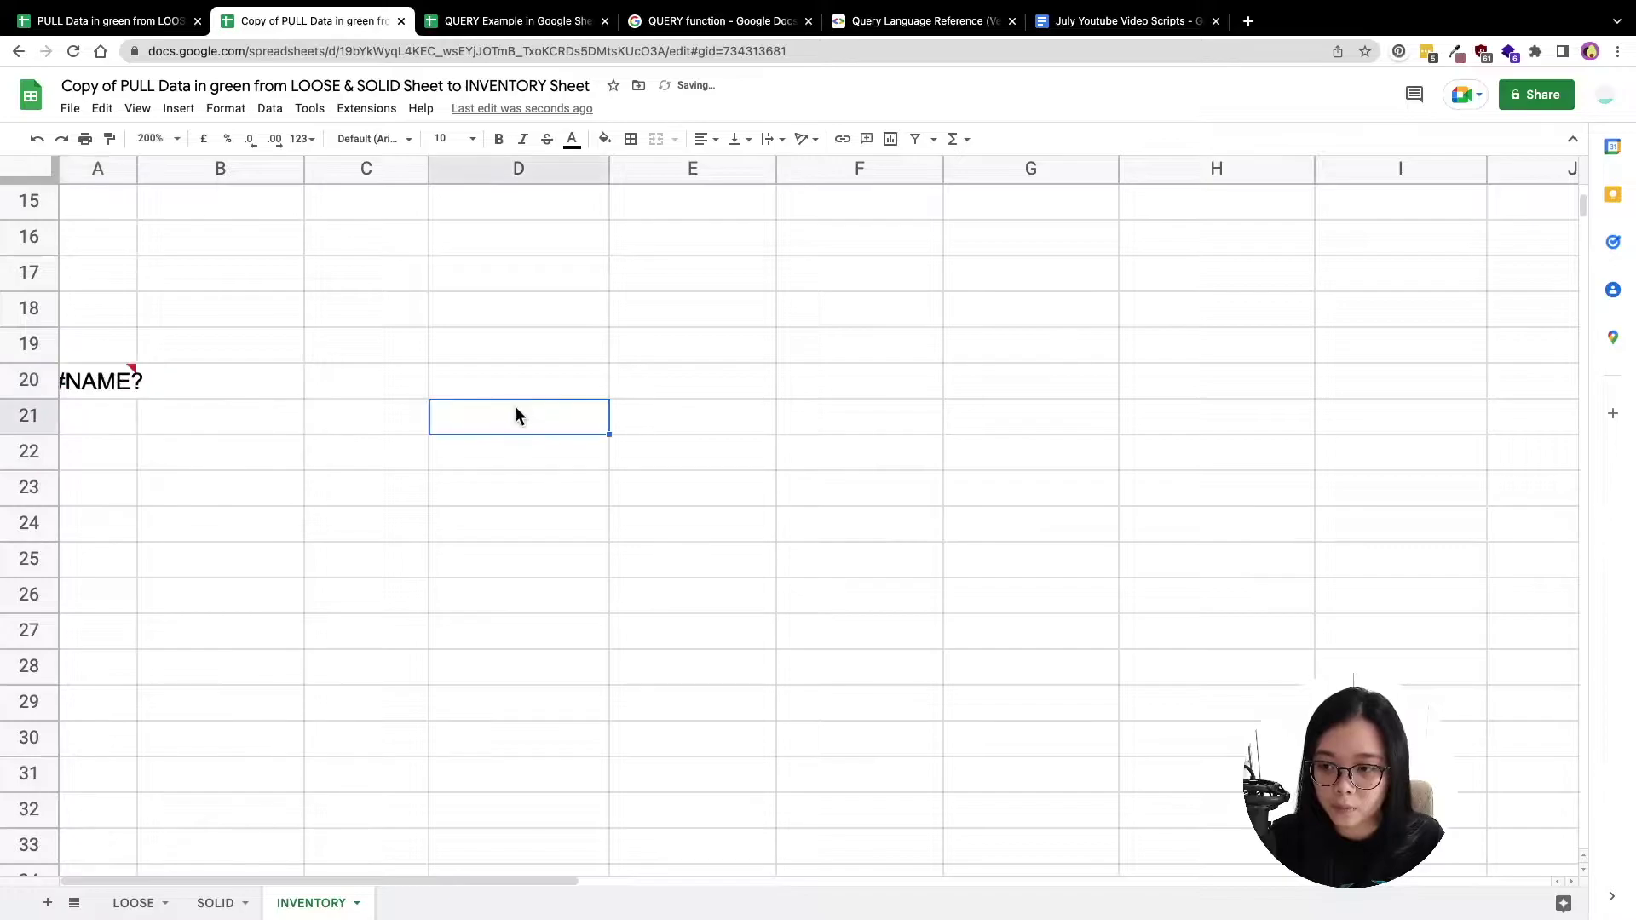
pyautogui.scroll(6, 515, 405)
pyautogui.scroll(-2, 513, 421)
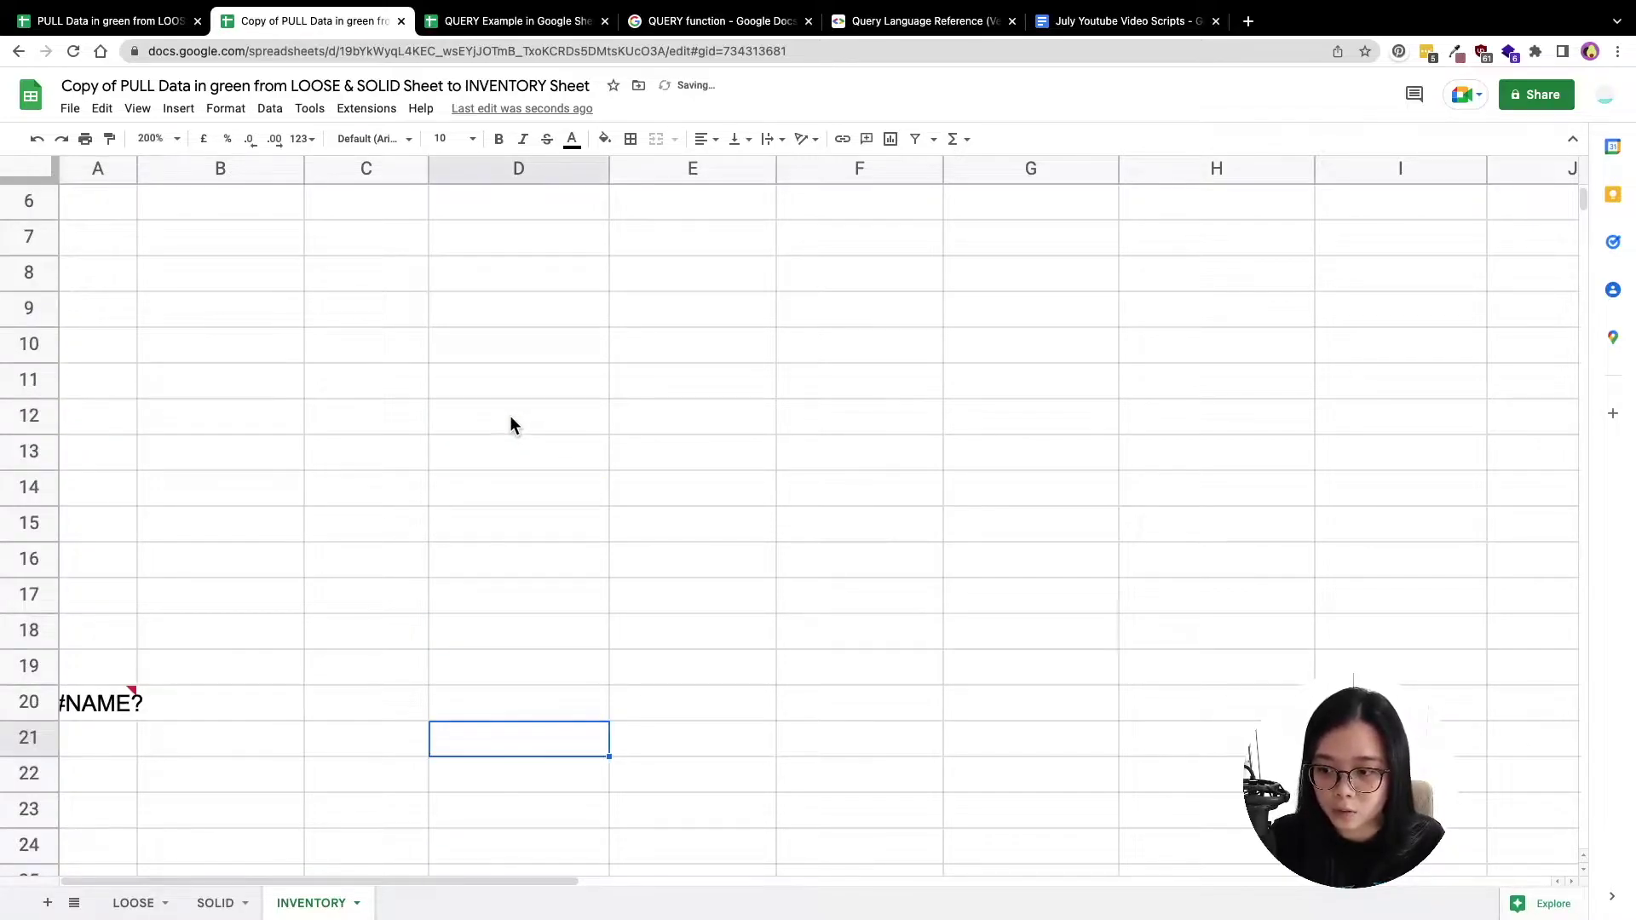
pyautogui.click(128, 705)
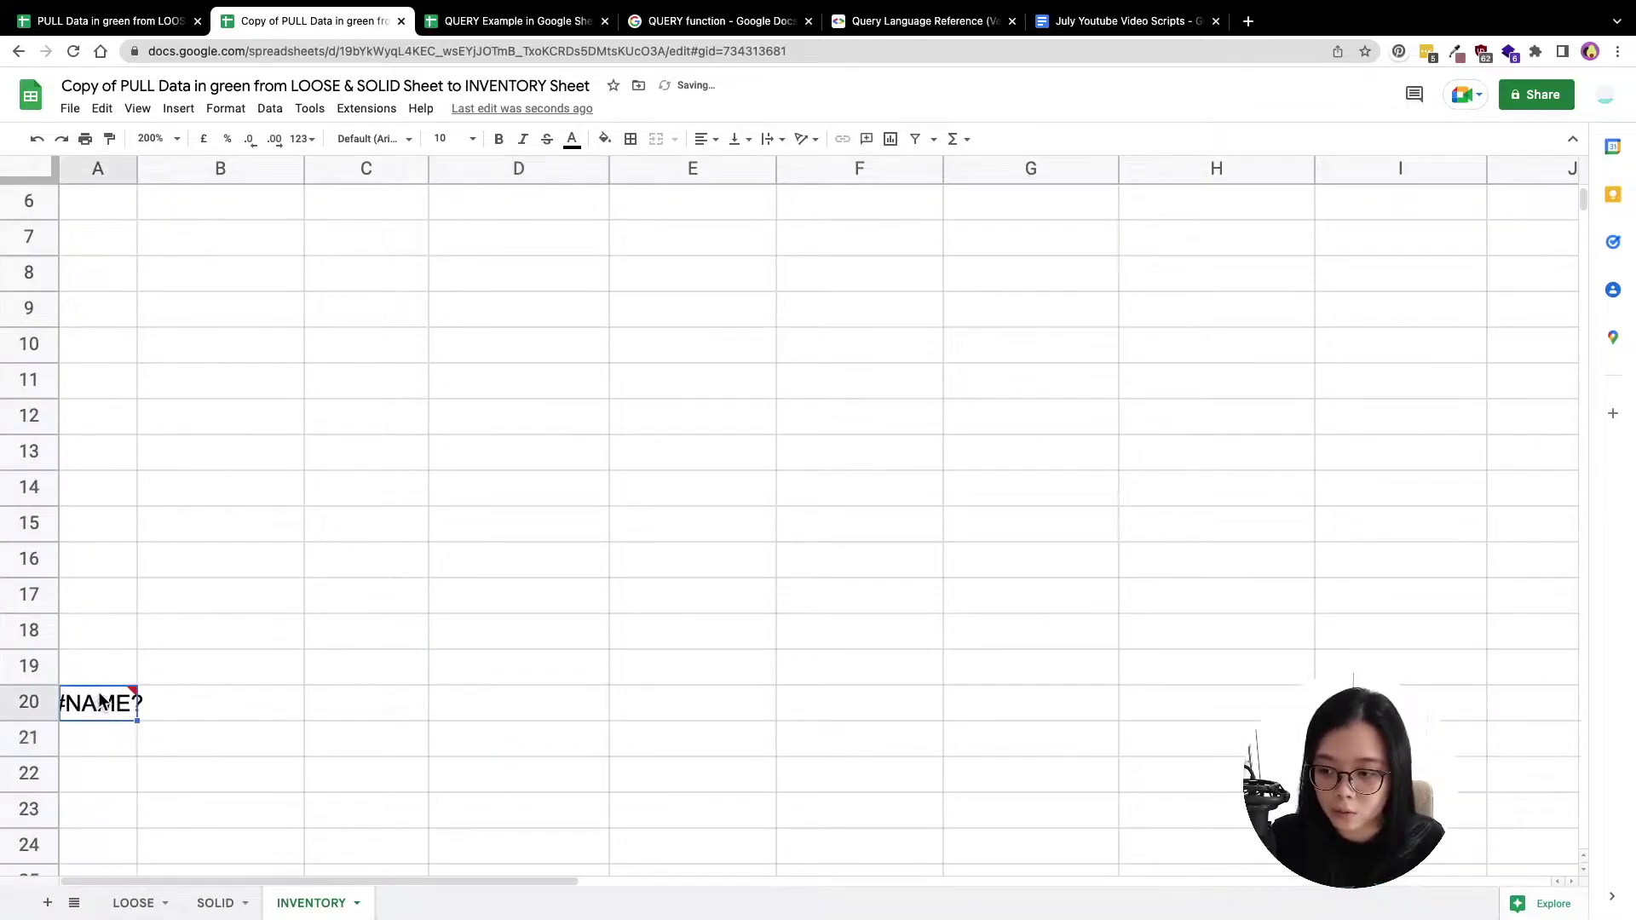
pyautogui.press('Delete')
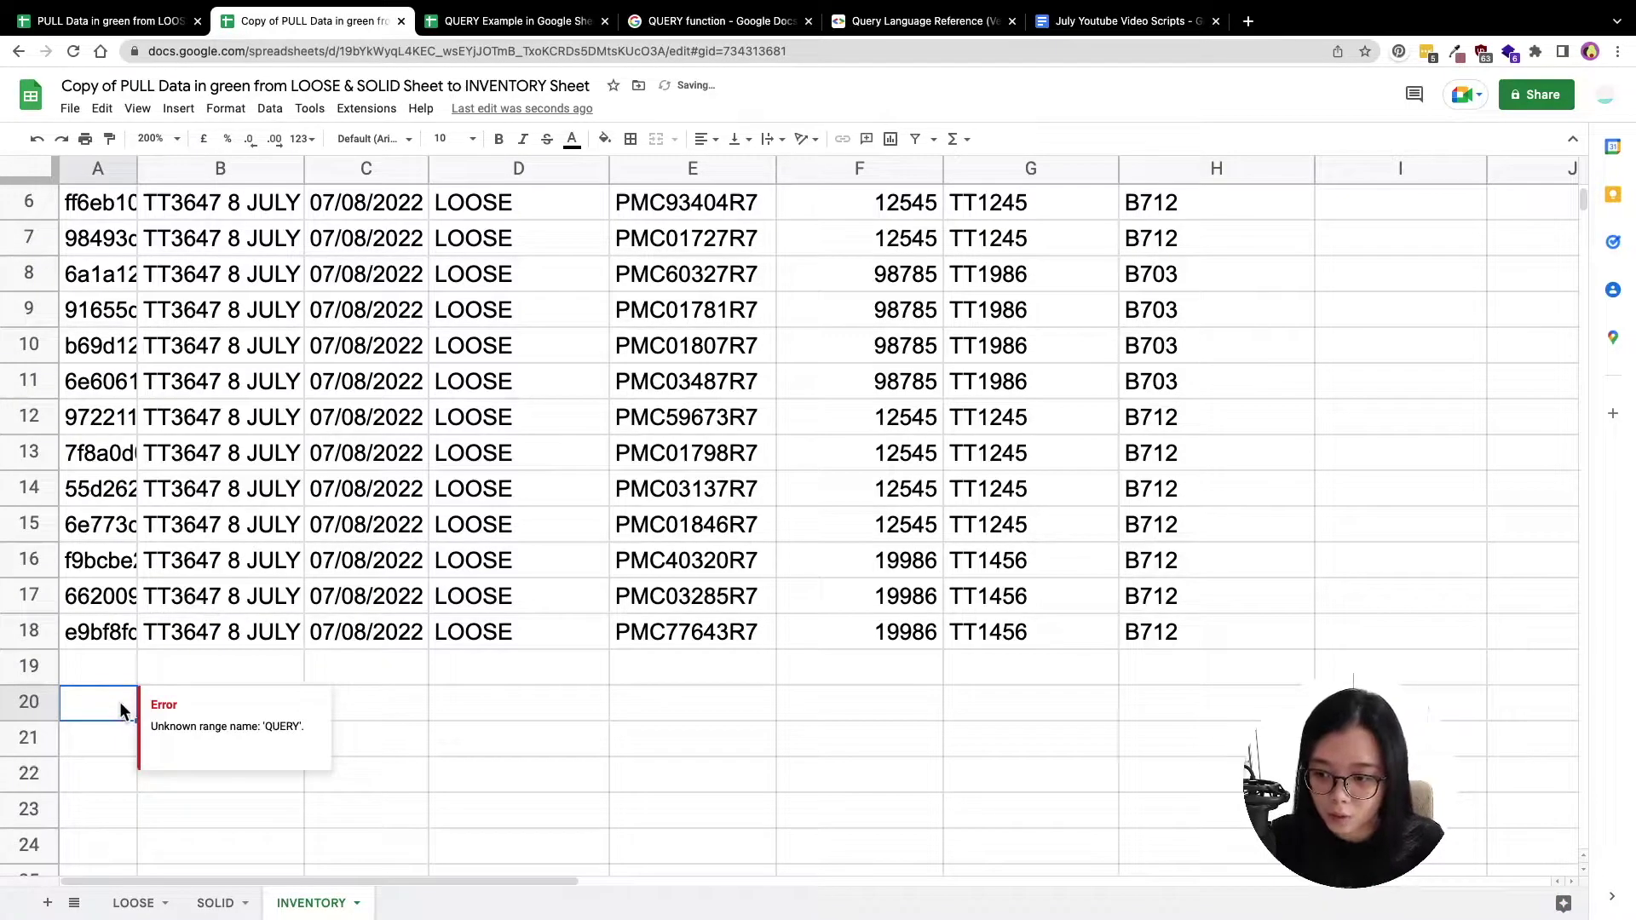
# Start a QUERY formula in INVENTORY cell A20 that refers to the SOLID sheet
pyautogui.write('=QUERY')
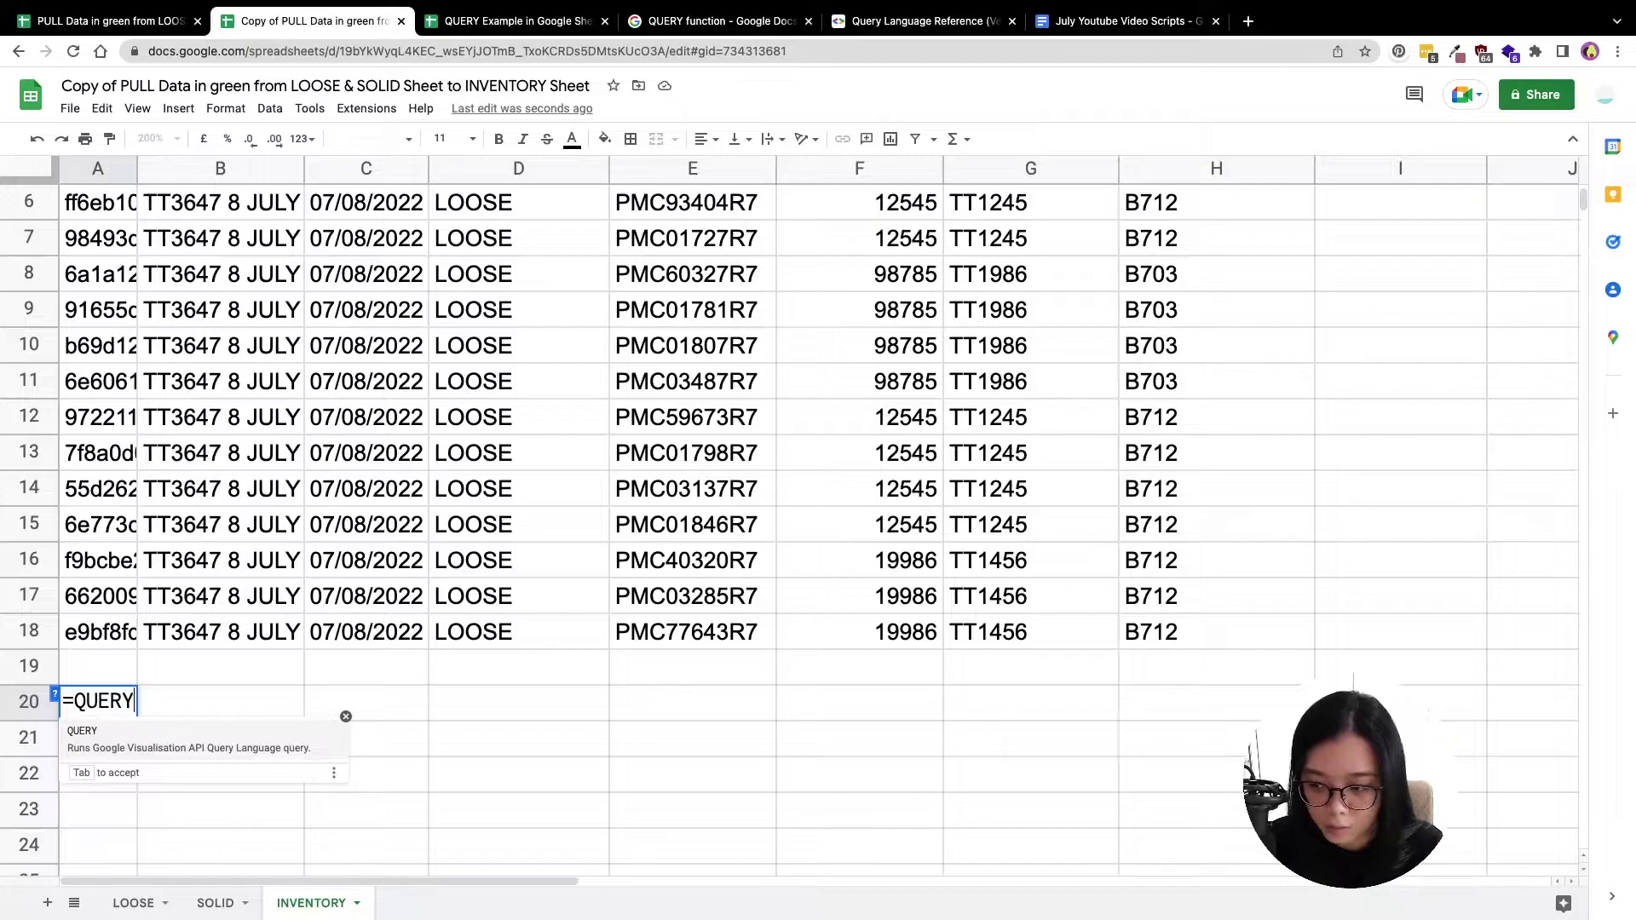
pyautogui.write('(')
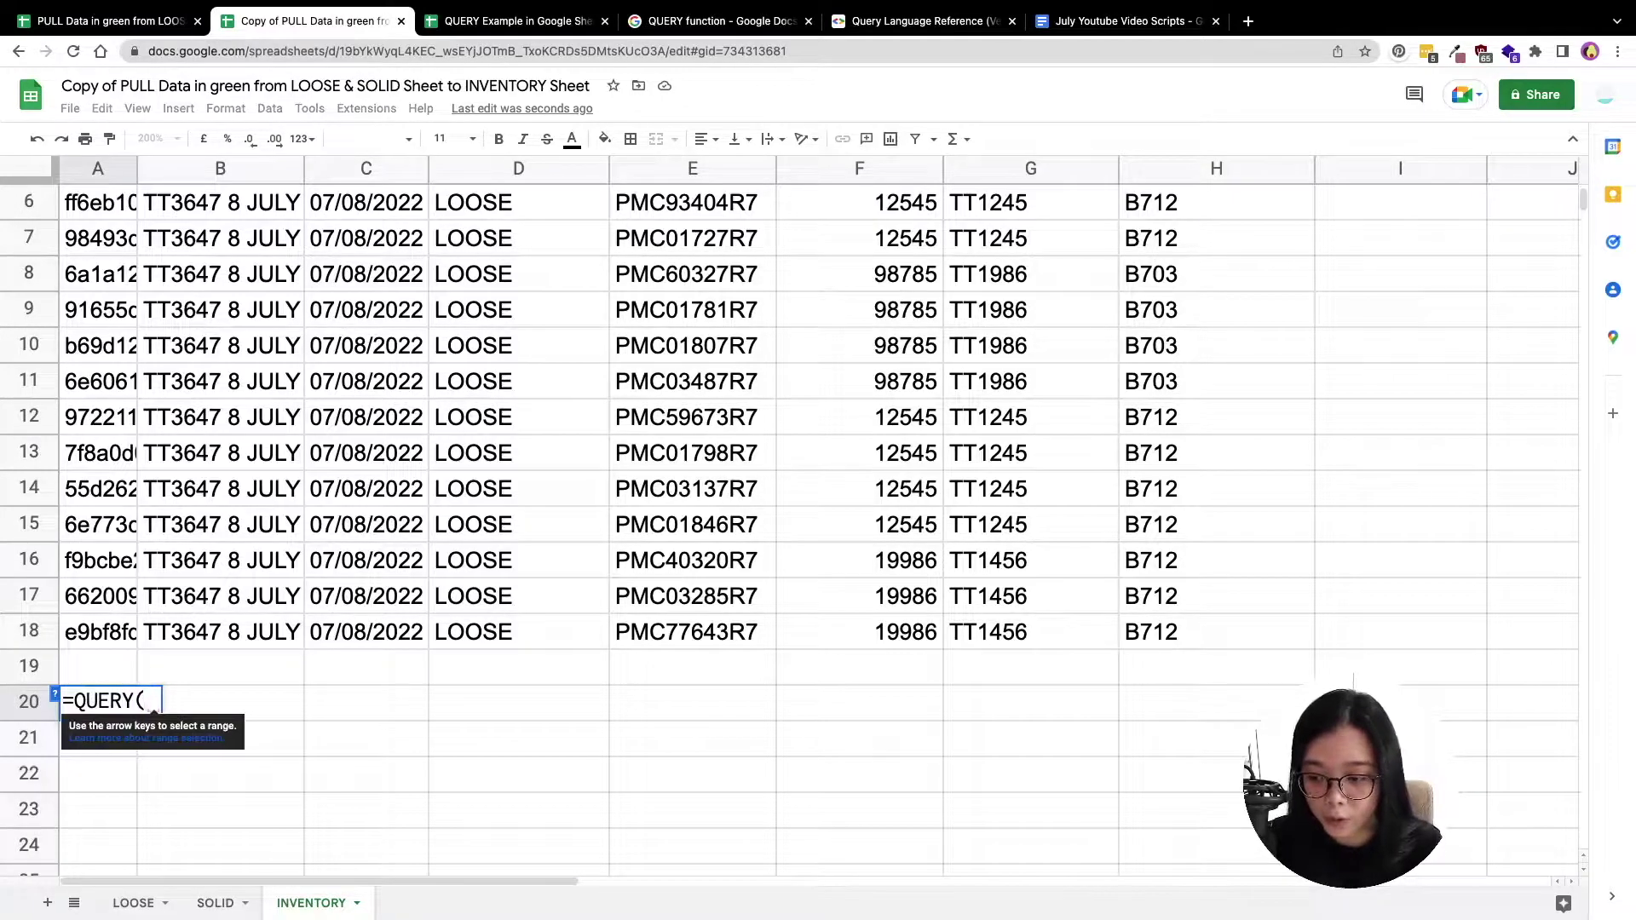
pyautogui.write('SOLD')
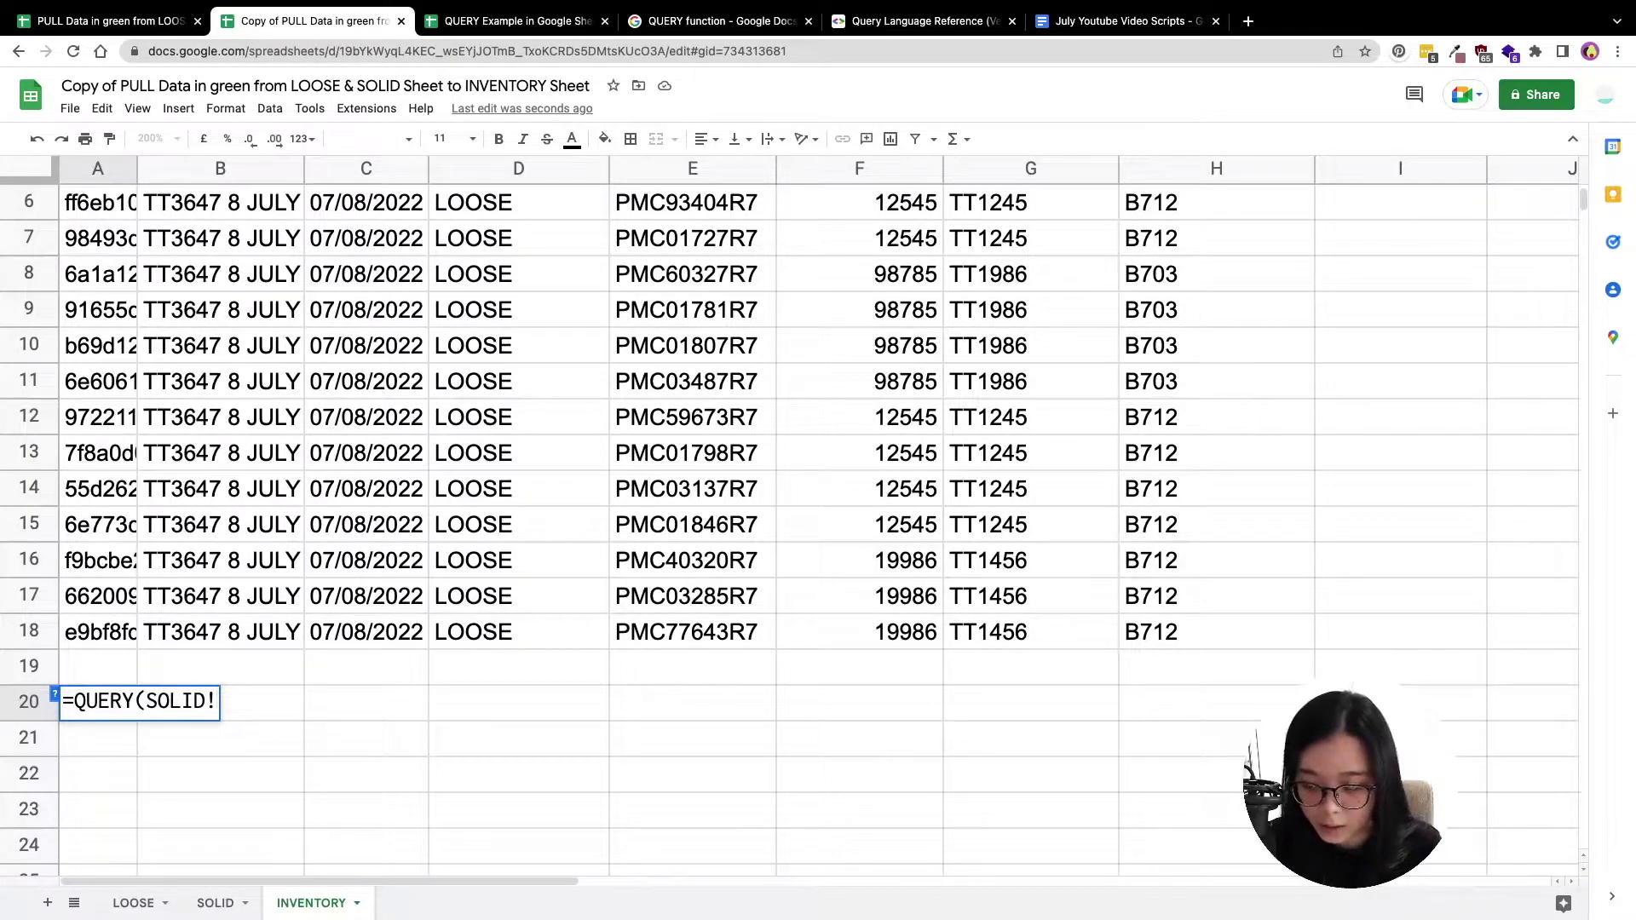
# Look up the last data column on the SOLID sheet and complete the range in INVENTORY cell A20 as SOLID!A2:V
pyautogui.click(217, 902)
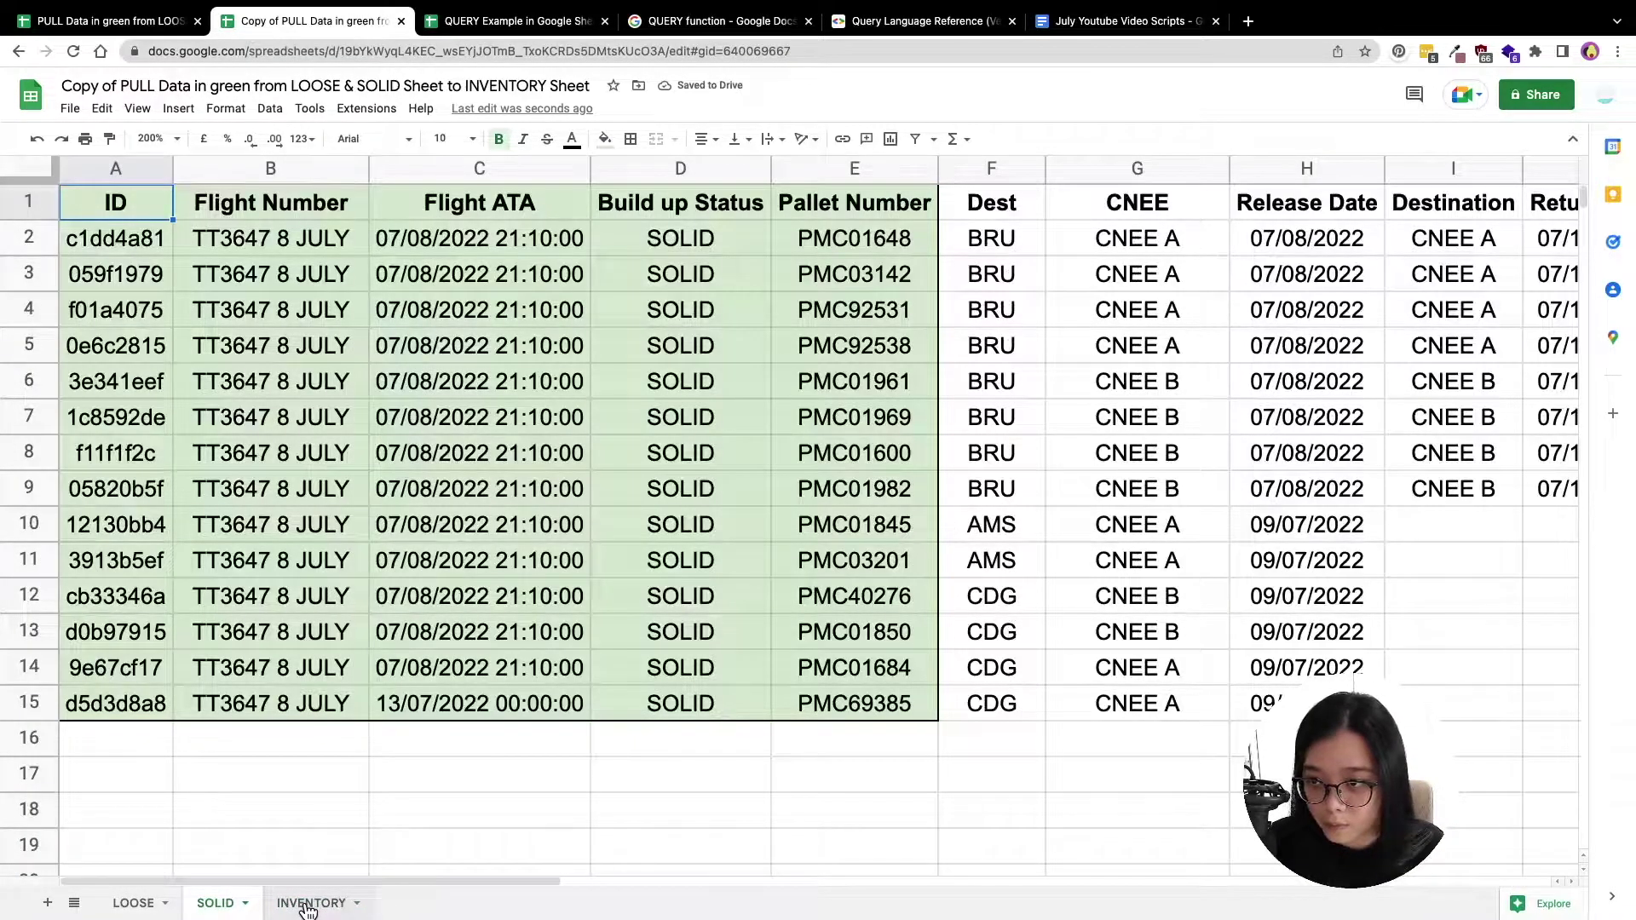
pyautogui.moveTo(441, 883); pyautogui.dragTo(1319, 903)
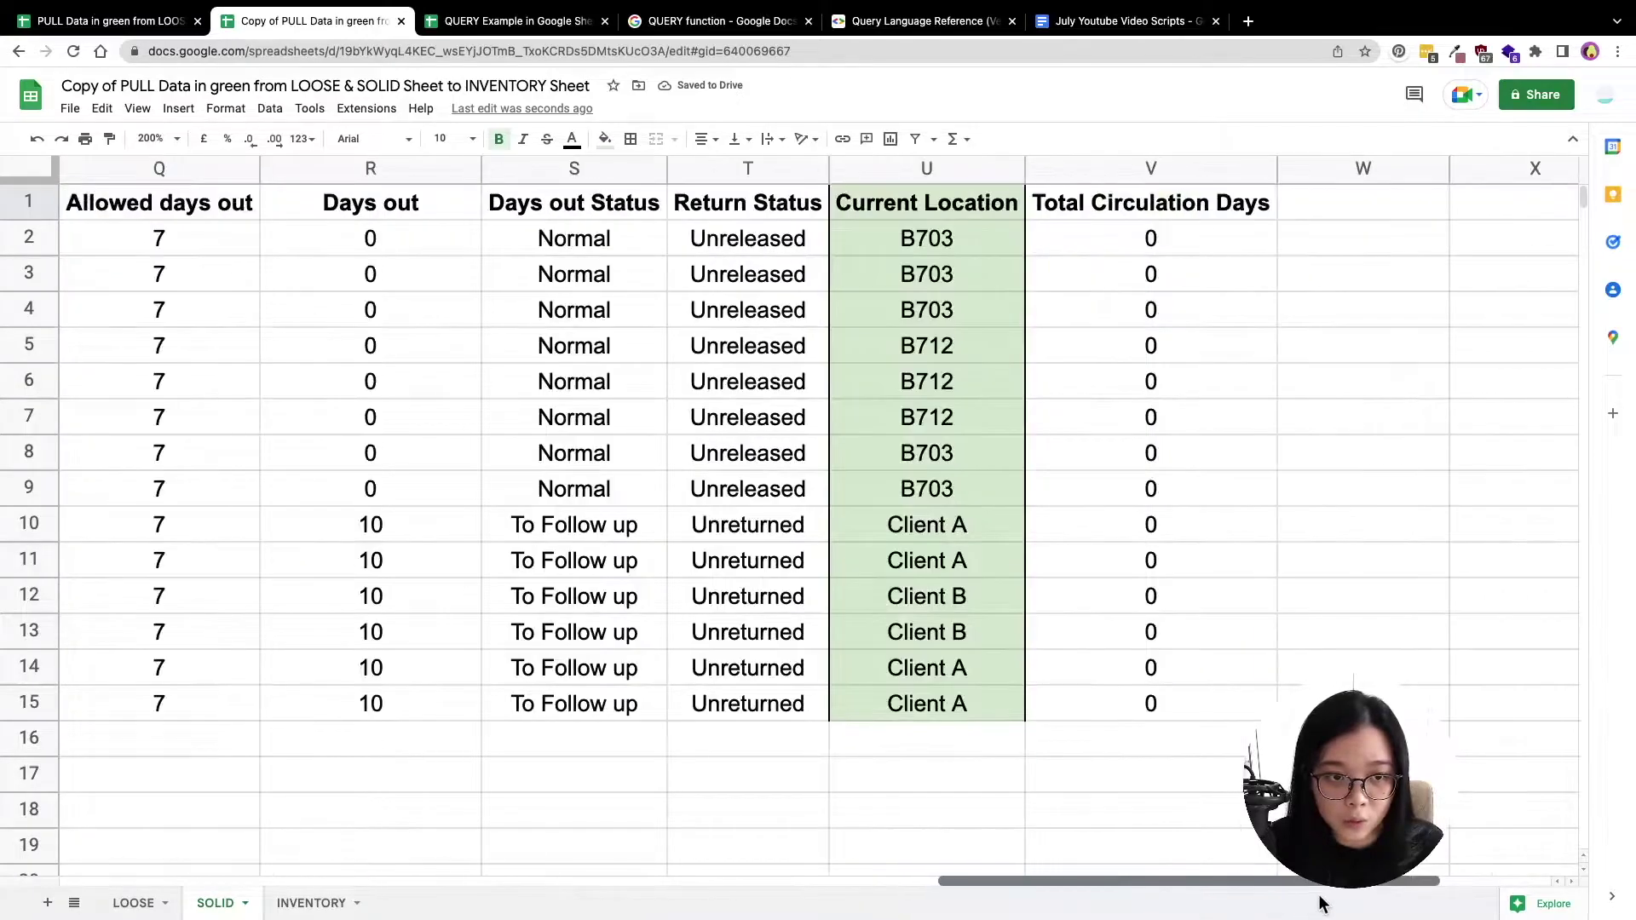
pyautogui.click(311, 902)
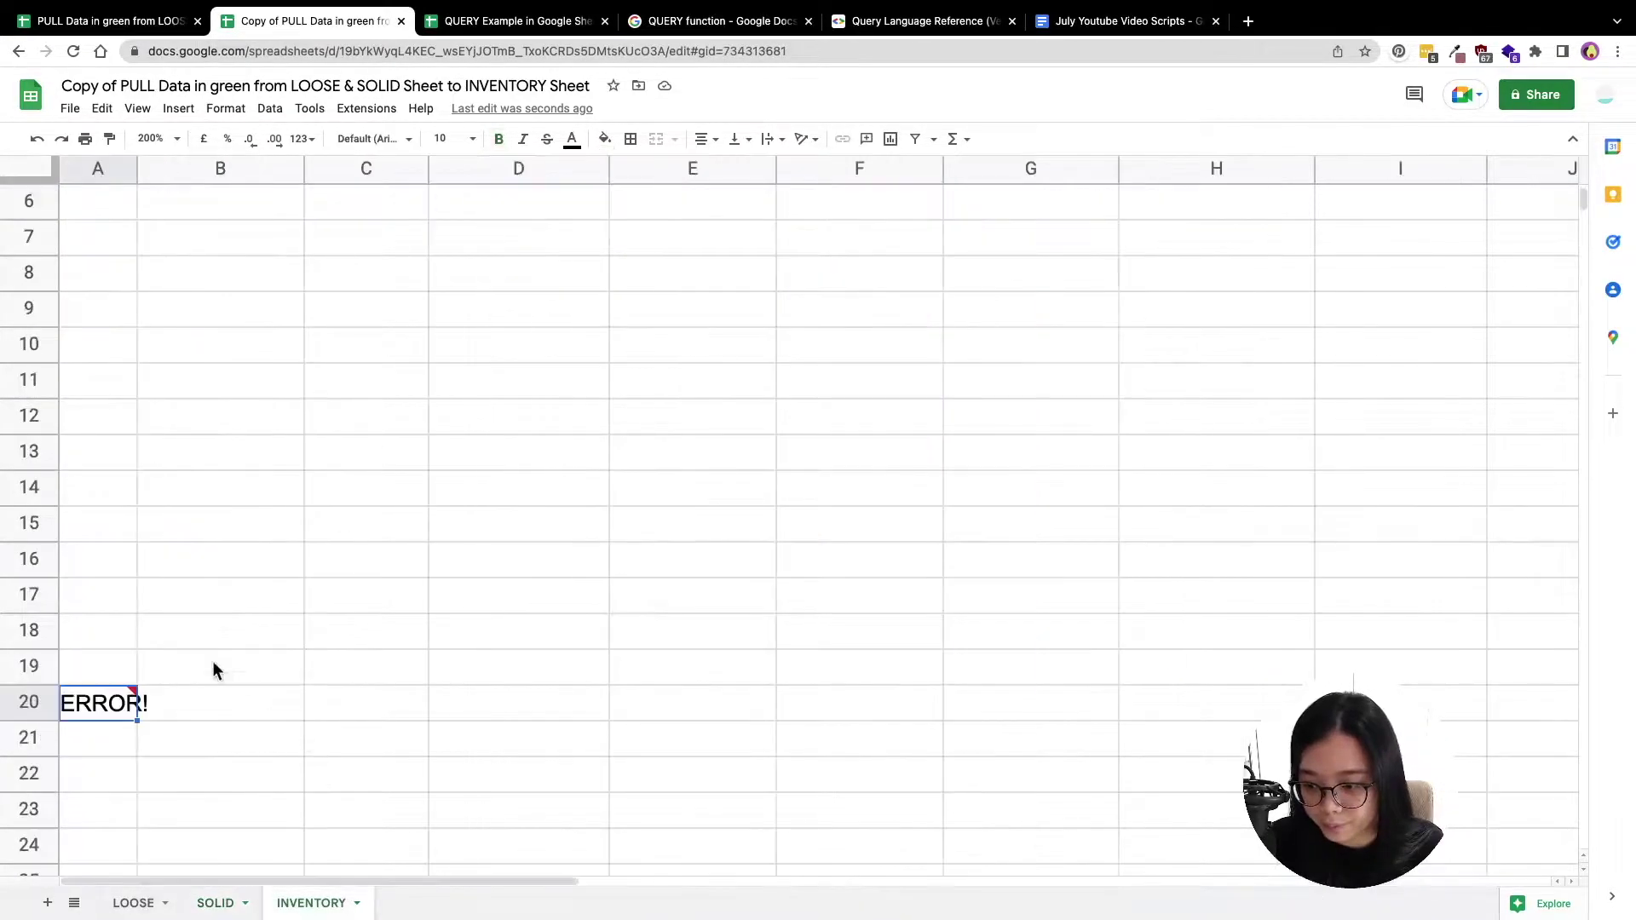
pyautogui.doubleClick(122, 690)
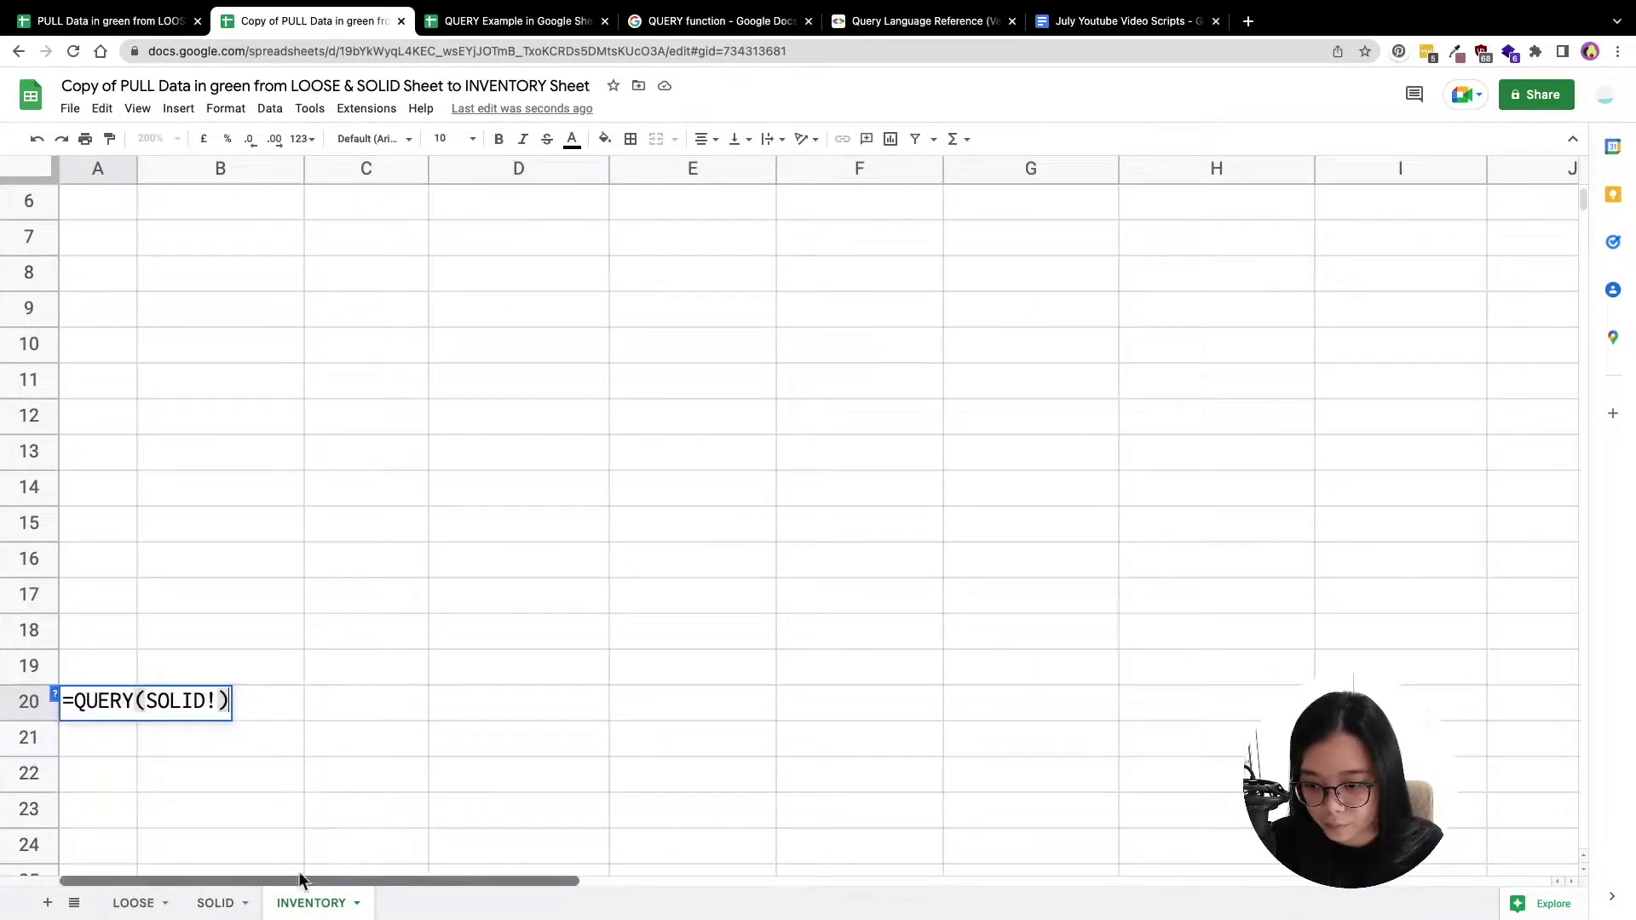
pyautogui.click(219, 700)
pyautogui.write('A2:')
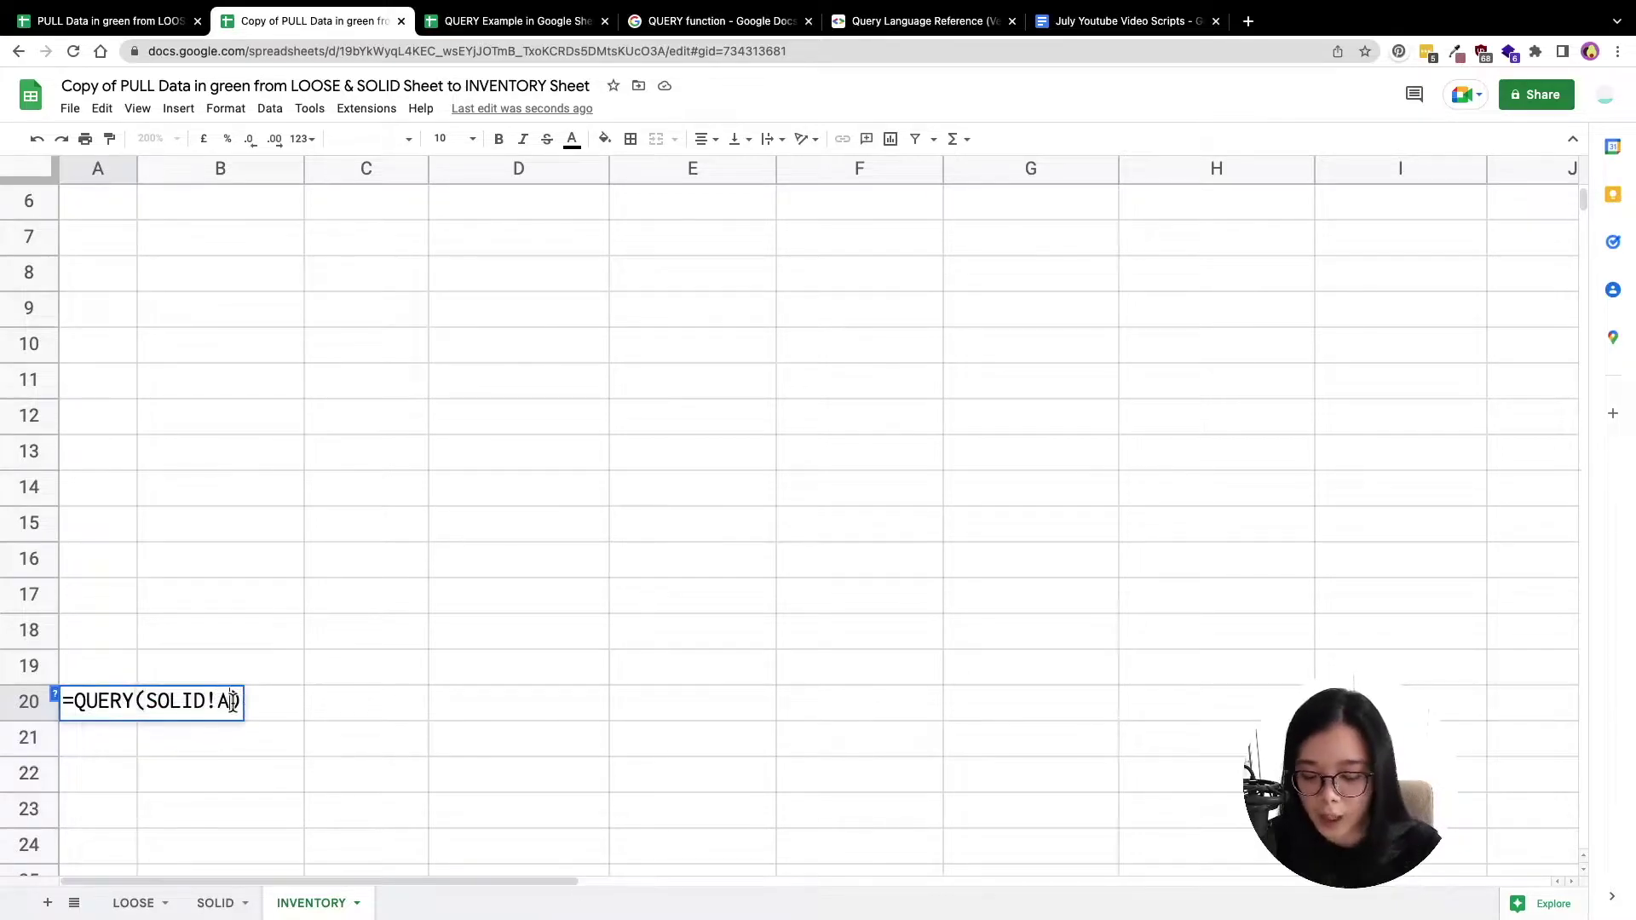
pyautogui.press('Return')
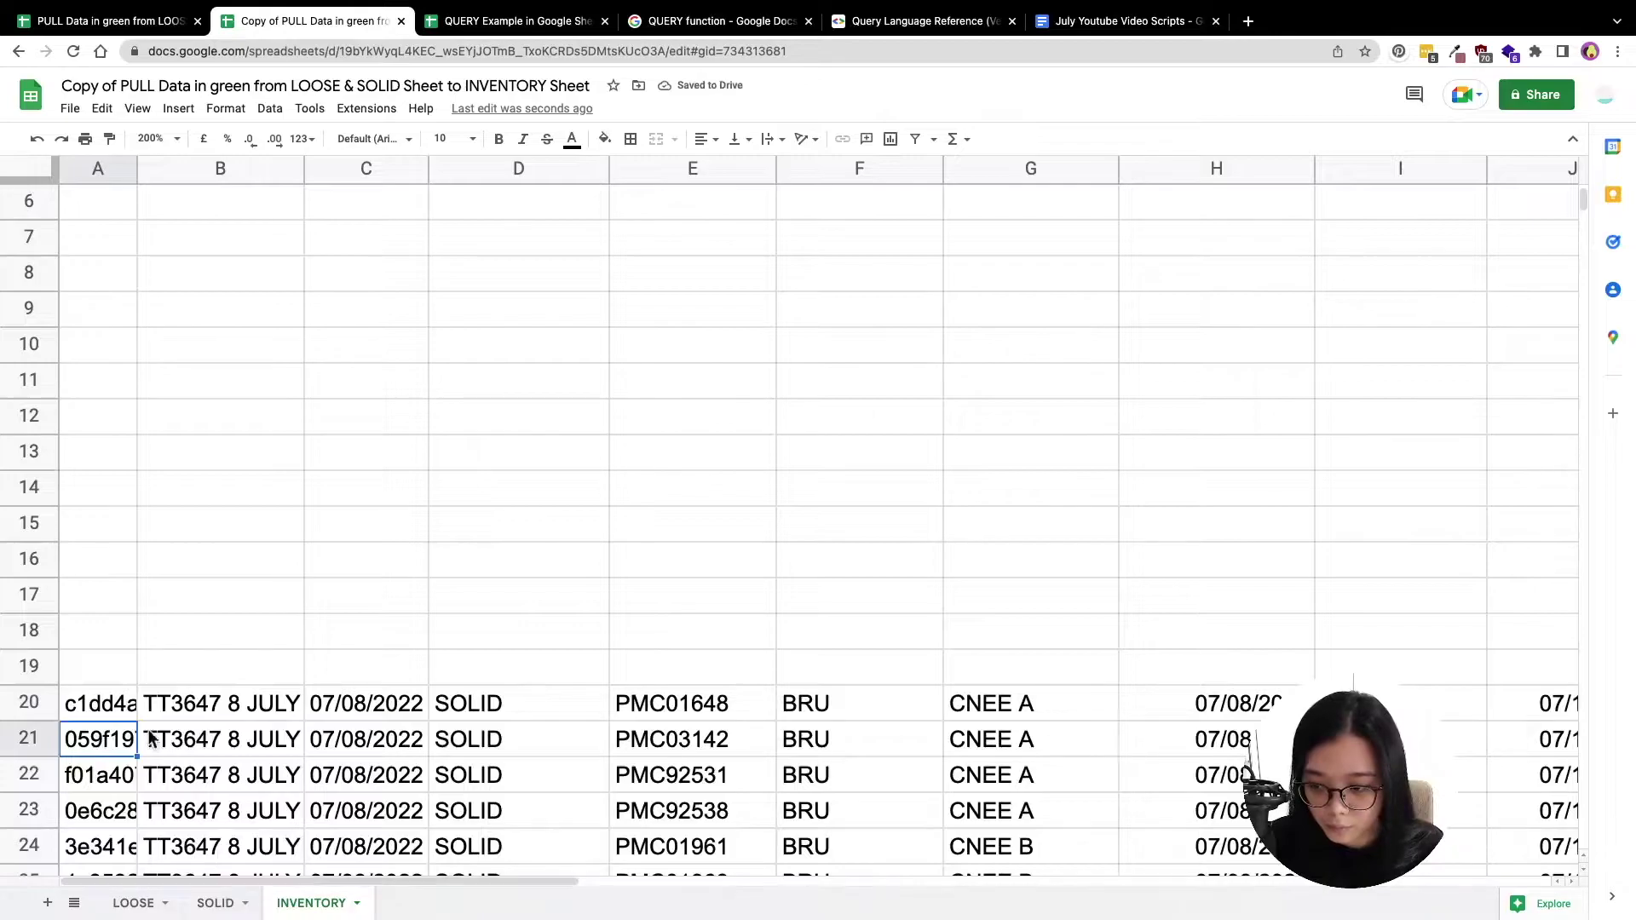
# Add an empty quoted query argument after the SOLID!A2:V range in the cell A20 formula
pyautogui.click(108, 675)
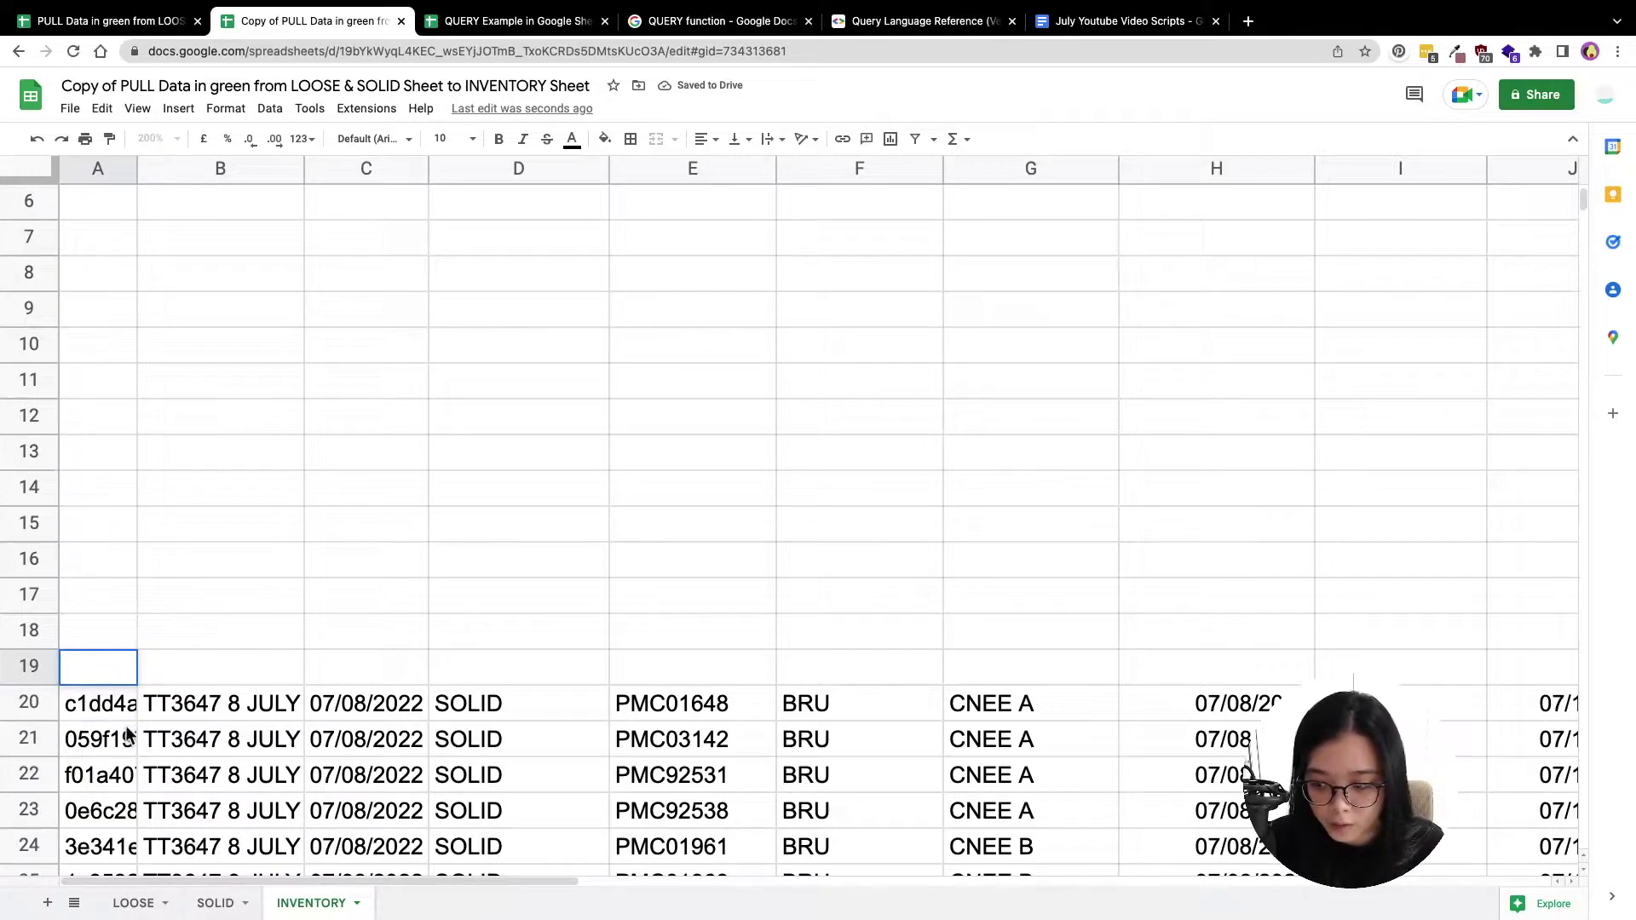
pyautogui.click(119, 705)
pyautogui.doubleClick(120, 703)
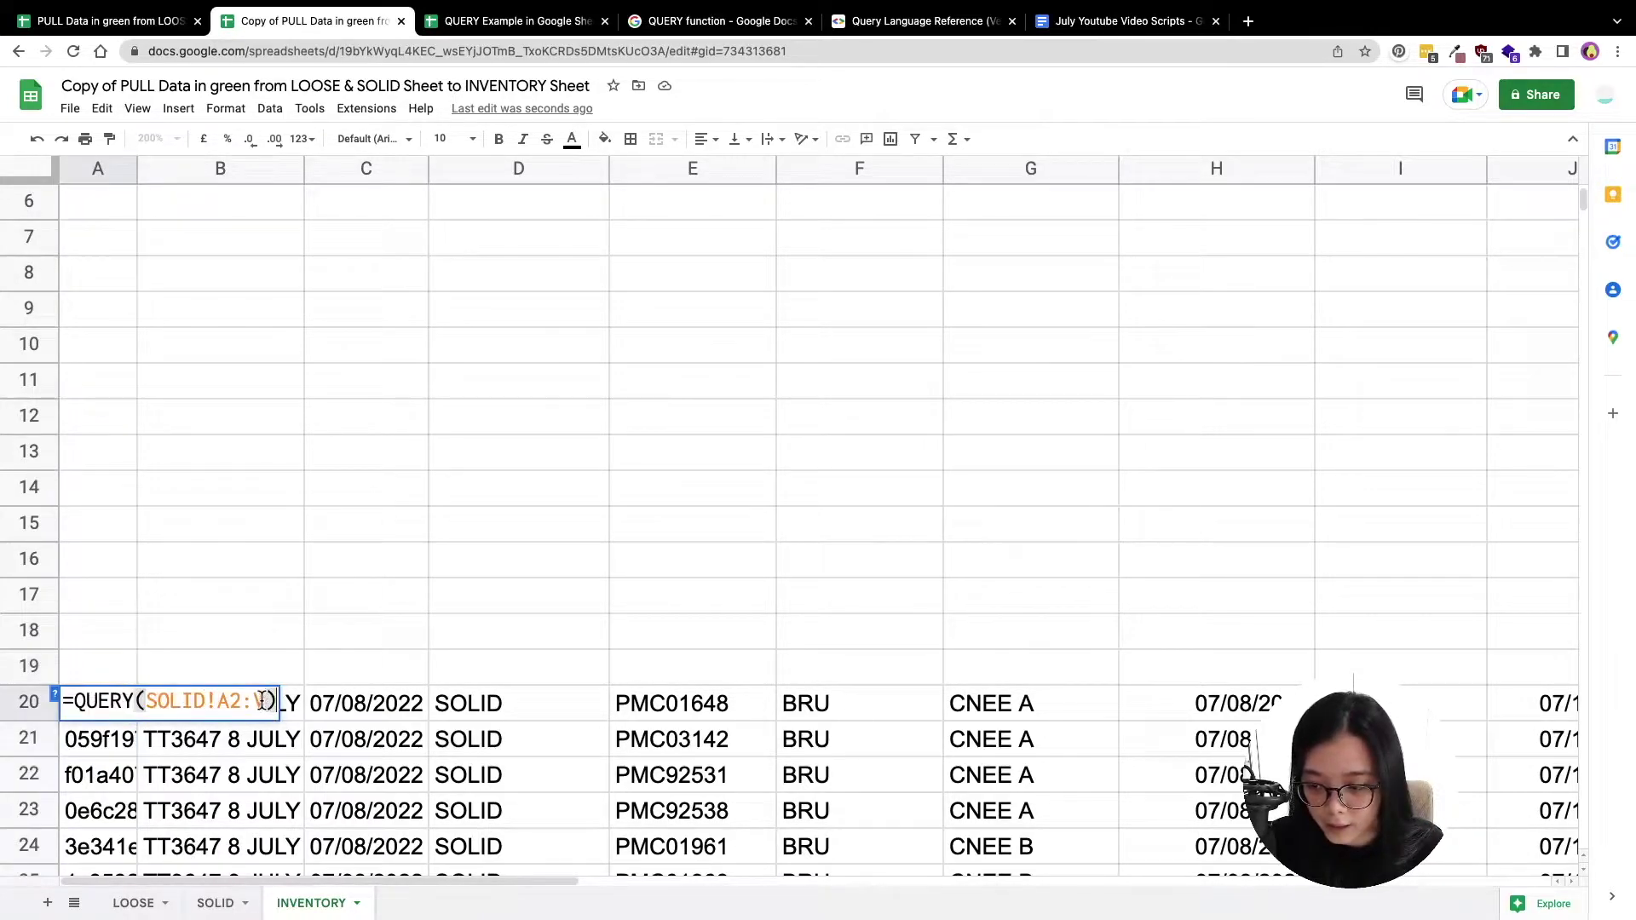
pyautogui.write(',')
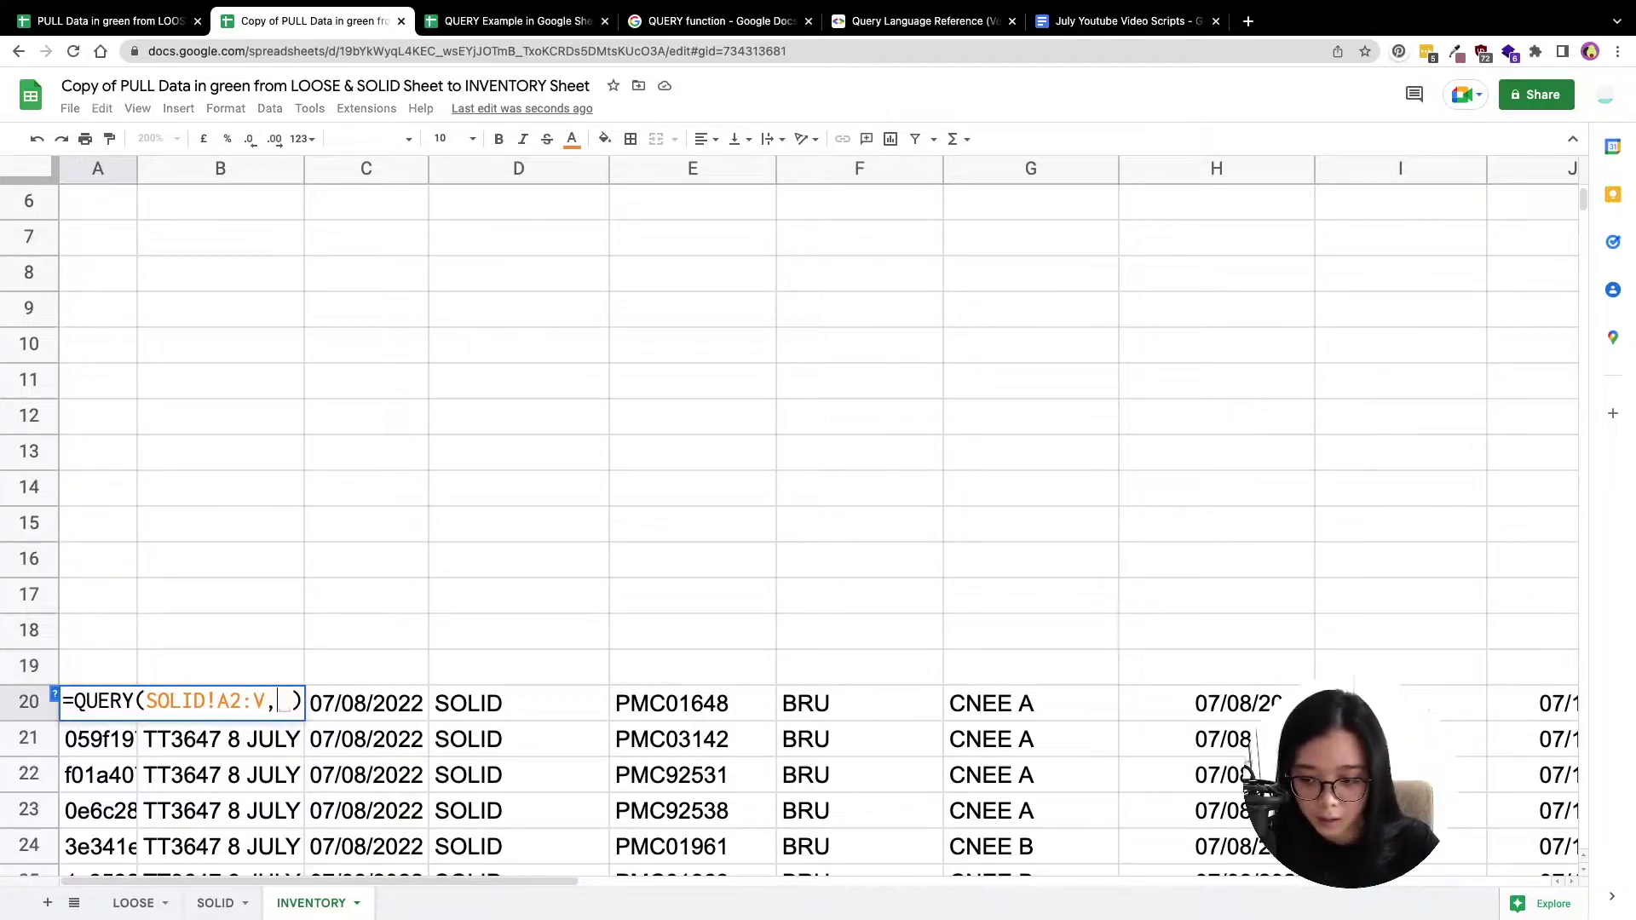
pyautogui.write('""')
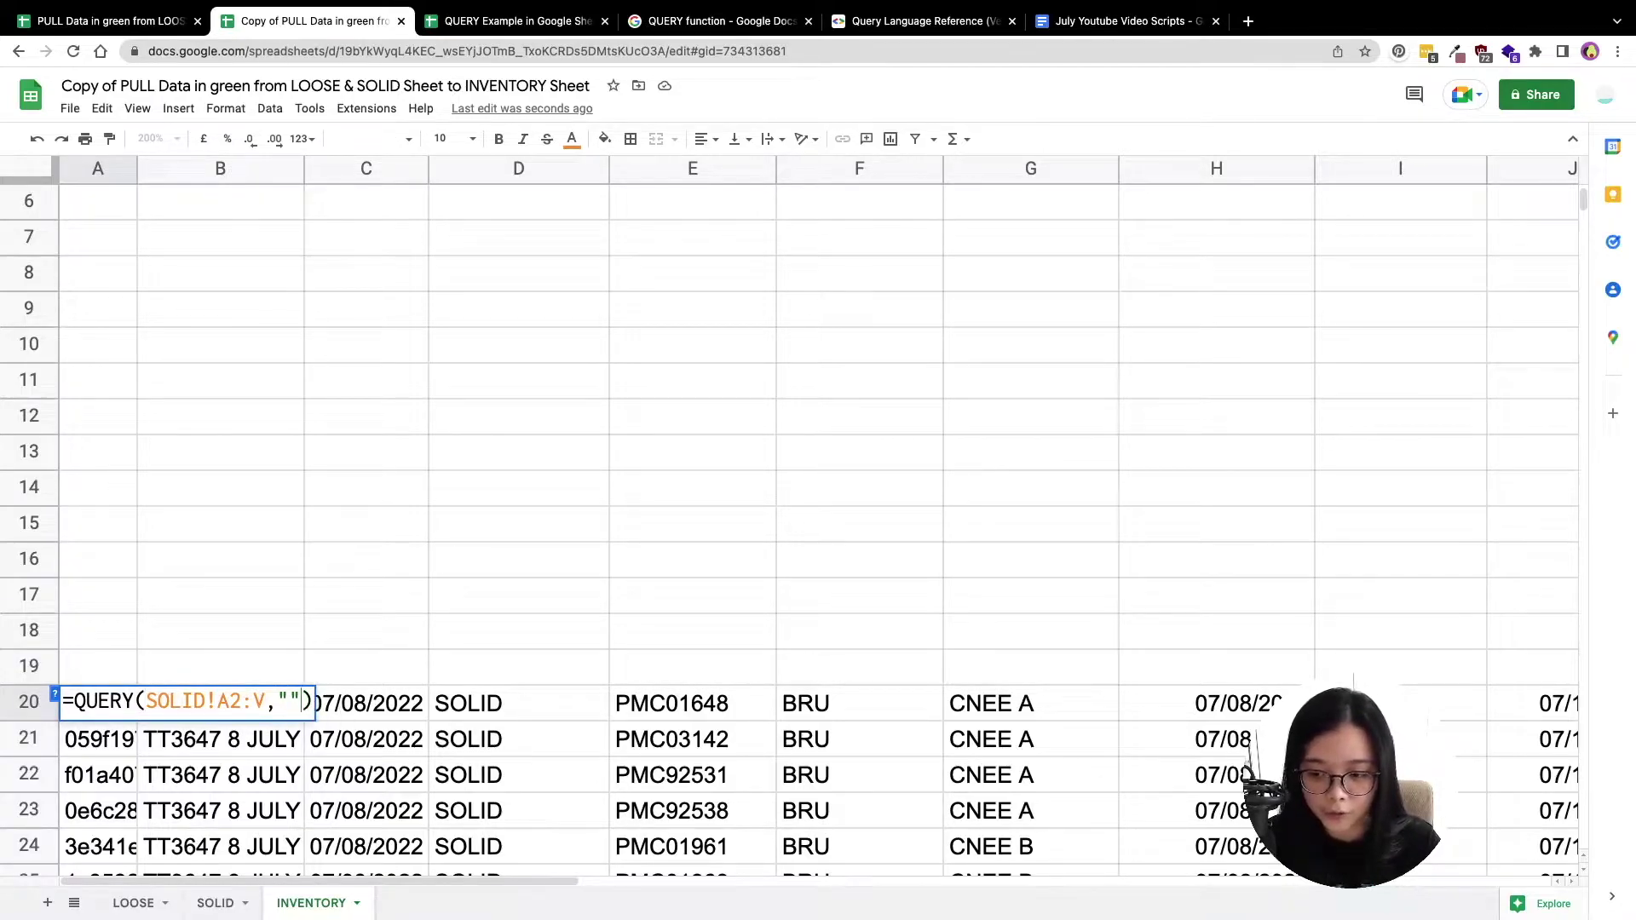
# Check the SOLID sheet for the column letters of the green columns, then return to the INVENTORY sheet
pyautogui.click(226, 892)
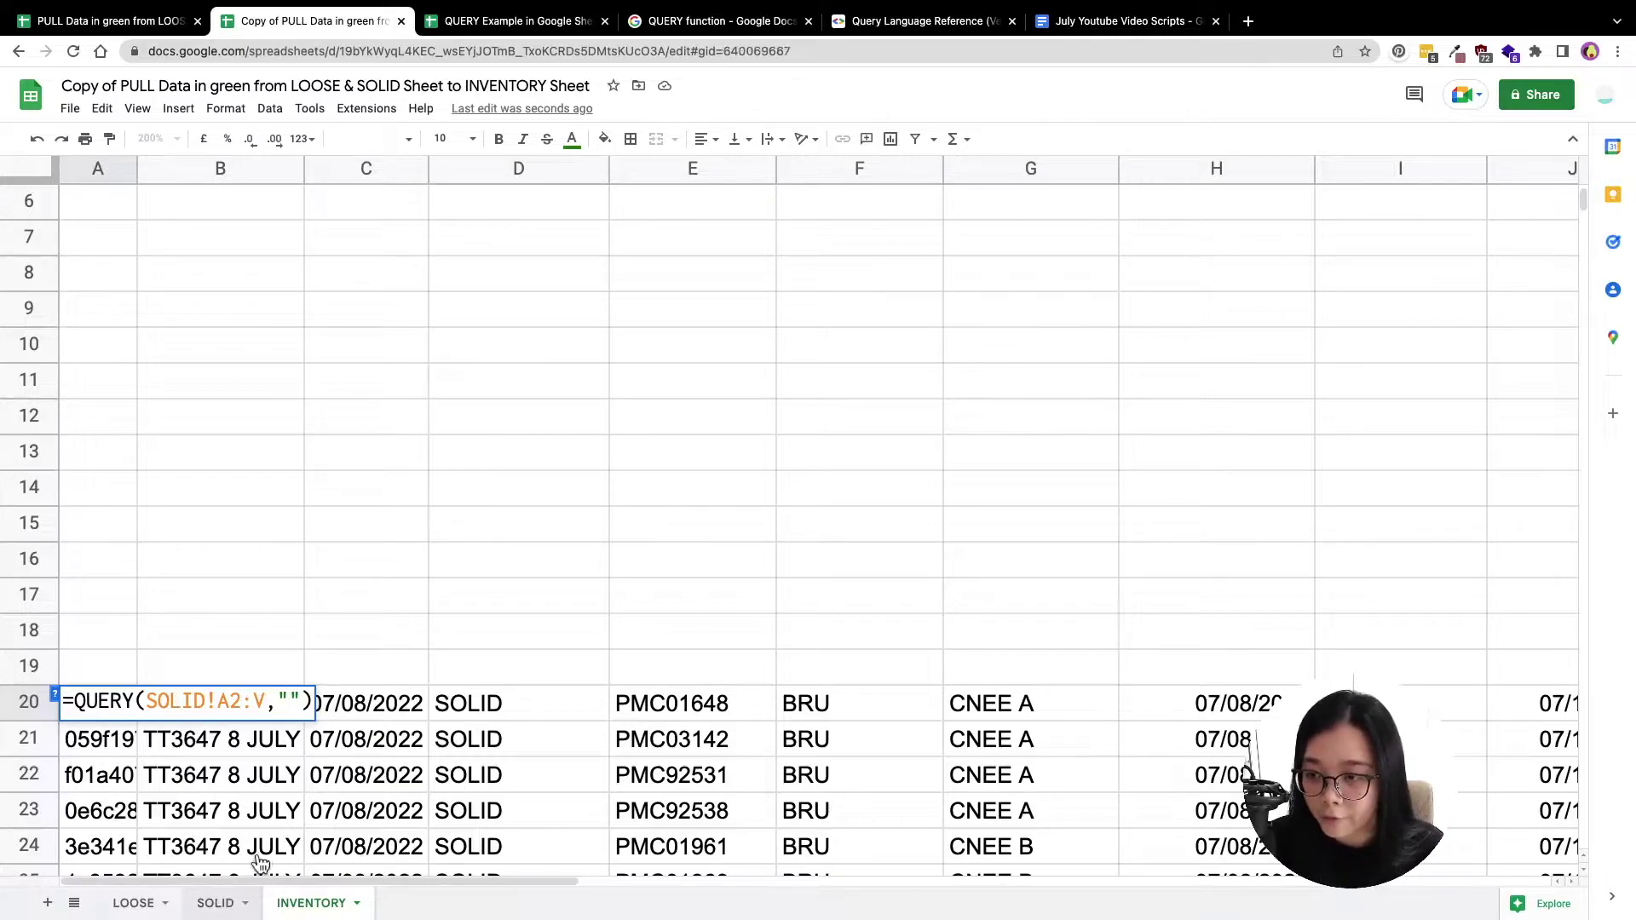
pyautogui.click(226, 892)
pyautogui.moveTo(958, 892); pyautogui.dragTo(21, 843)
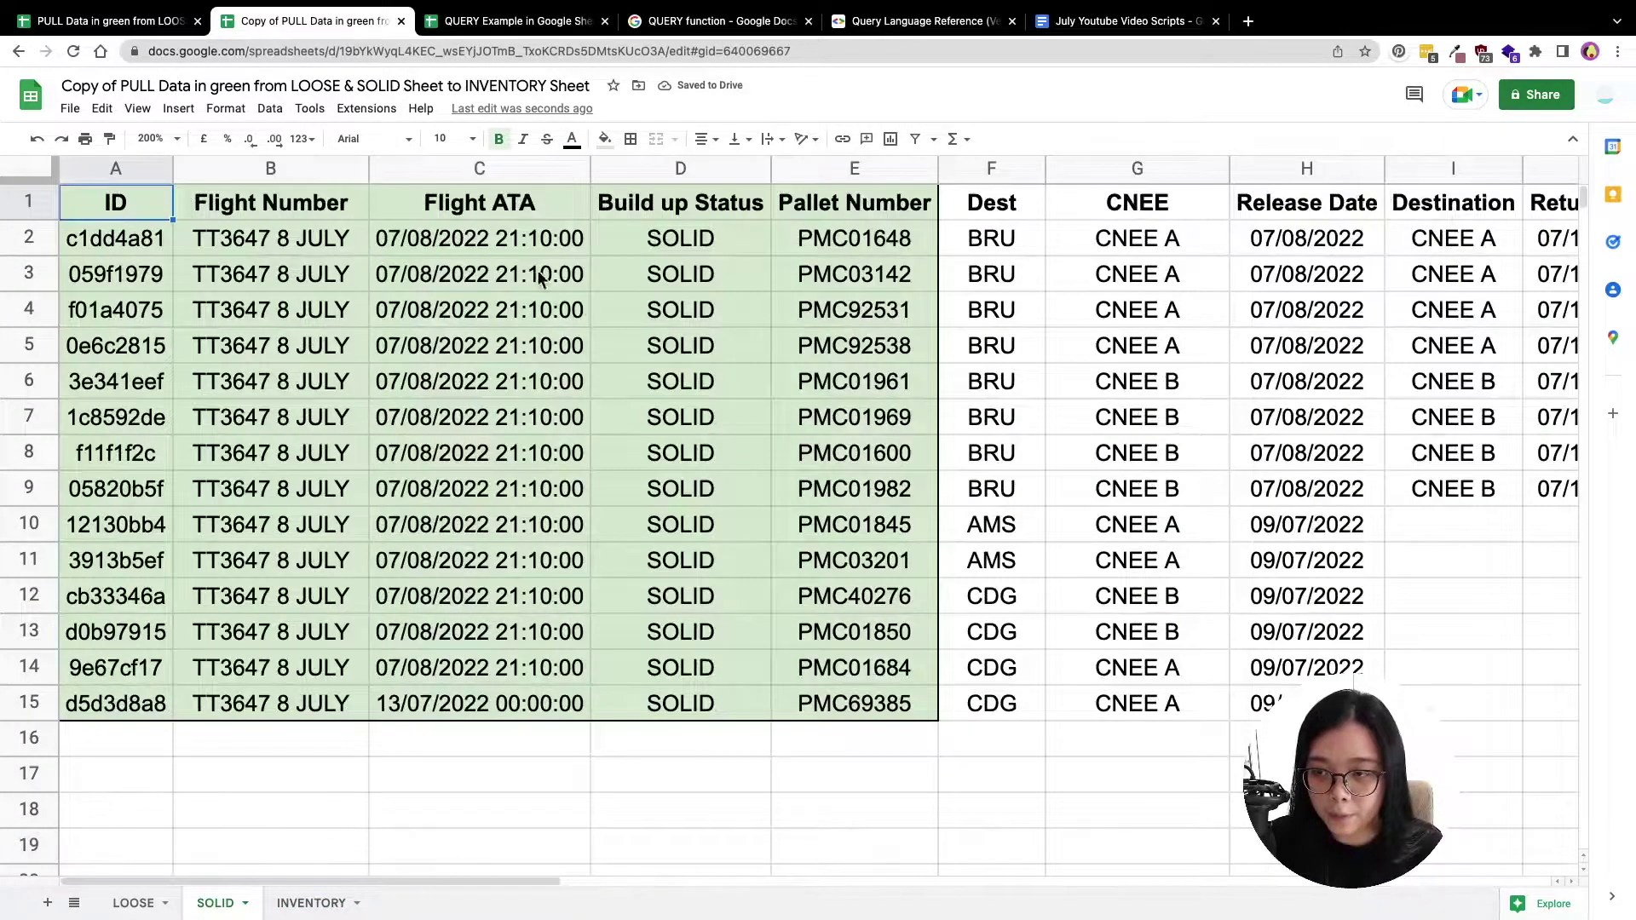
pyautogui.click(544, 873)
pyautogui.moveTo(548, 884); pyautogui.dragTo(1261, 882)
pyautogui.click(311, 902)
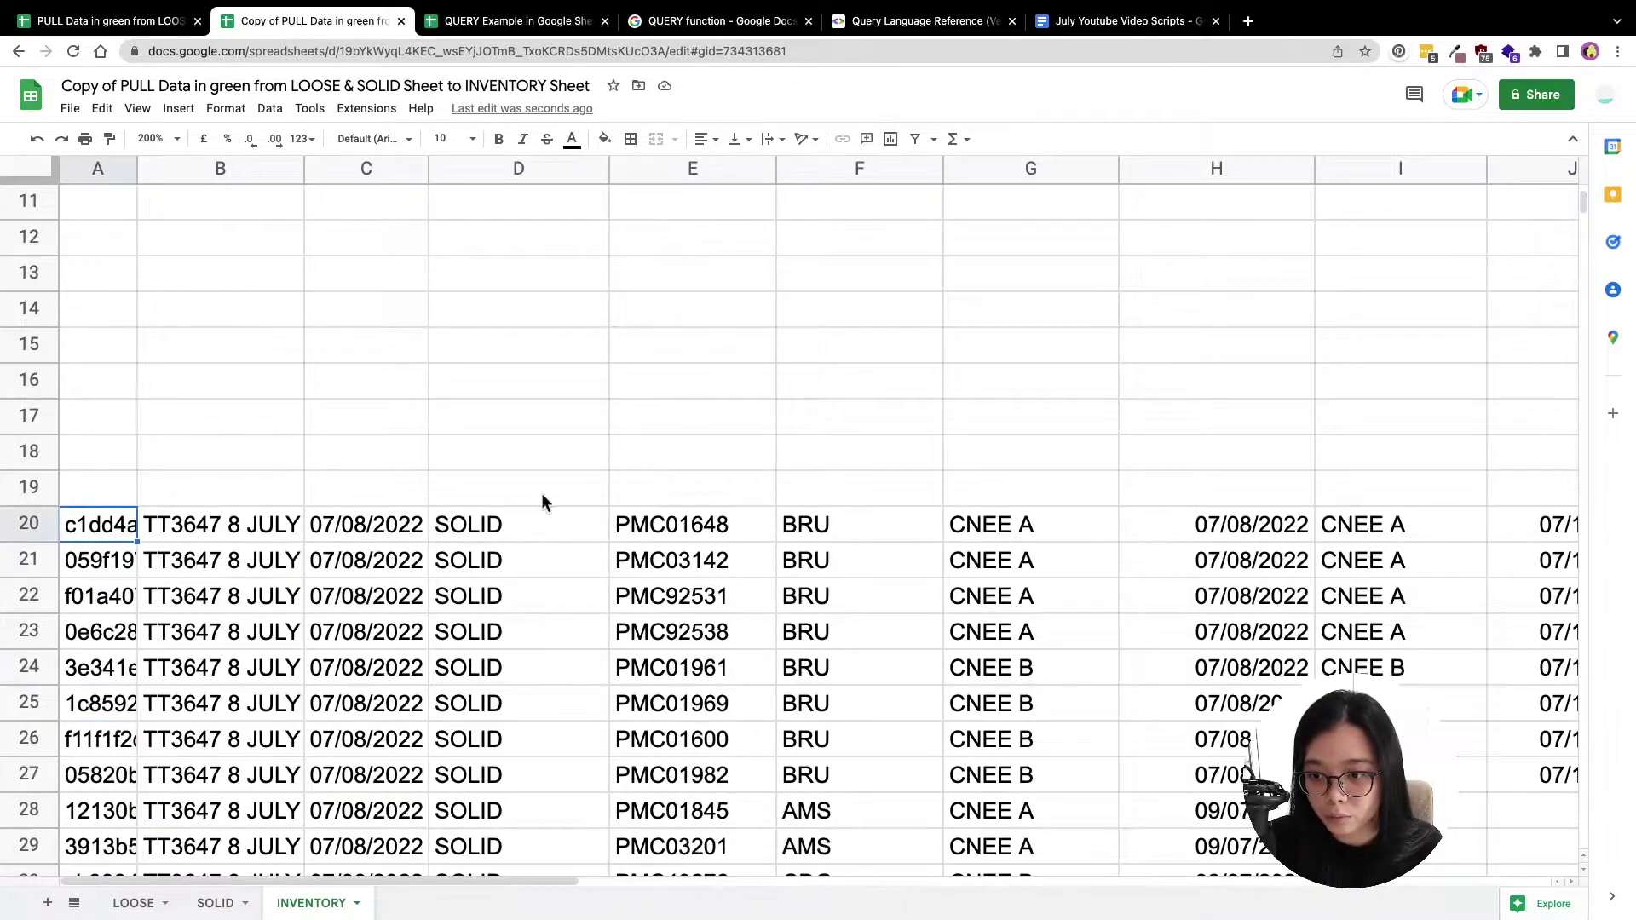
# Fill in the query in cell A20 as "SELECT A,B,C,D,E" and enter the formula
pyautogui.write('=QUERY(SOLID!A2:V,"")')
pyautogui.write('SELECT *')
pyautogui.press('BackSpace')
pyautogui.write('A,V')
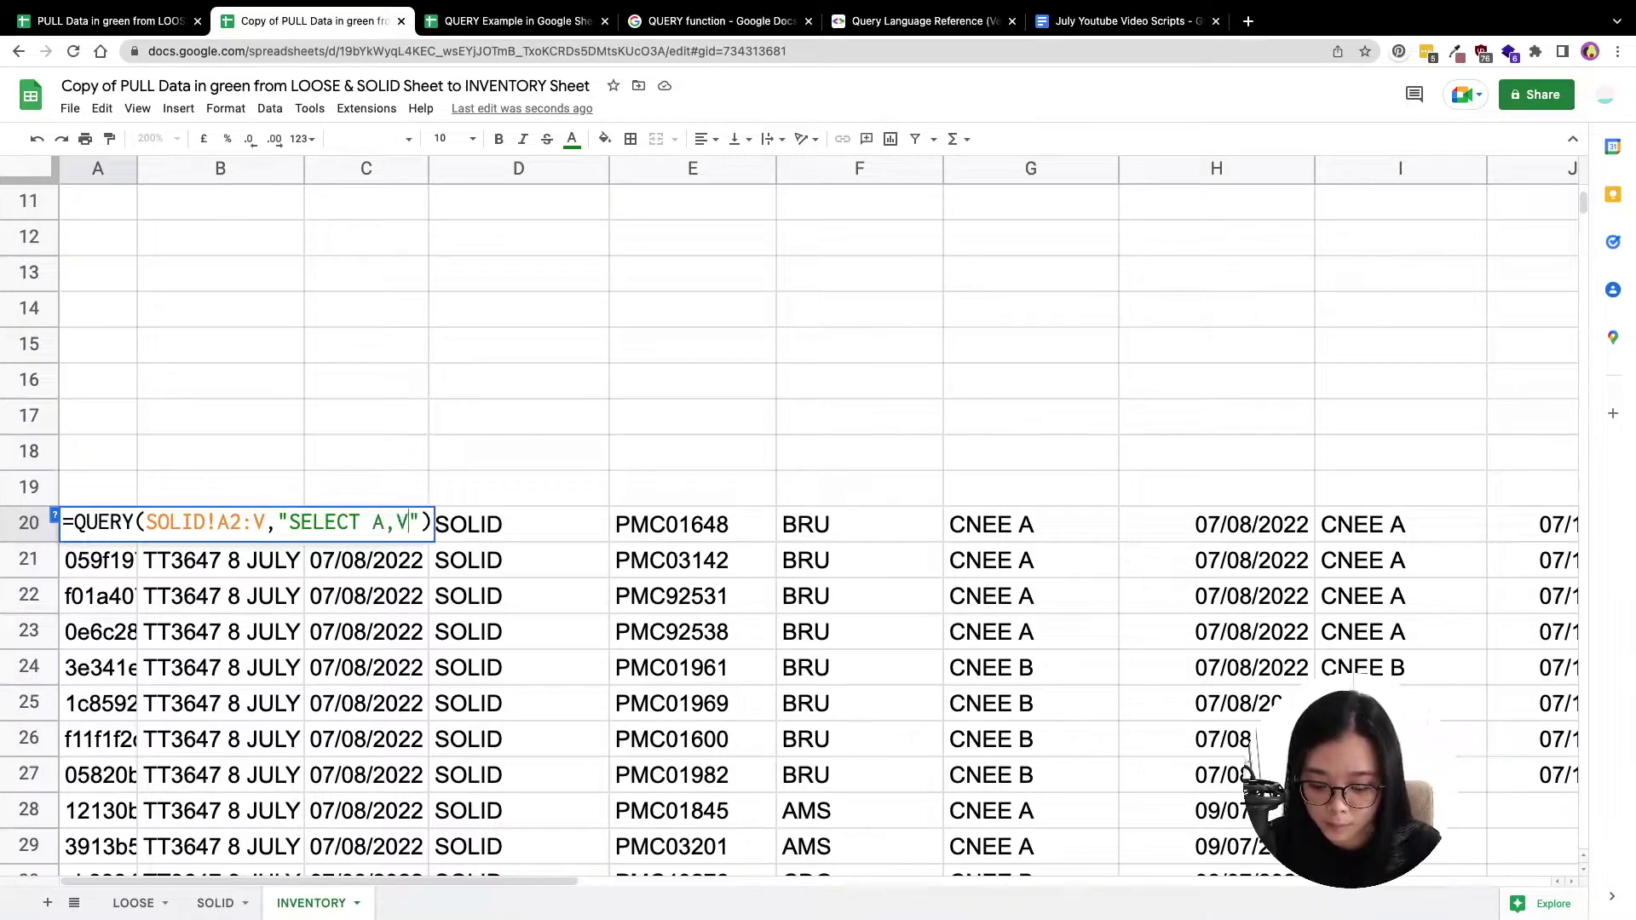
pyautogui.press('BackSpace')
pyautogui.write('B,C,D,E,')
pyautogui.press('BackSpace')
pyautogui.press('Return')
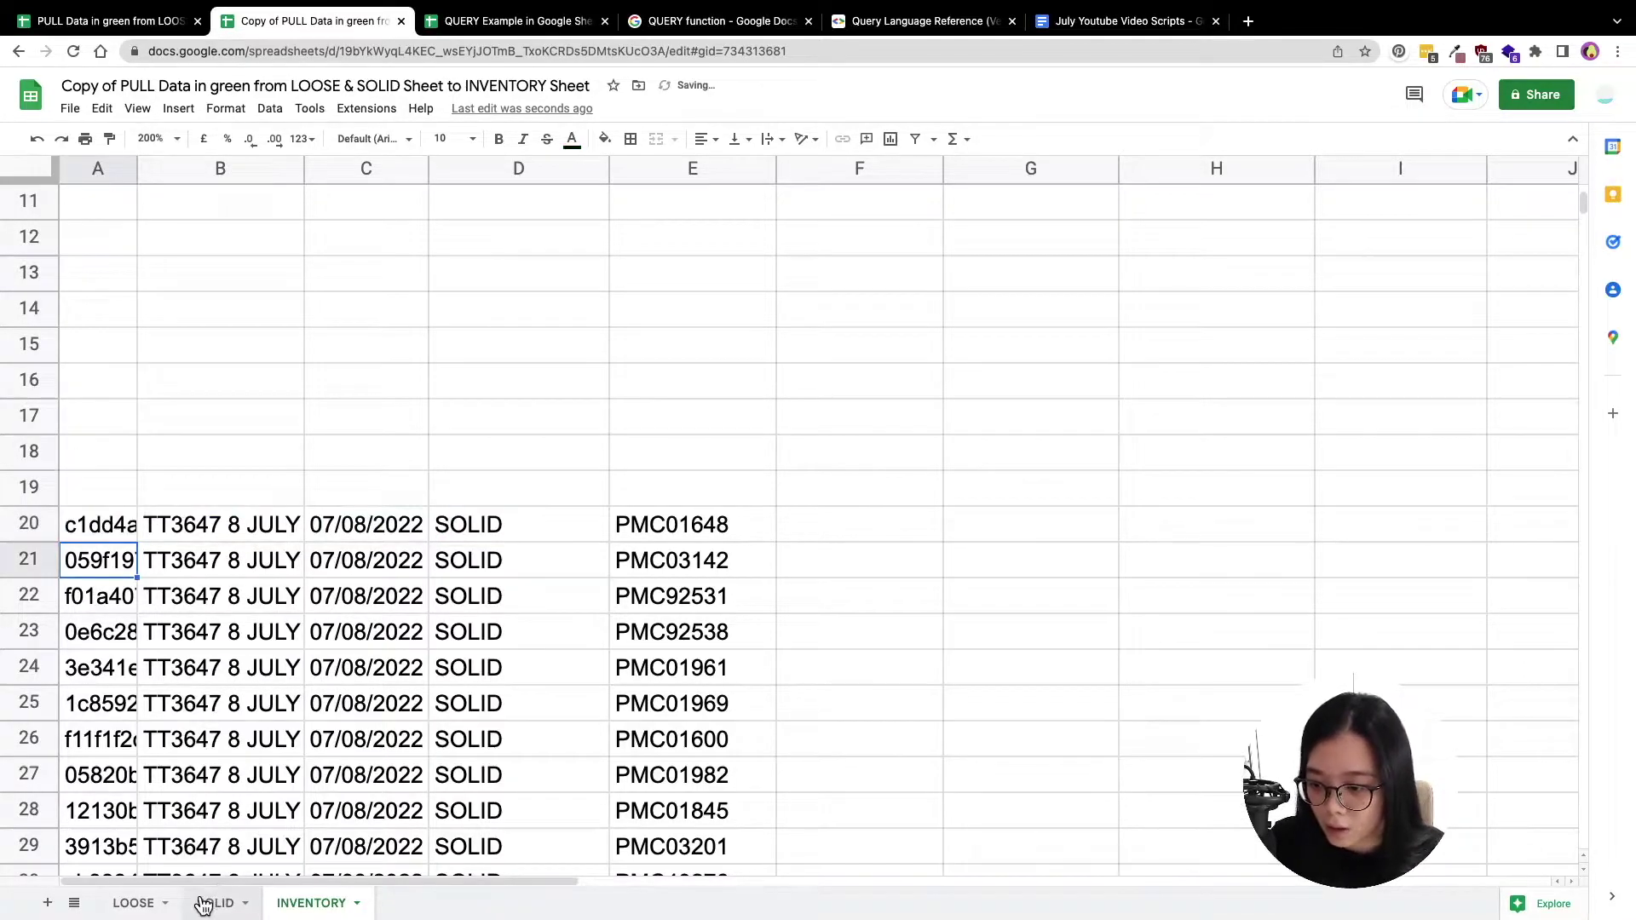
# Check the SOLID sheet for the letters of the remaining green columns and return to INVENTORY
pyautogui.click(215, 903)
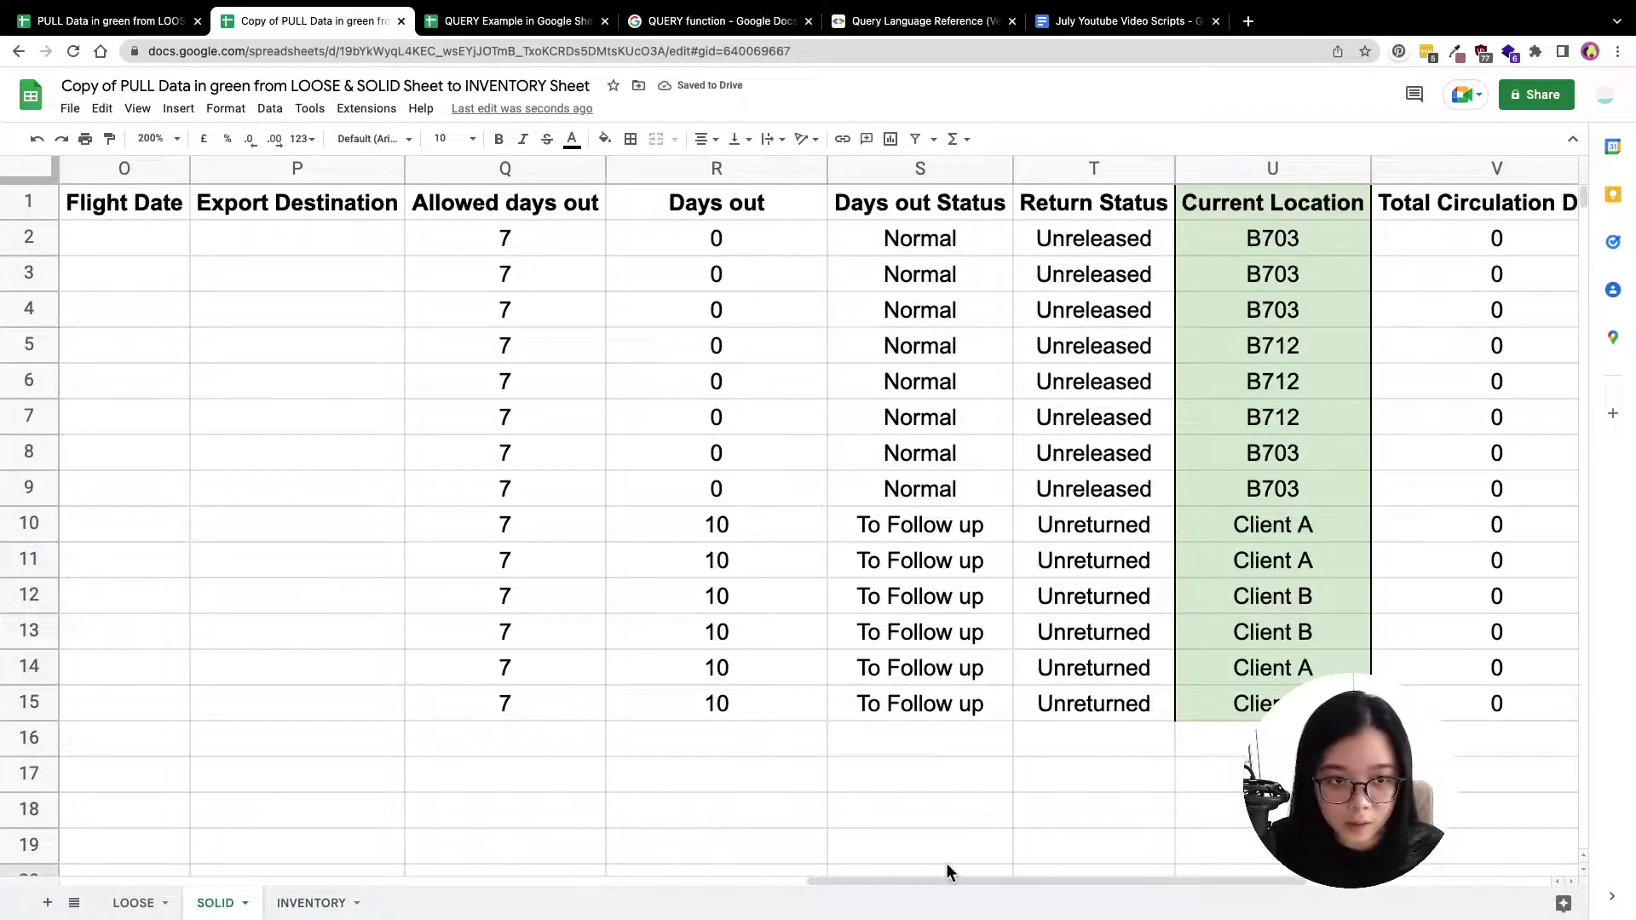
pyautogui.moveTo(908, 878); pyautogui.dragTo(679, 898)
pyautogui.click(291, 903)
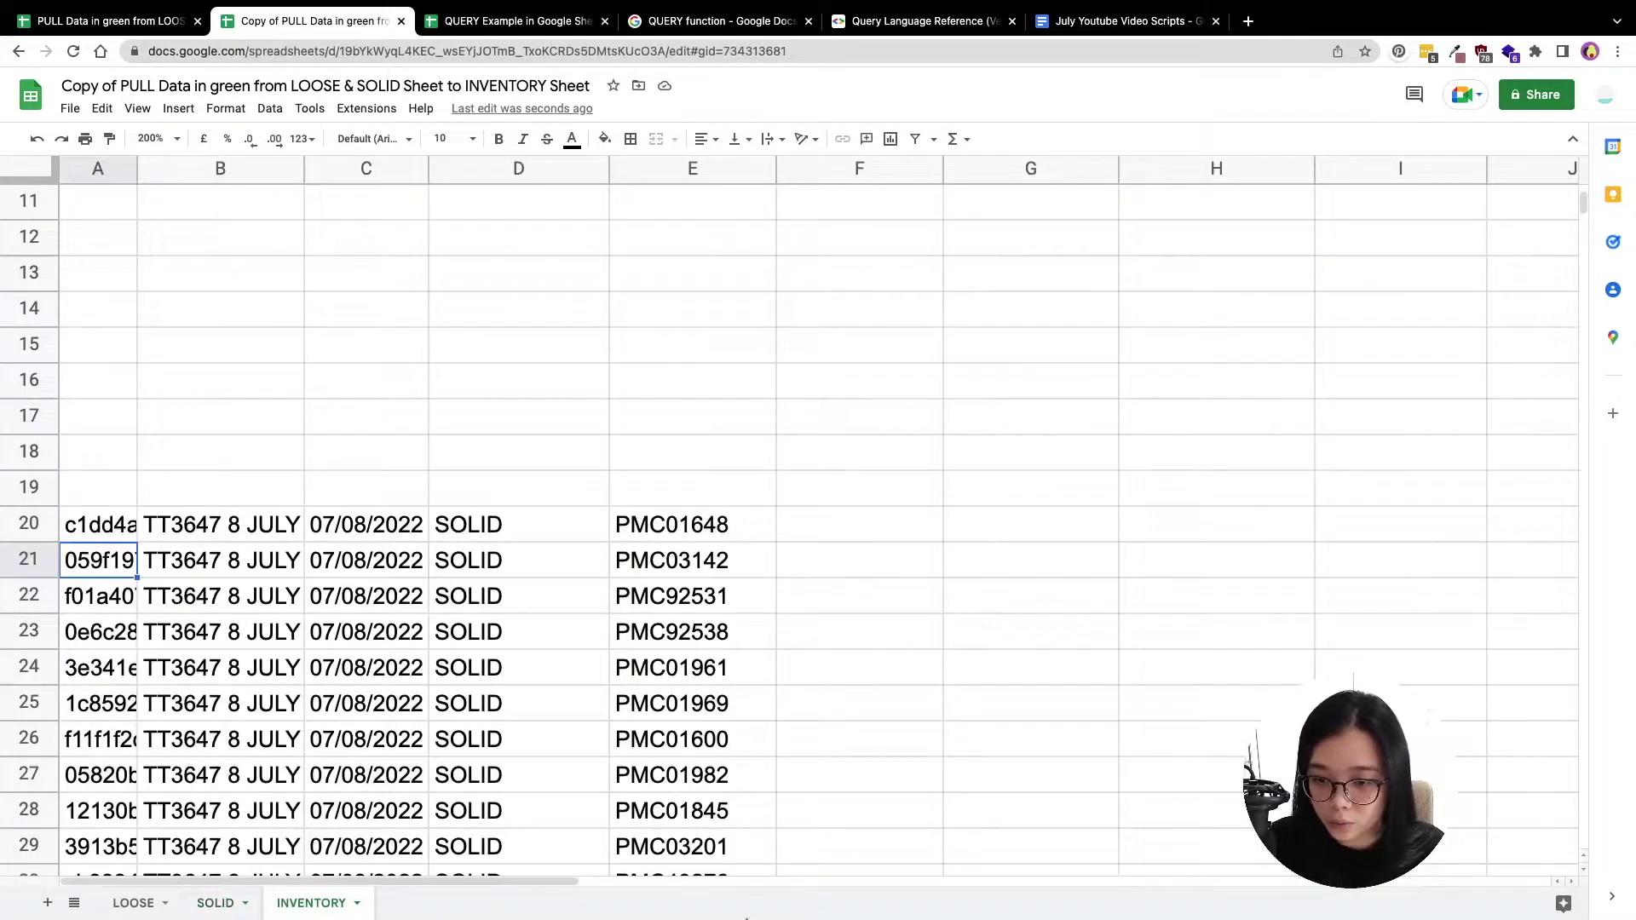
# Extend the SELECT clause in cell A20 with columns L, M and U and enter the formula
pyautogui.doubleClick(116, 525)
pyautogui.click(487, 523)
pyautogui.write(',L,')
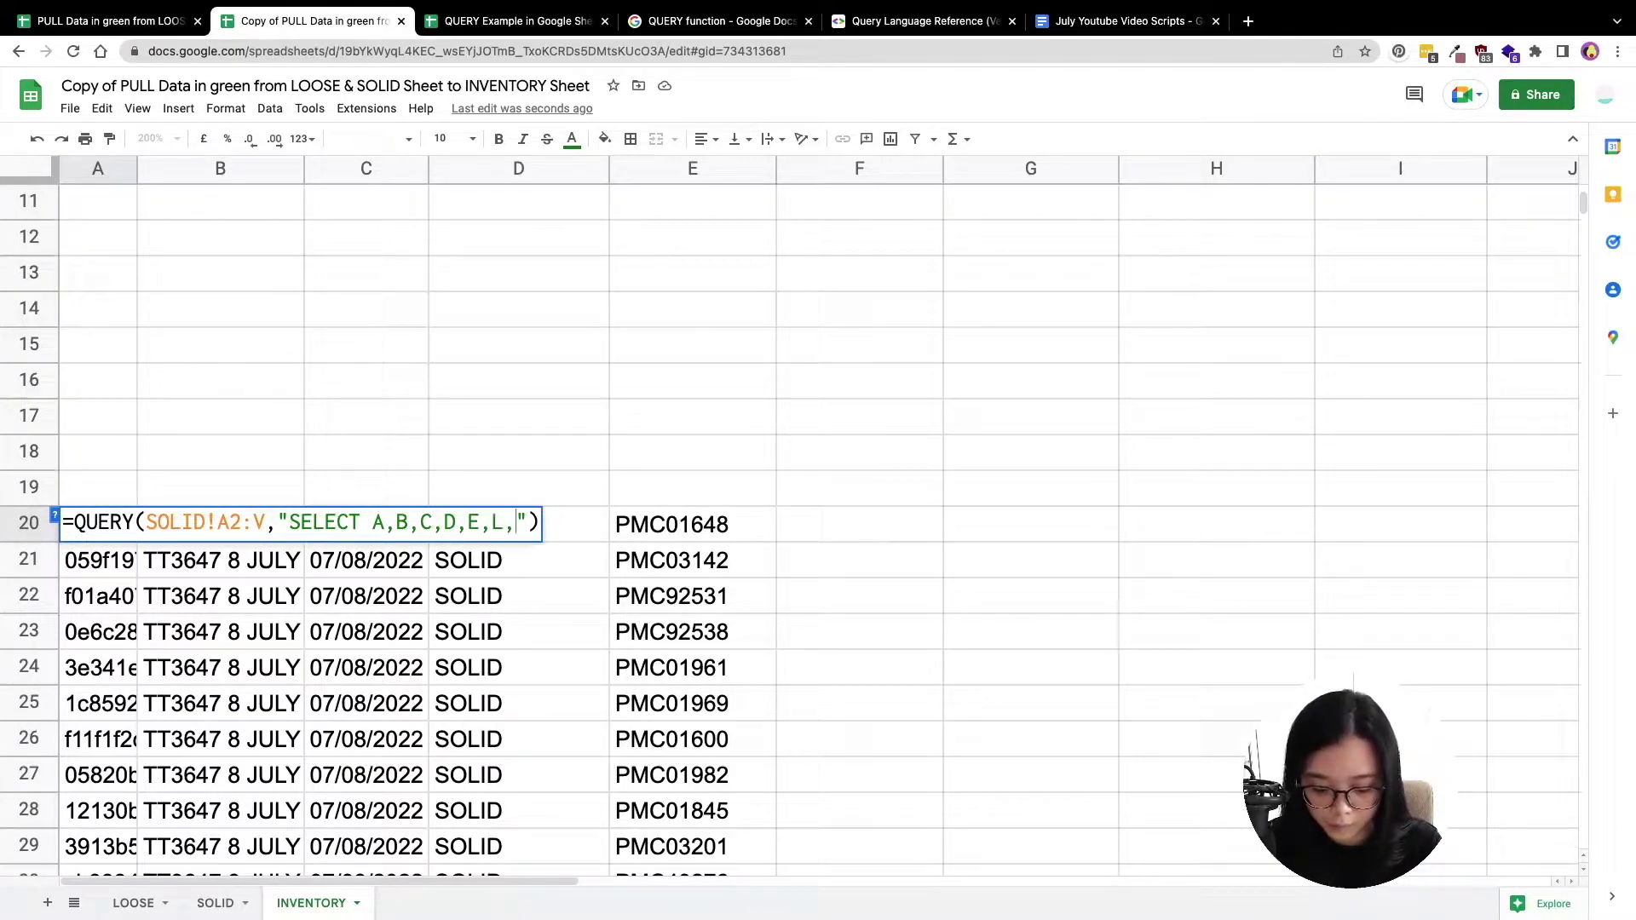
pyautogui.write('M,')
pyautogui.press('Return')
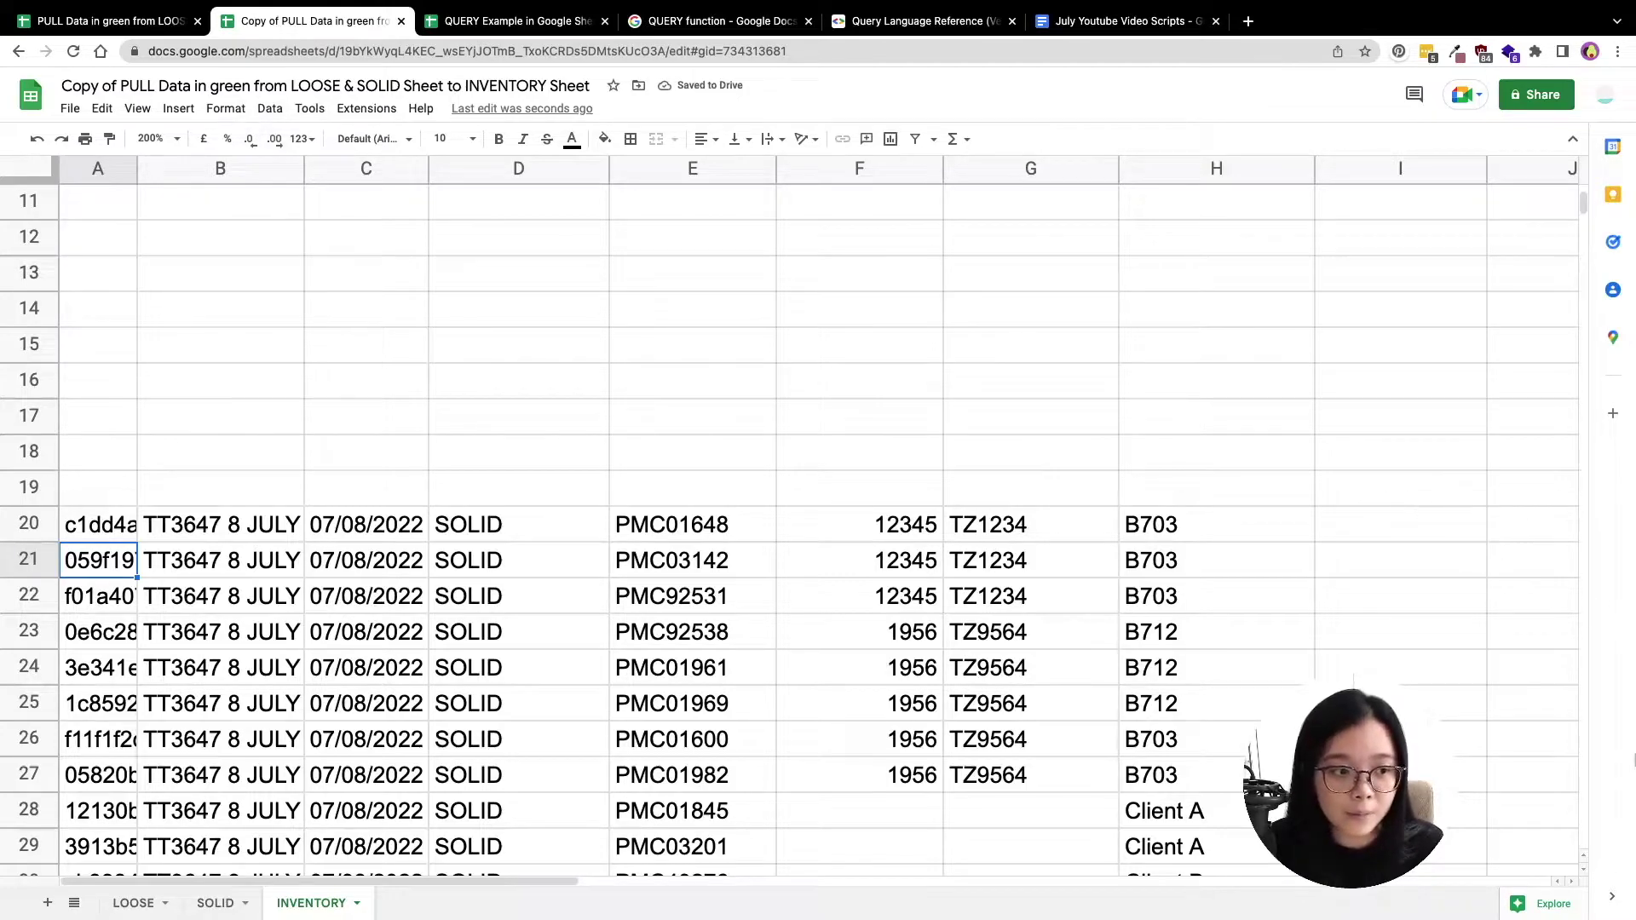
# Inspect the header row of INVENTORY and the error on the QUERY formula in cell A2
pyautogui.scroll(5, 1581, 219)
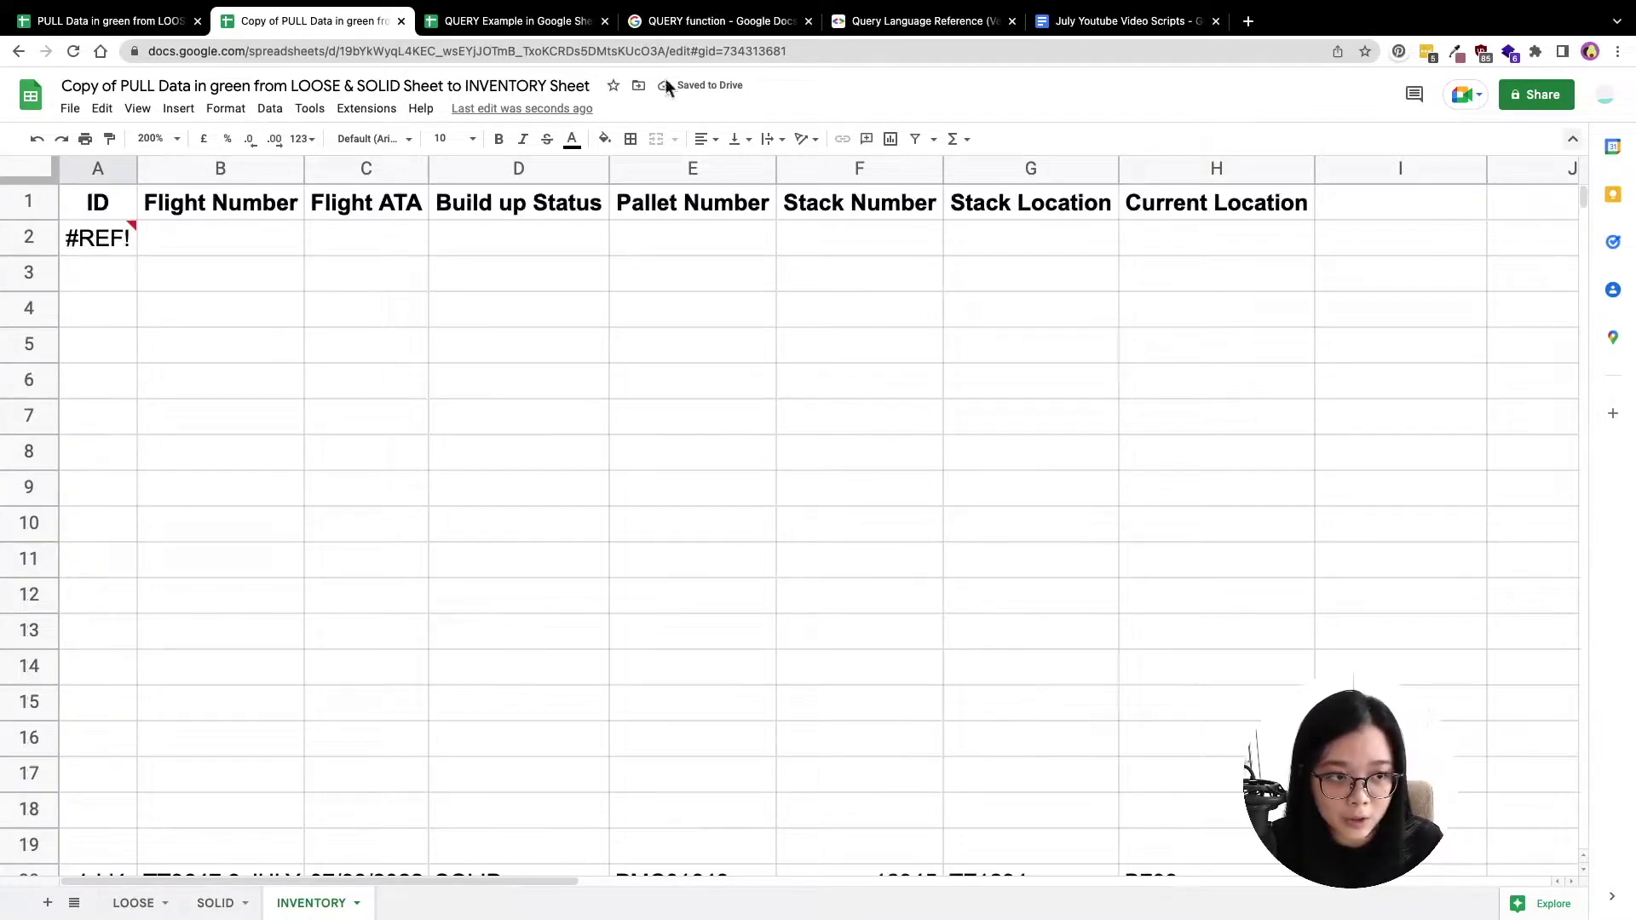
pyautogui.click(27, 204)
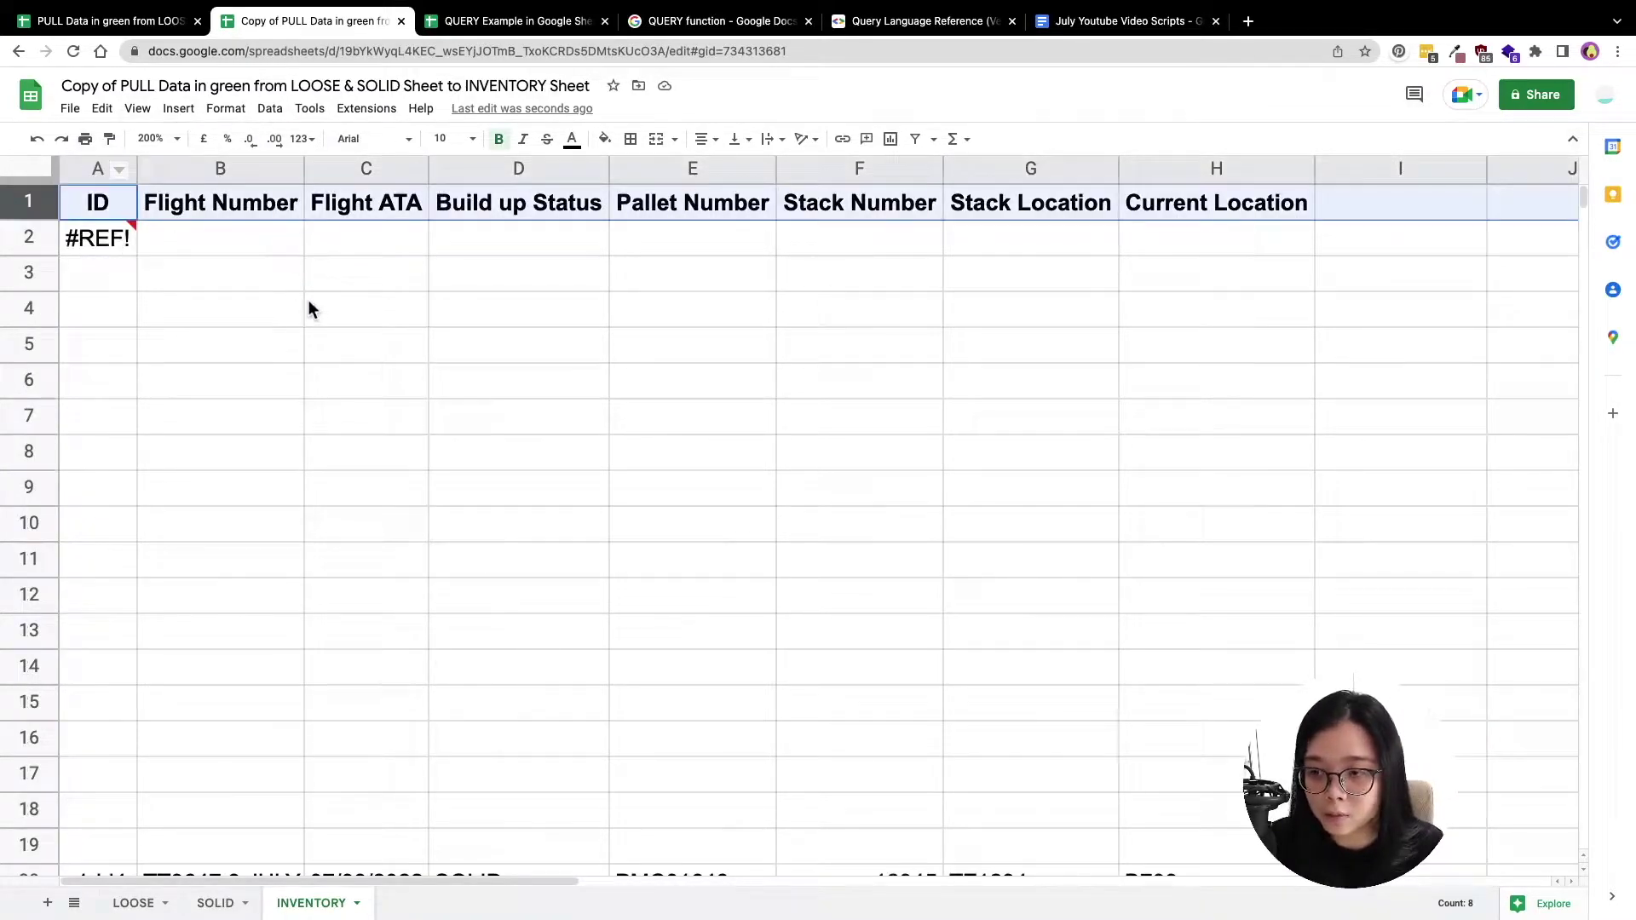
pyautogui.click(99, 245)
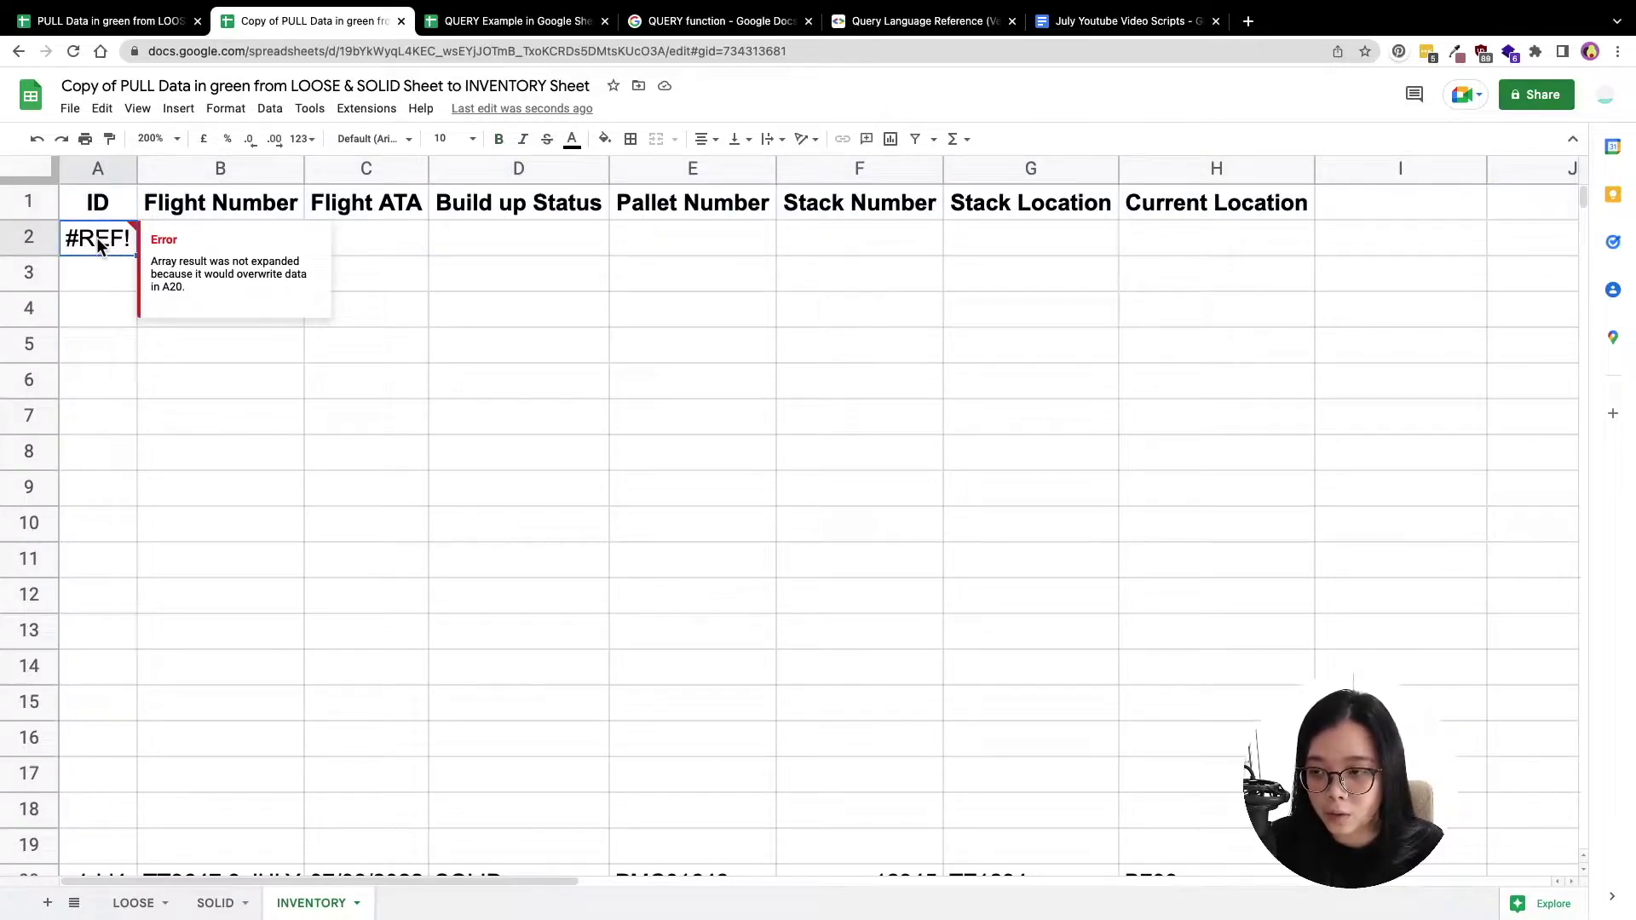
pyautogui.doubleClick(99, 243)
pyautogui.click(511, 344)
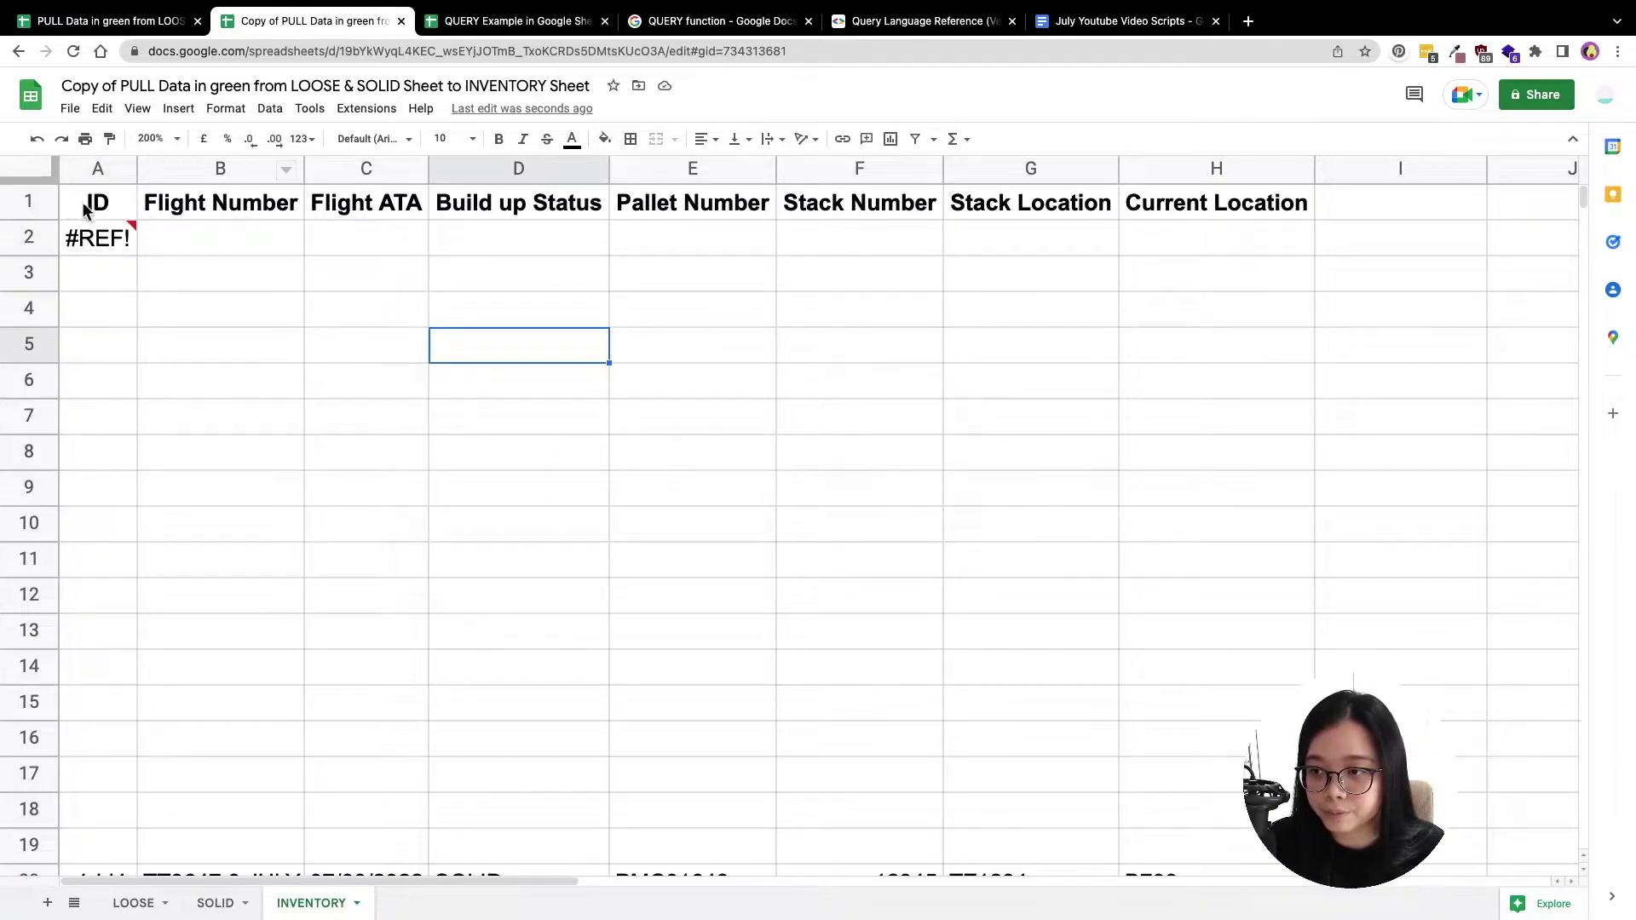
# Freeze row 1 of the INVENTORY sheet so the column headers stay in view
pyautogui.click(29, 201)
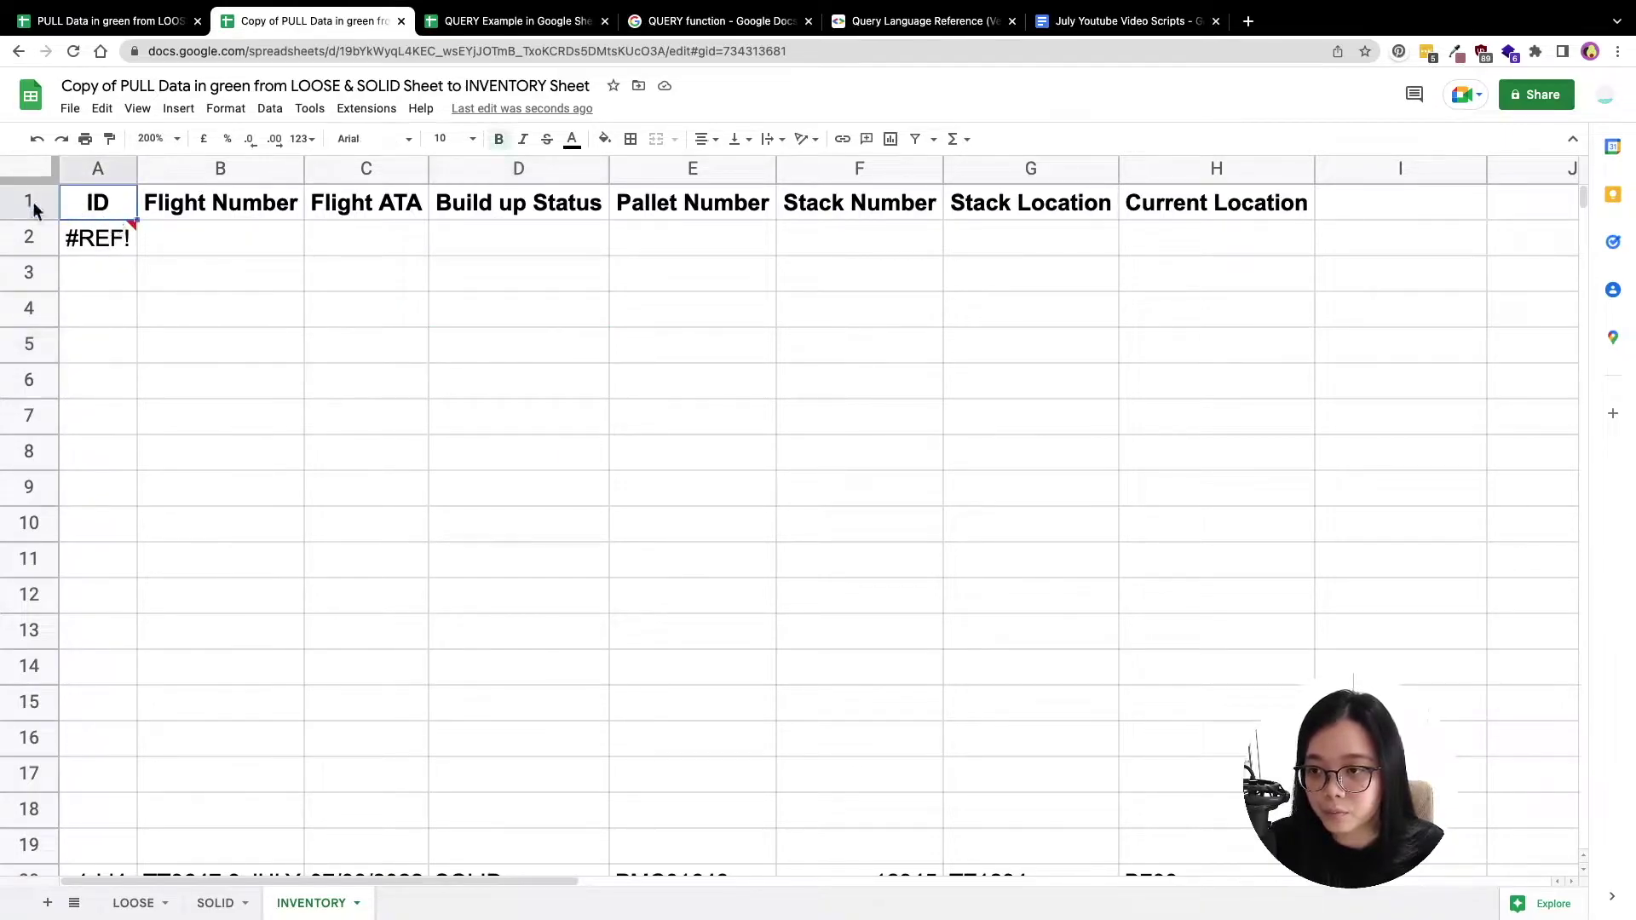
pyautogui.click(150, 110)
pyautogui.moveTo(302, 176)
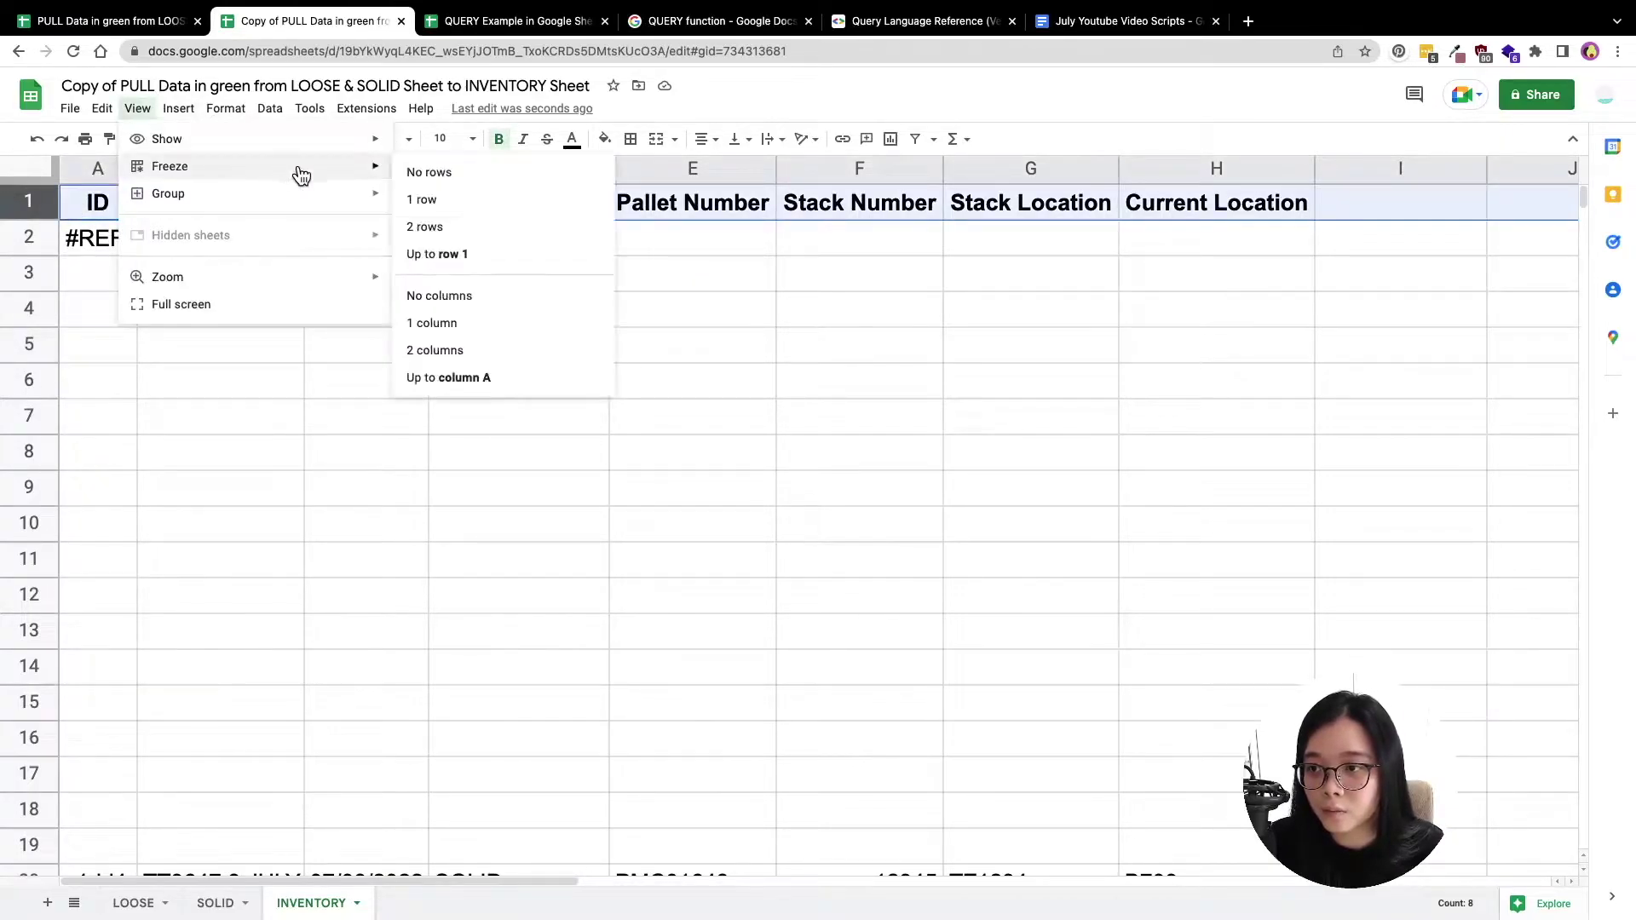
pyautogui.click(451, 201)
pyautogui.click(1080, 464)
pyautogui.scroll(-5, 1378, 447)
pyautogui.scroll(5, 1278, 375)
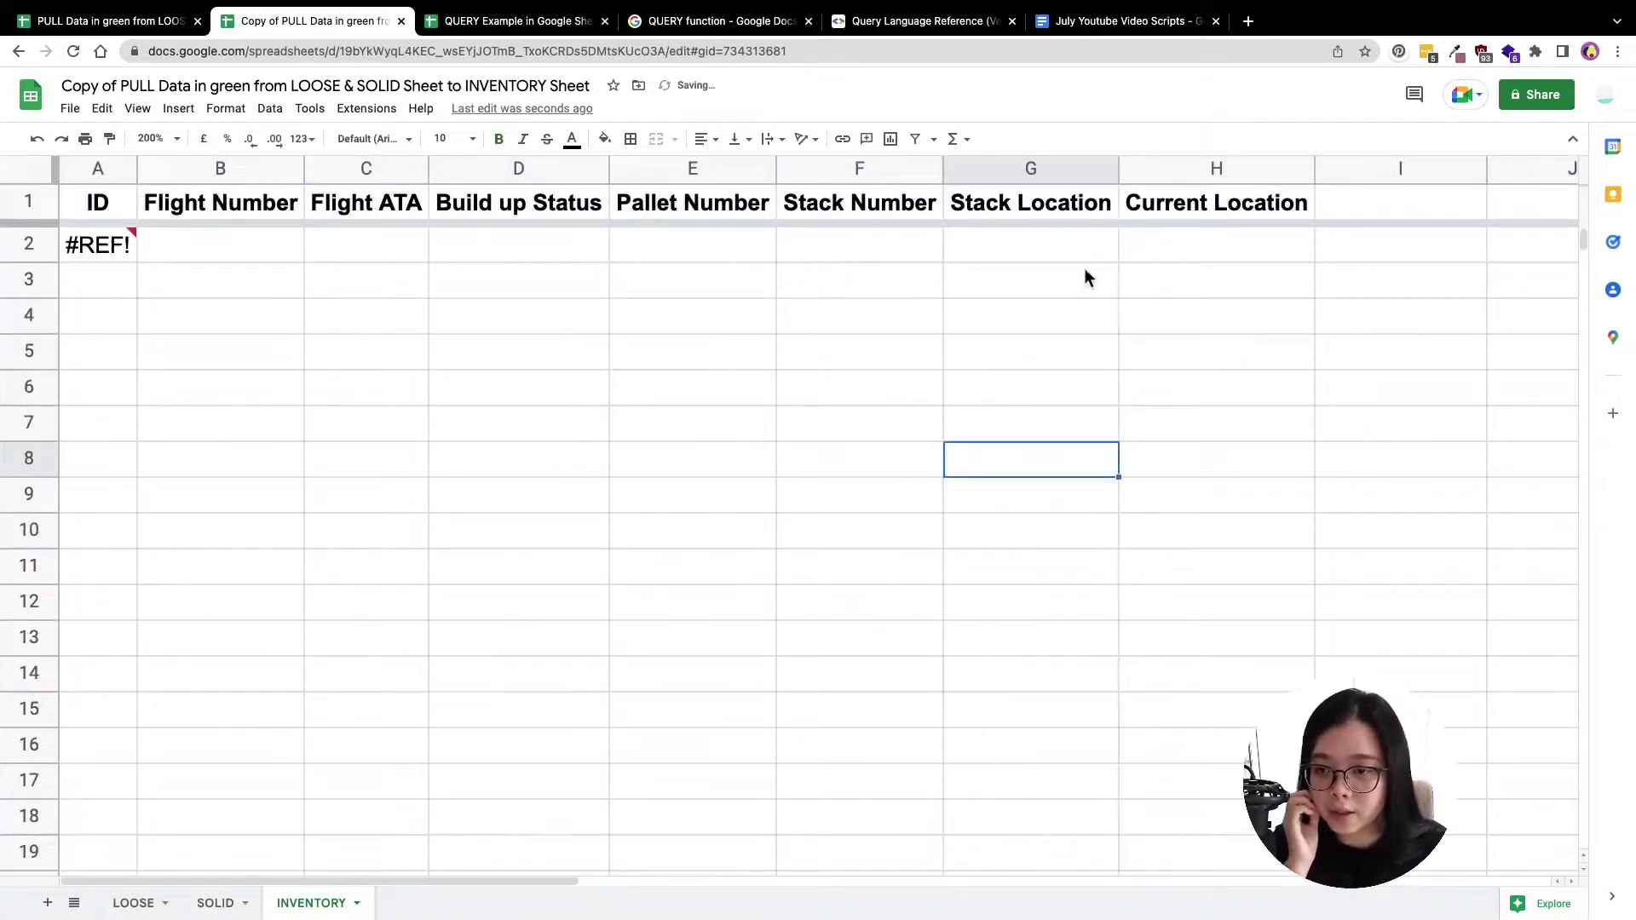
# Review the LOOSE query in cell A2 and the SOLID rows that start in row 20
pyautogui.hotkey('ctrl', 'Left')
pyautogui.hotkey('ctrl', 'Down')
pyautogui.hotkey('ctrl', 'Up')
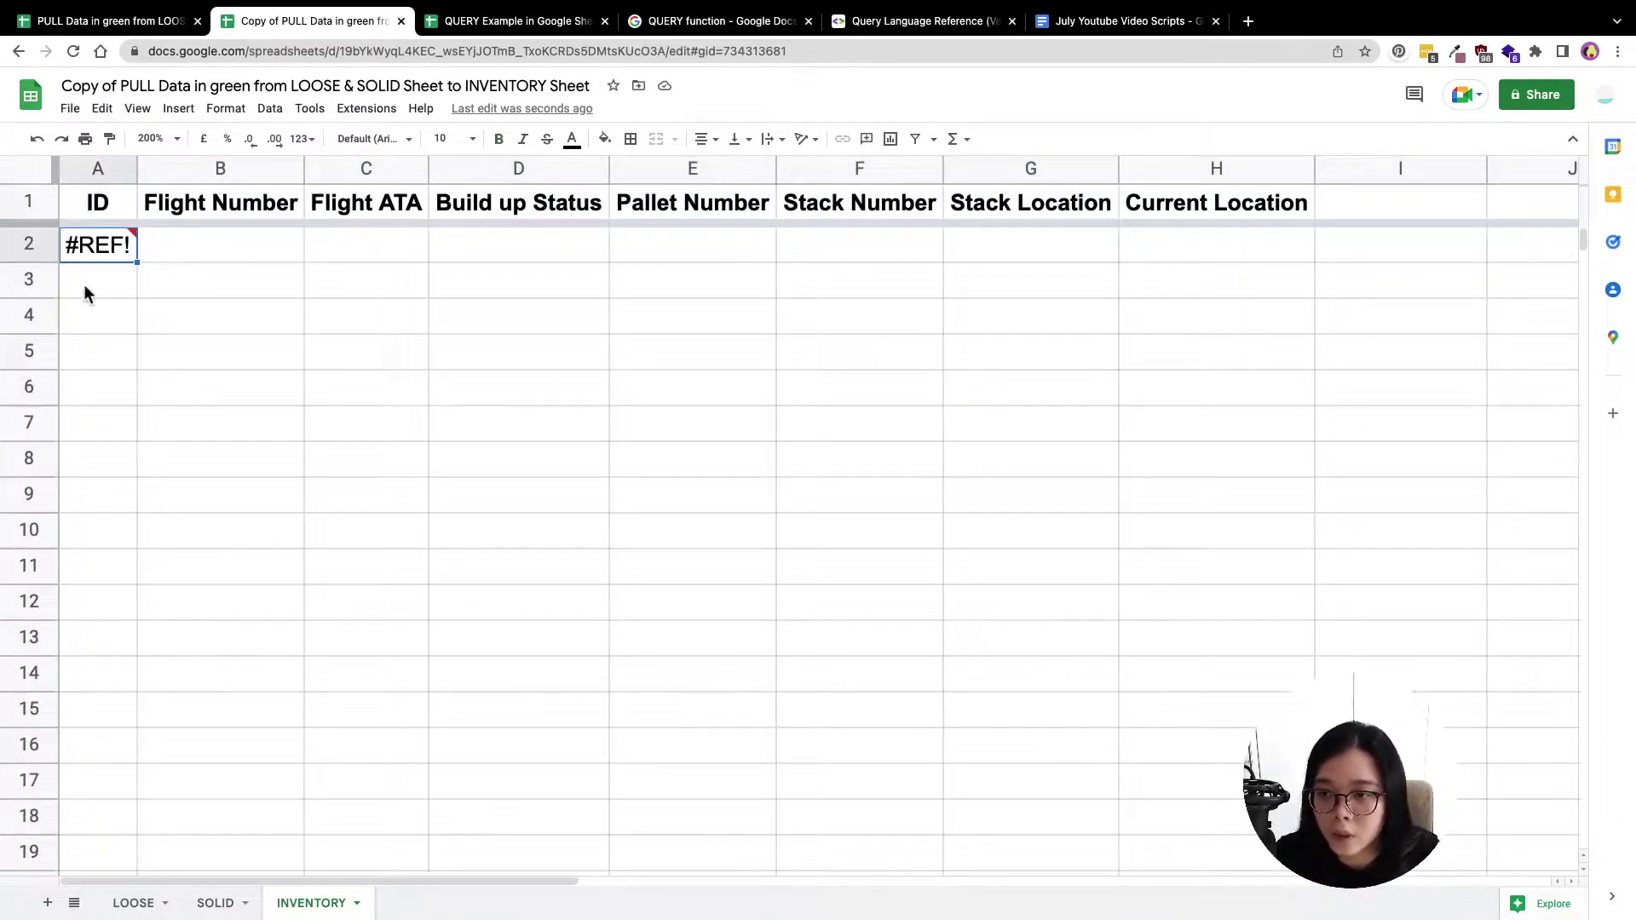
pyautogui.doubleClick(99, 247)
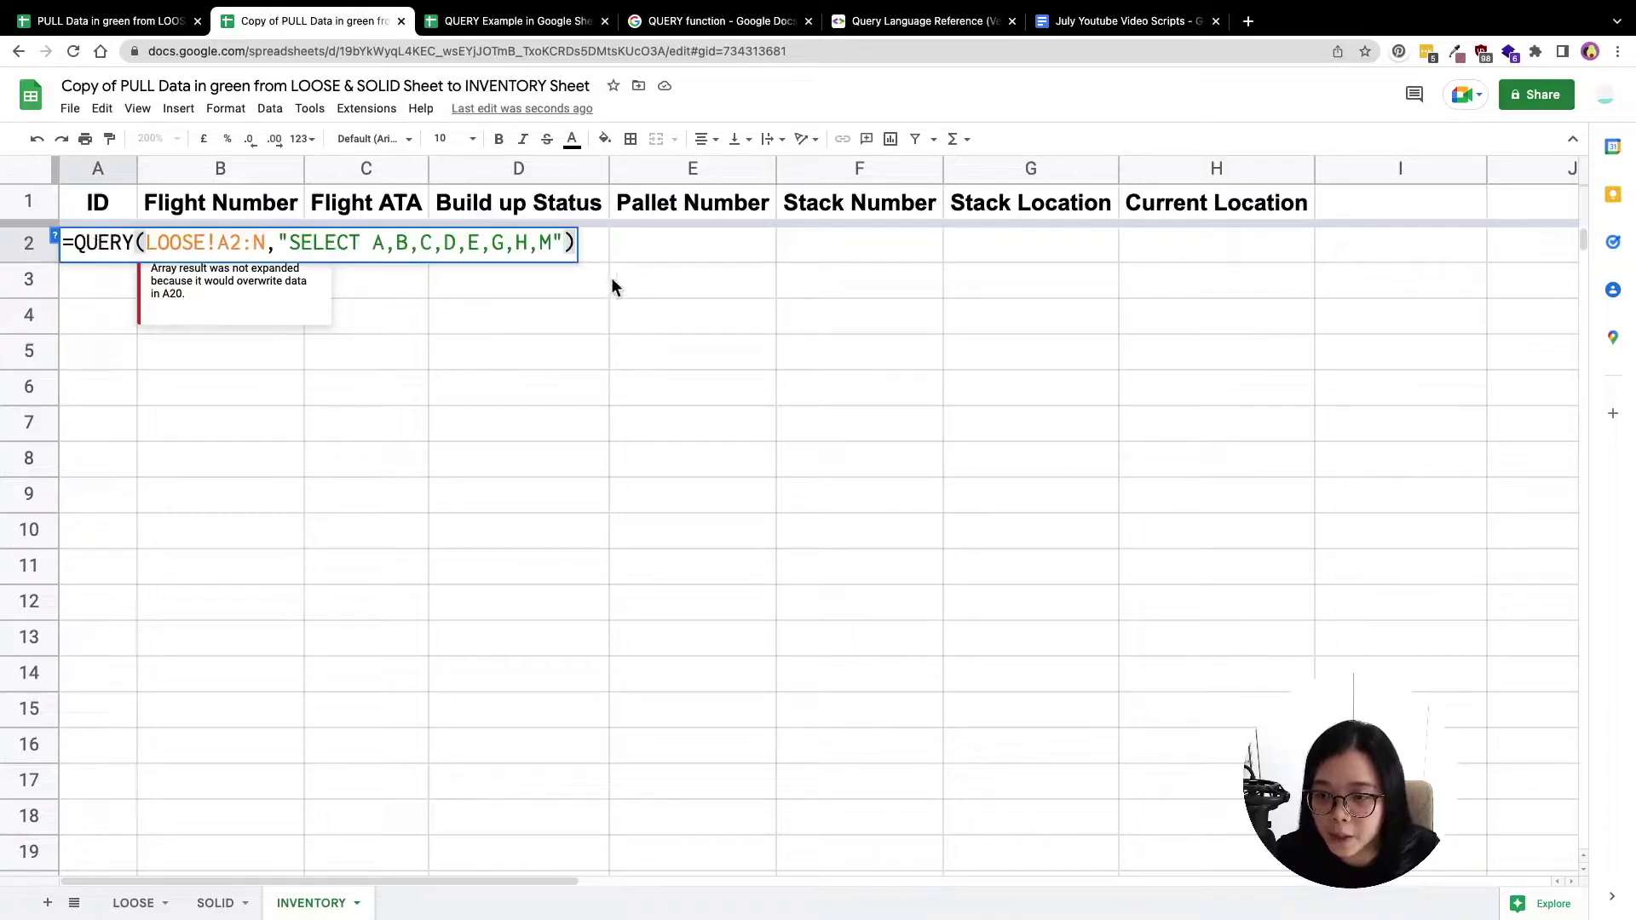
pyautogui.scroll(-2, 627, 309)
pyautogui.click(550, 424)
pyautogui.scroll(-3, 397, 673)
# Move the SOLID query formula from cell A20 to cell I2, beside the LOOSE columns
pyautogui.moveTo(75, 428); pyautogui.dragTo(586, 453)
pyautogui.doubleClick(119, 421)
pyautogui.press('BackSpace')
pyautogui.scroll(5, 1444, 494)
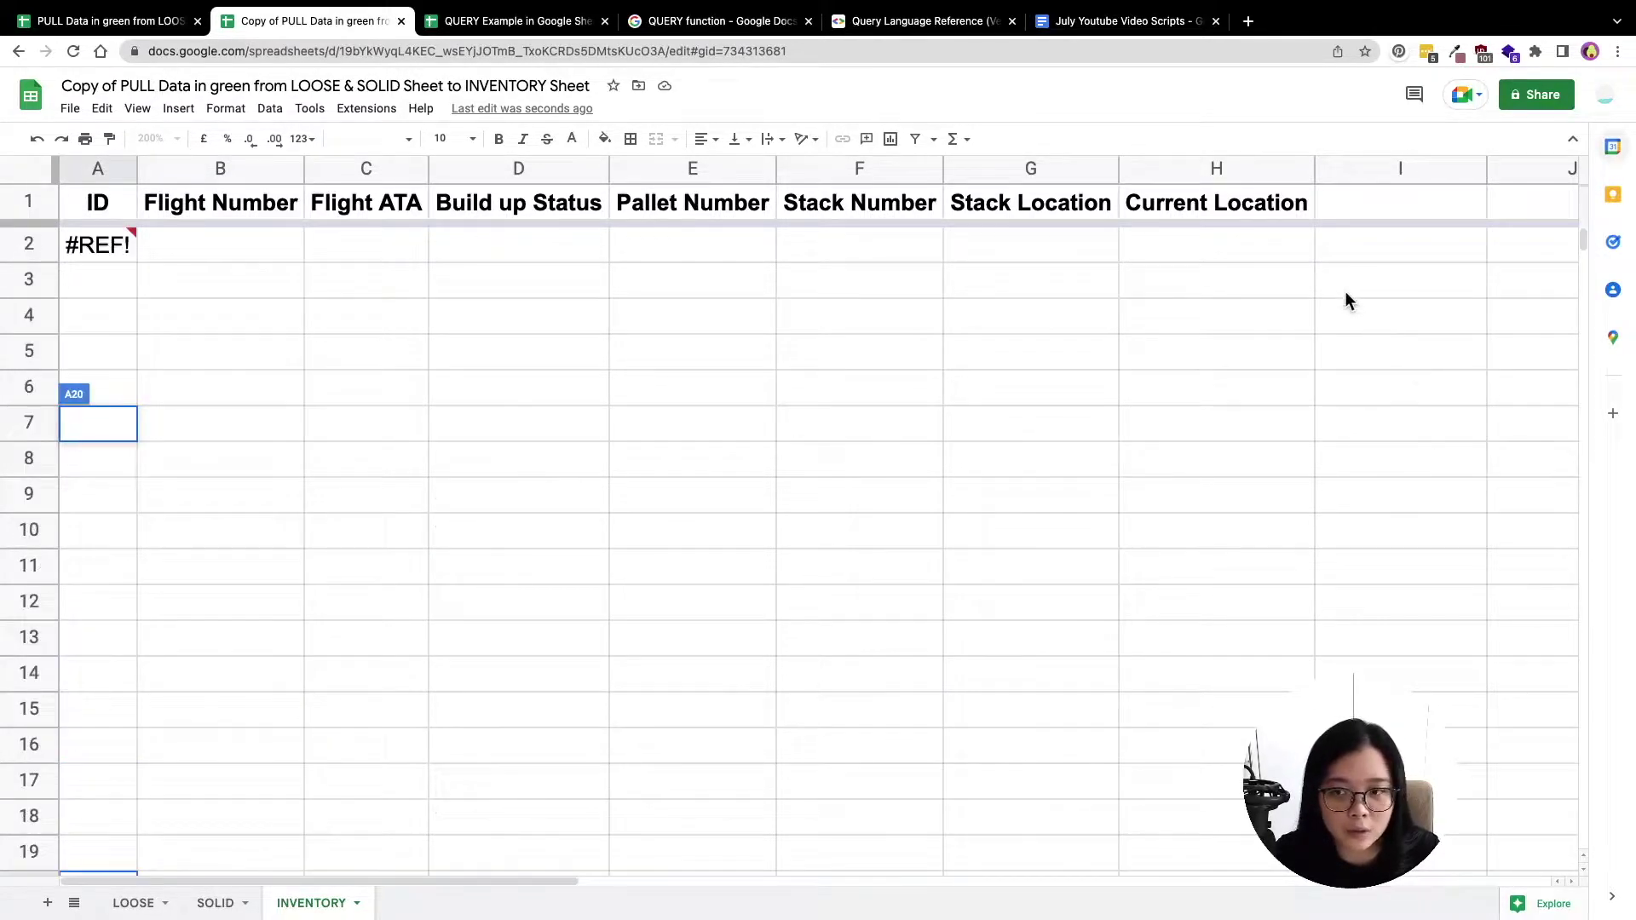
pyautogui.click(1357, 260)
pyautogui.write('=QUERY(SOLID!A2:V,"SELECT A,B,C,D,E,L,M,U")')
pyautogui.click(1382, 452)
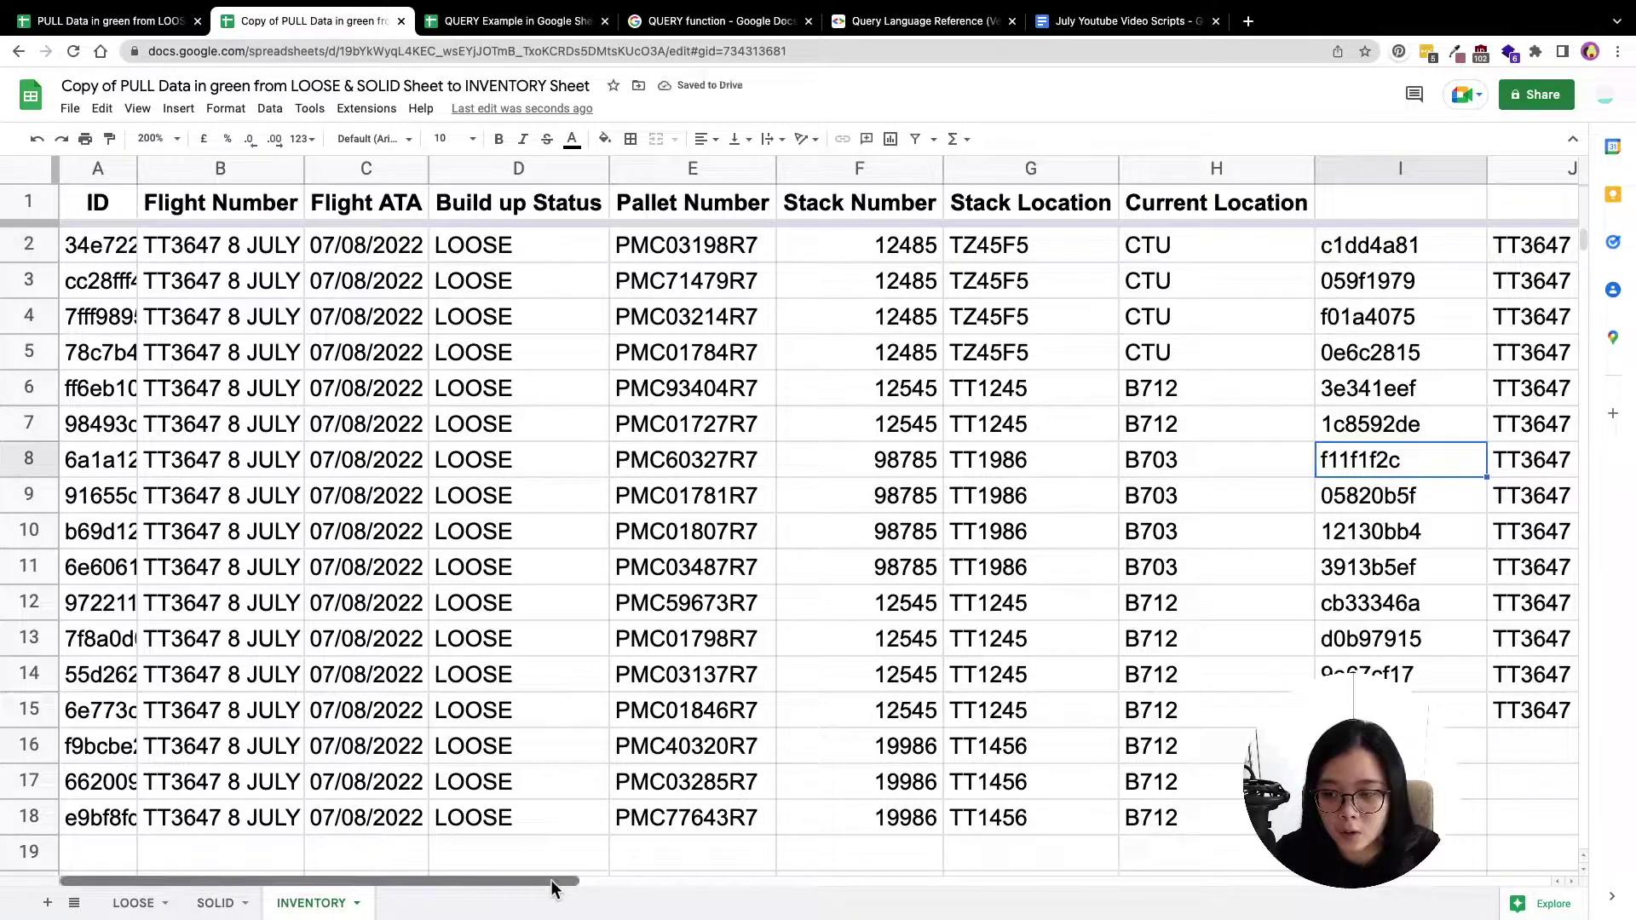
# Examine the SOLID rows beside the LOOSE data and highlight the LOOSE block A1:H18
pyautogui.moveTo(560, 881); pyautogui.dragTo(467, 845)
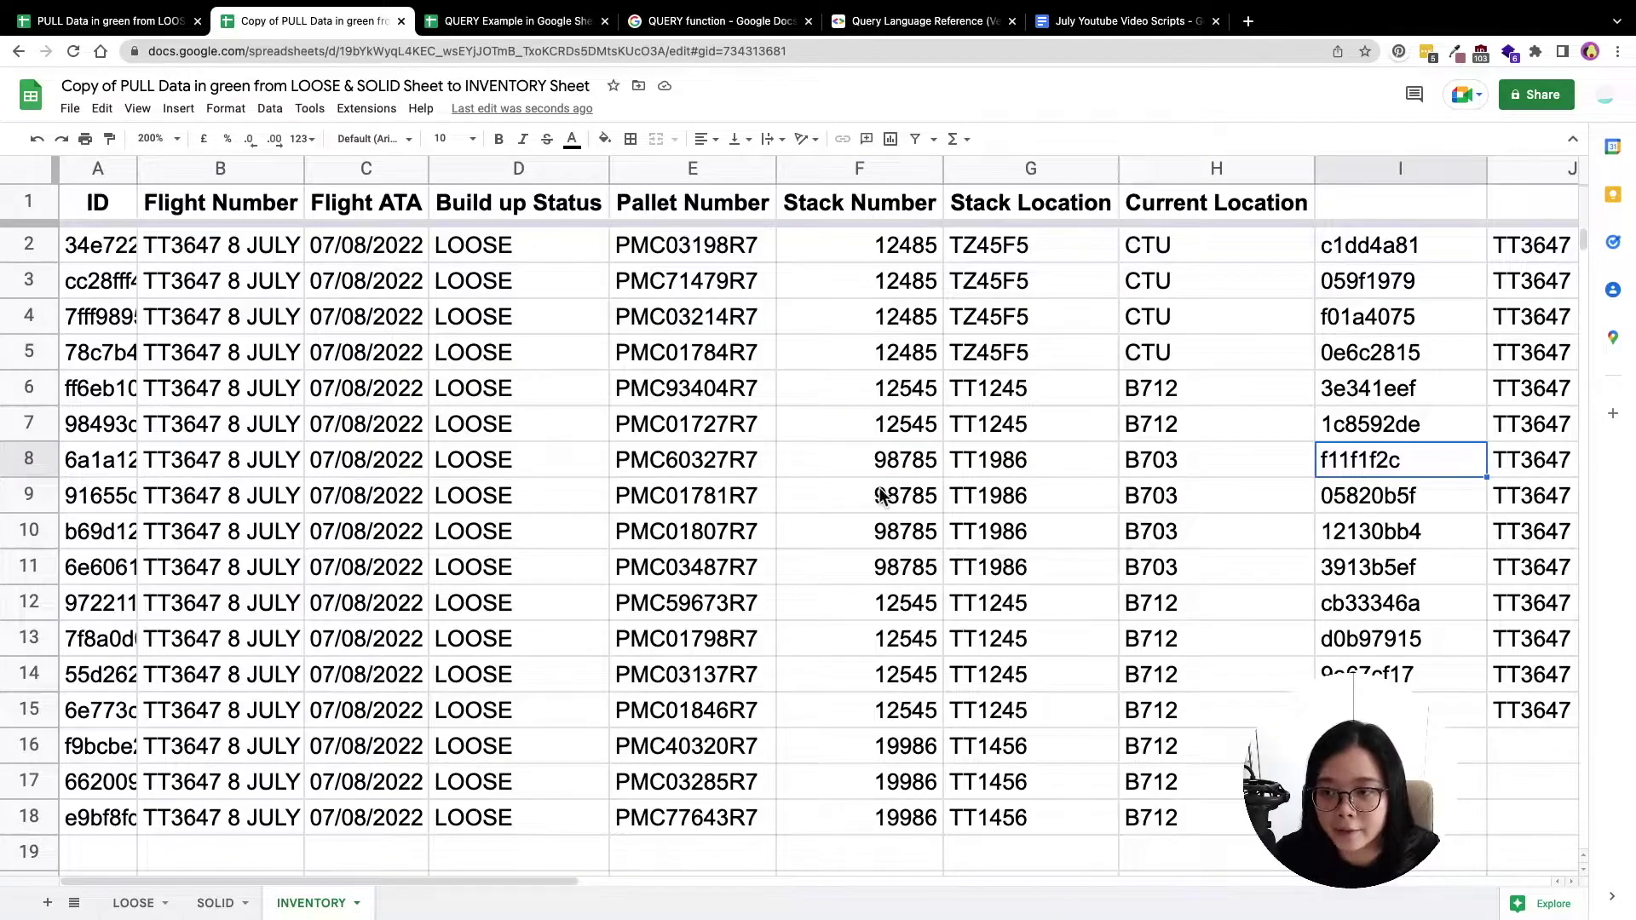
pyautogui.moveTo(126, 203); pyautogui.dragTo(1218, 813)
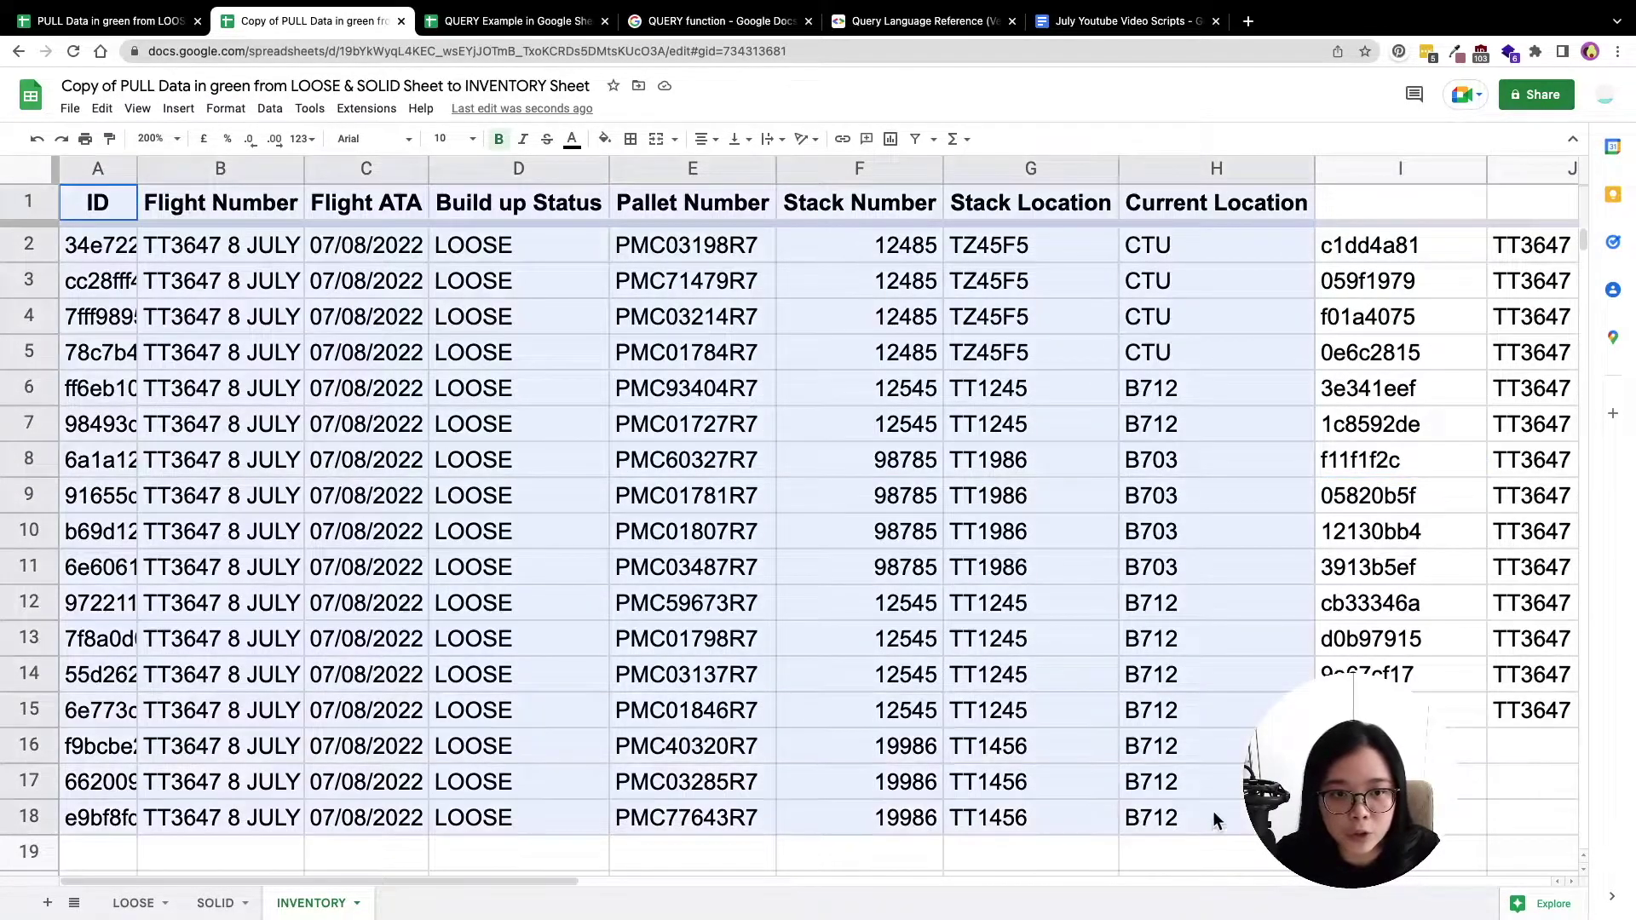
# Examine the SOLID block J1:P15 and the LOOSE rows A2:H18, including the Current Location values in column H
pyautogui.moveTo(488, 878); pyautogui.dragTo(927, 881)
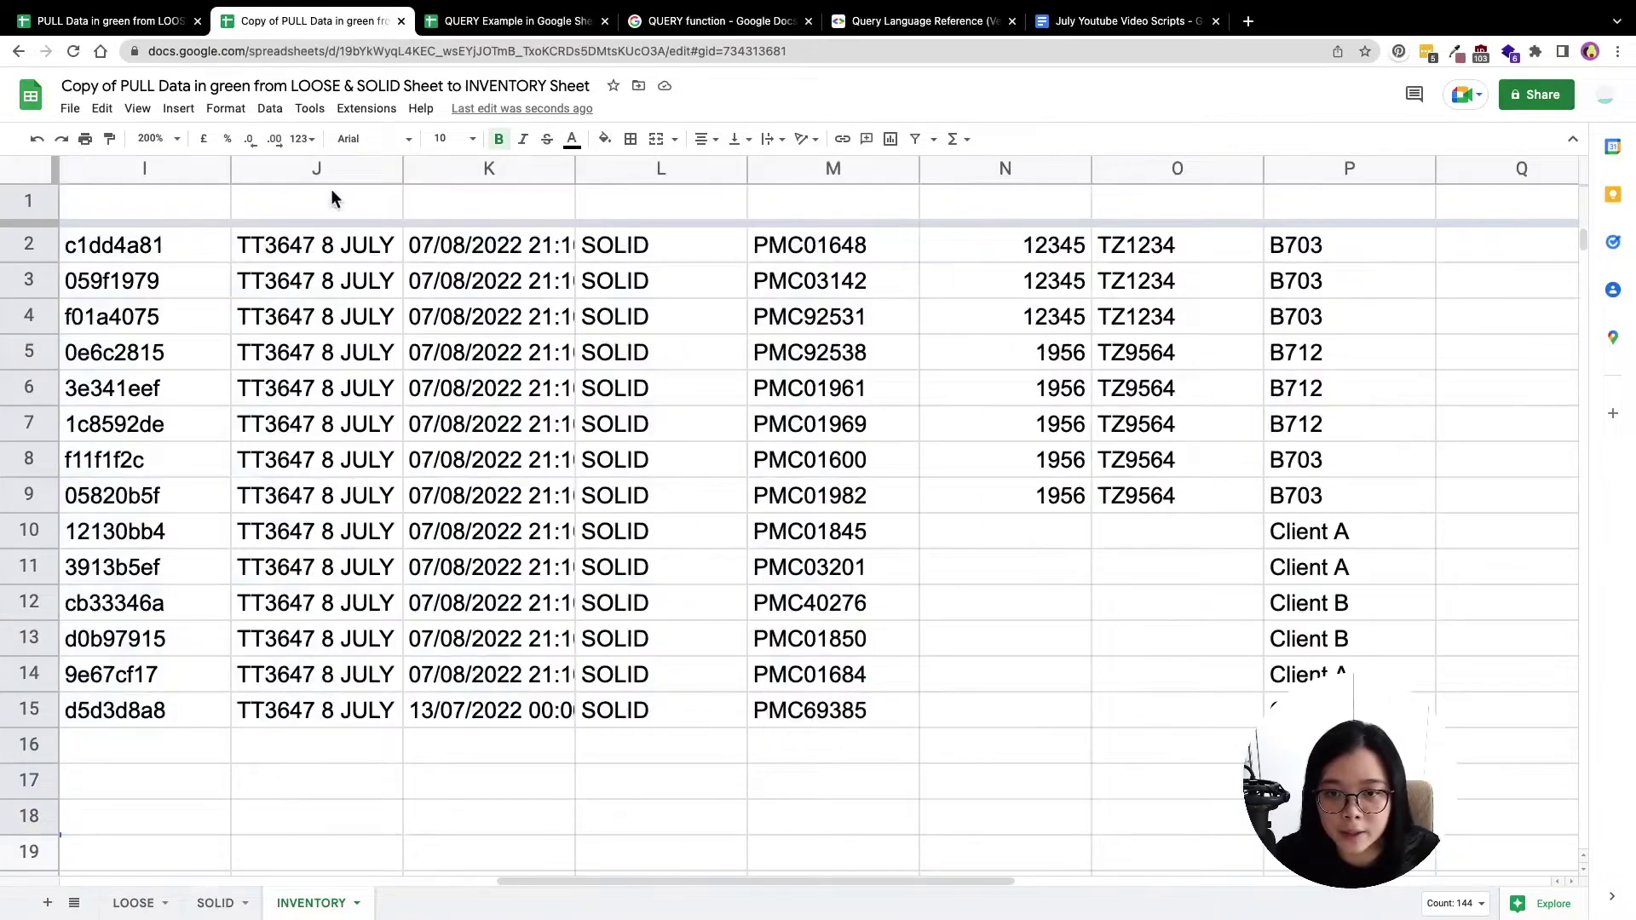
pyautogui.moveTo(283, 201); pyautogui.dragTo(1329, 712)
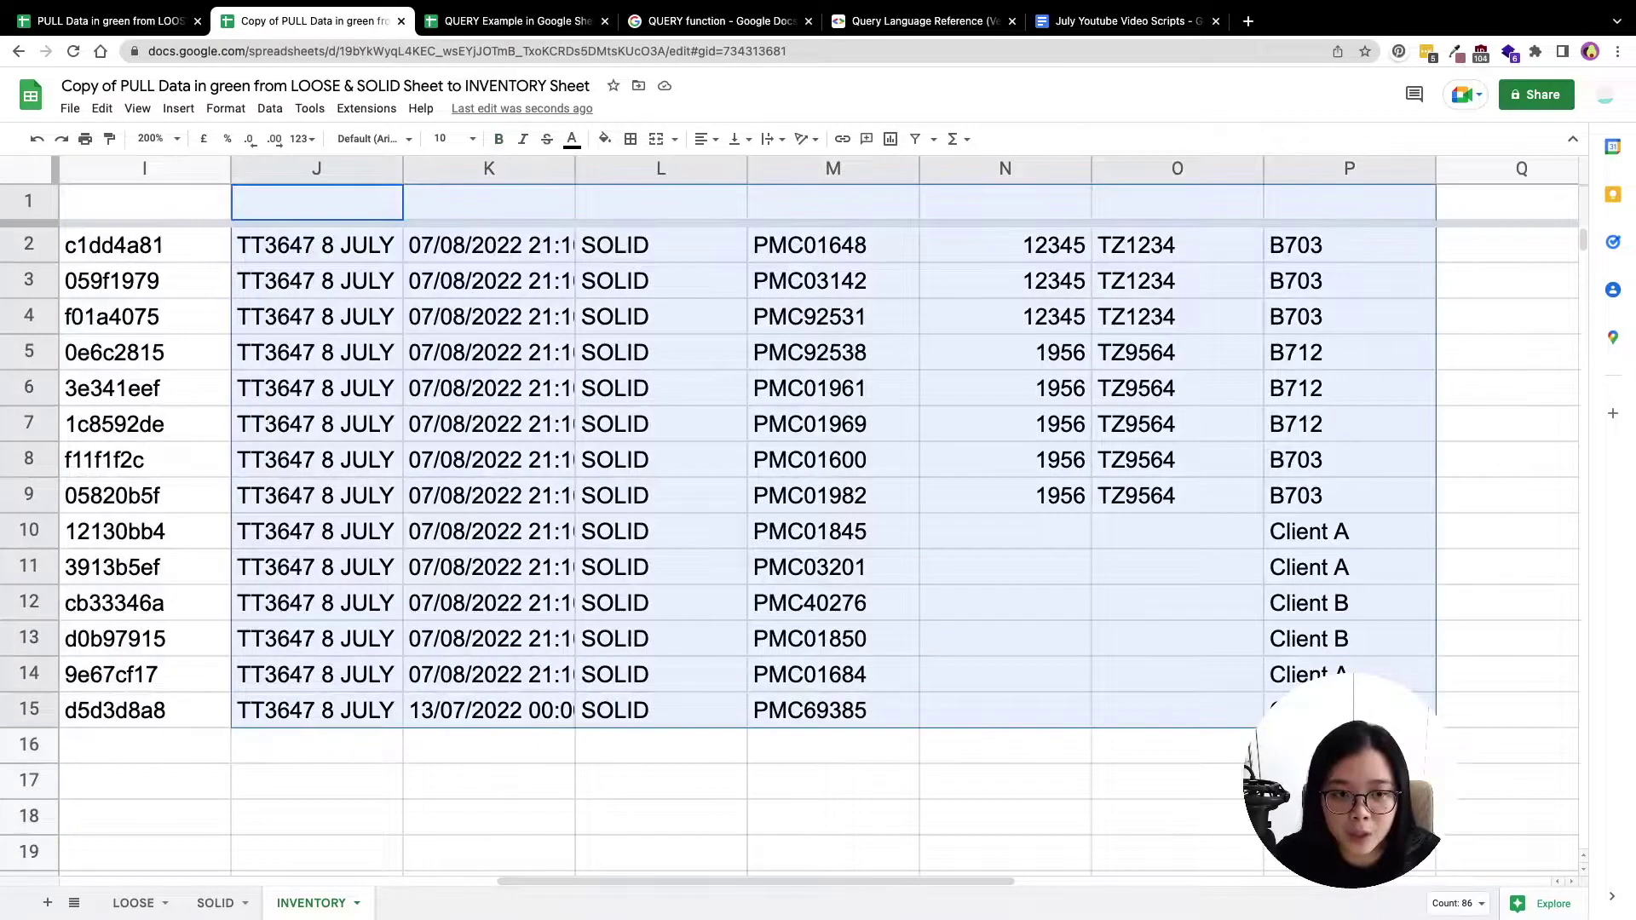
pyautogui.moveTo(788, 880); pyautogui.dragTo(419, 856)
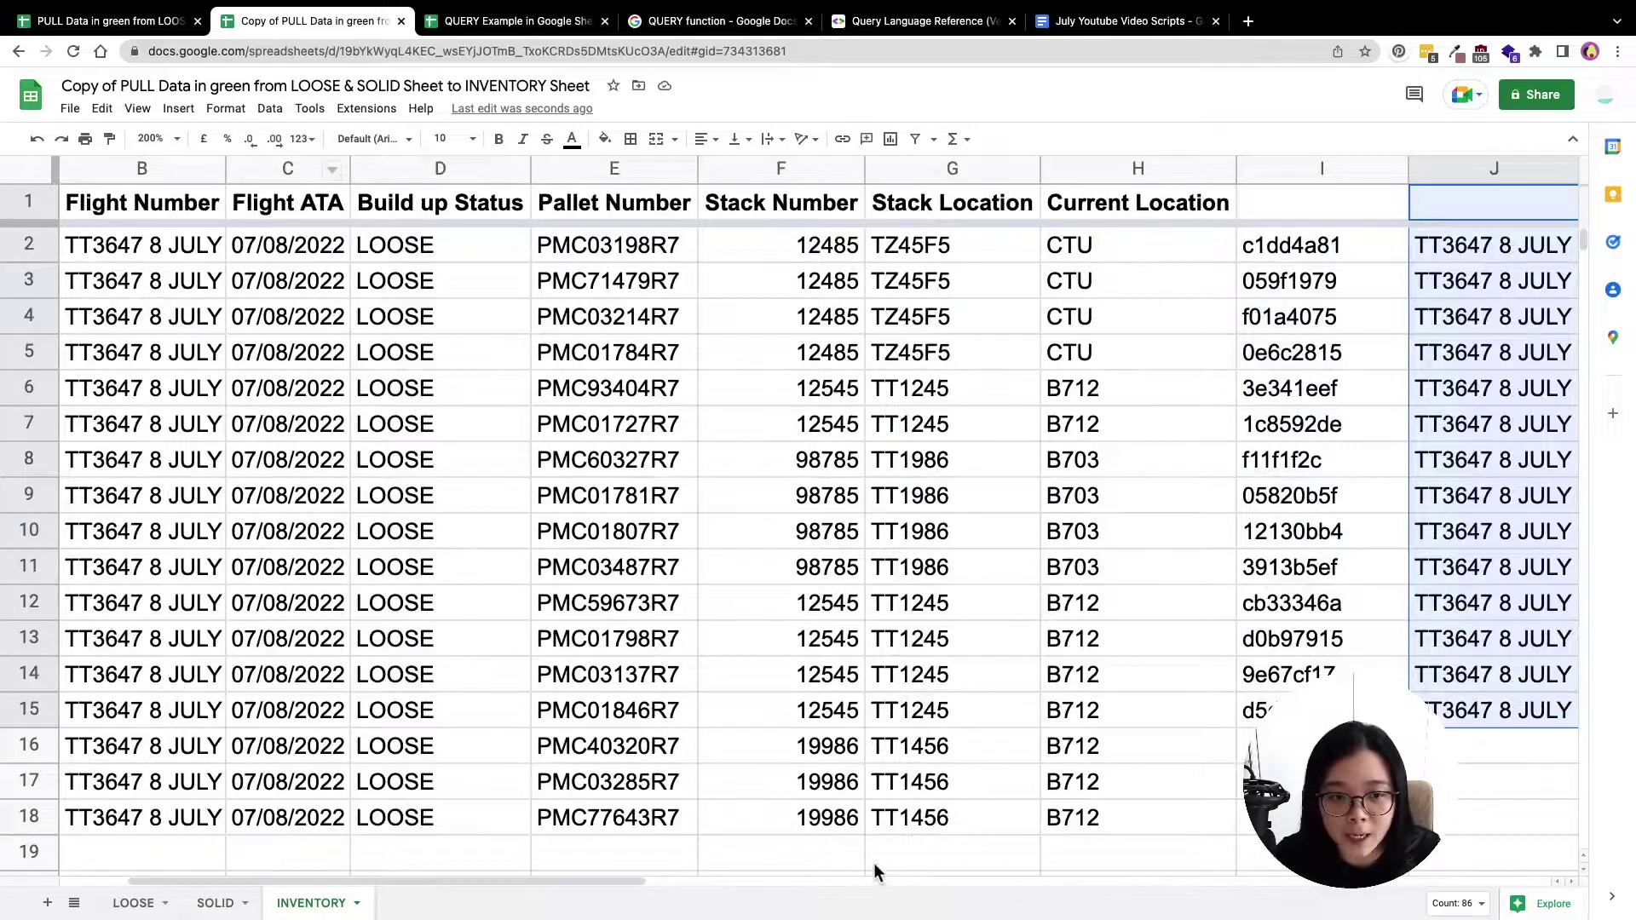
pyautogui.moveTo(634, 881); pyautogui.dragTo(566, 881)
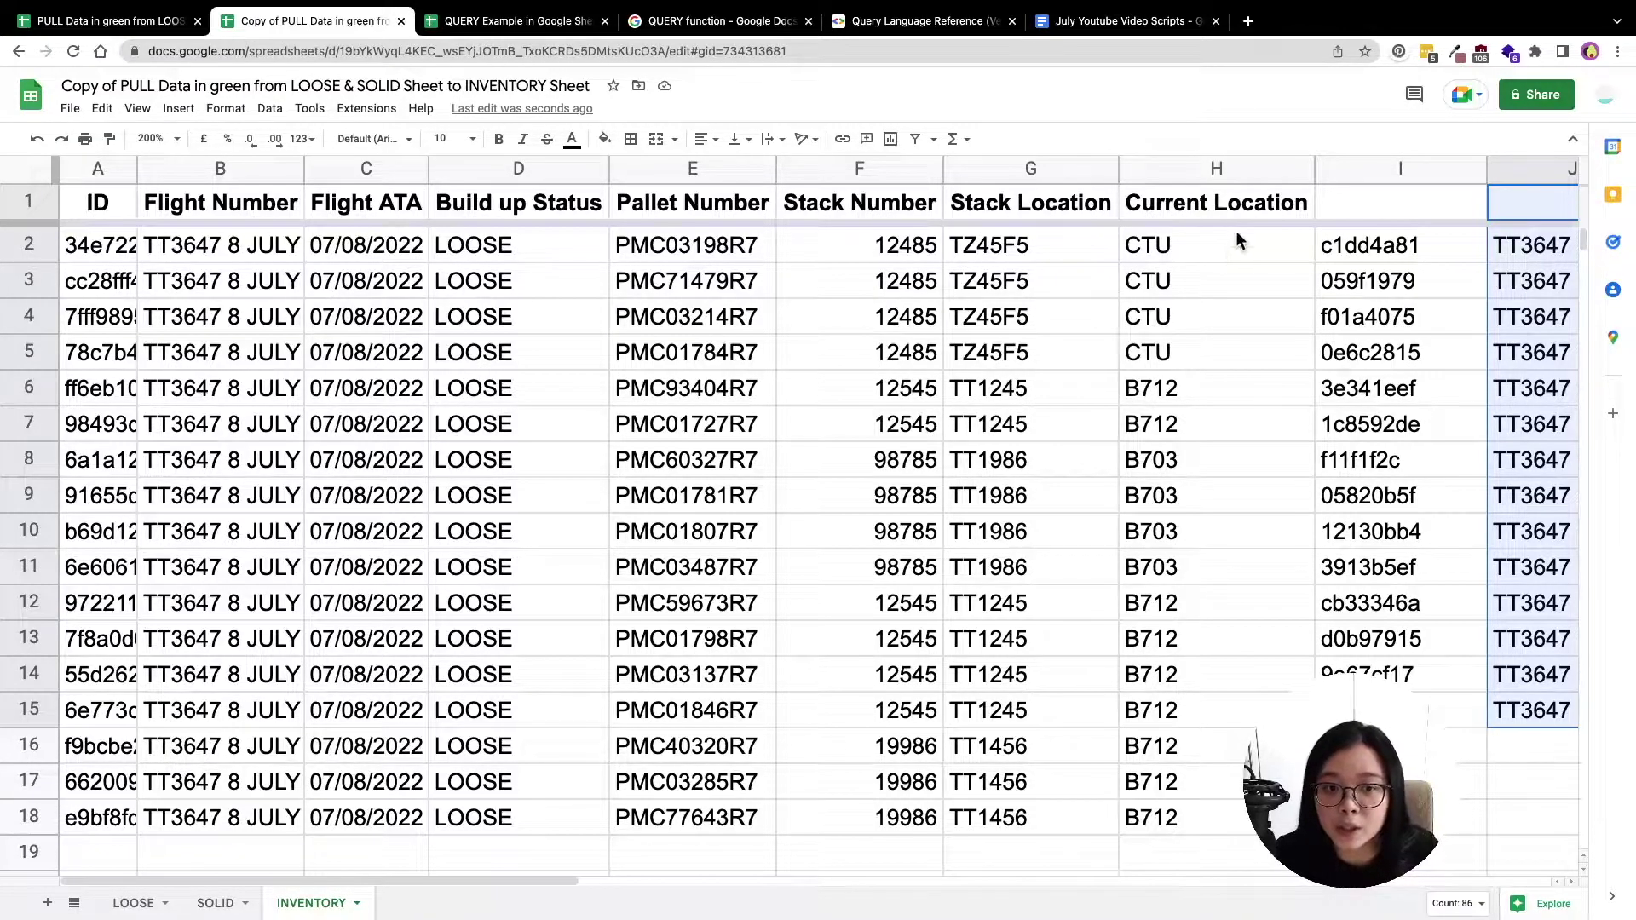
pyautogui.moveTo(1241, 242); pyautogui.dragTo(94, 814)
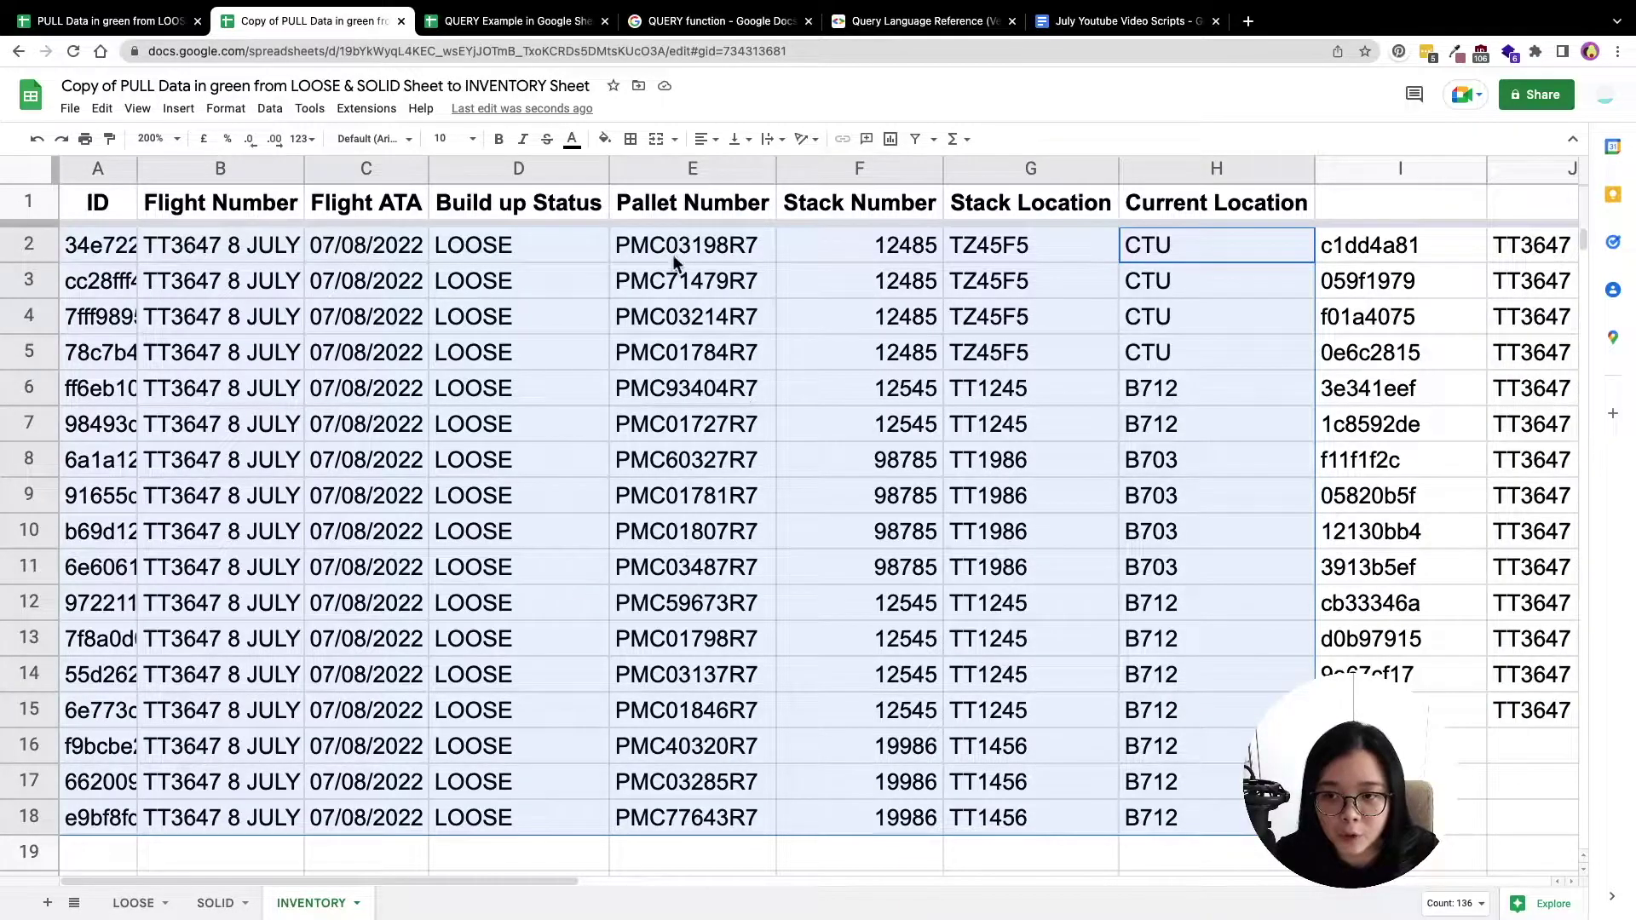
pyautogui.click(1189, 269)
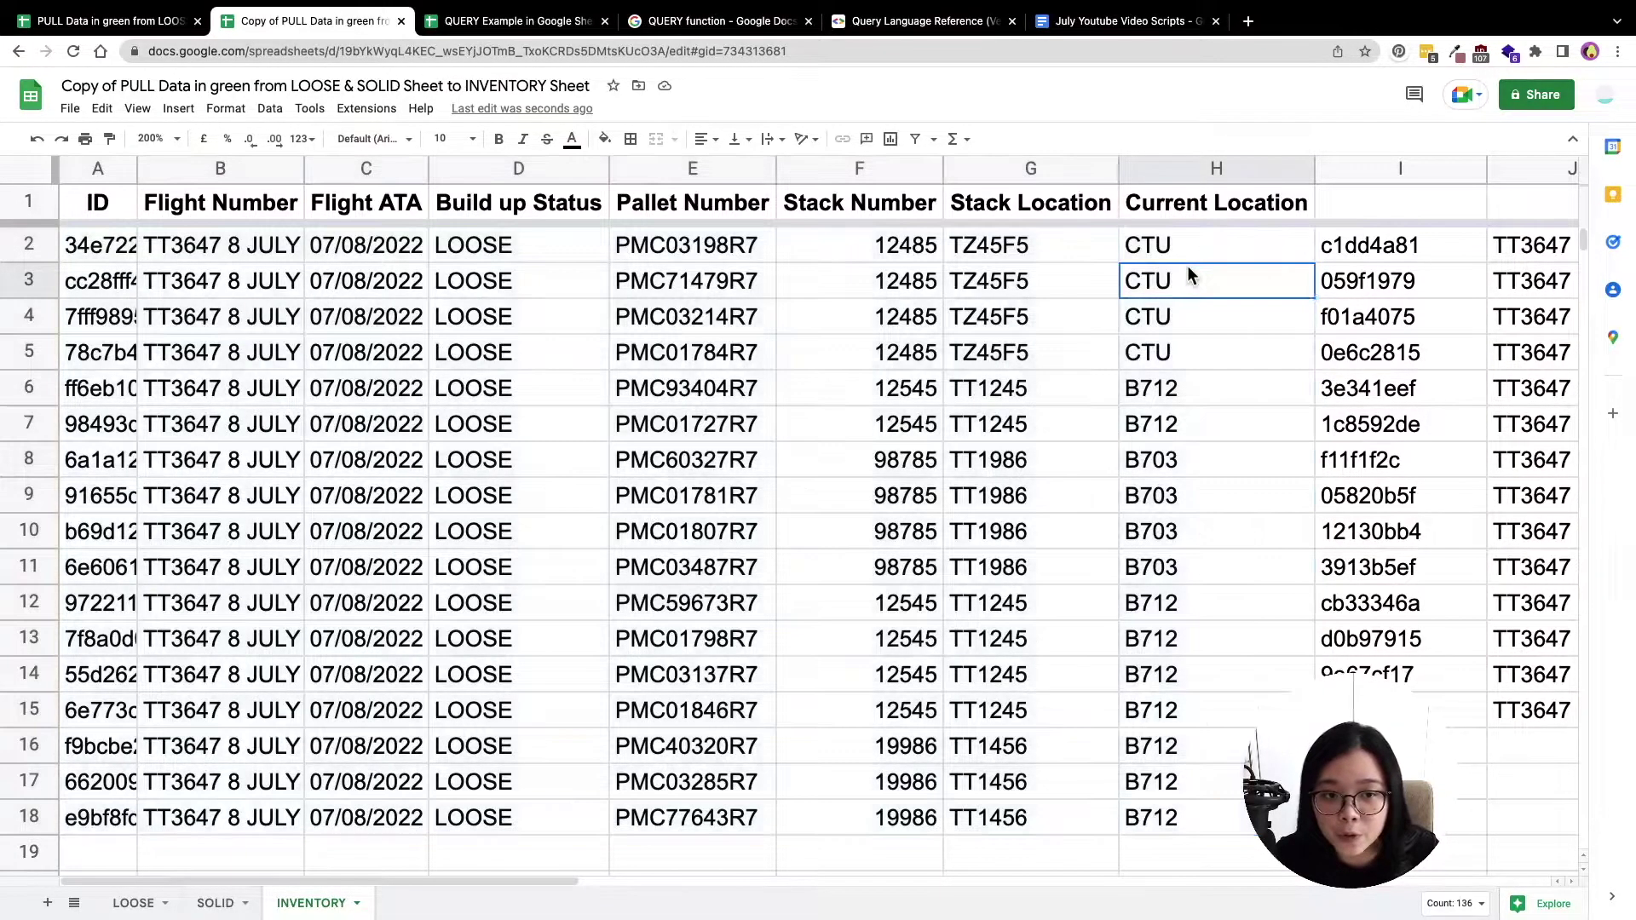
pyautogui.moveTo(1191, 235); pyautogui.dragTo(1204, 820)
pyautogui.click(1201, 782)
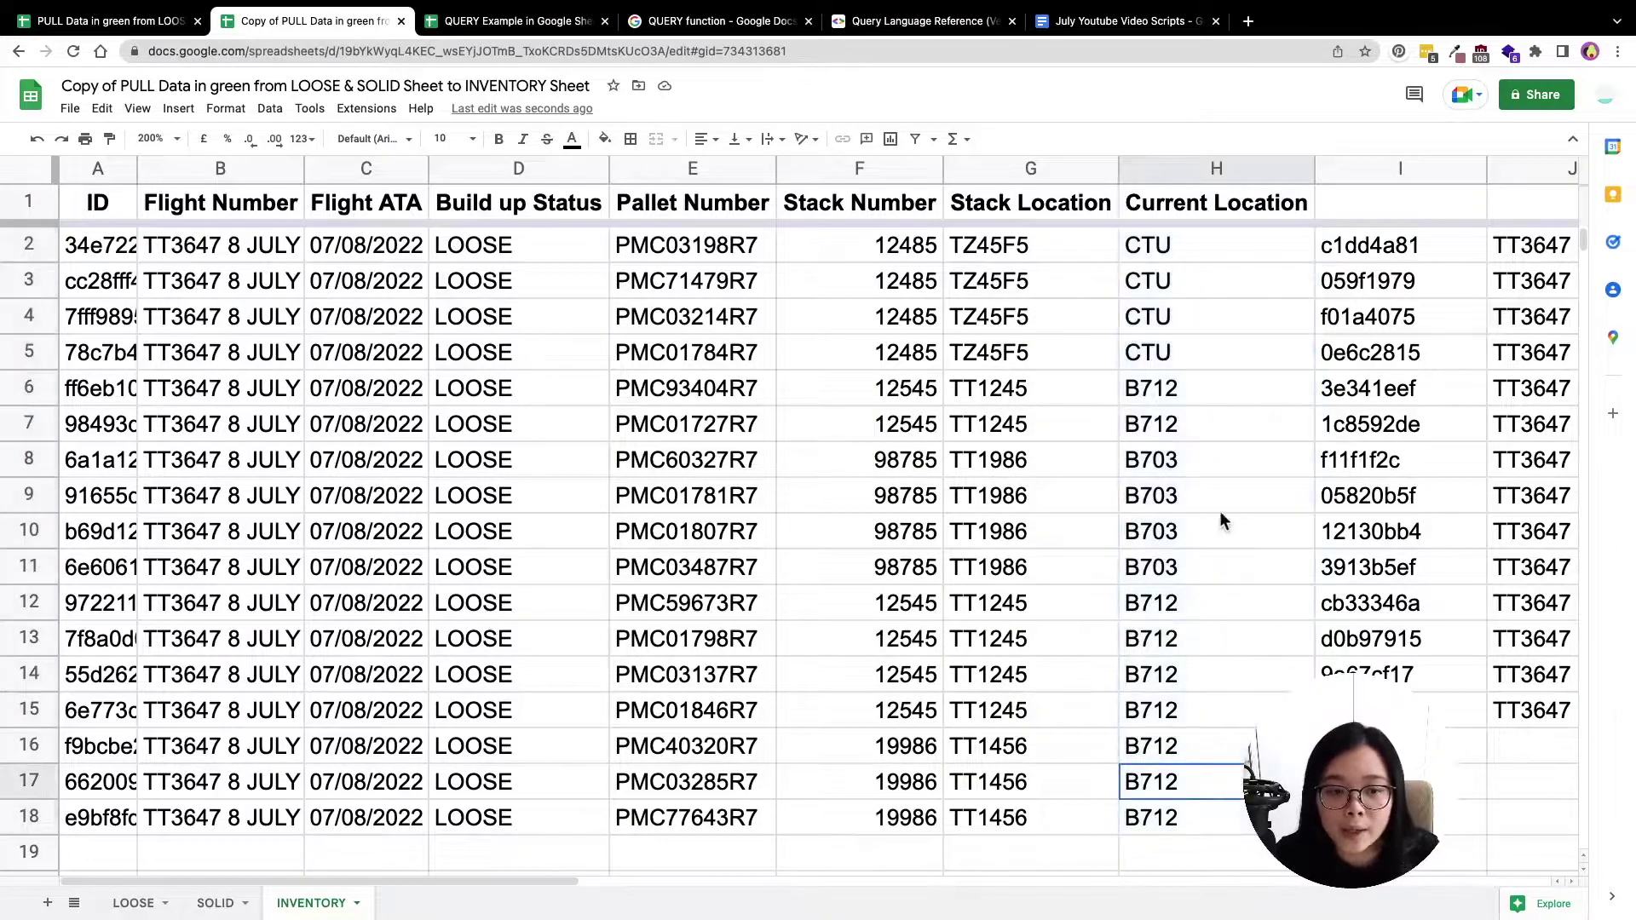
pyautogui.click(1133, 395)
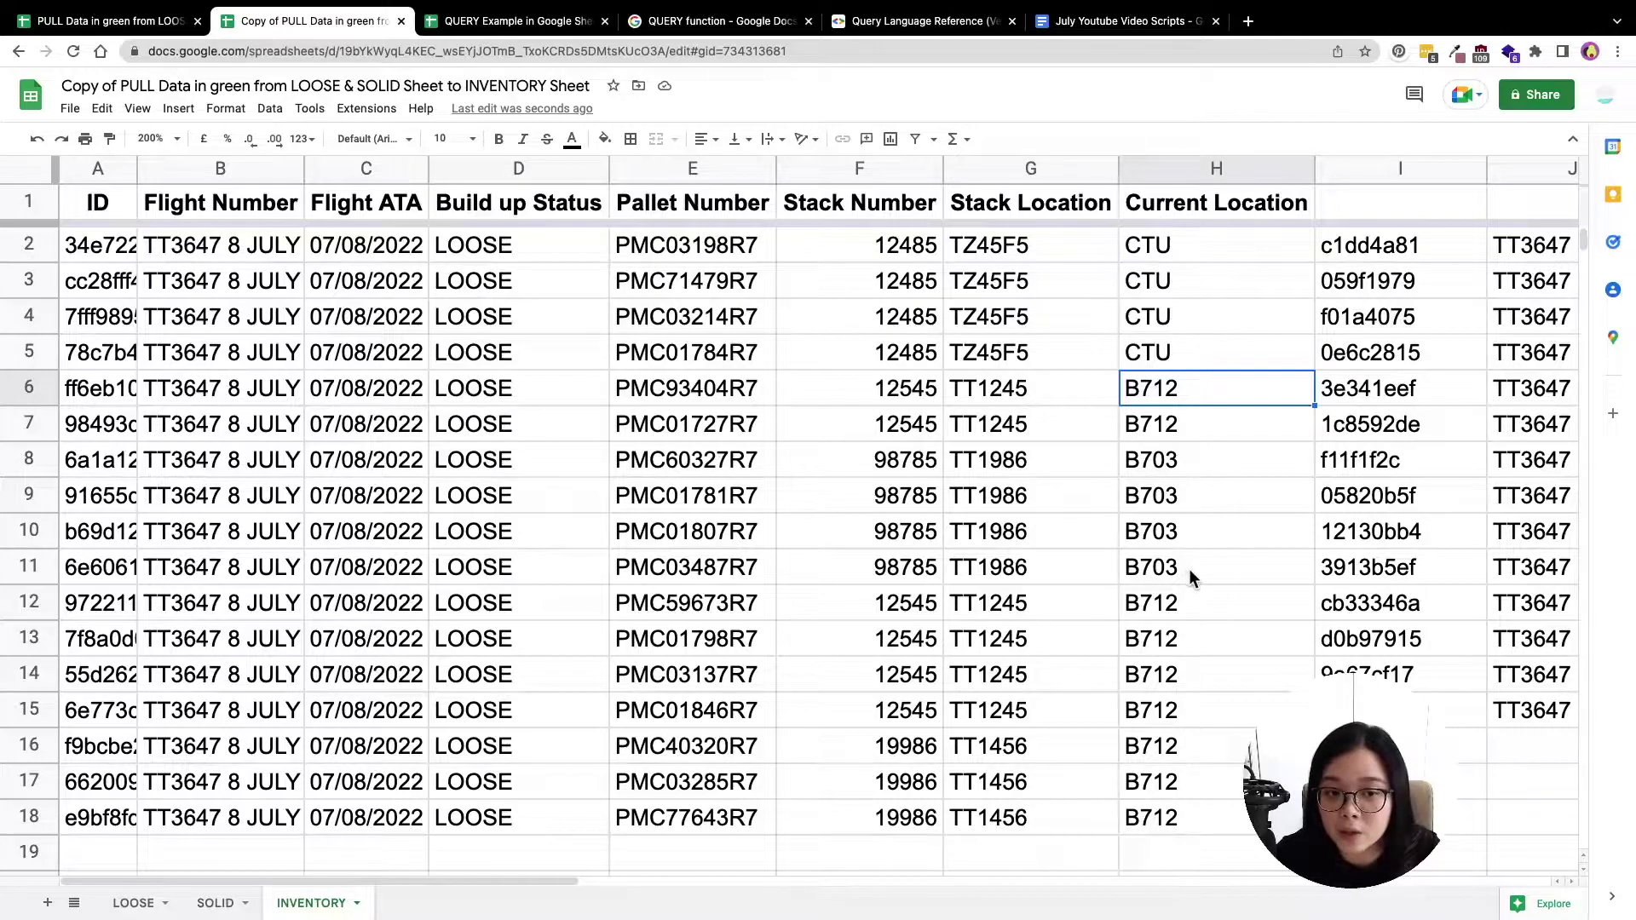
# Add the condition WHERE M = 'B712' after the selected columns in the LOOSE query in cell A2
pyautogui.click(99, 256)
pyautogui.doubleClick(100, 251)
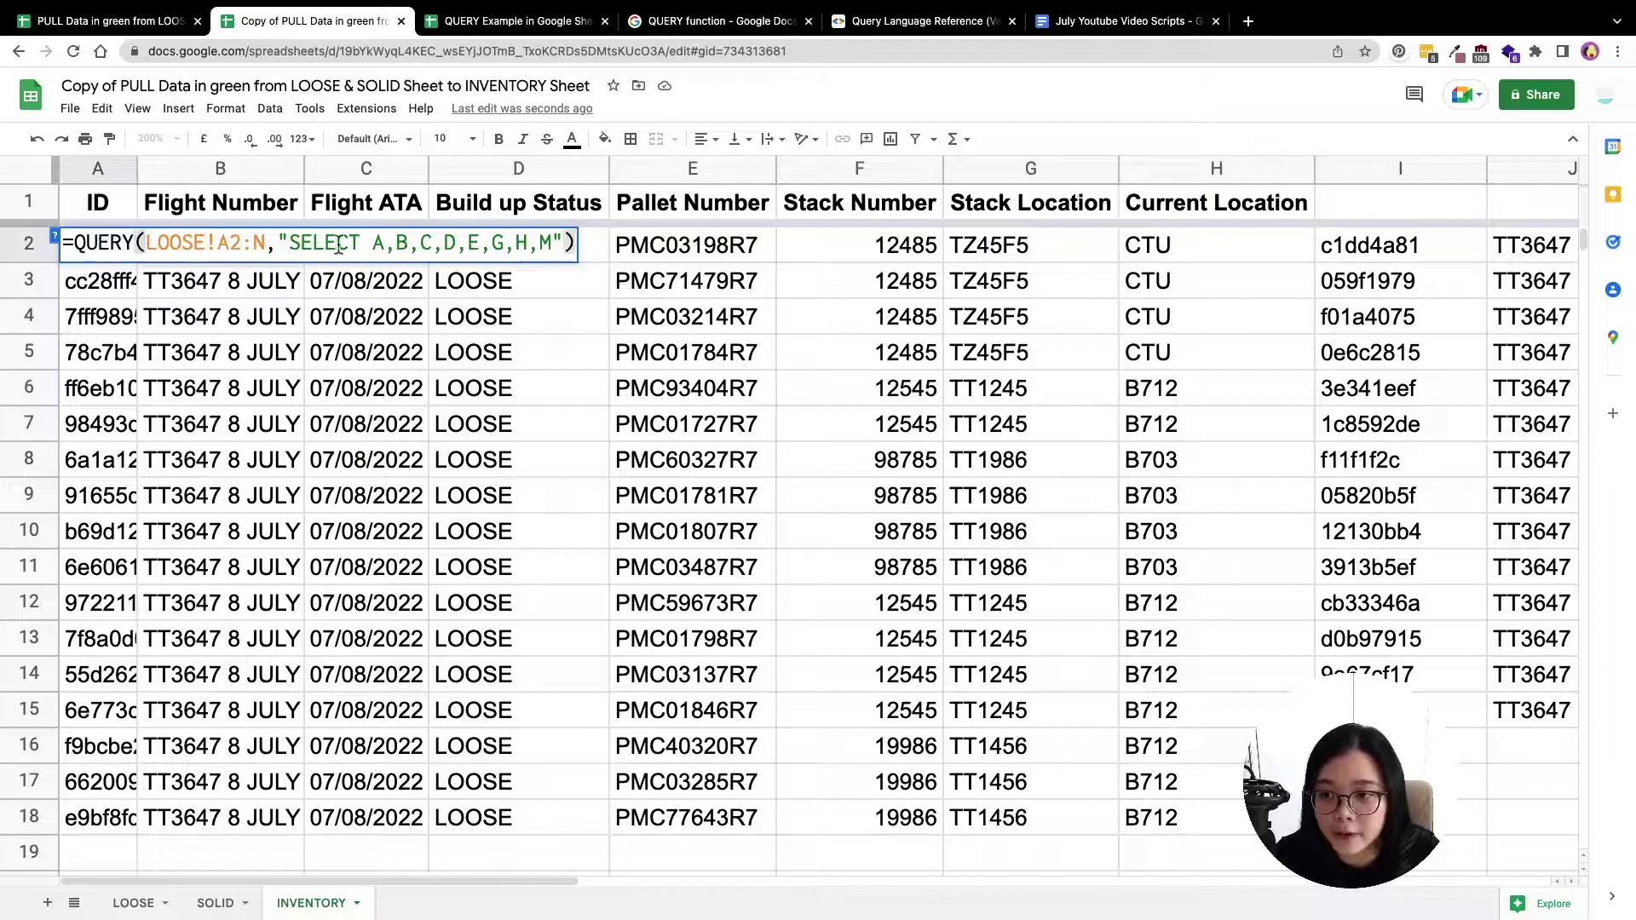
pyautogui.moveTo(291, 241); pyautogui.dragTo(504, 254)
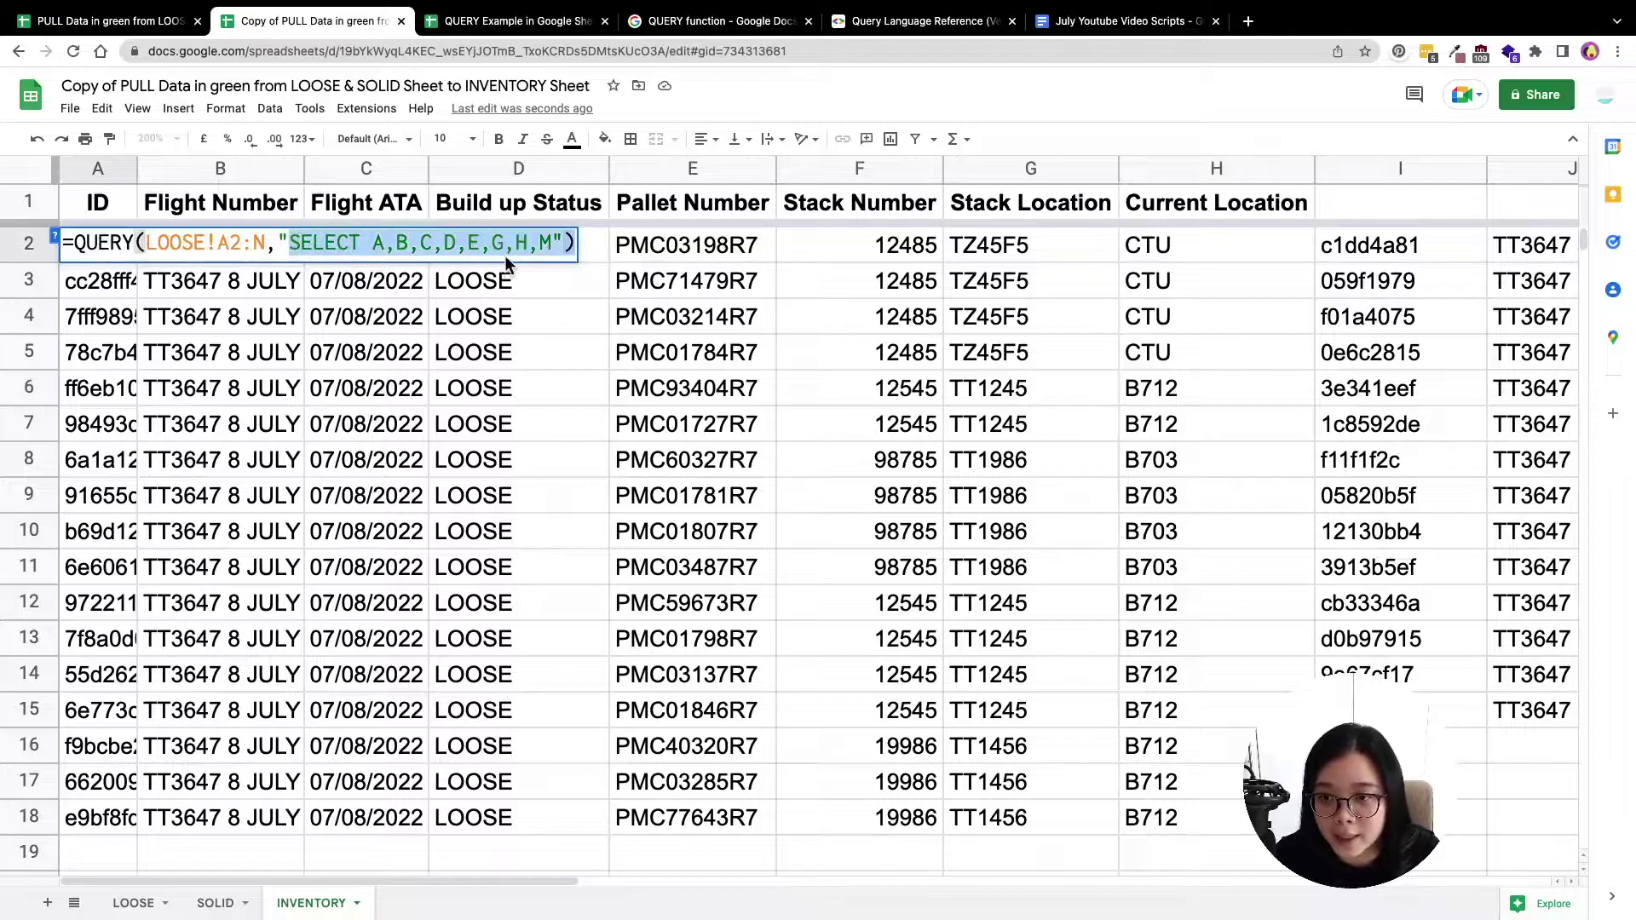
pyautogui.click(550, 243)
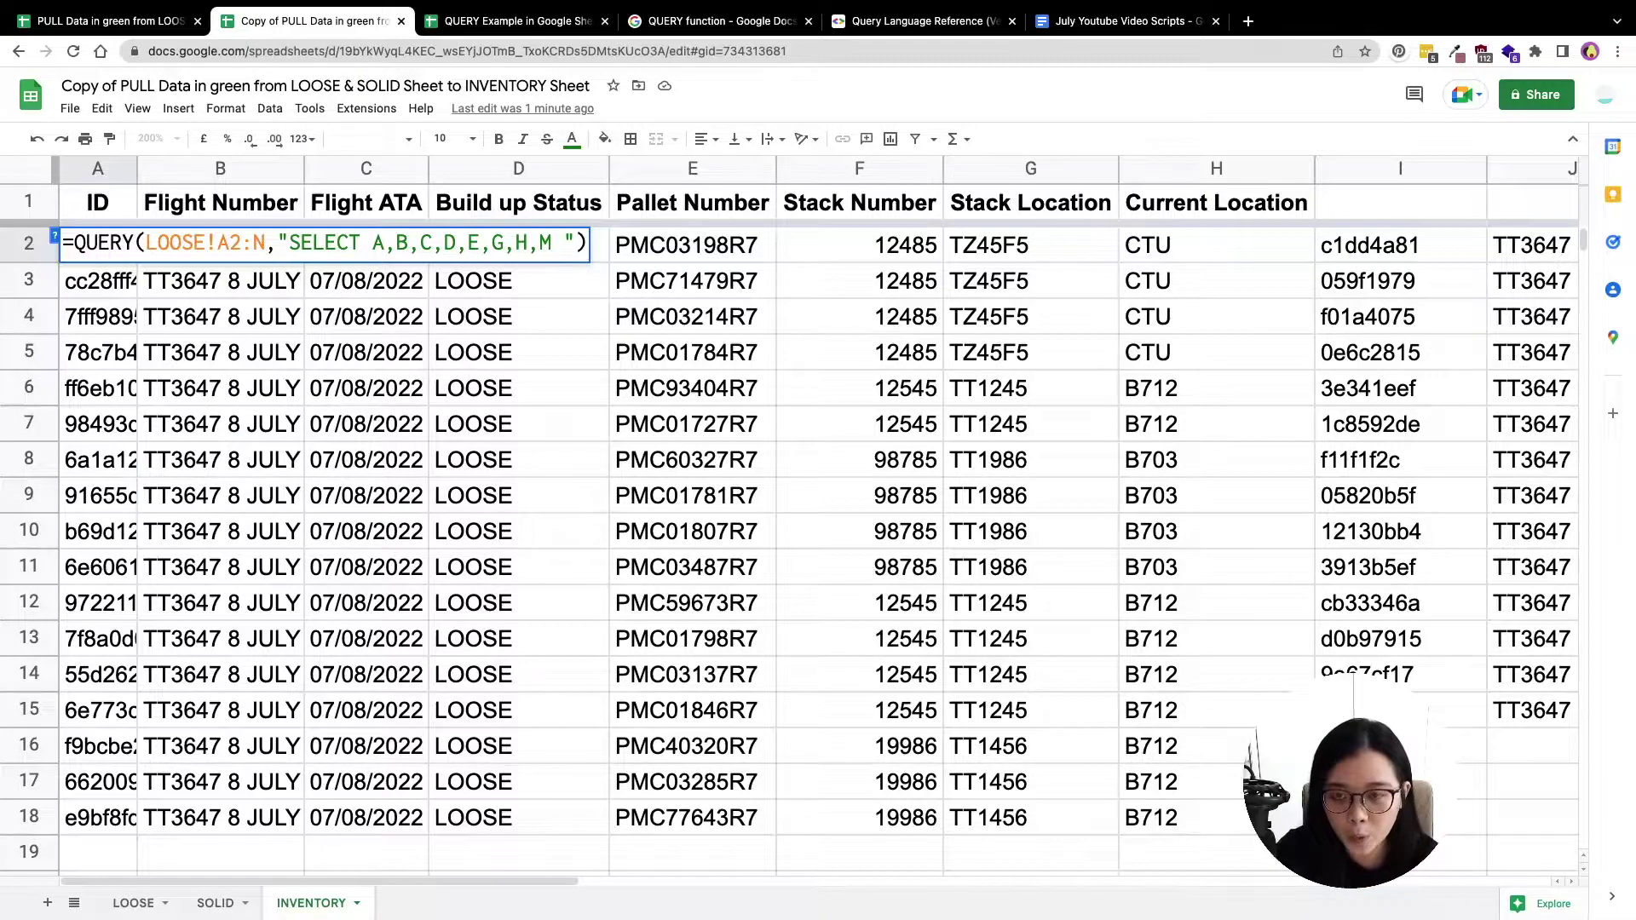
pyautogui.write('WHERE')
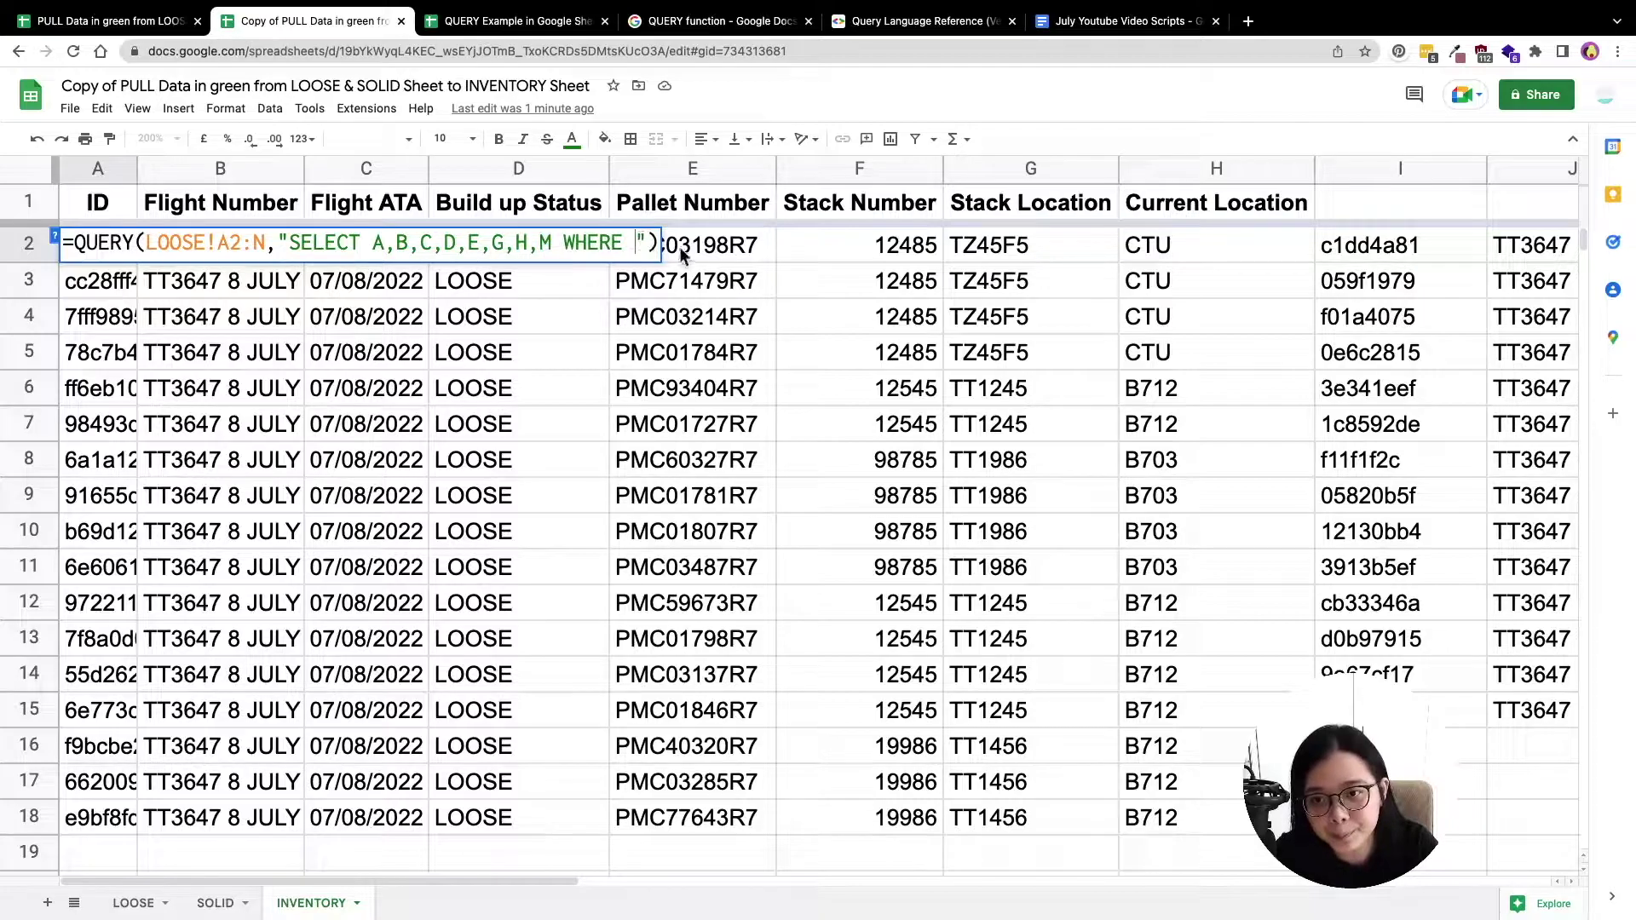
pyautogui.write('M ')
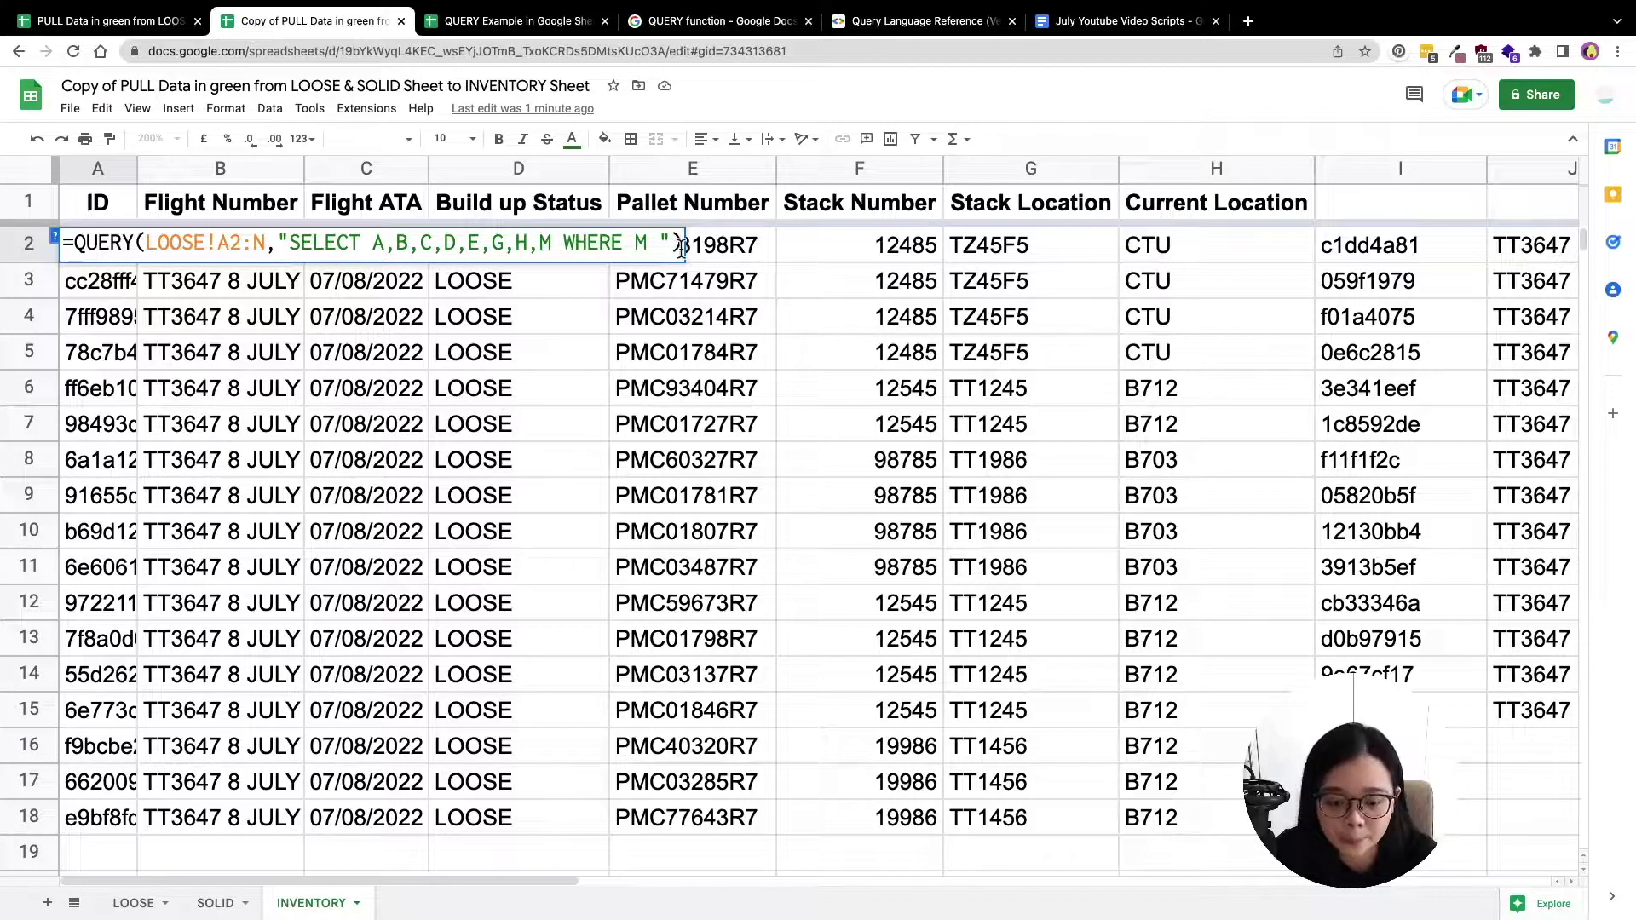
pyautogui.write("= 'B")
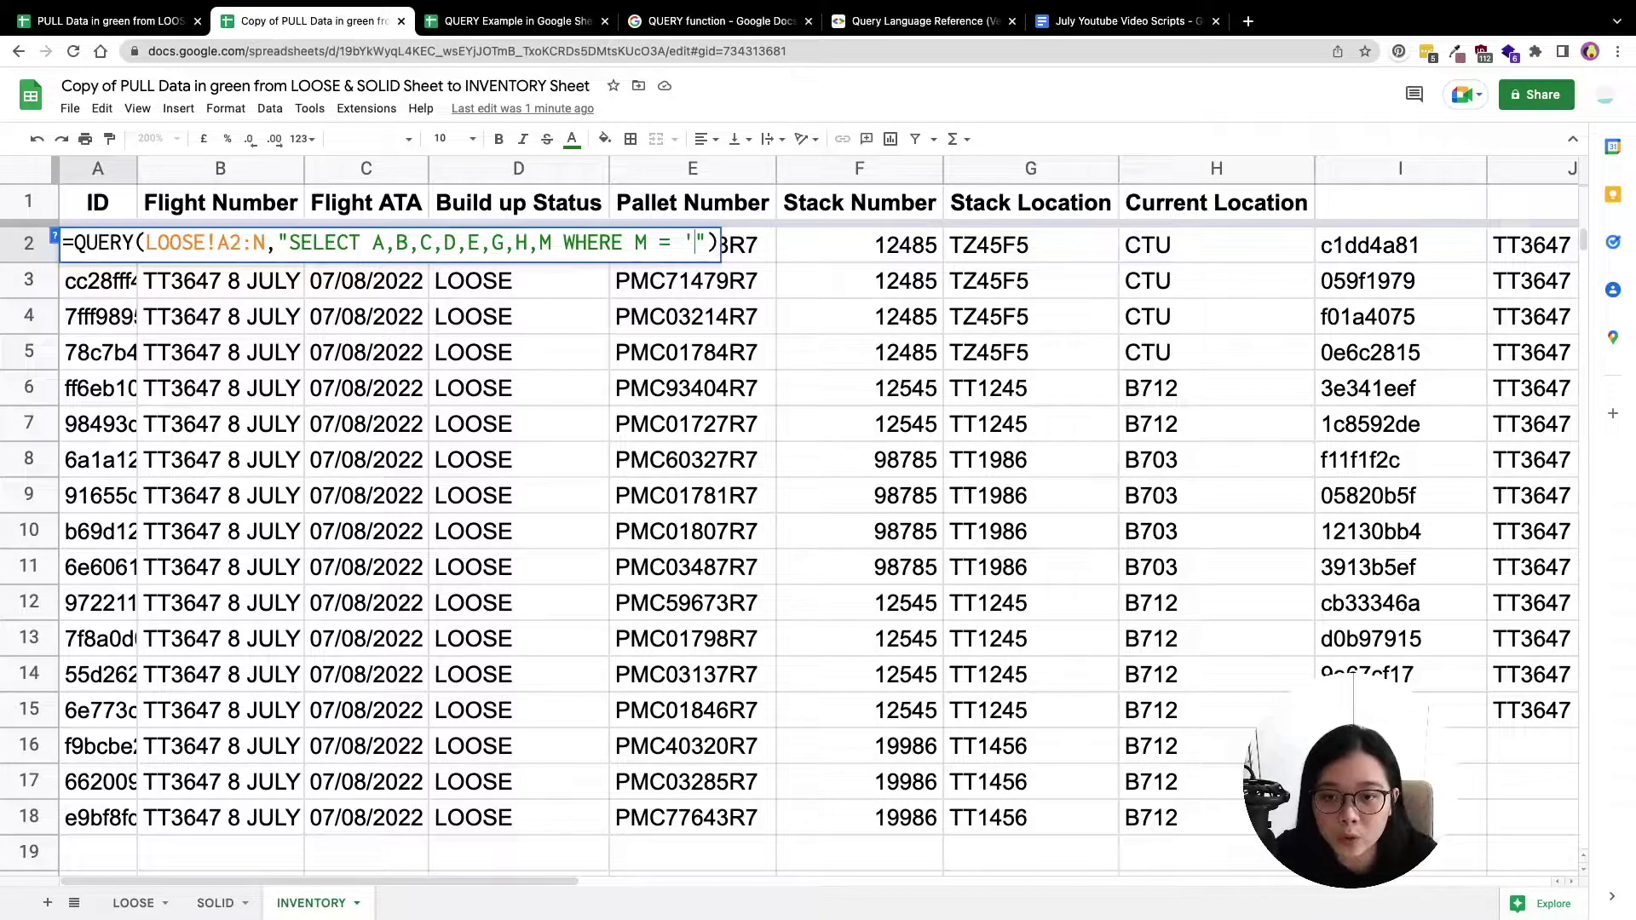
pyautogui.write("712' ")
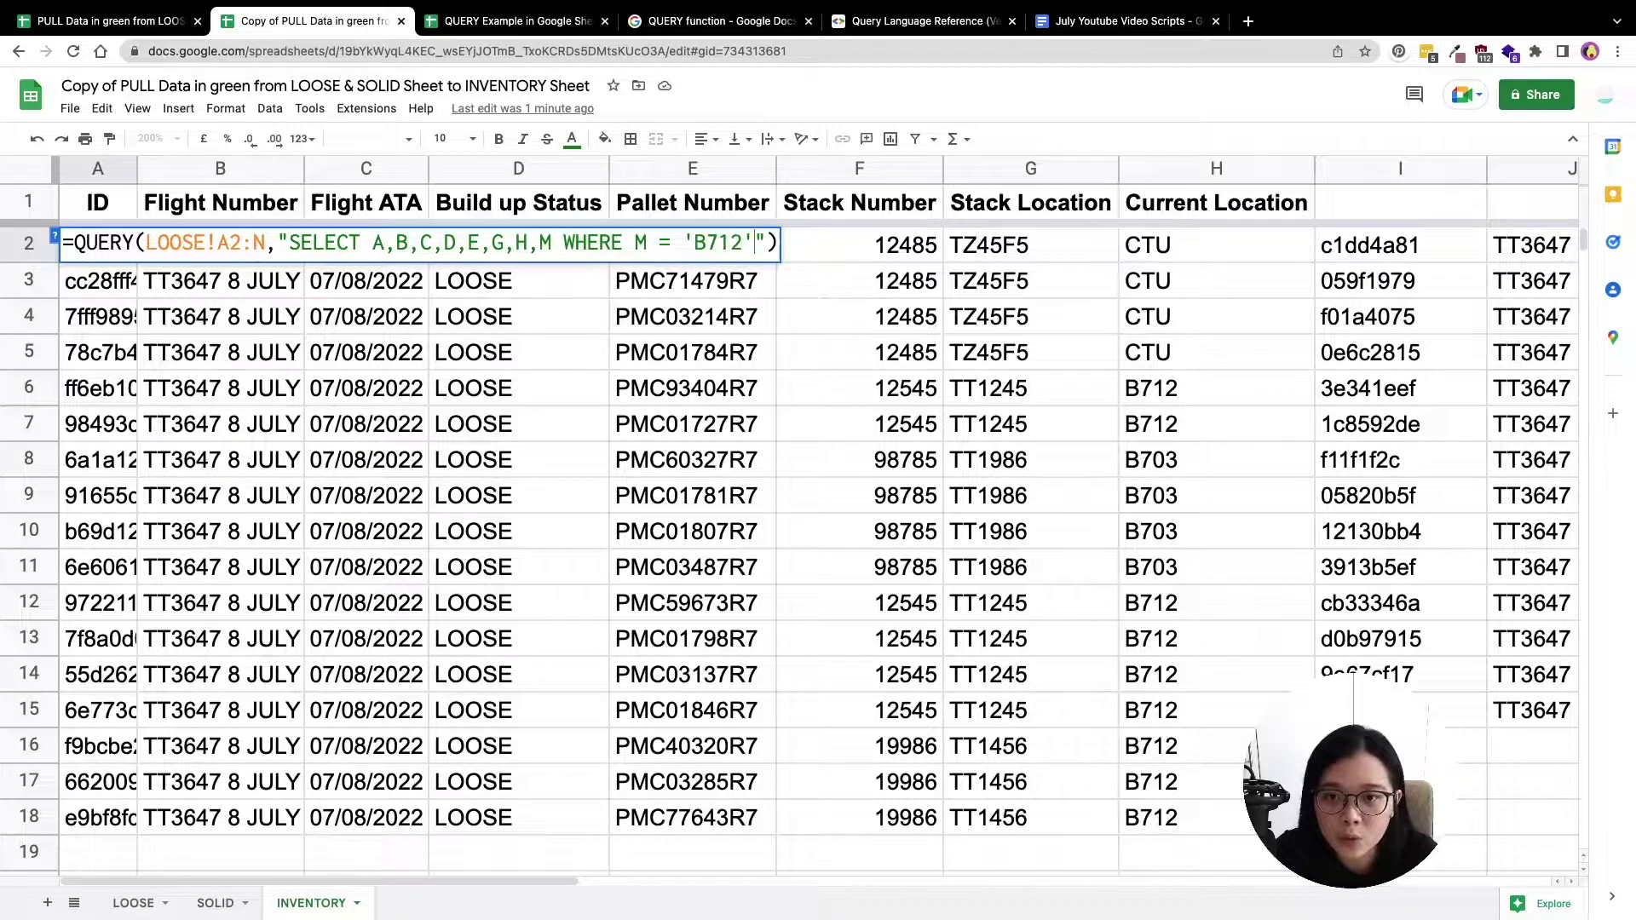
# Extend the WHERE clause of the LOOSE query with OR M = 'B703', apply the formula and check the filtered rows
pyautogui.write('OR M =')
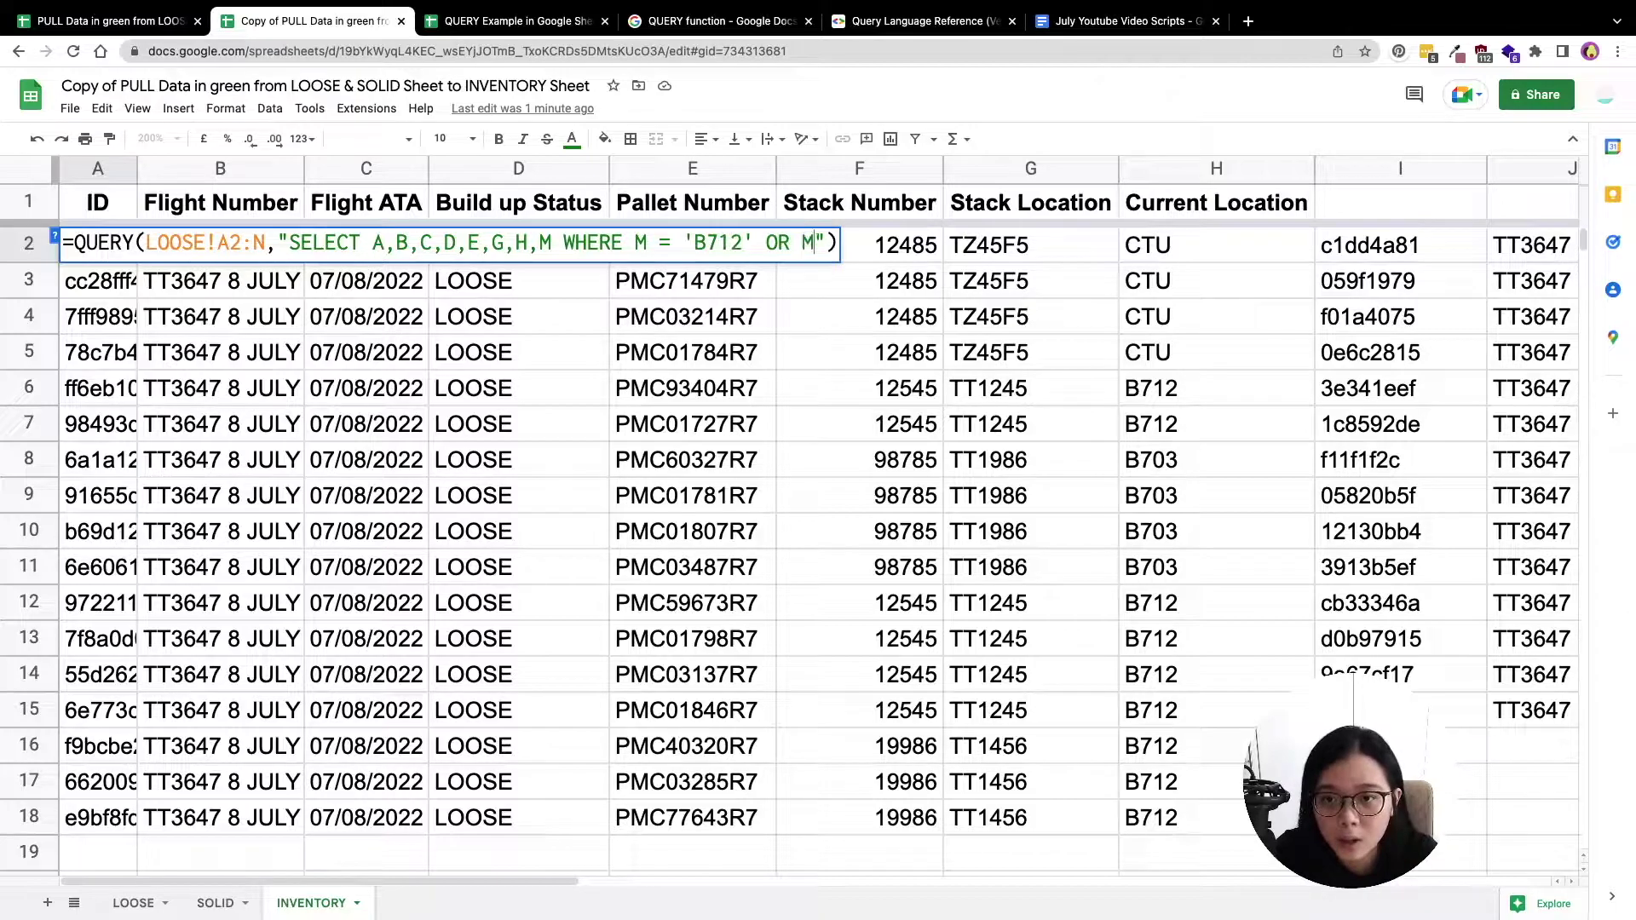
pyautogui.write(" '")
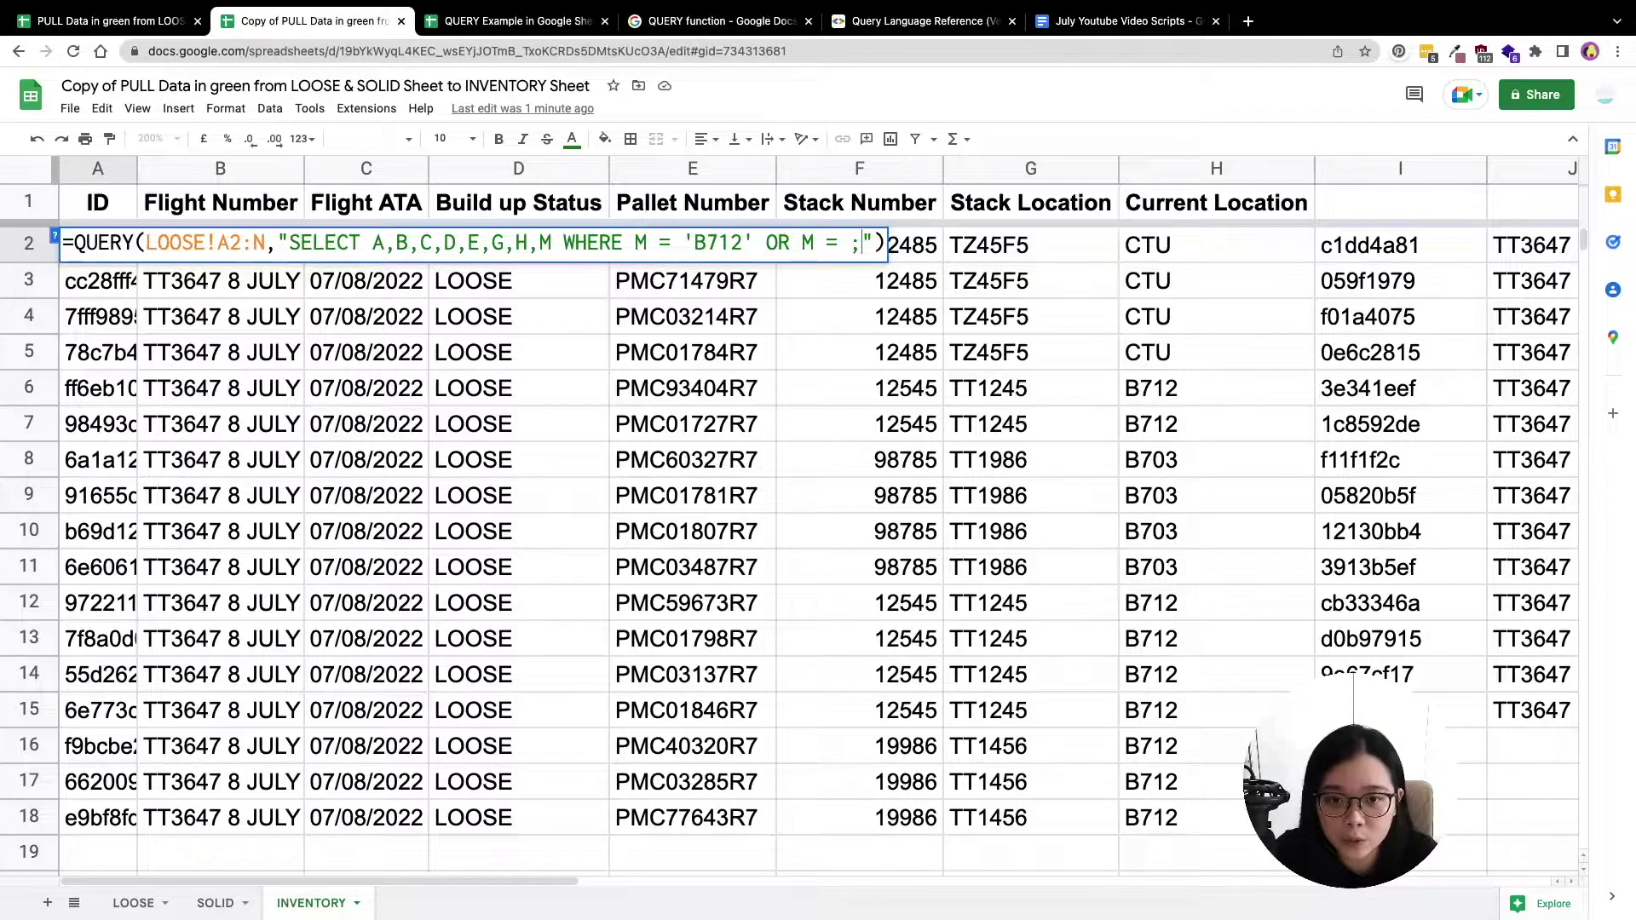
pyautogui.write('B')
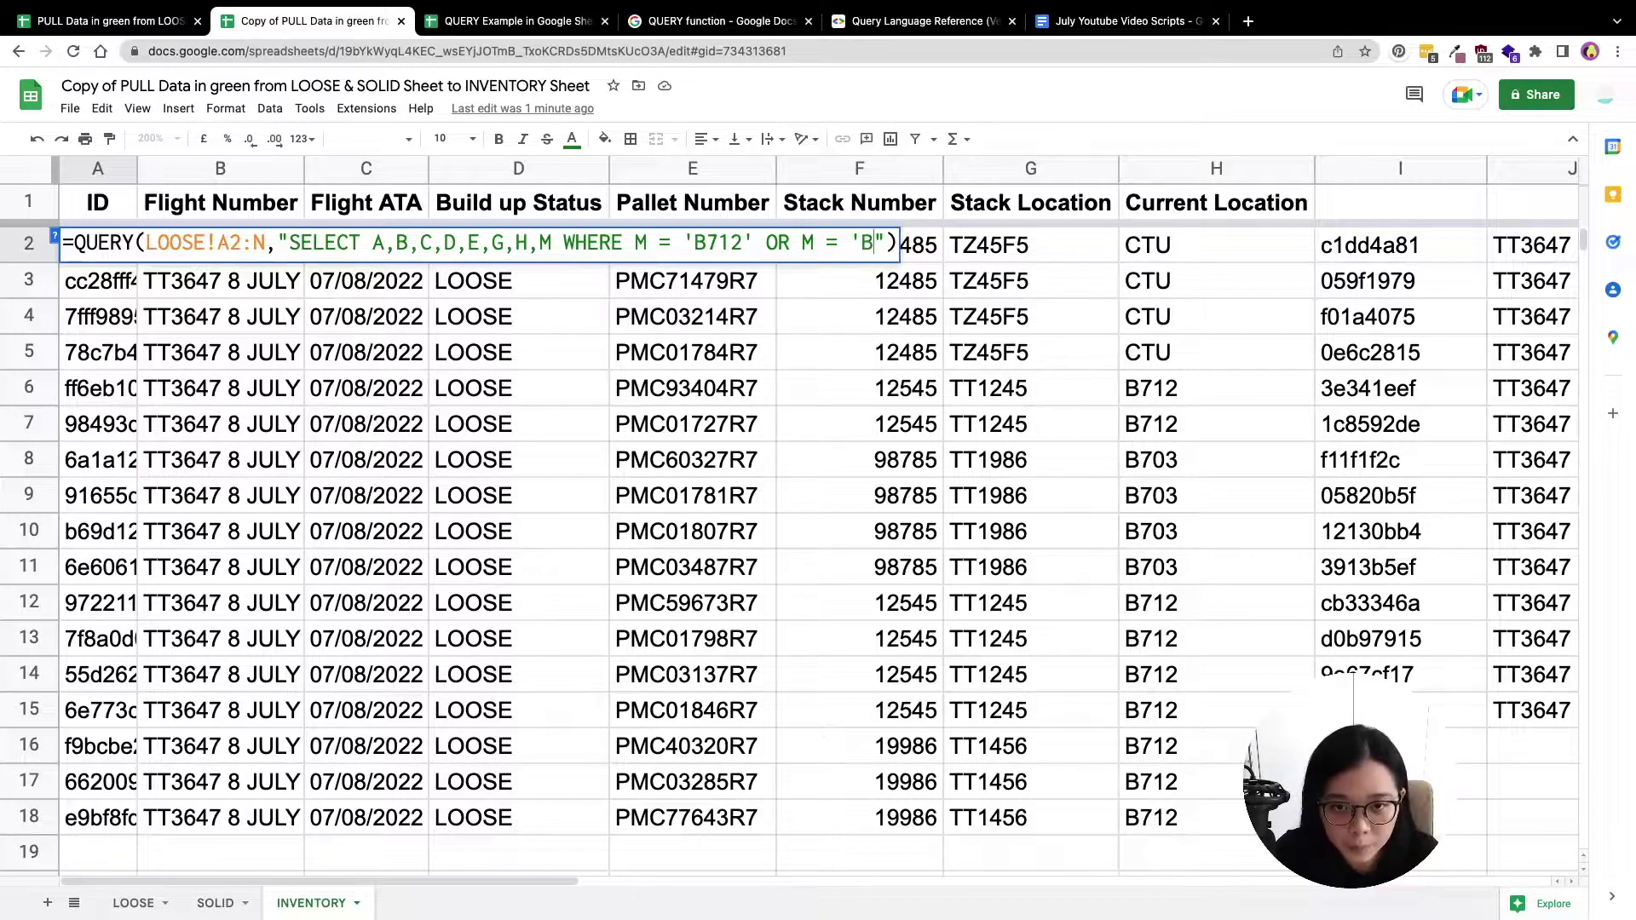
pyautogui.write("703'")
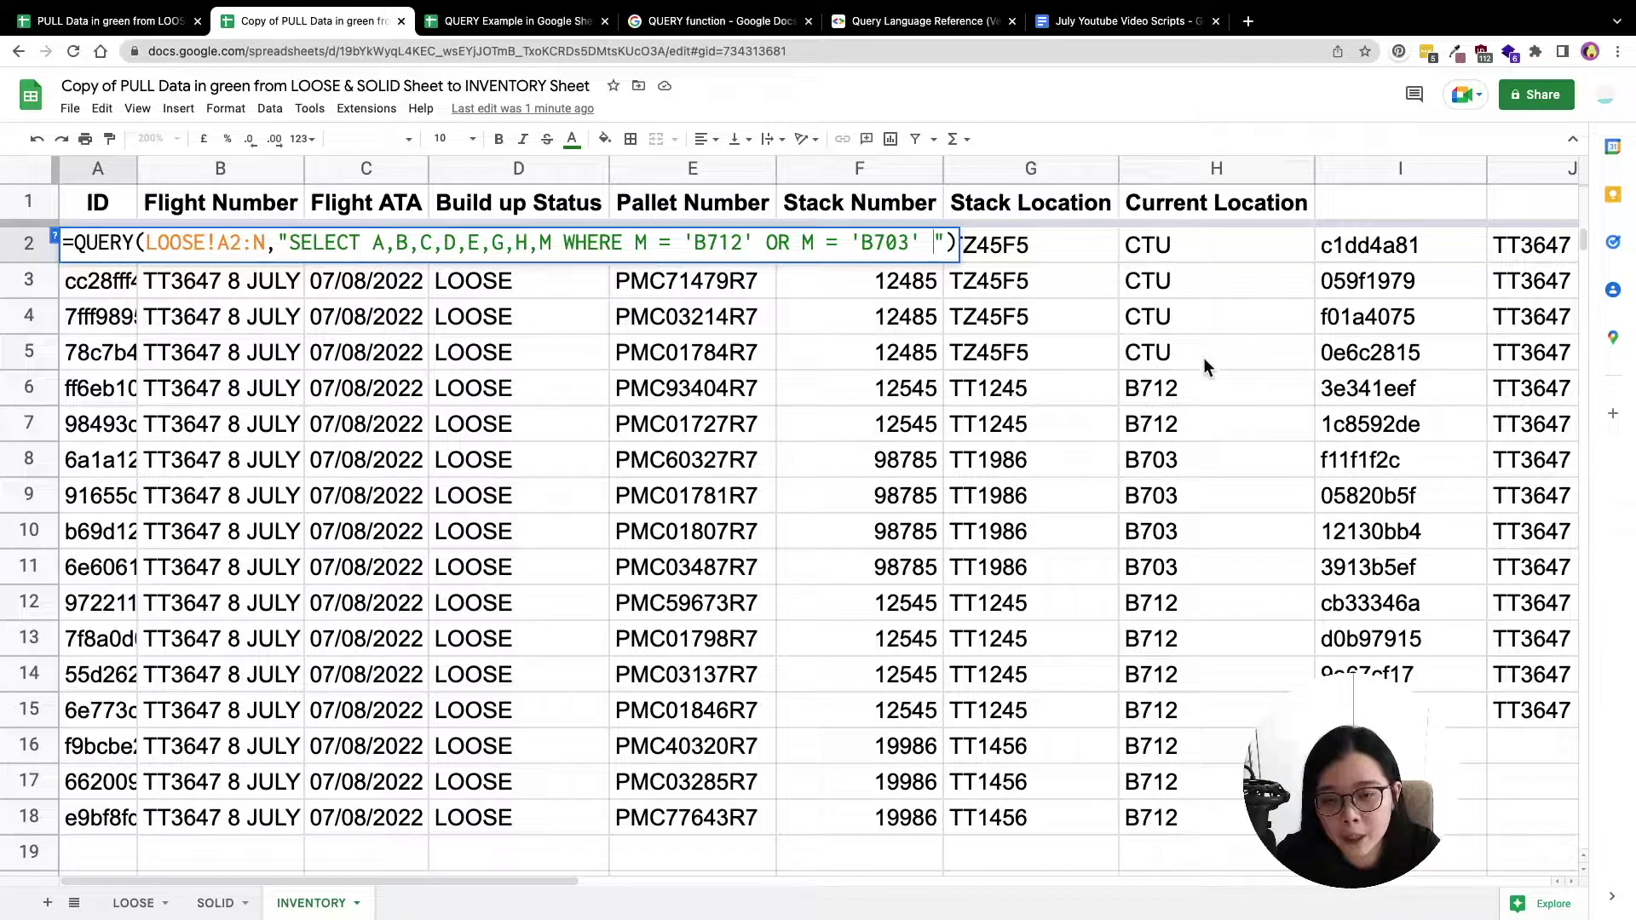
pyautogui.moveTo(692, 245); pyautogui.dragTo(741, 247)
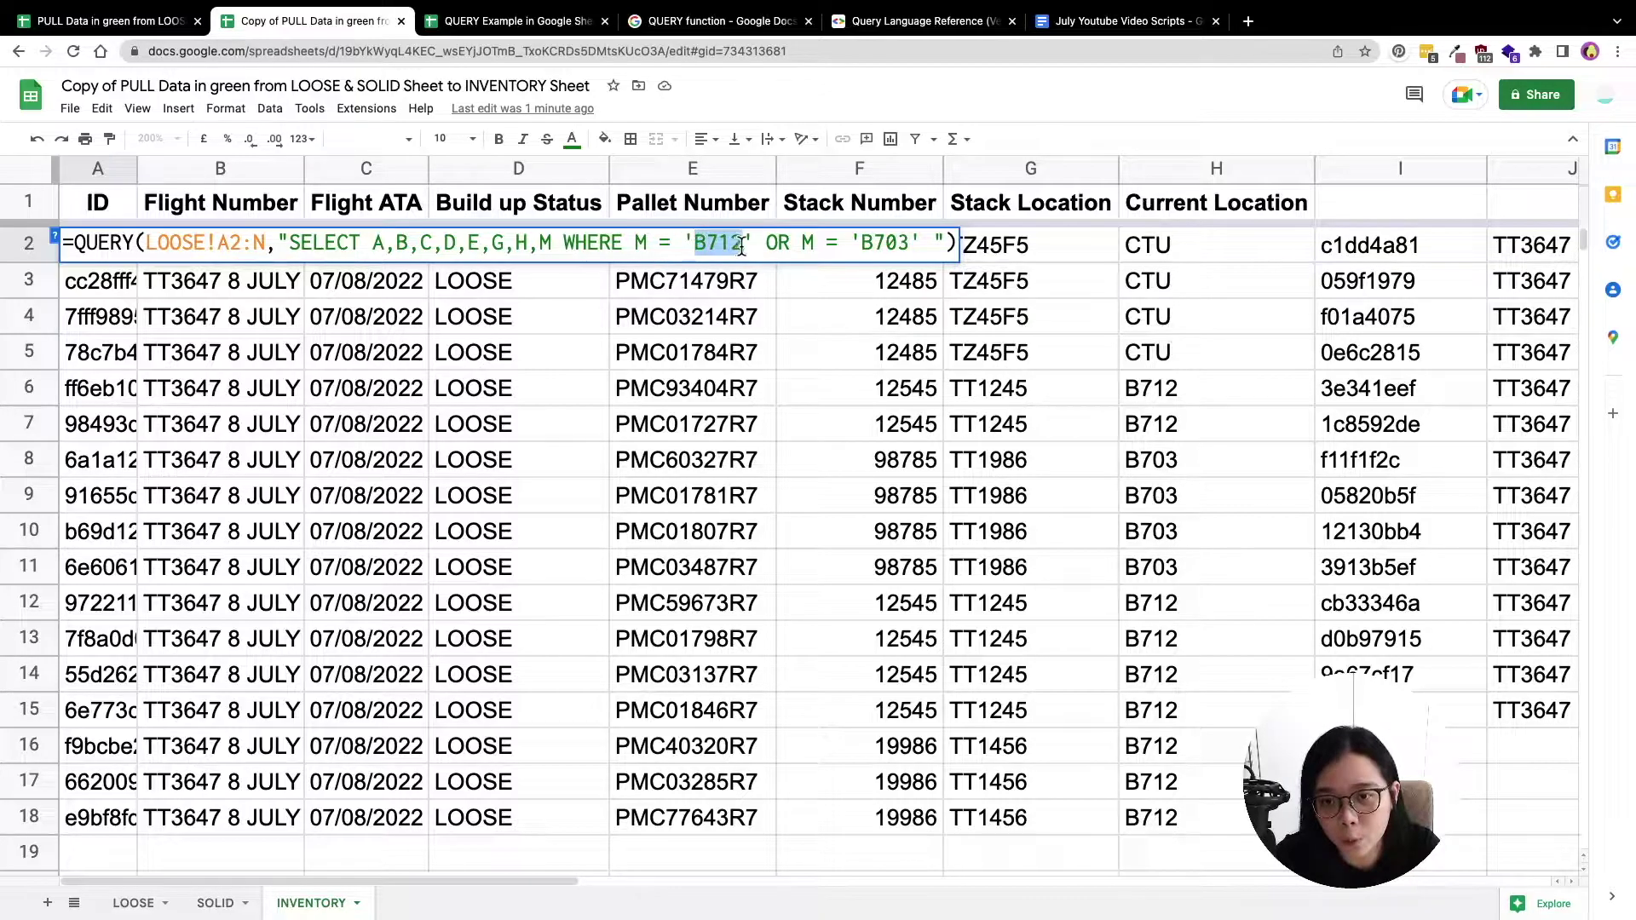
pyautogui.moveTo(858, 244); pyautogui.dragTo(905, 248)
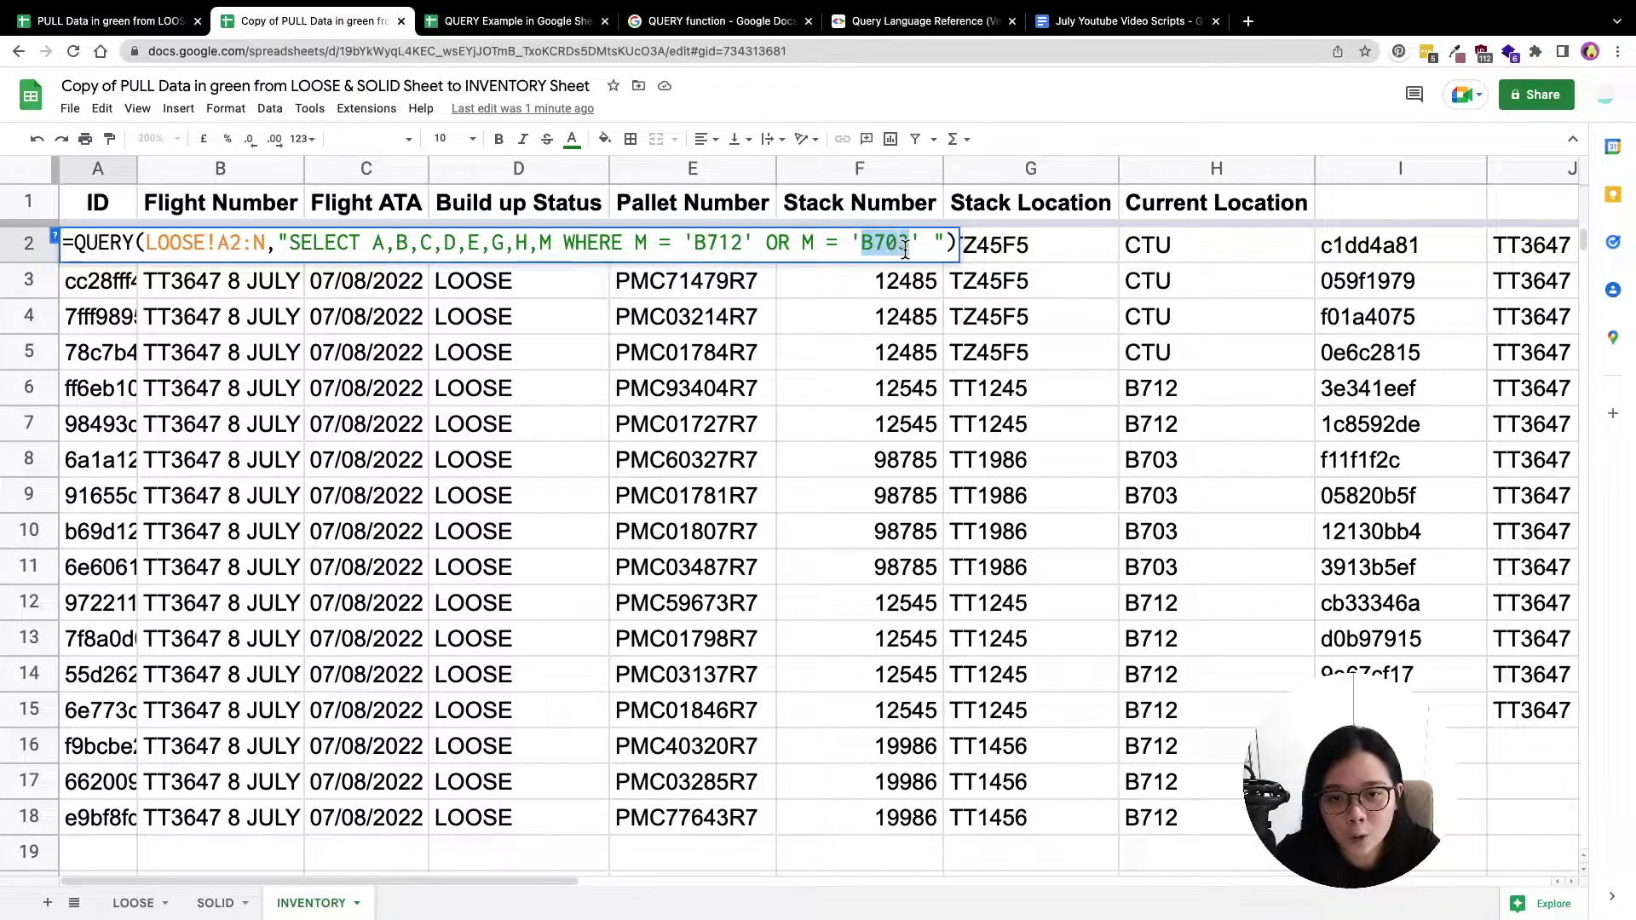
pyautogui.click(904, 248)
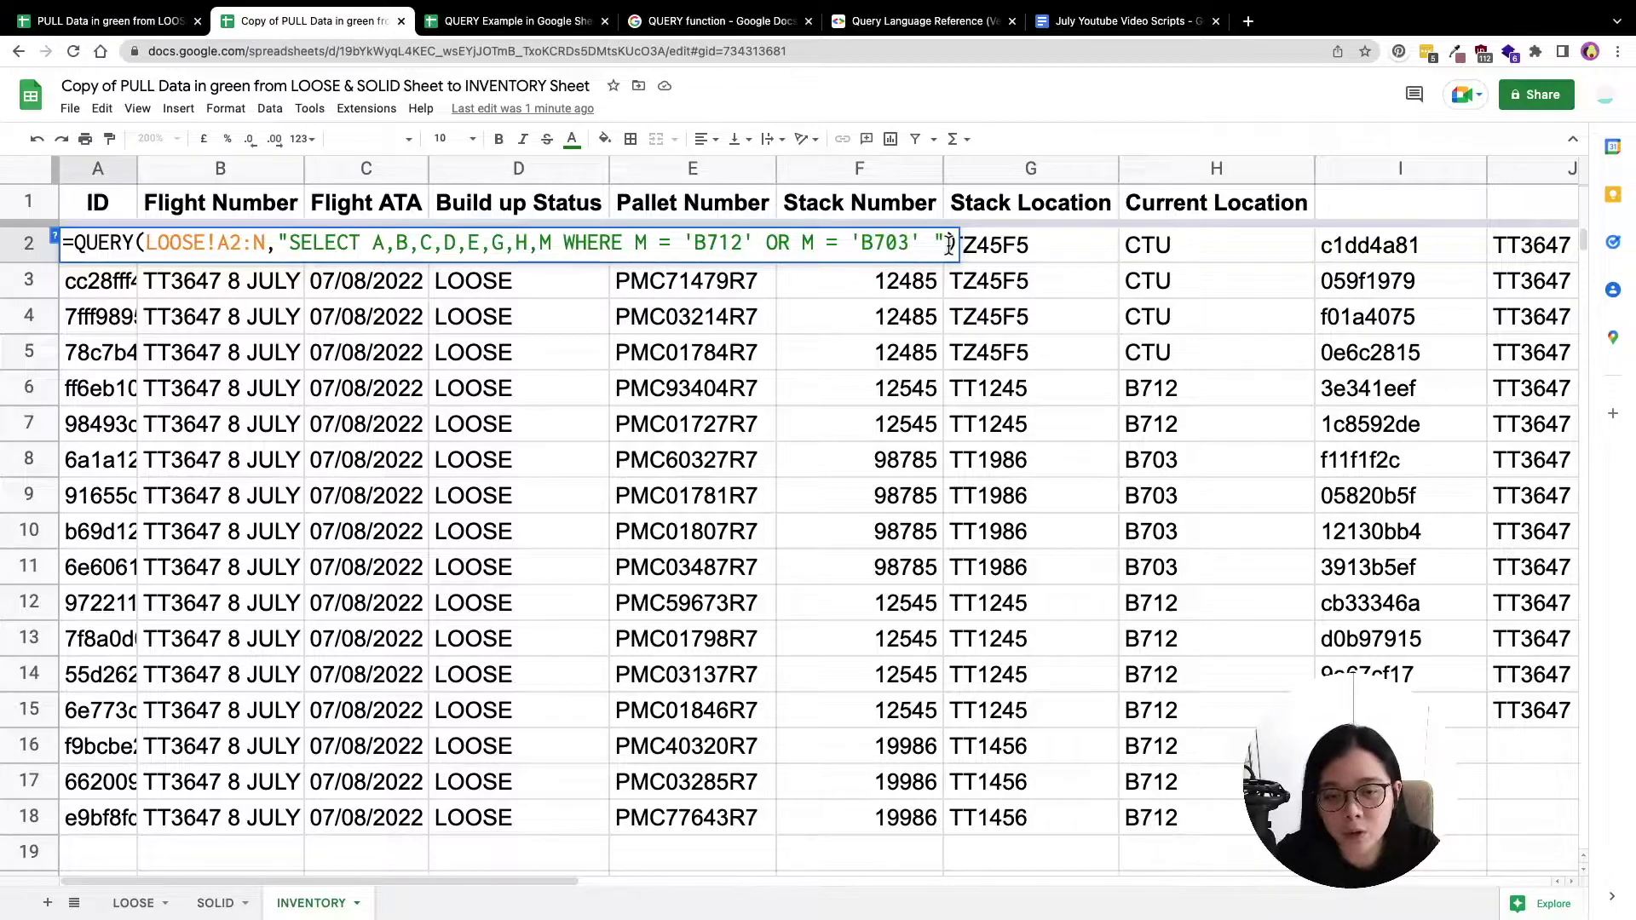
pyautogui.click(949, 246)
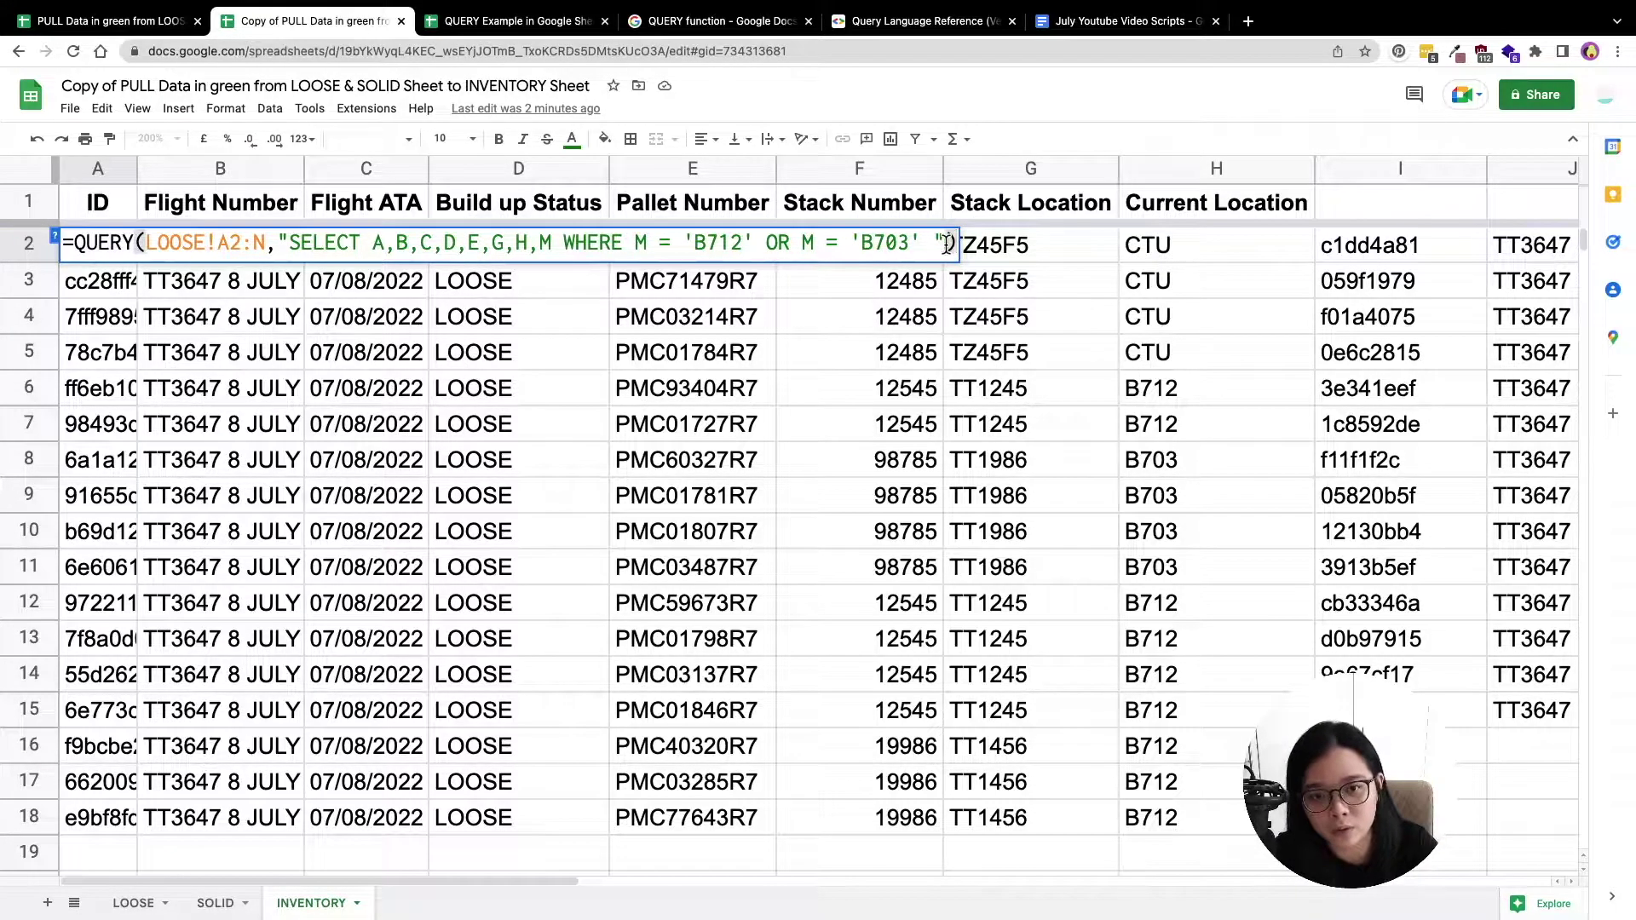
pyautogui.press('Return')
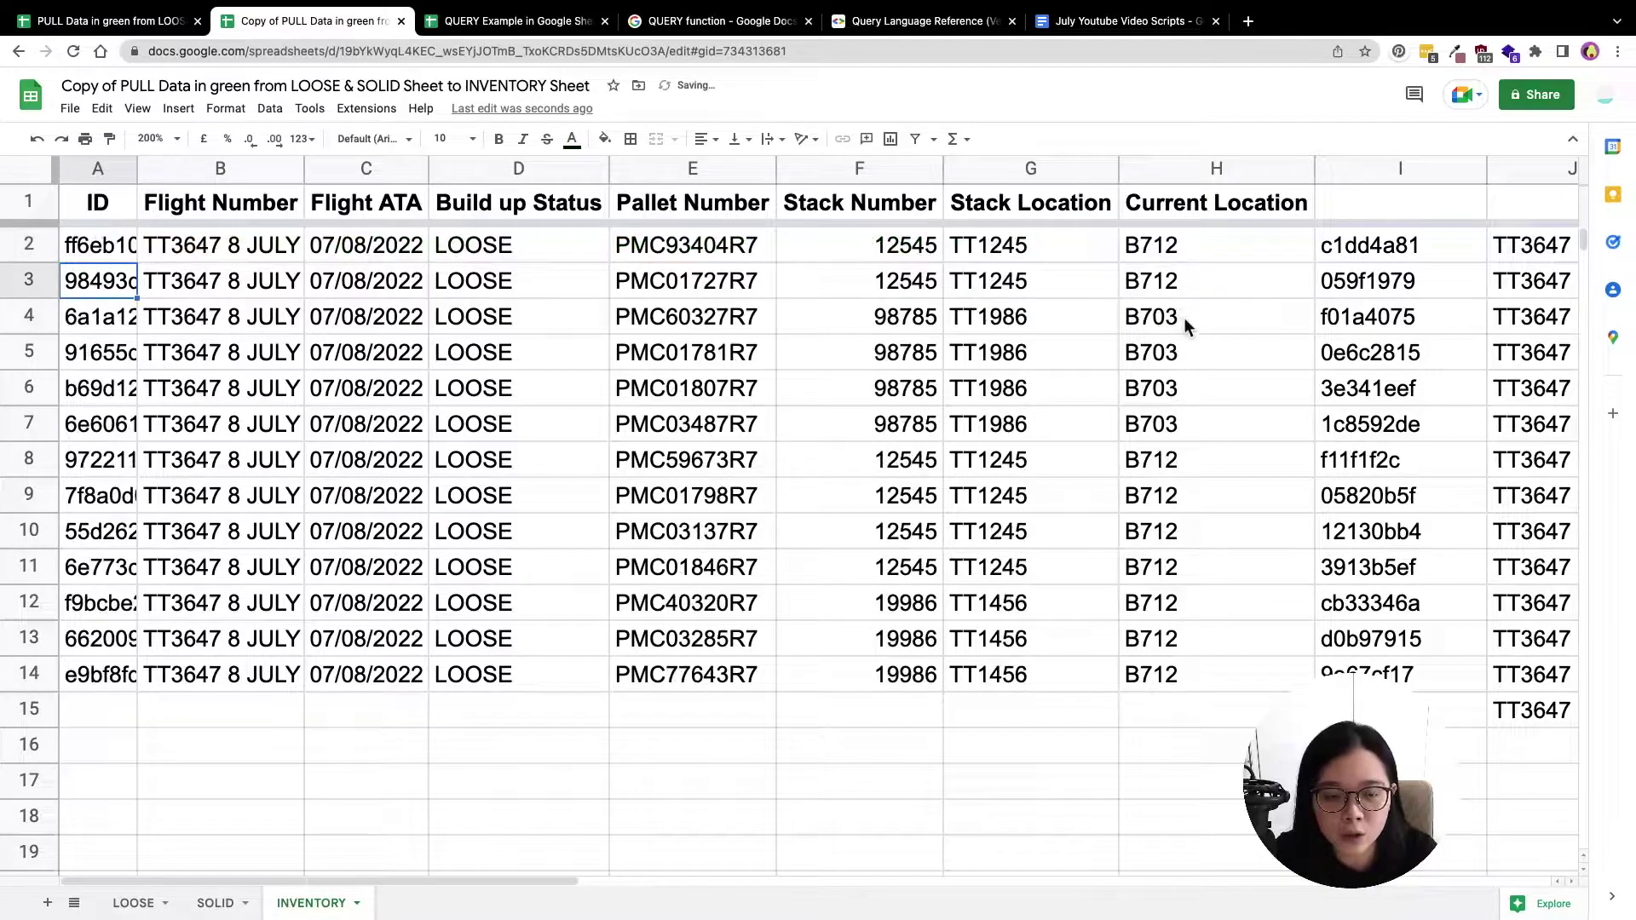
pyautogui.moveTo(1203, 251); pyautogui.dragTo(119, 677)
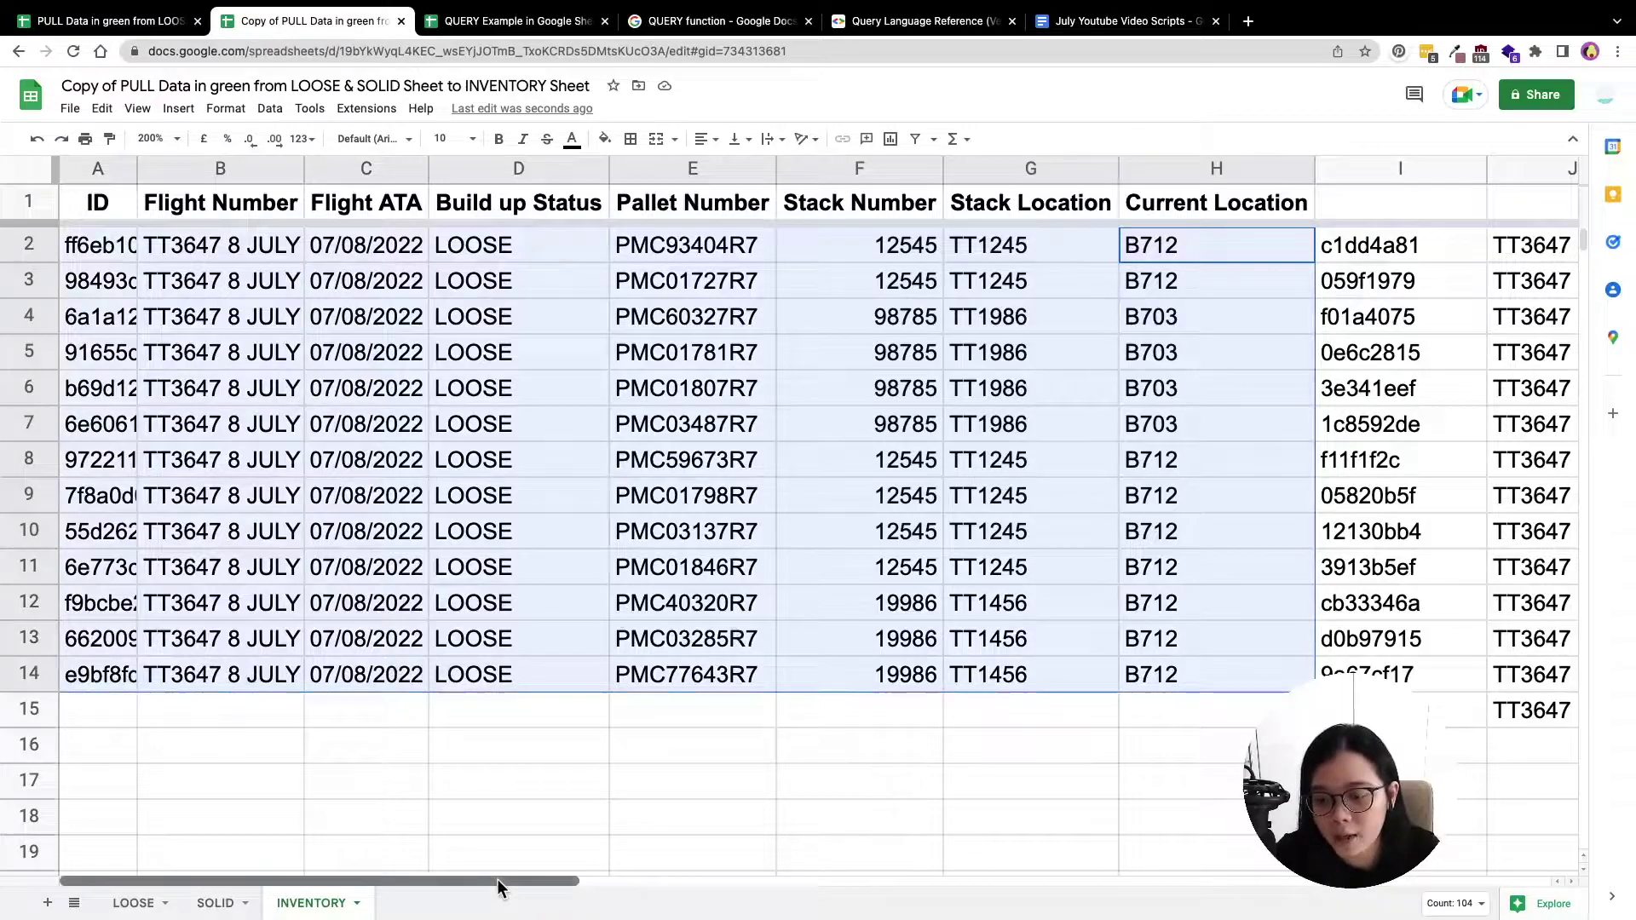
# Start a WHERE clause on column U after the selected columns in the SOLID query in cell I2
pyautogui.moveTo(498, 881); pyautogui.dragTo(882, 881)
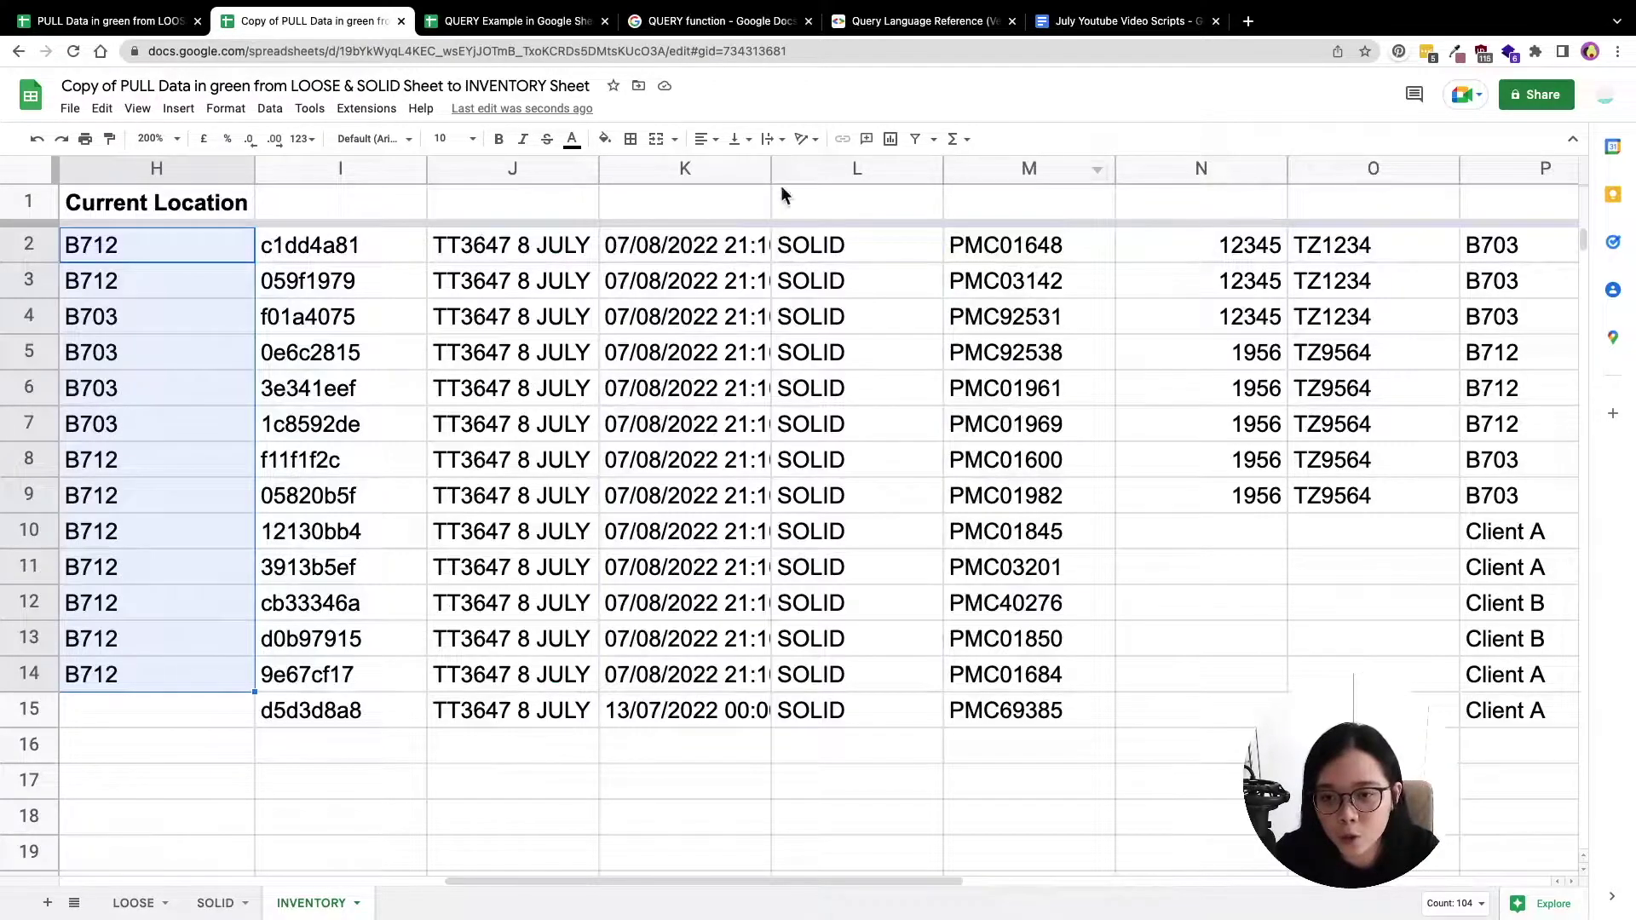
pyautogui.doubleClick(364, 254)
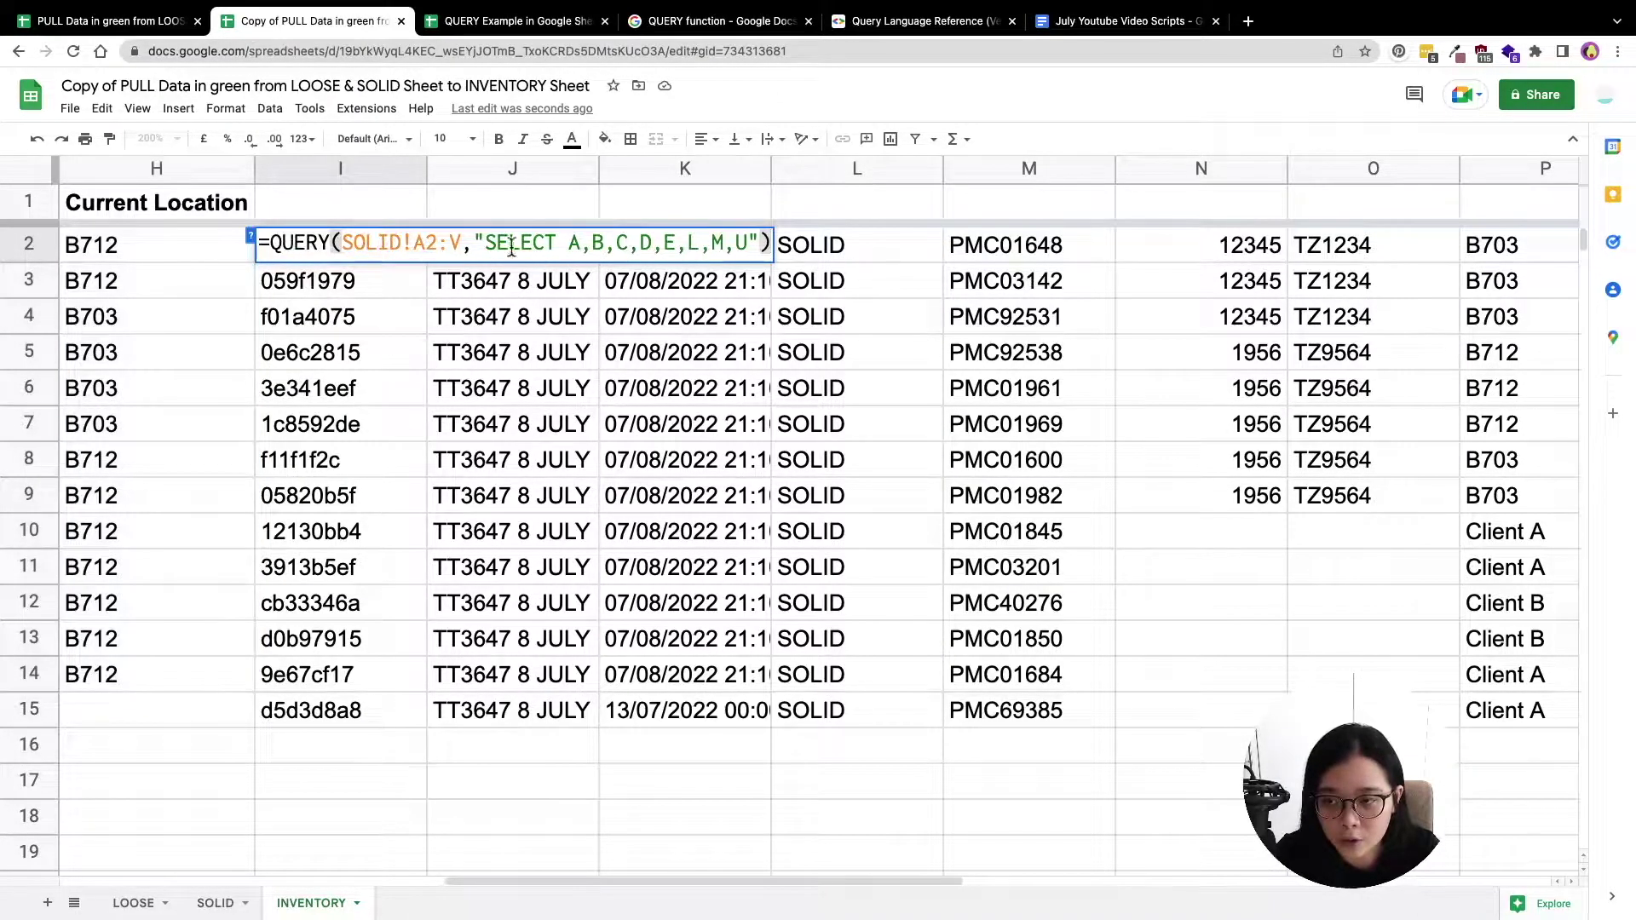
pyautogui.click(748, 245)
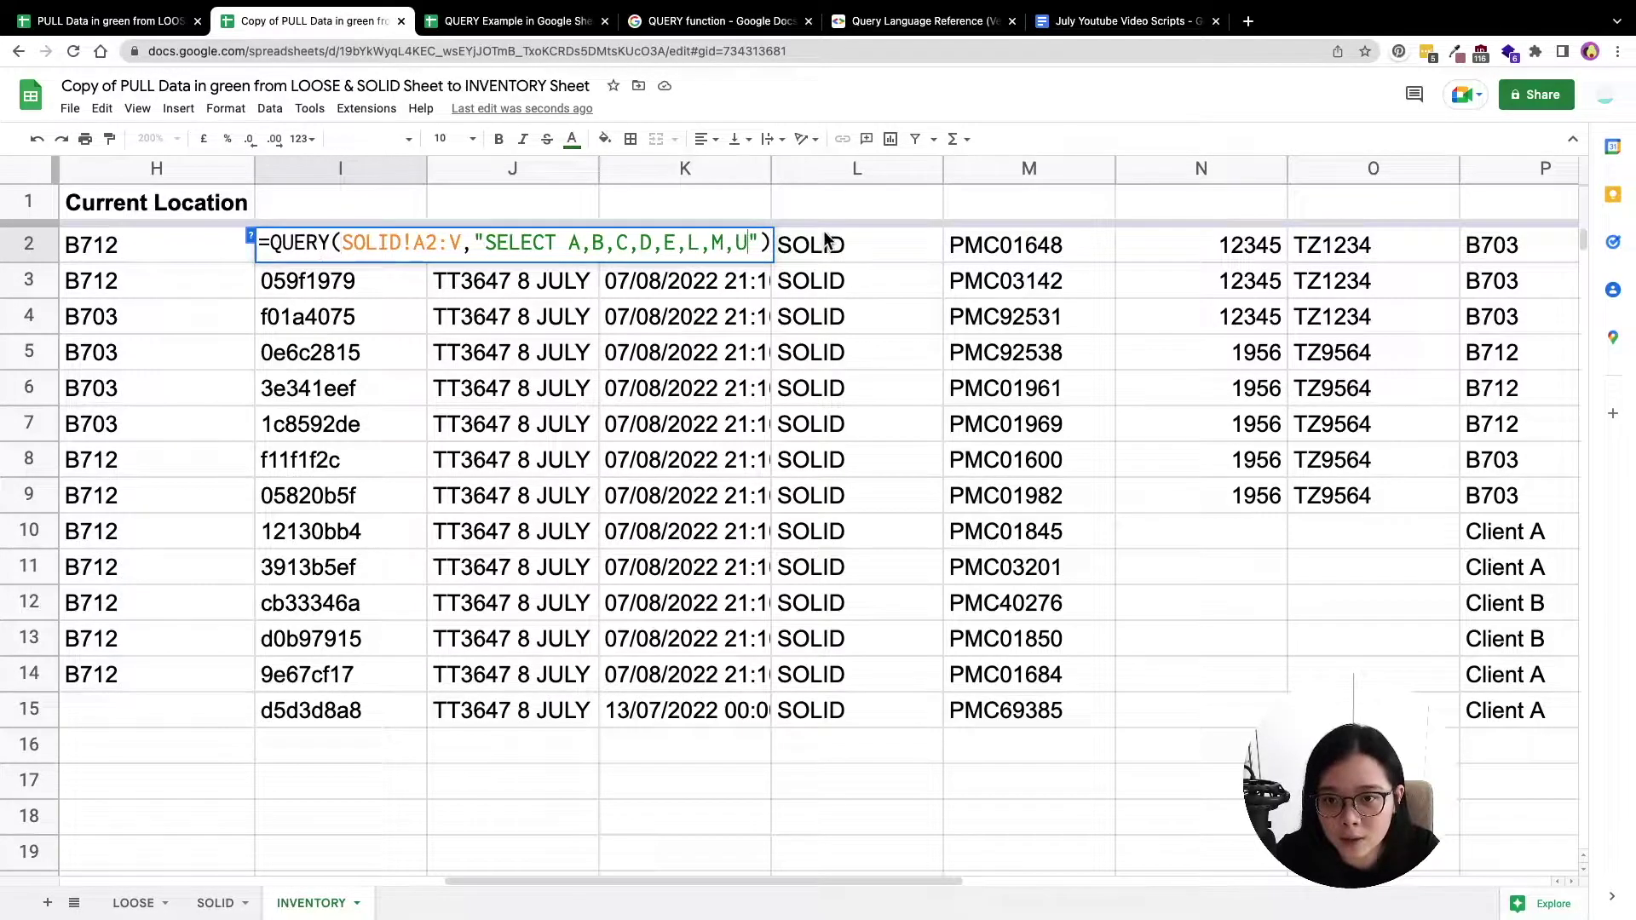
pyautogui.write('WHERE')
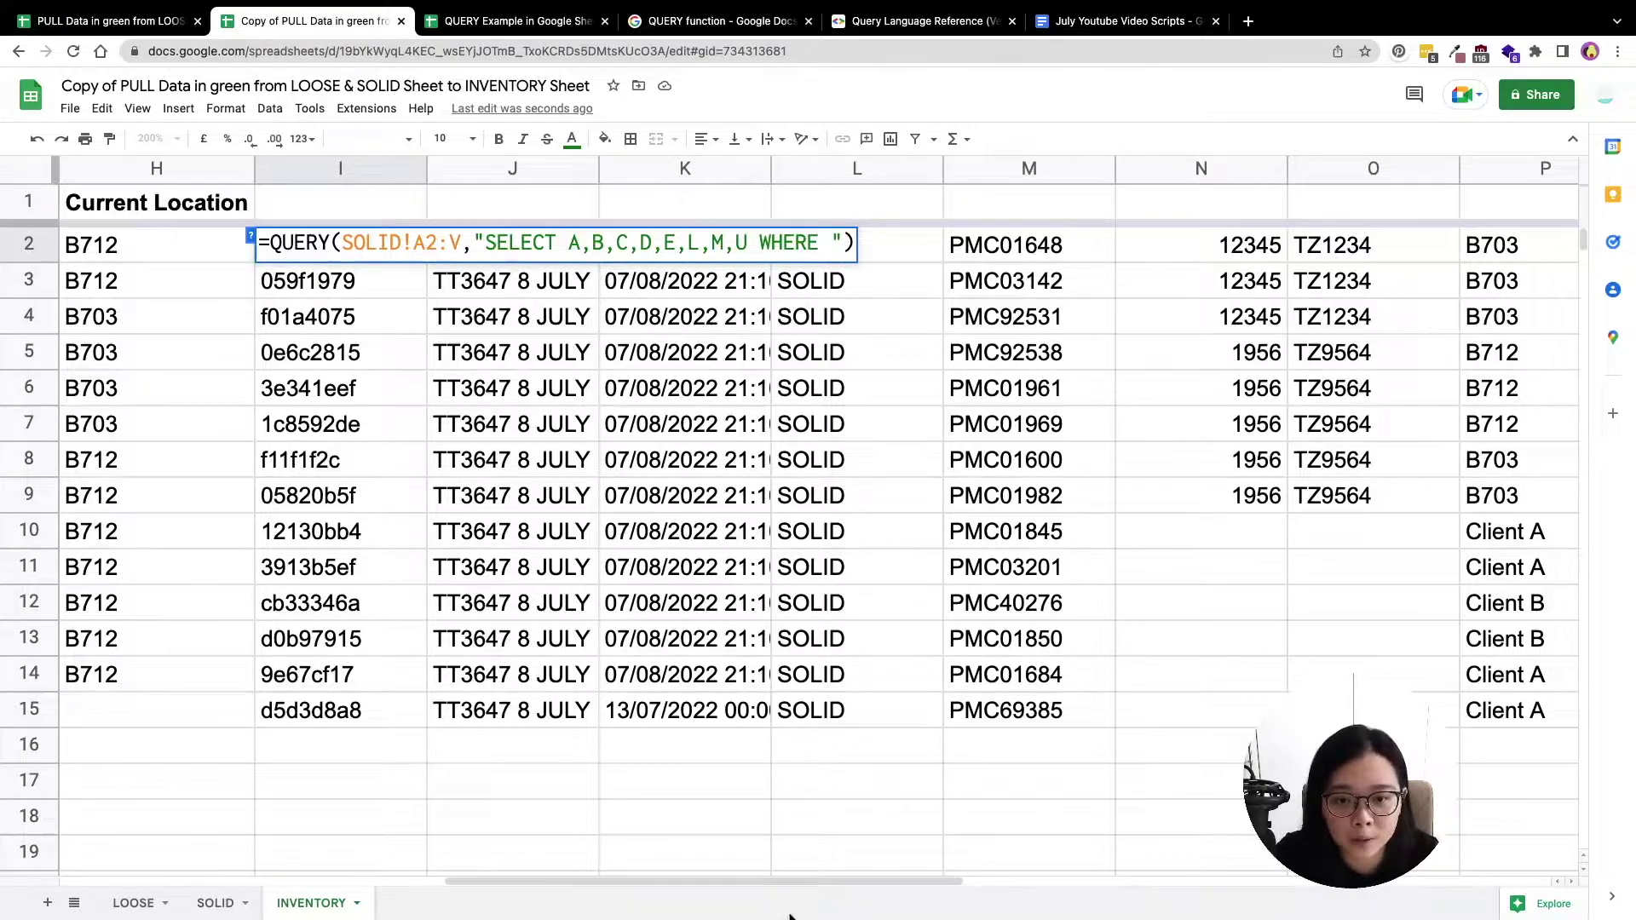
pyautogui.hscroll(2, 1350, 167)
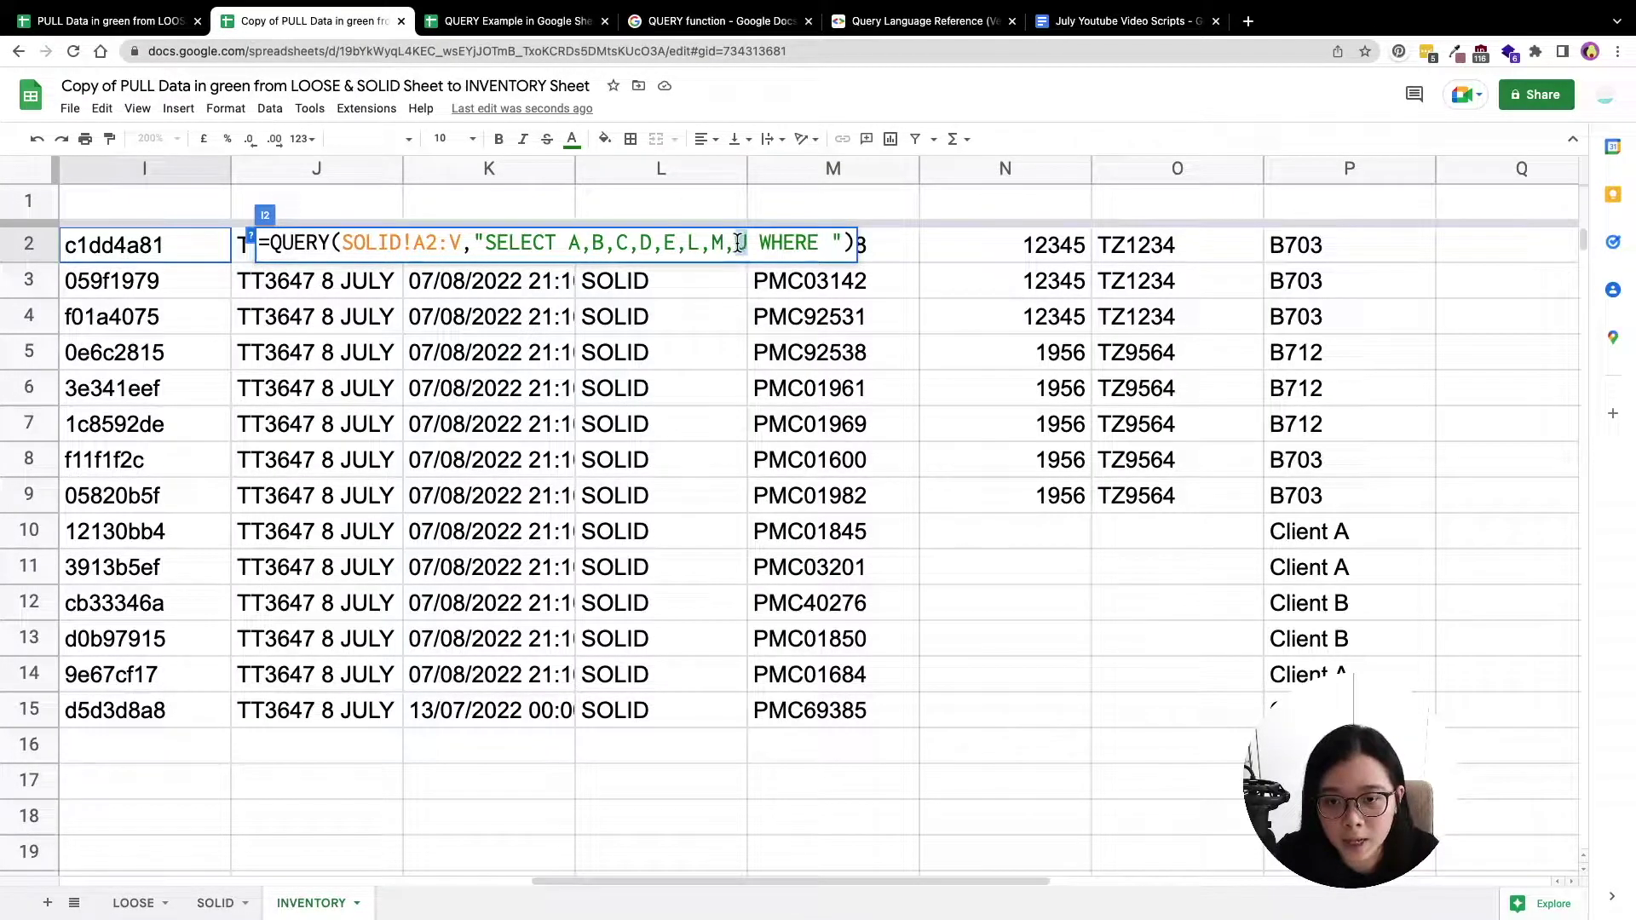
pyautogui.write('U')
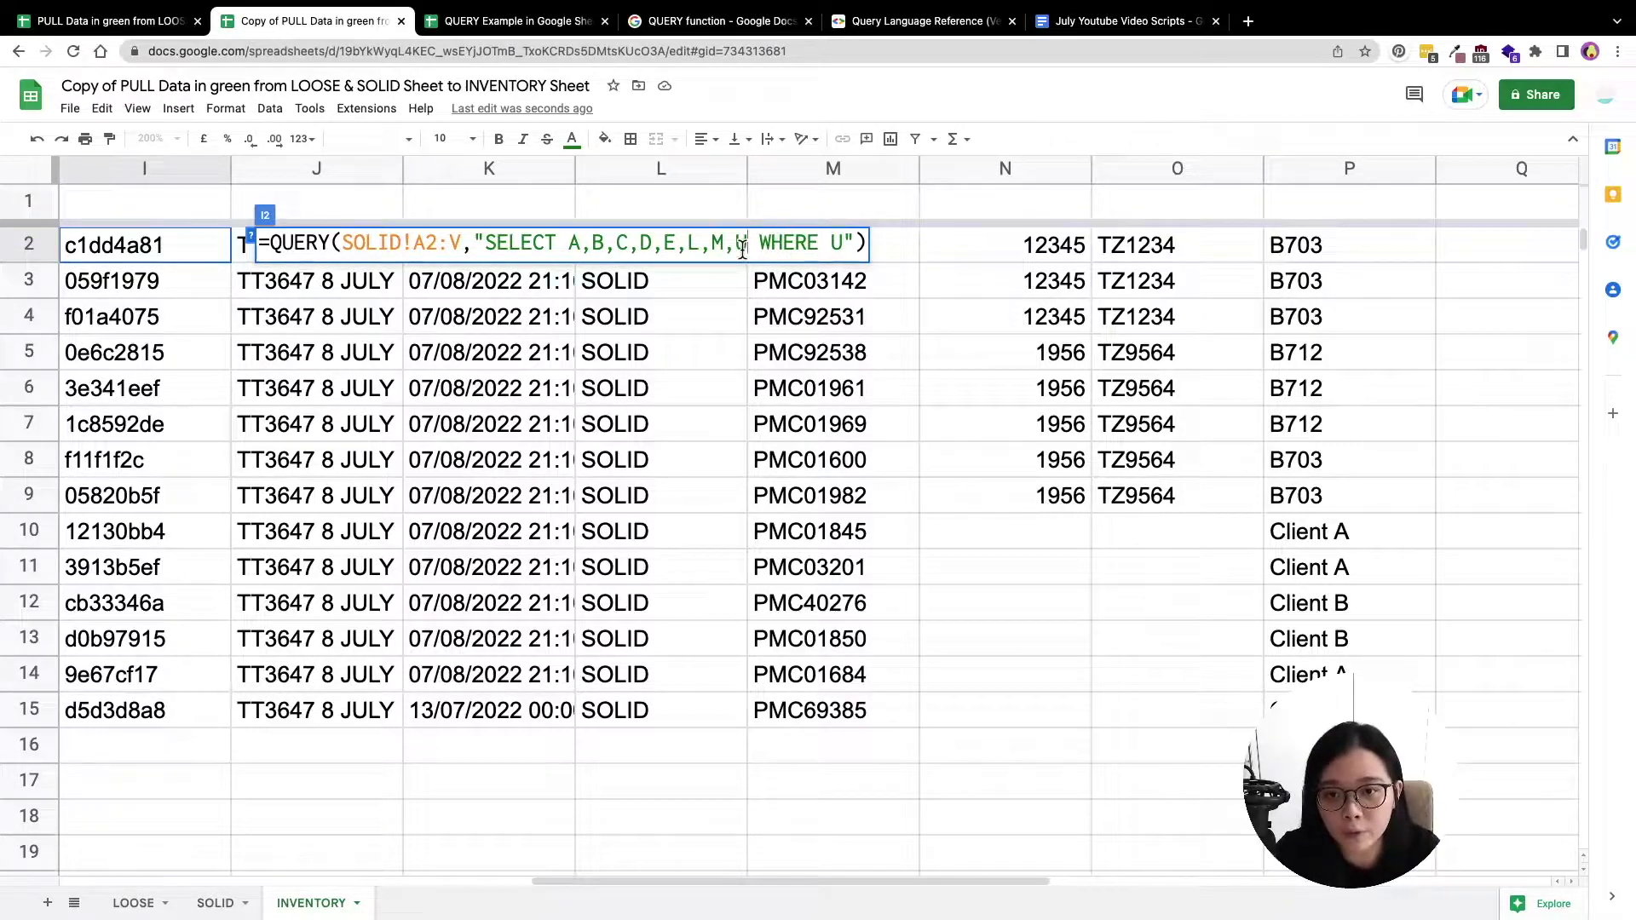
# Complete the SOLID query's WHERE clause with the condition U='B703' OR U='B712'
pyautogui.moveTo(748, 244); pyautogui.dragTo(574, 246)
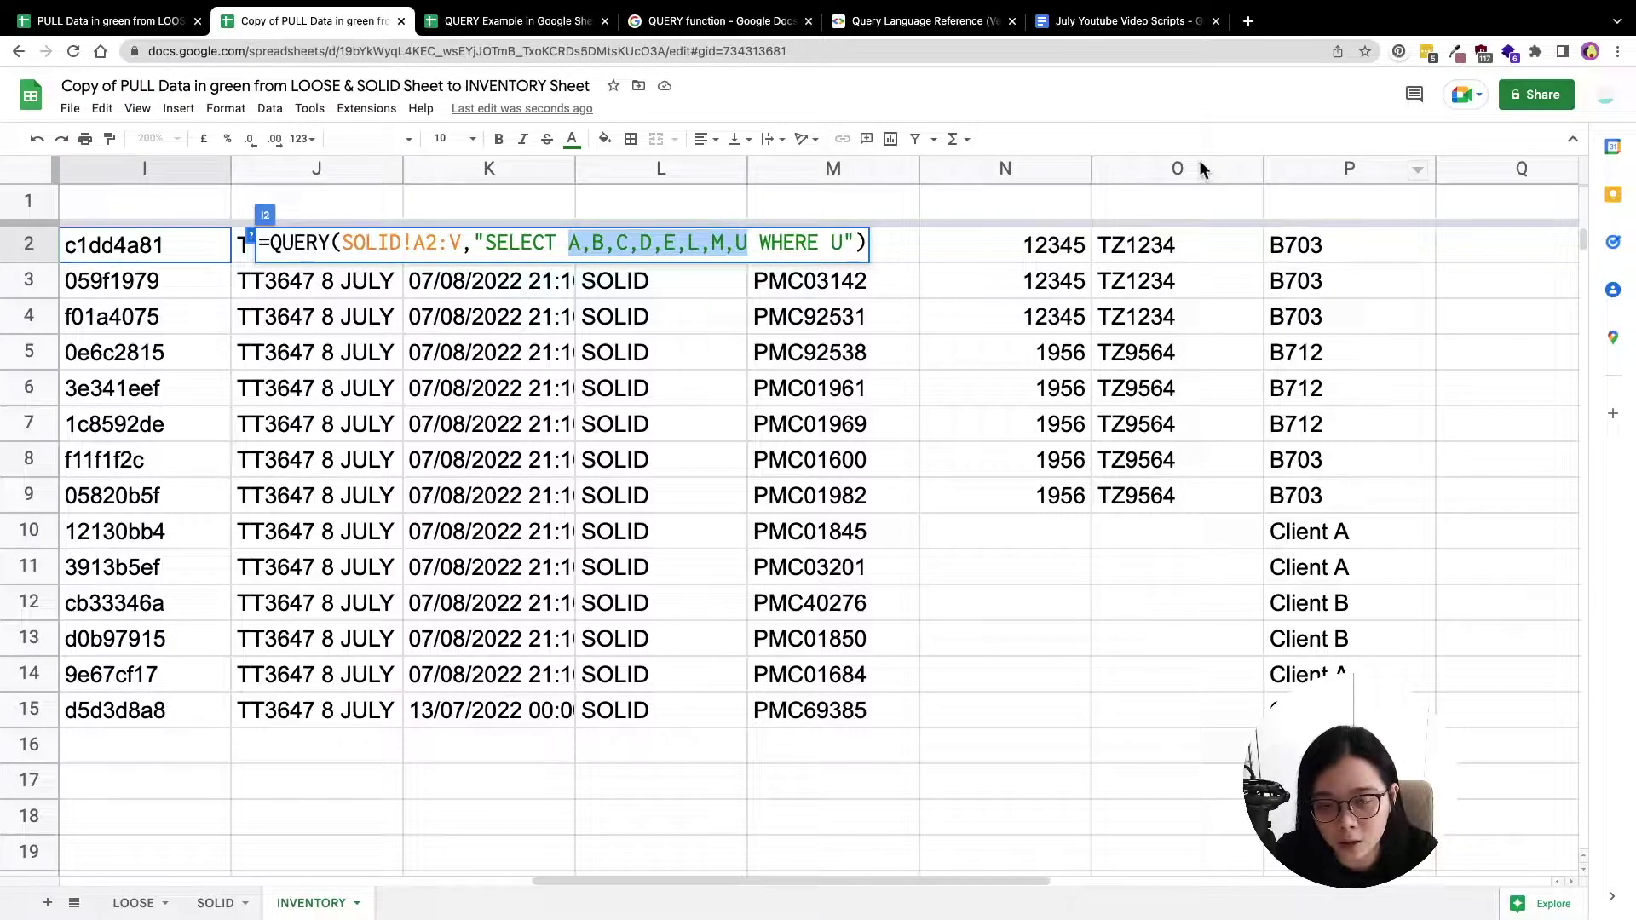
pyautogui.click(836, 244)
pyautogui.write('U')
pyautogui.write("='B")
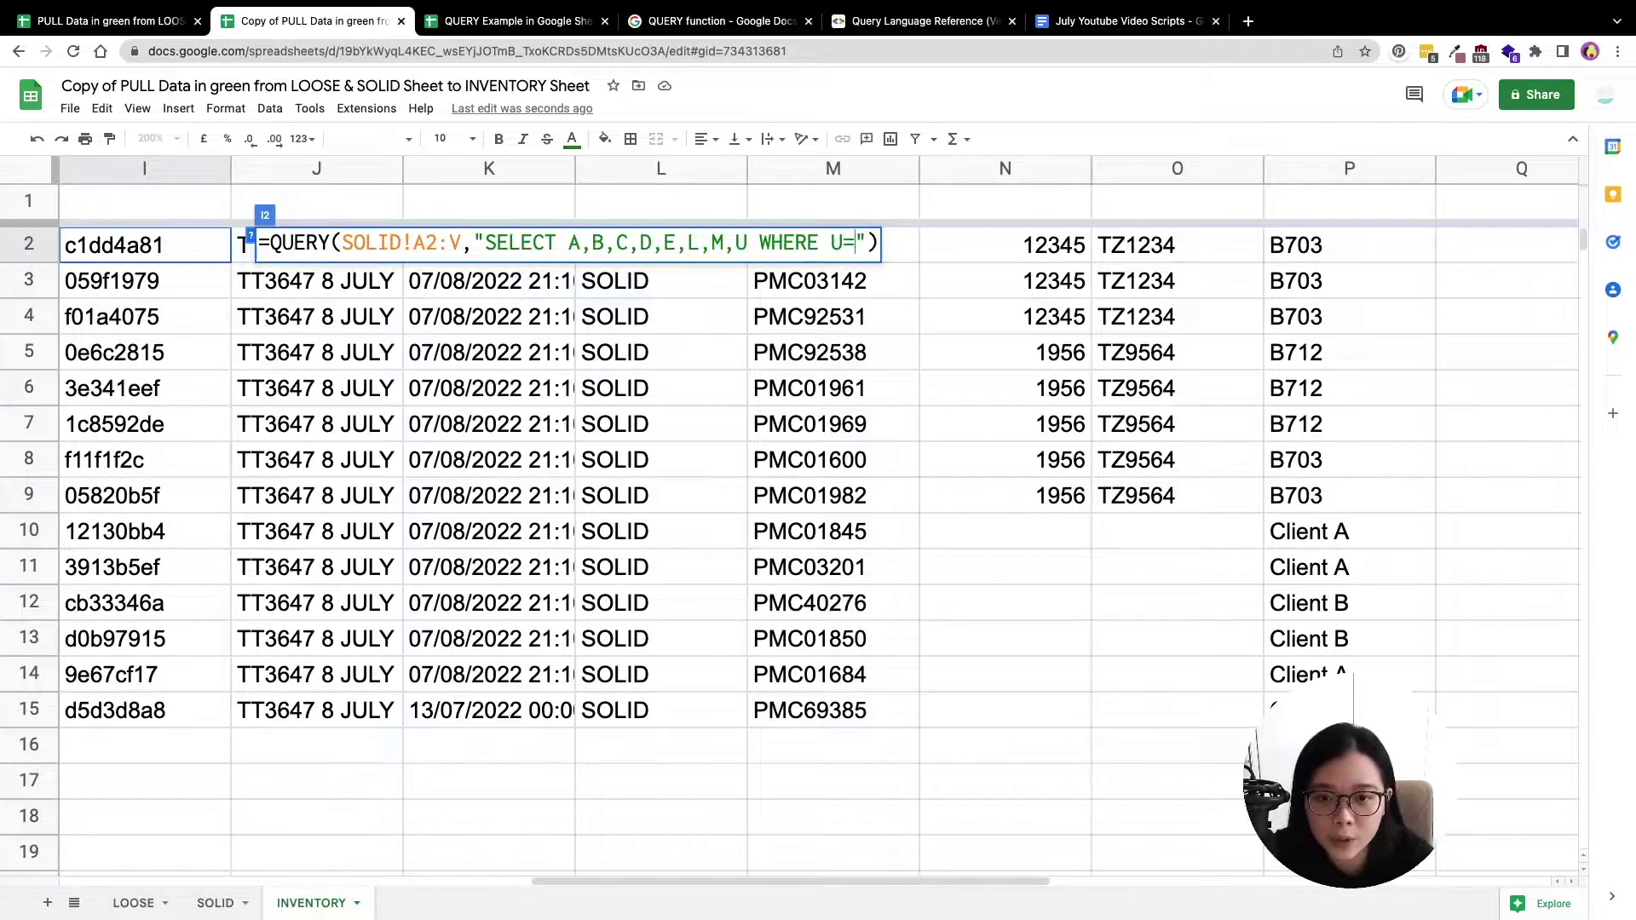
pyautogui.write("703' OR U='B7")
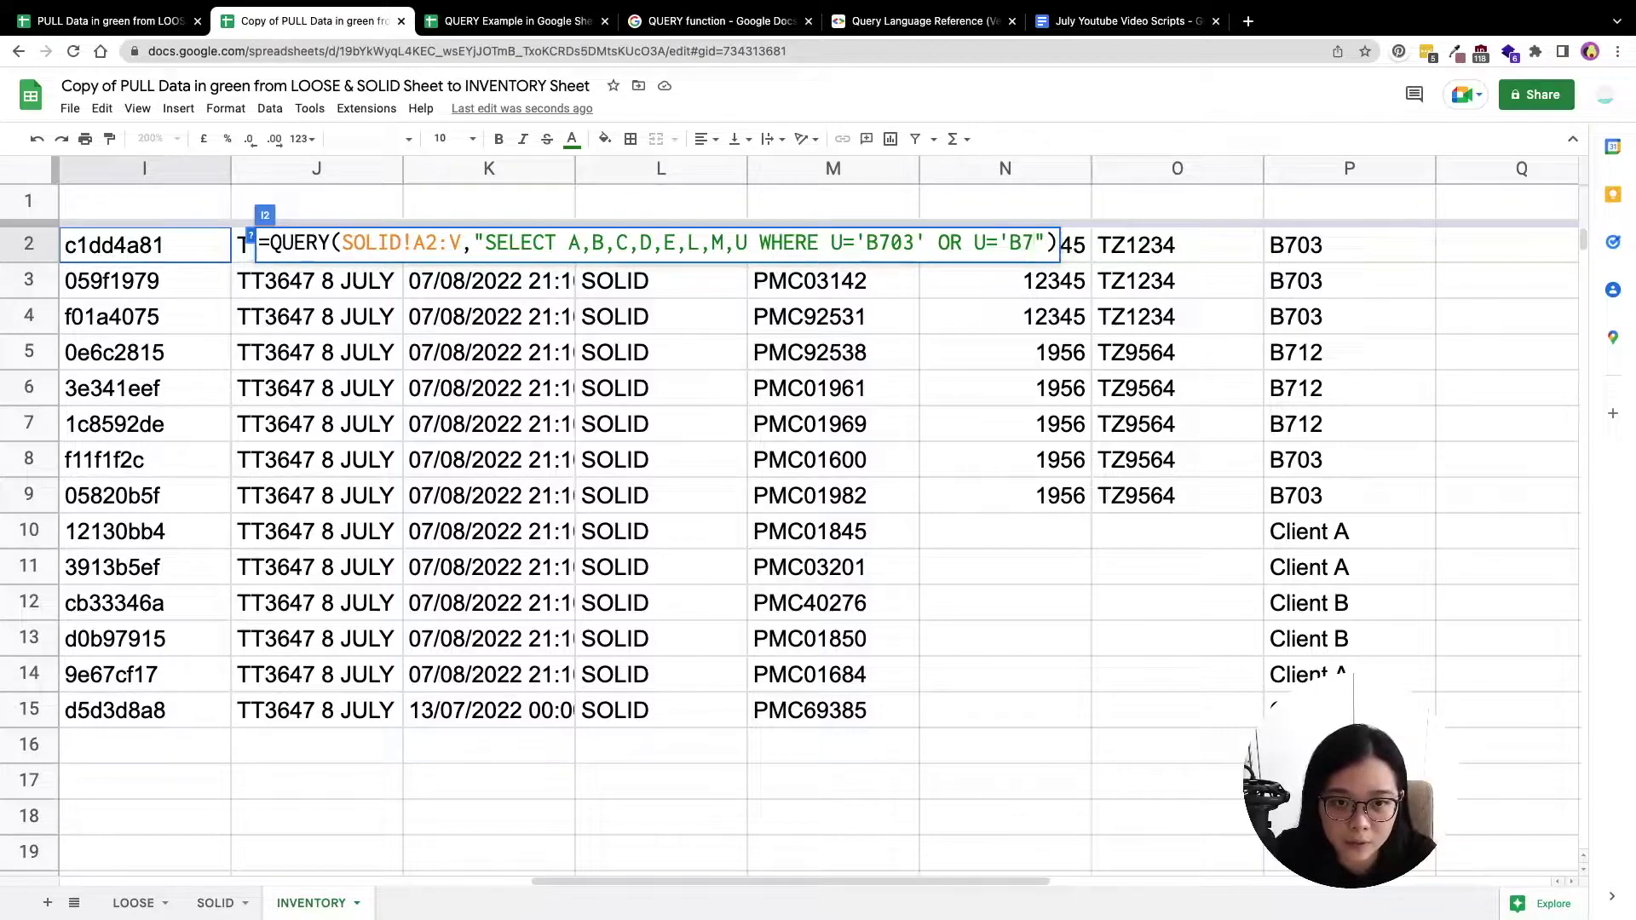
pyautogui.write("12'")
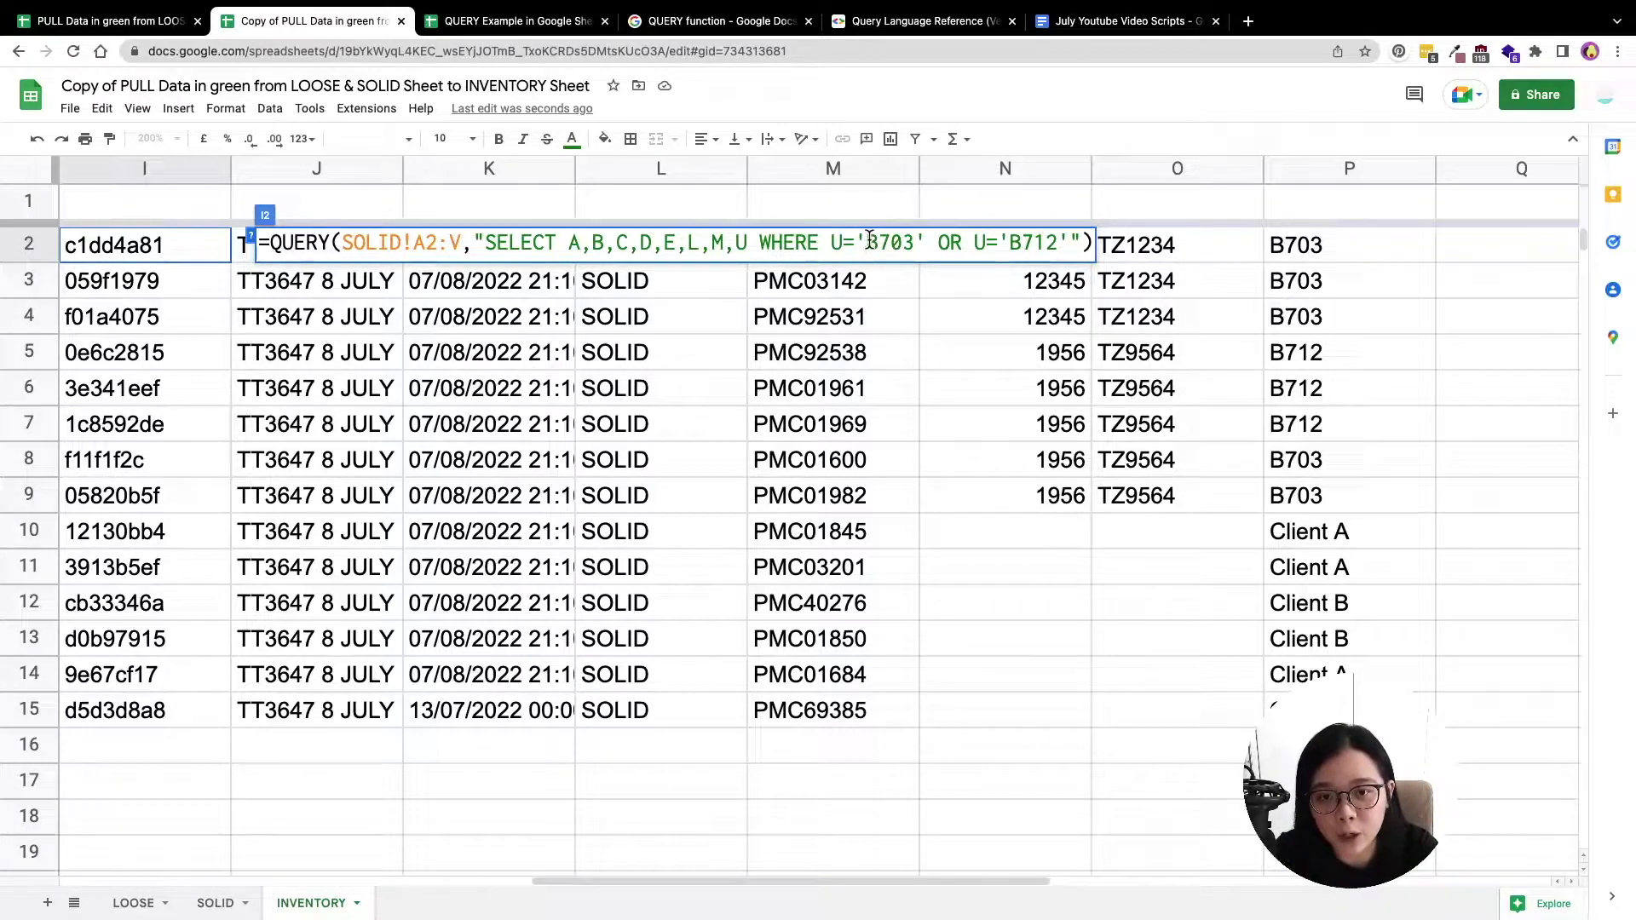
# Check the double quotes enclosing the SOLID query text and the single quotes around the location values B703 and B712
pyautogui.moveTo(868, 241); pyautogui.dragTo(855, 241)
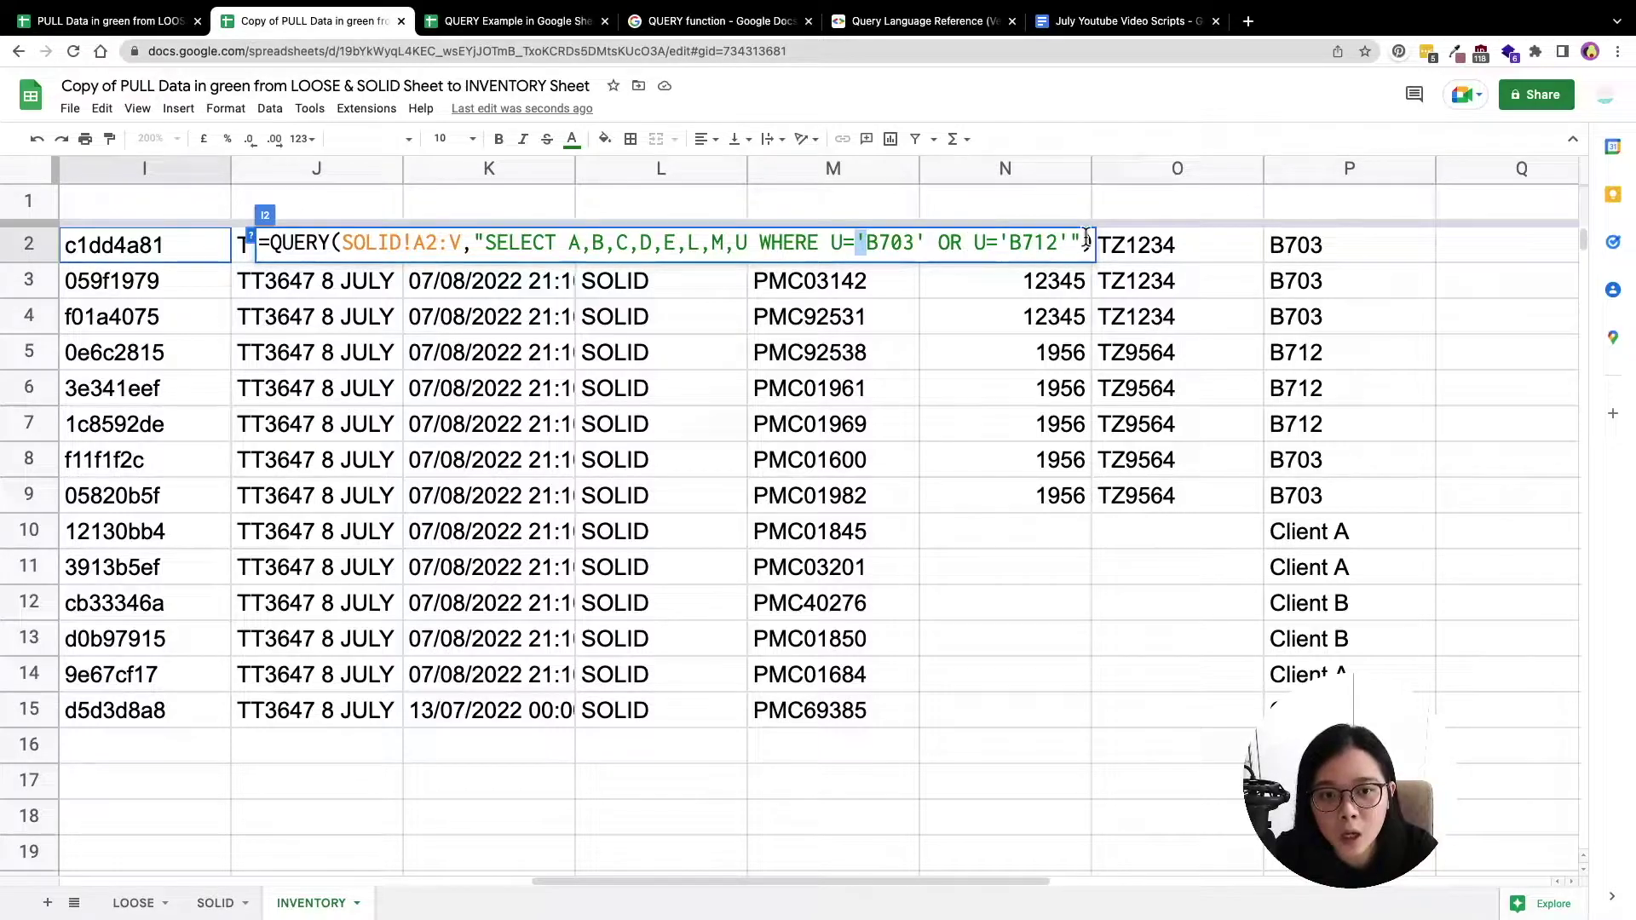
pyautogui.moveTo(1081, 241); pyautogui.dragTo(1073, 241)
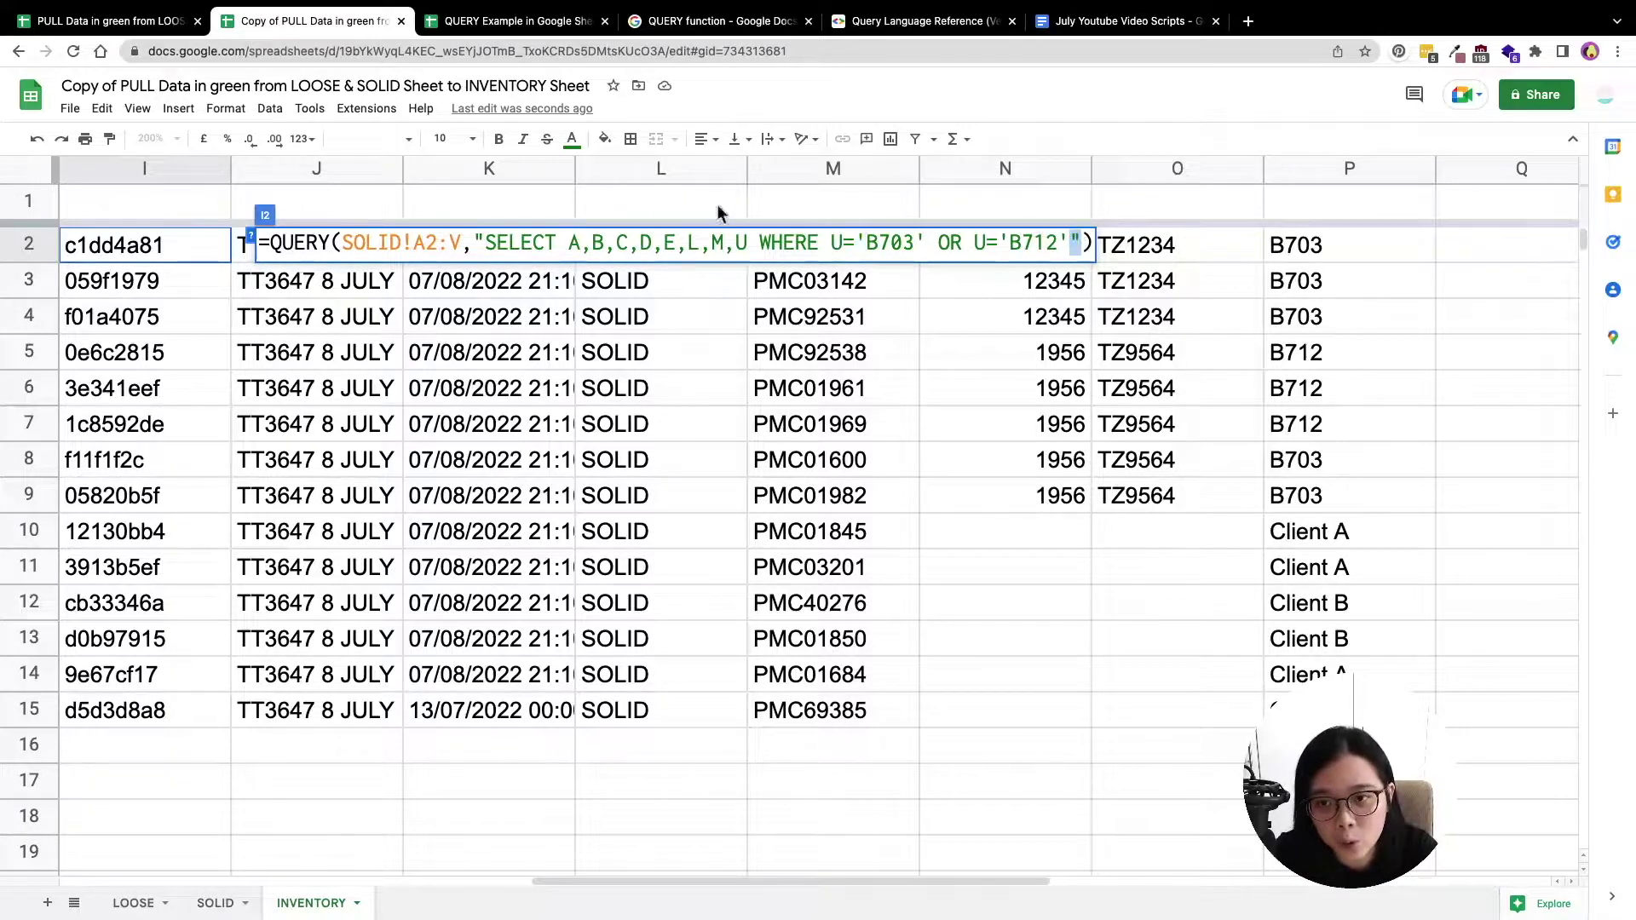
pyautogui.moveTo(486, 241); pyautogui.dragTo(476, 242)
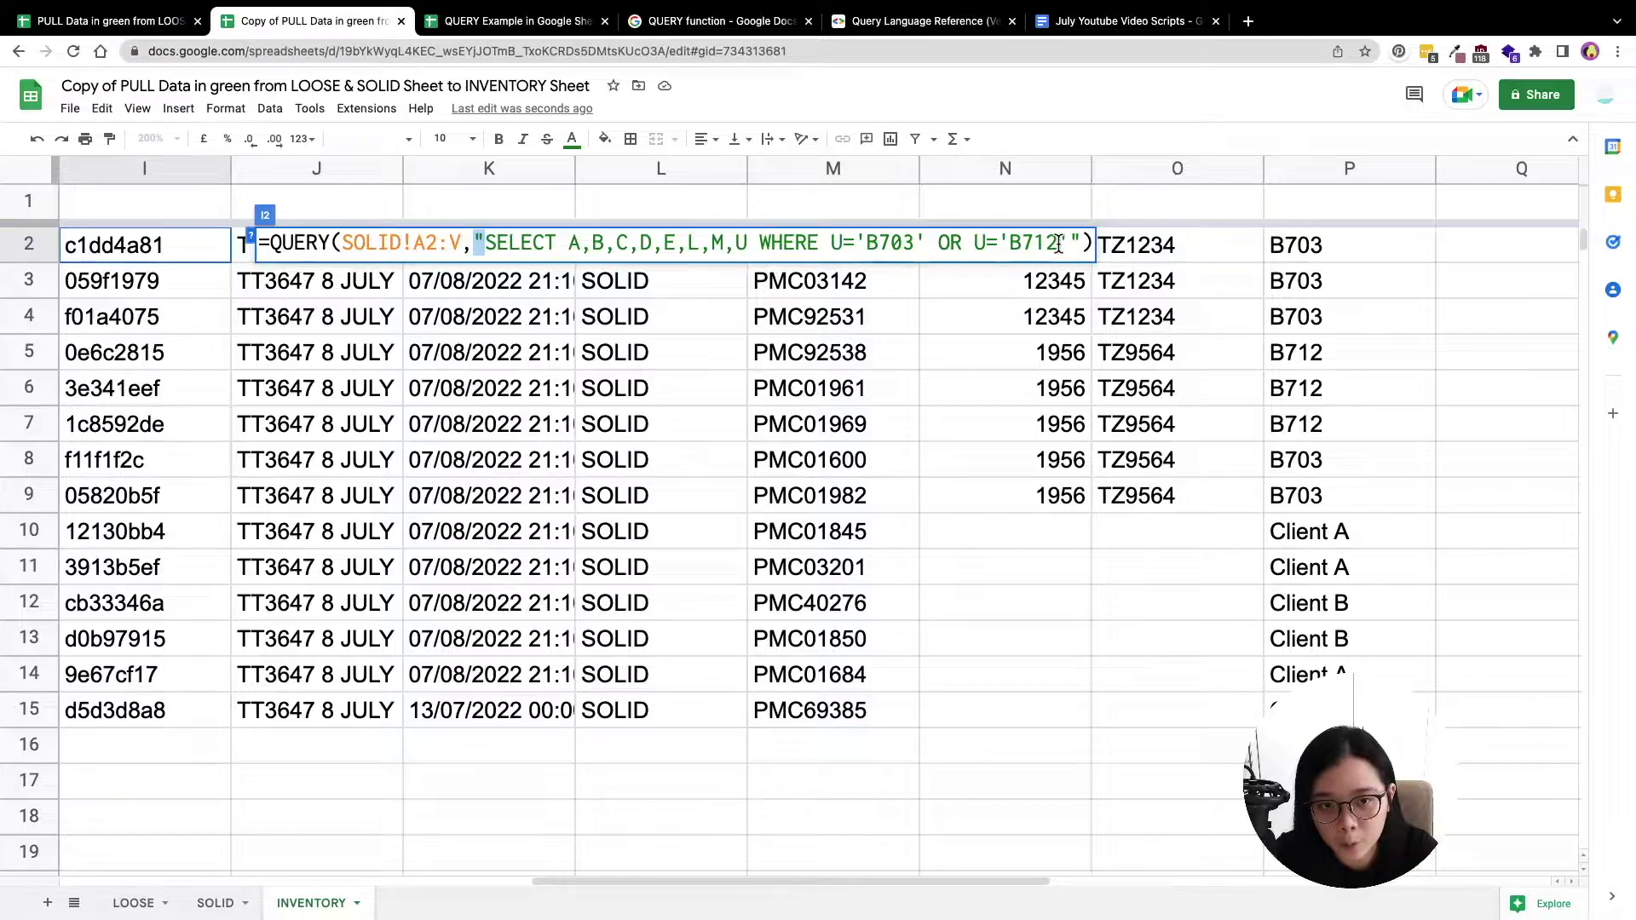
pyautogui.moveTo(1059, 243); pyautogui.dragTo(1070, 243)
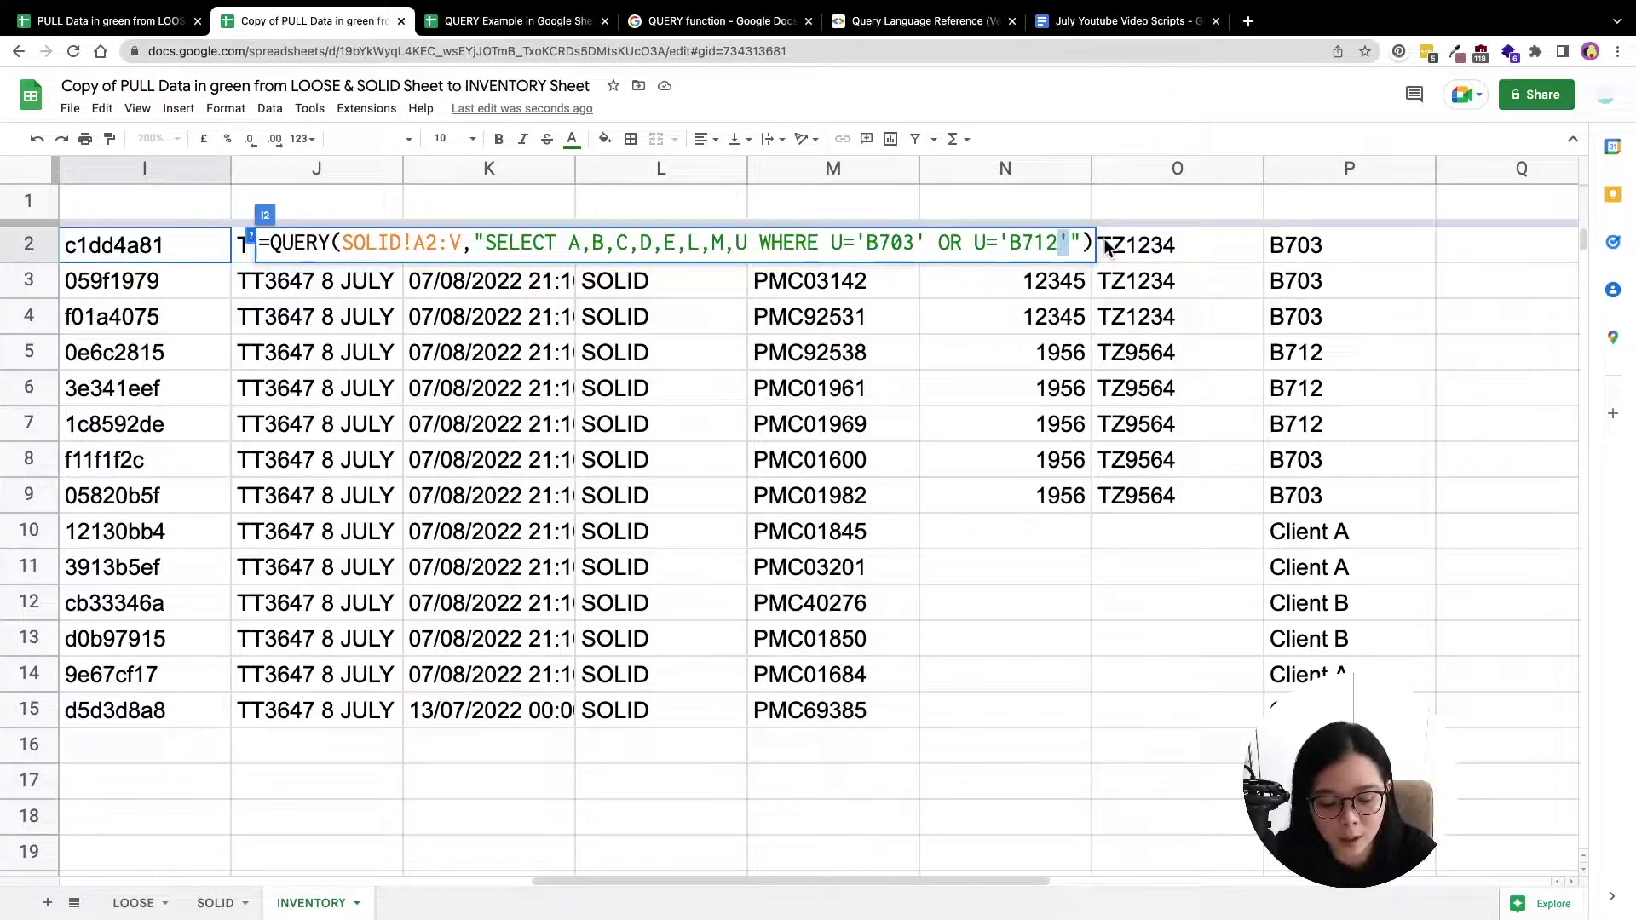
pyautogui.press('Left')
pyautogui.press('Left')
pyautogui.press('Left')
pyautogui.press('Left')
pyautogui.press('Left')
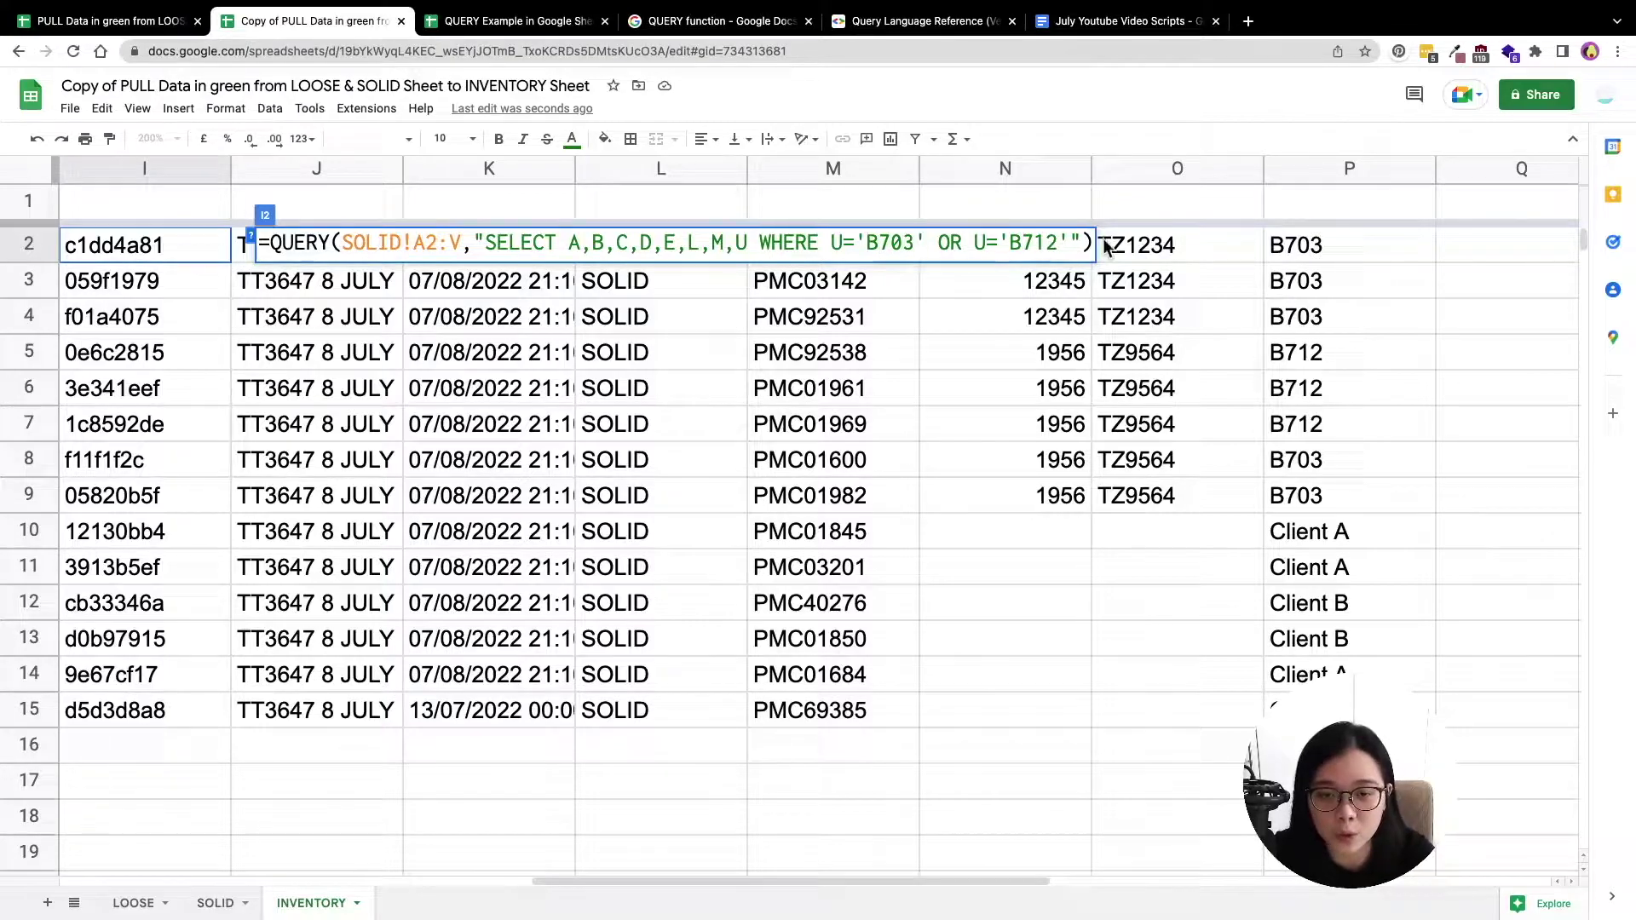
pyautogui.moveTo(915, 242); pyautogui.dragTo(935, 240)
pyautogui.click(1005, 243)
# Apply the SOLID query and check the filtered Current Location values in P2:P9
pyautogui.press('Return')
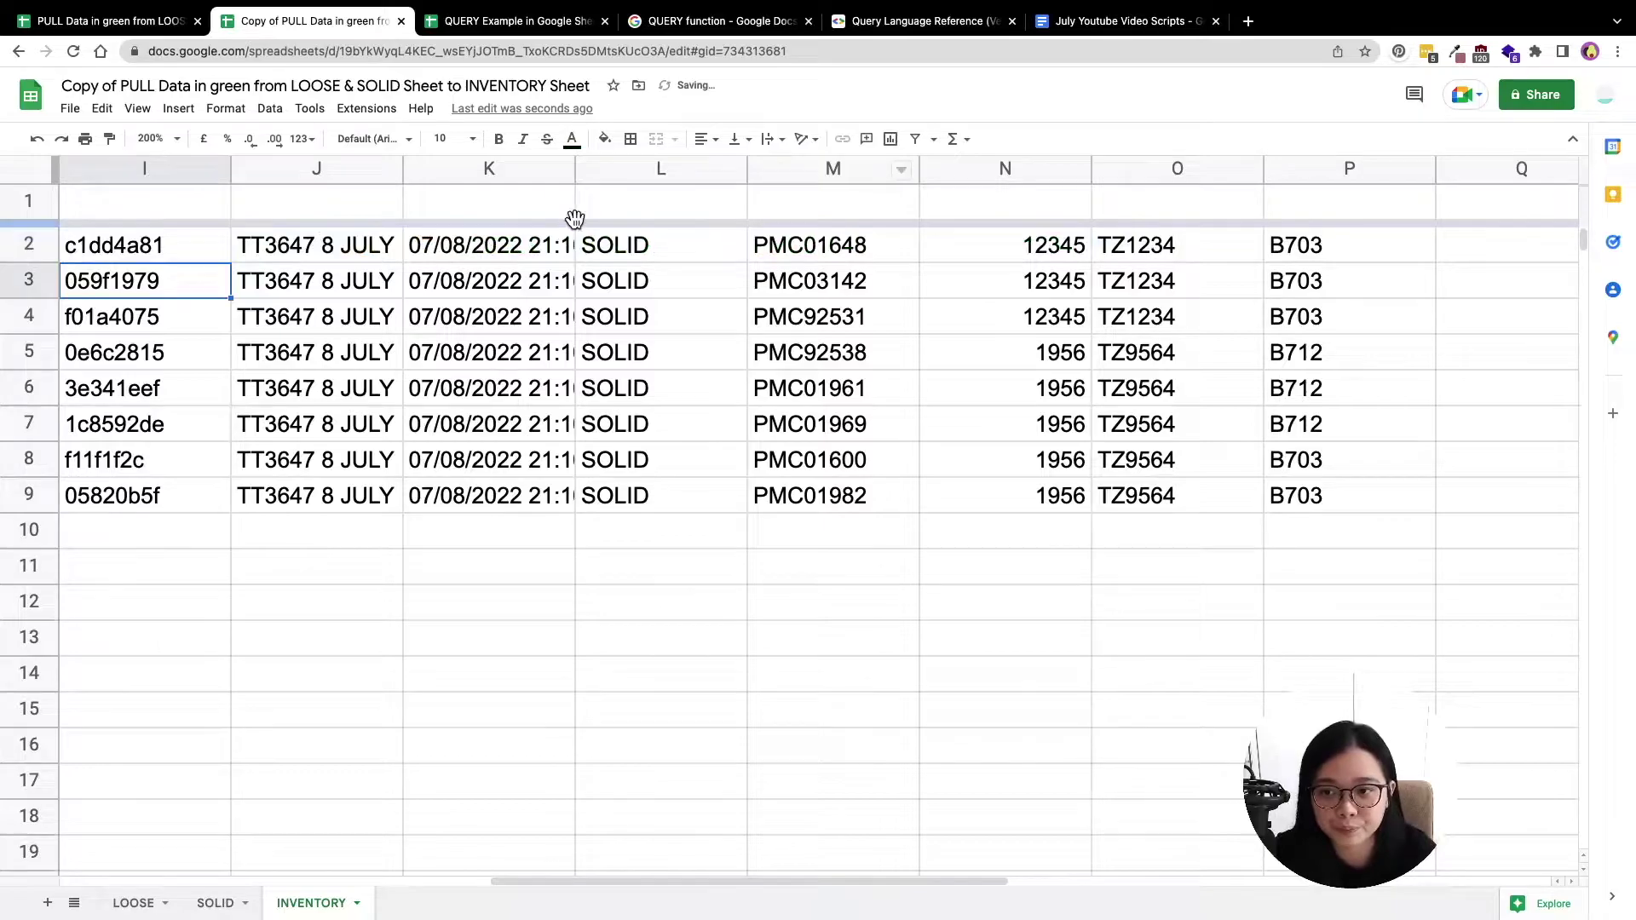
pyautogui.moveTo(954, 882)
pyautogui.mouseDown()
pyautogui.moveTo(937, 883)
pyautogui.moveTo(1076, 877)
pyautogui.moveTo(877, 881)
pyautogui.moveTo(979, 877)
pyautogui.moveTo(944, 880)
pyautogui.mouseUp()
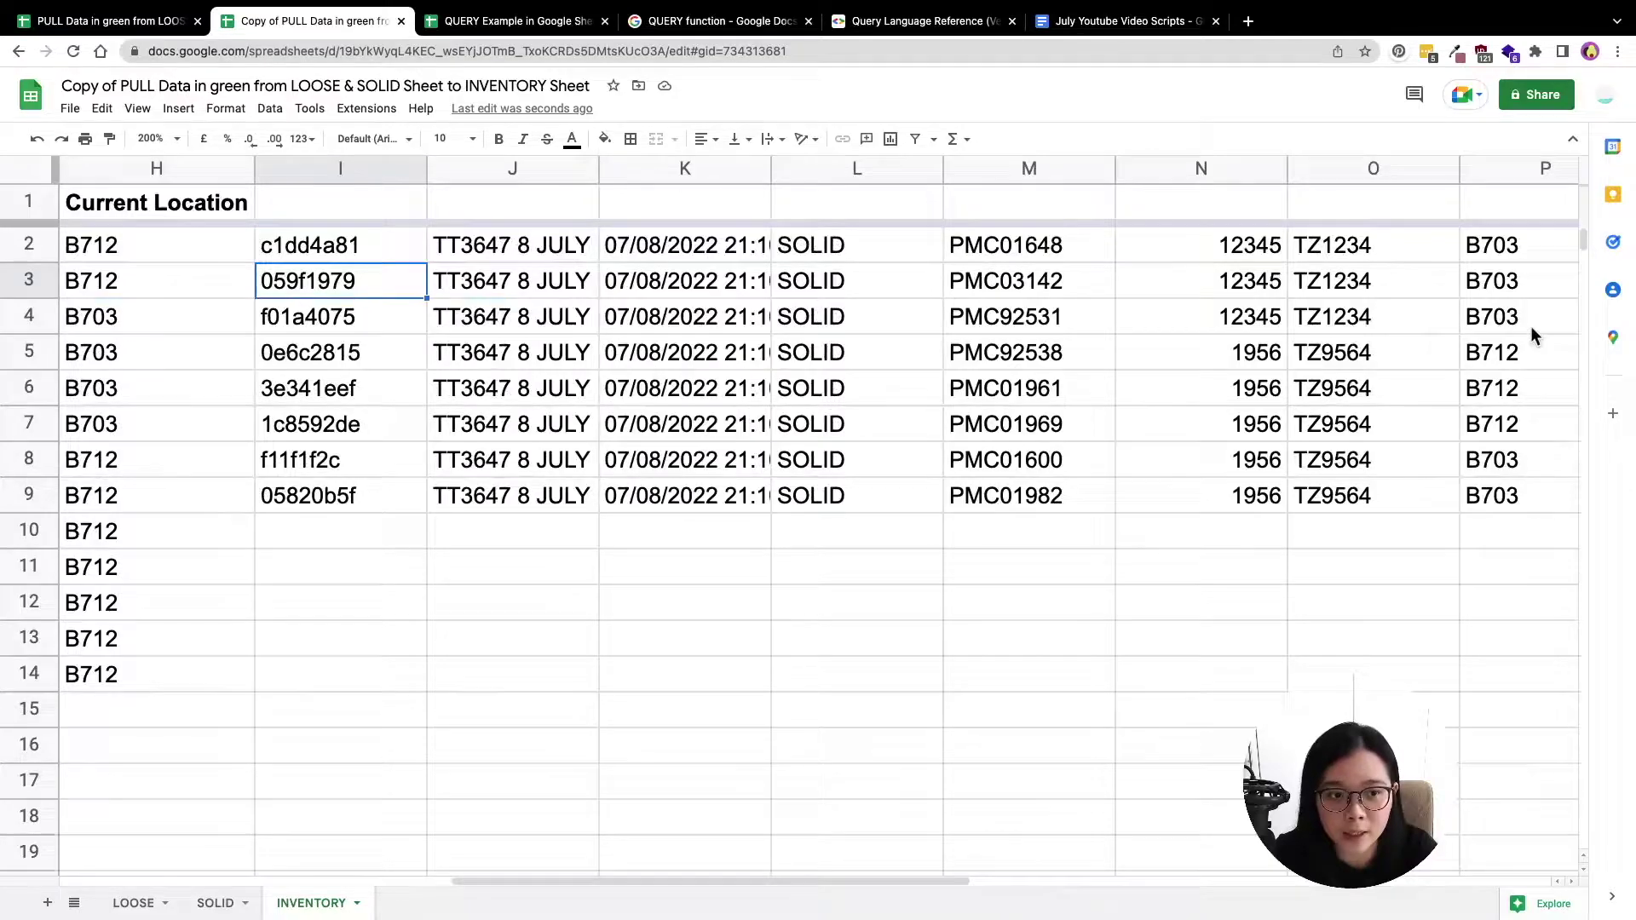
pyautogui.moveTo(1527, 253); pyautogui.dragTo(1512, 508)
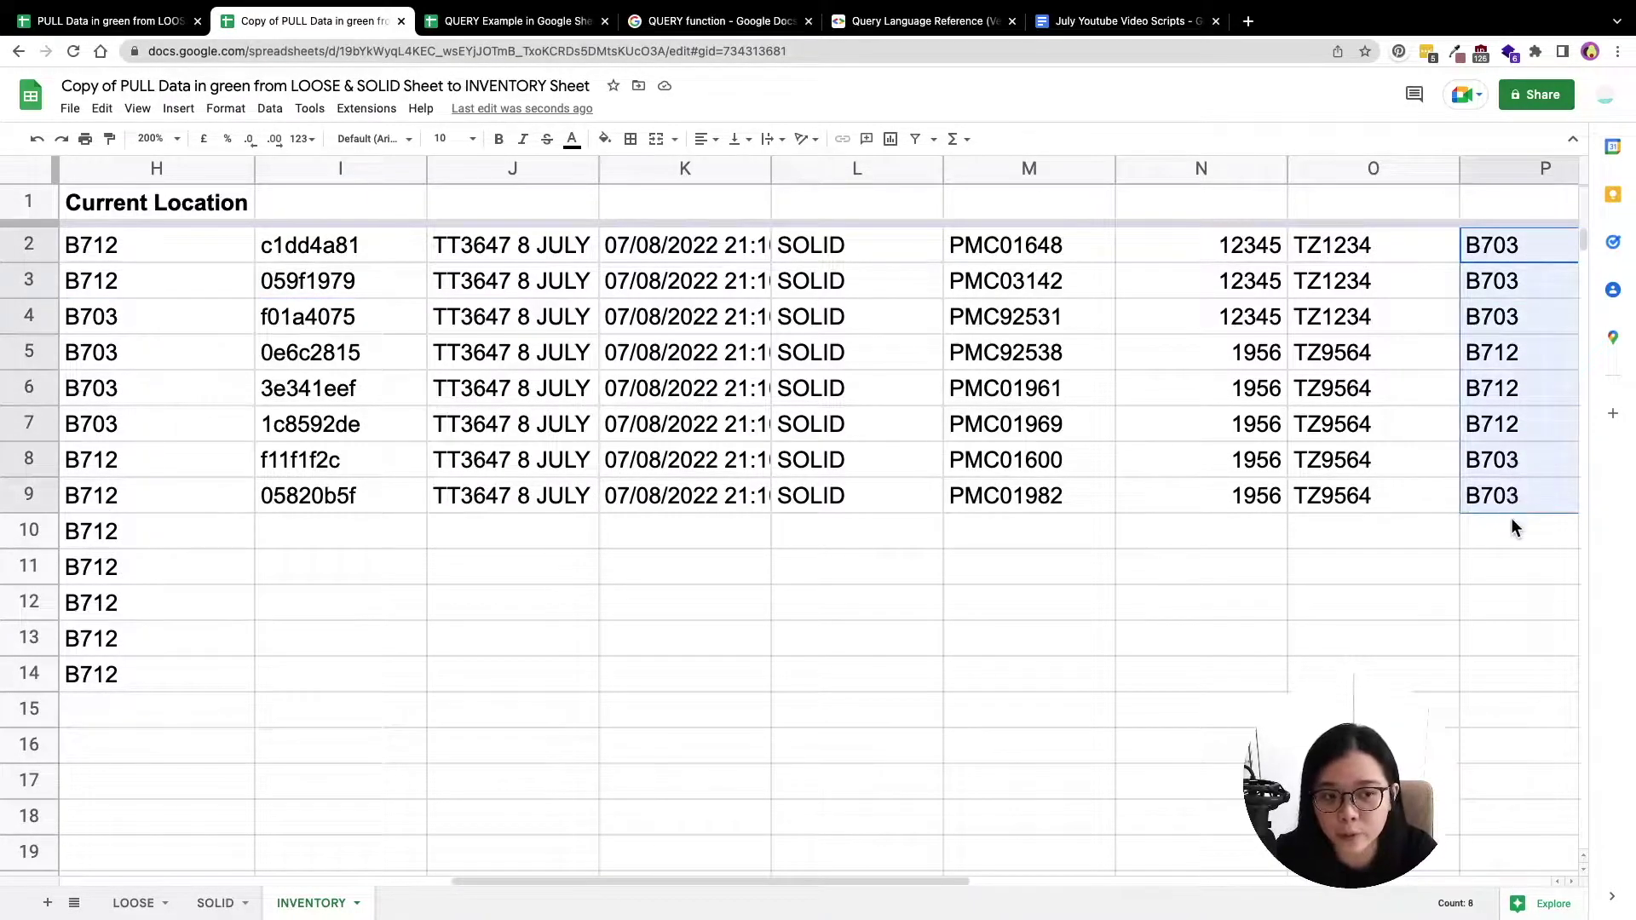
pyautogui.moveTo(784, 881); pyautogui.dragTo(334, 821)
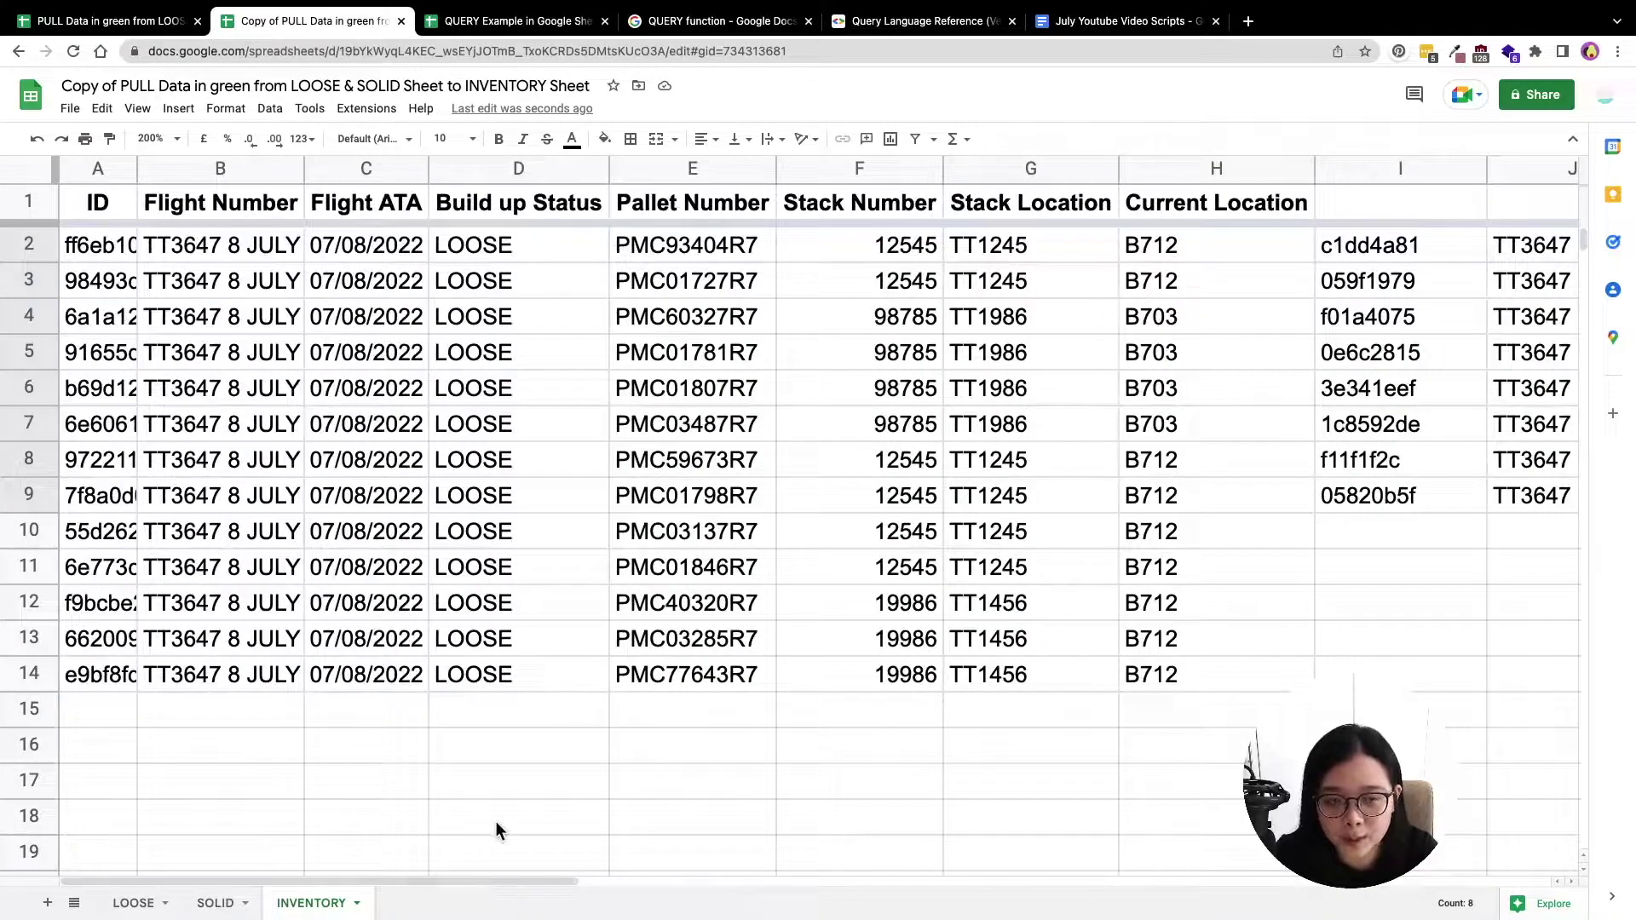
# Copy the SOLID QUERY formula from cell I2 without its leading equals sign
pyautogui.doubleClick(95, 254)
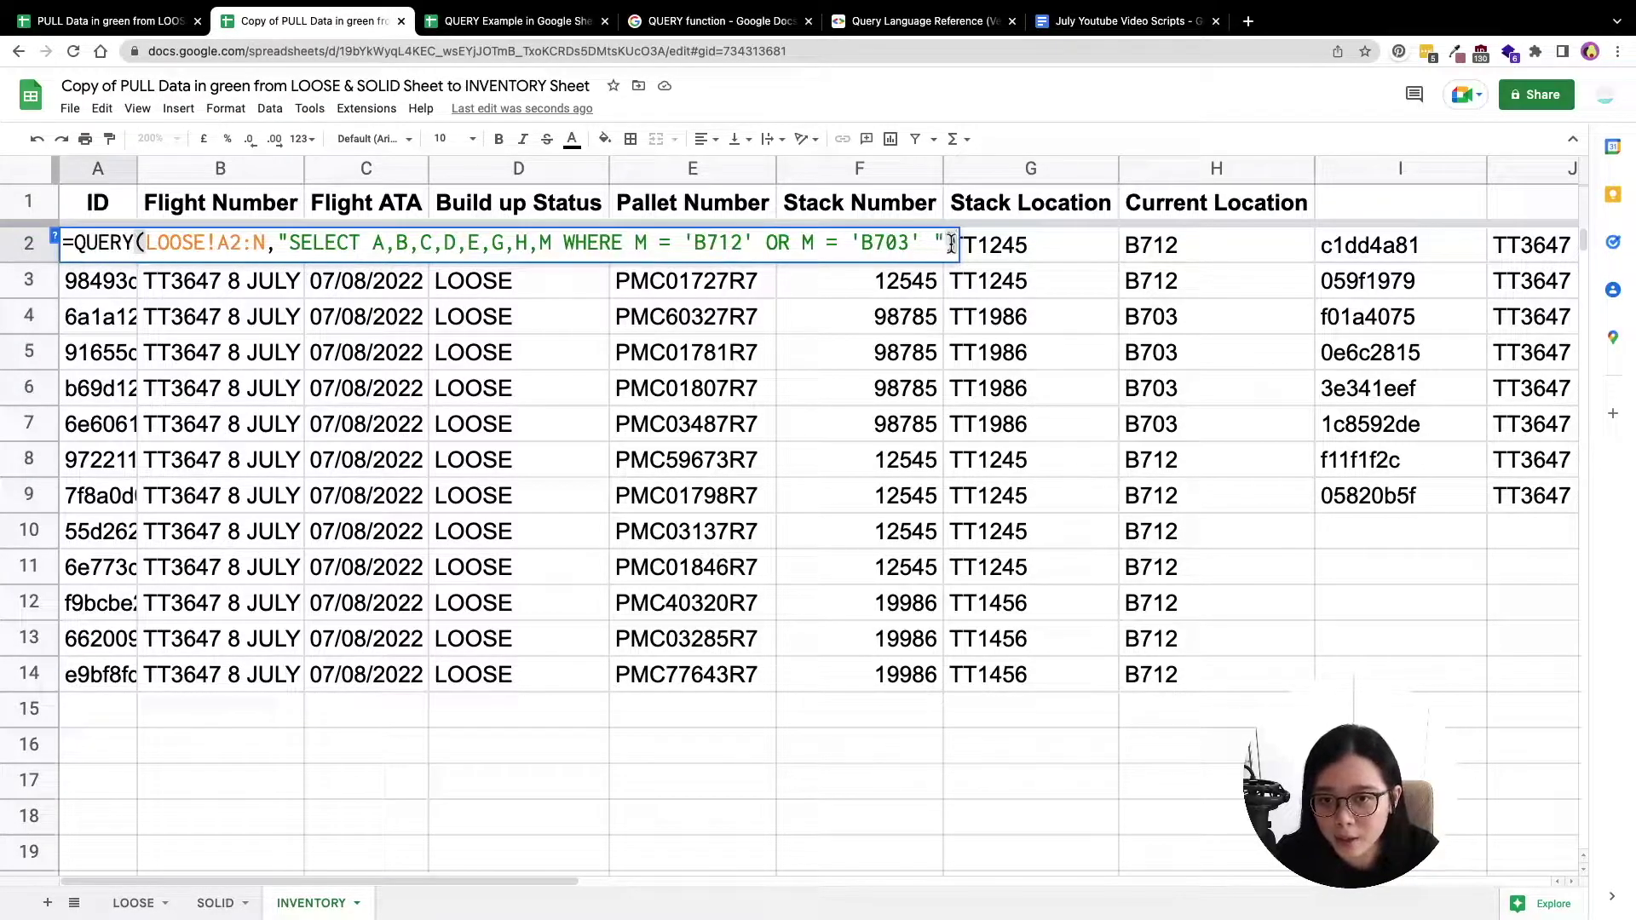
pyautogui.click(1342, 257)
pyautogui.press('Return')
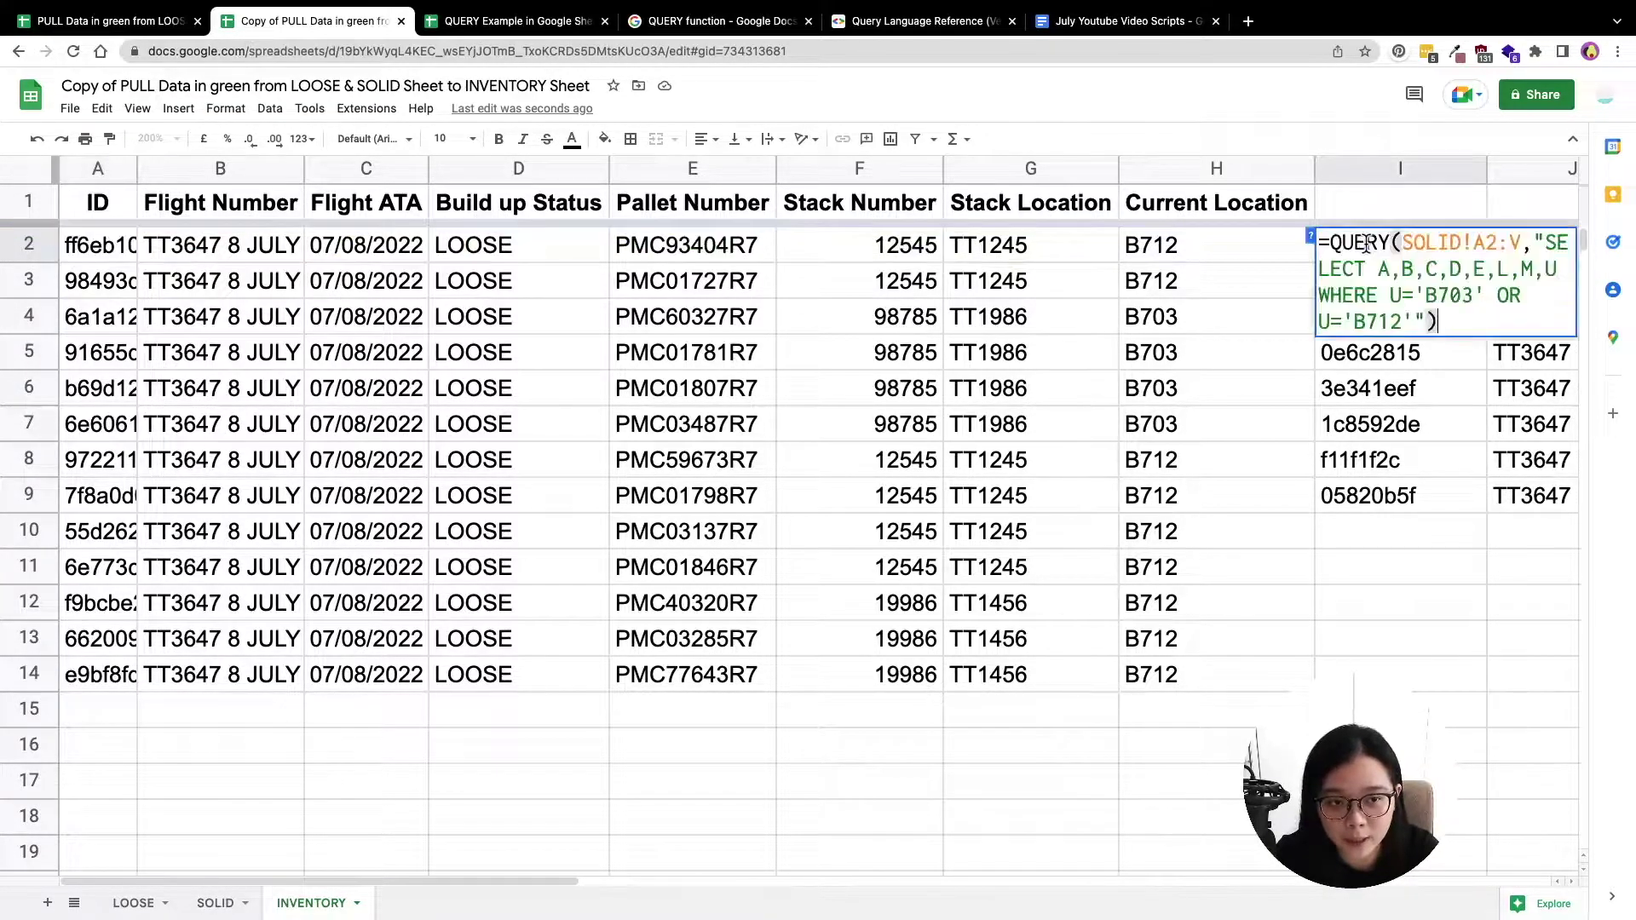
pyautogui.hotkey('ctrl', 'a')
pyautogui.press('super+c')
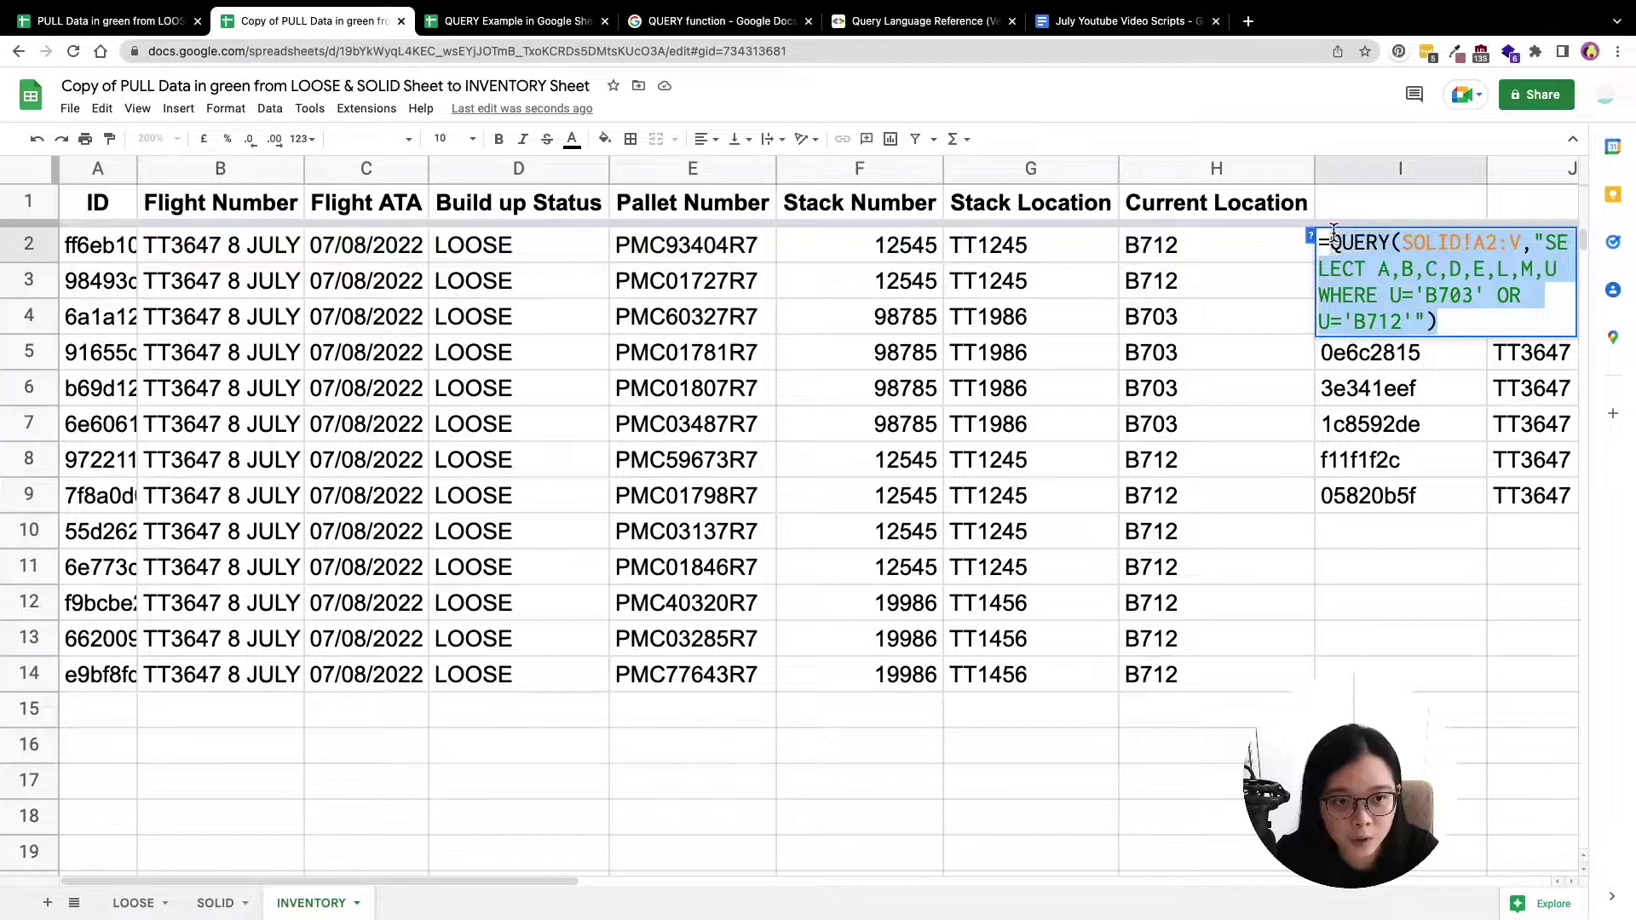
# Append a semicolon and the copied SOLID query to the end of the LOOSE query in cell A2, and apply the formula
pyautogui.doubleClick(100, 246)
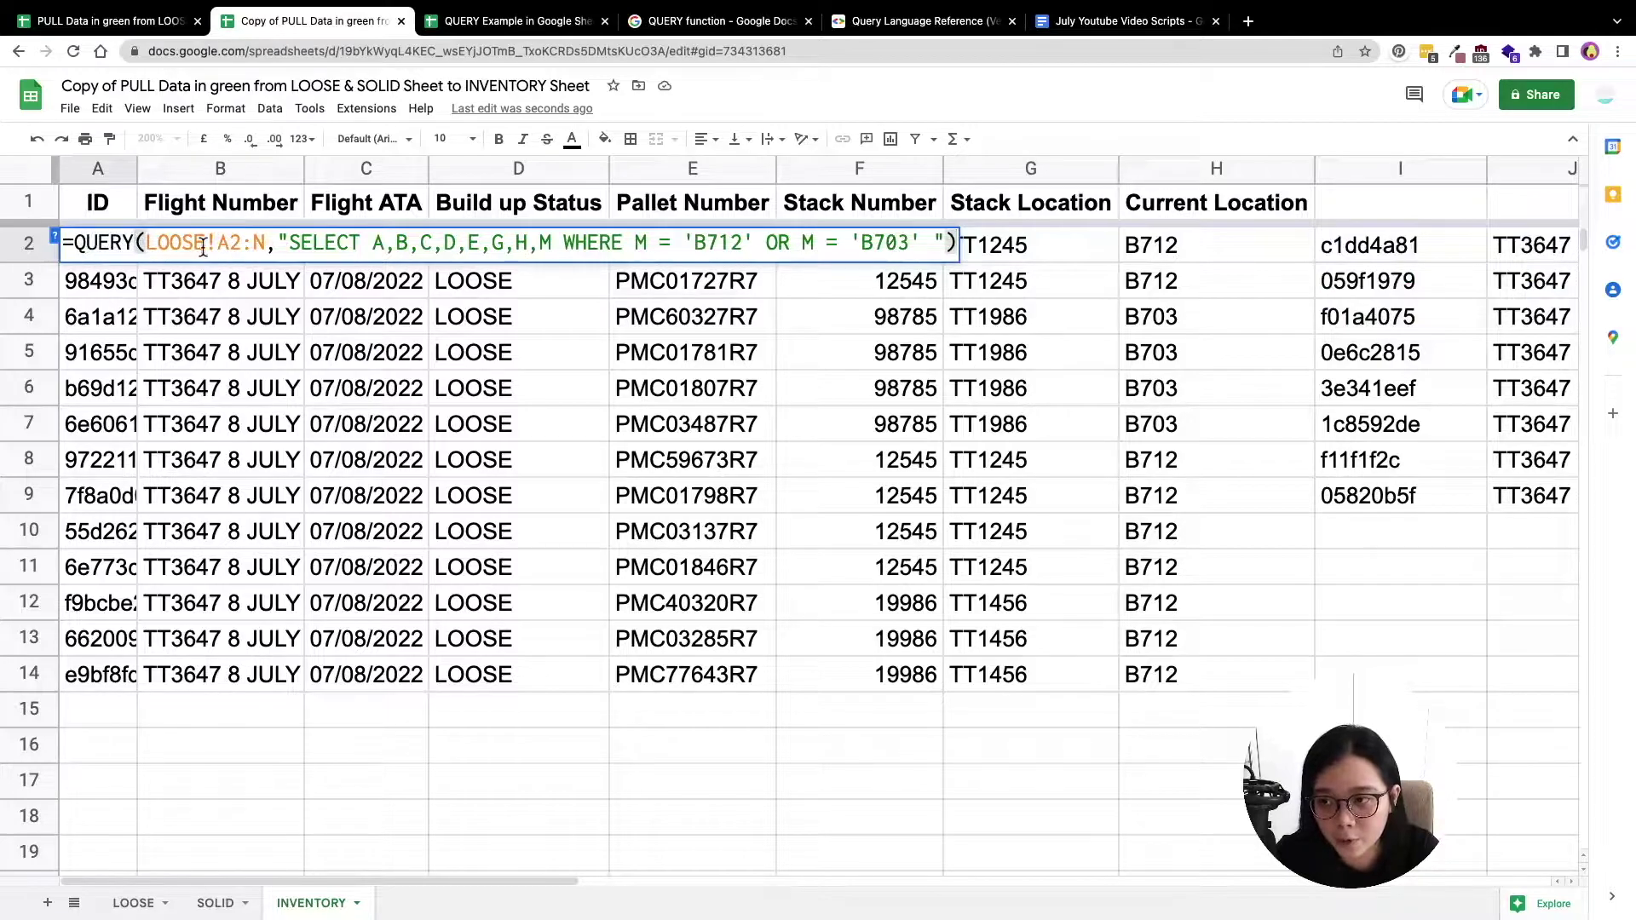
pyautogui.click(954, 242)
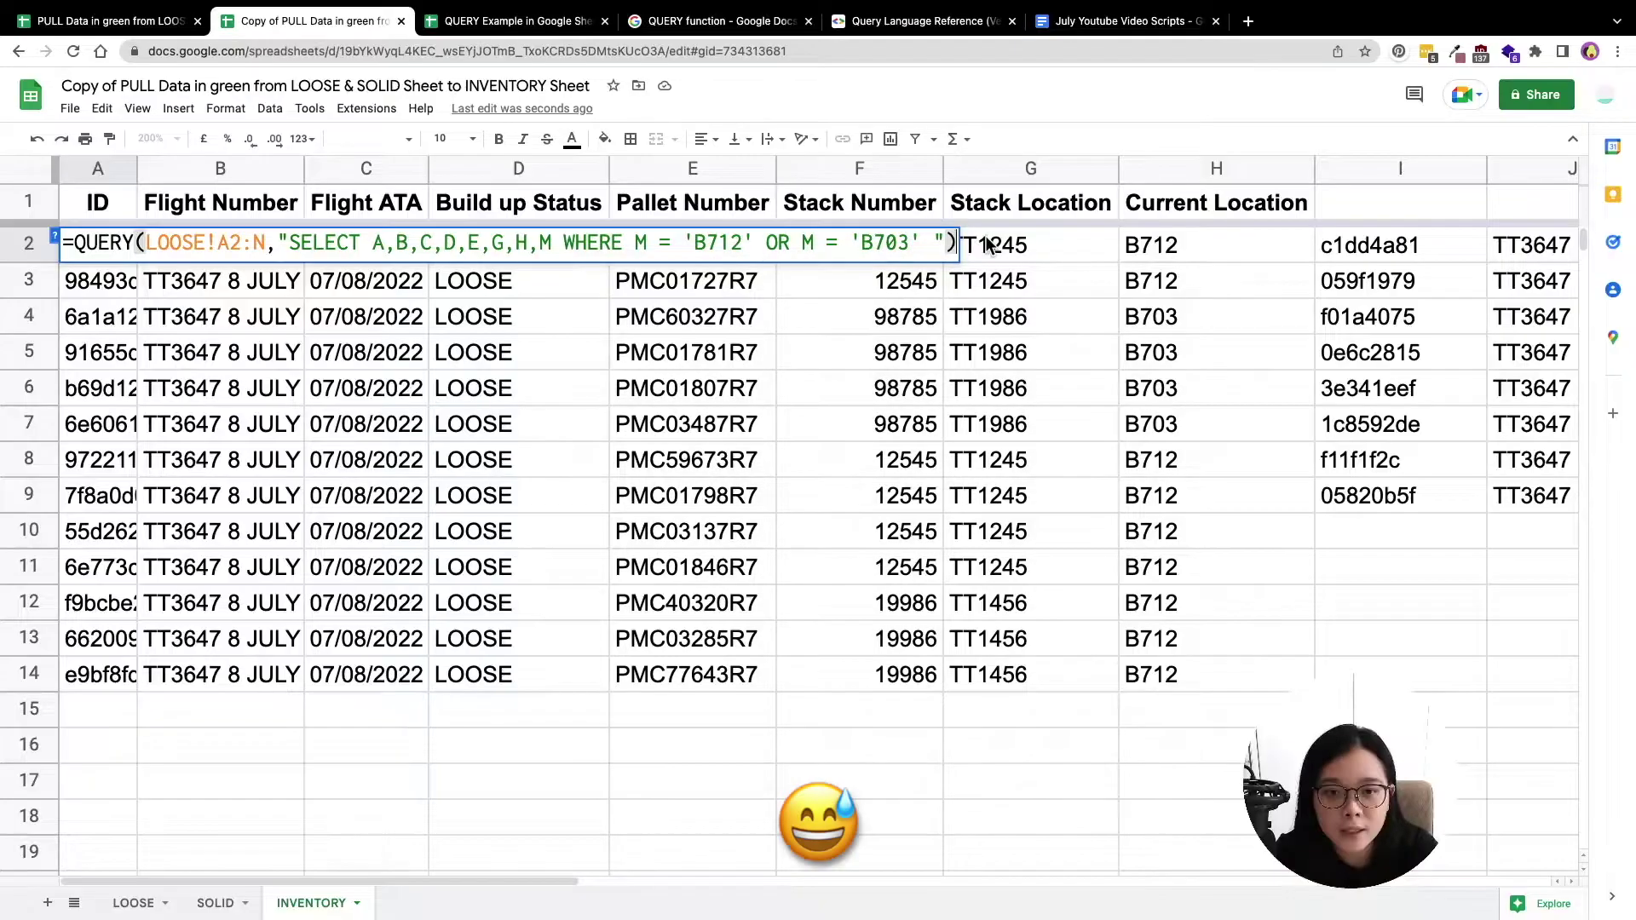
pyautogui.write(';')
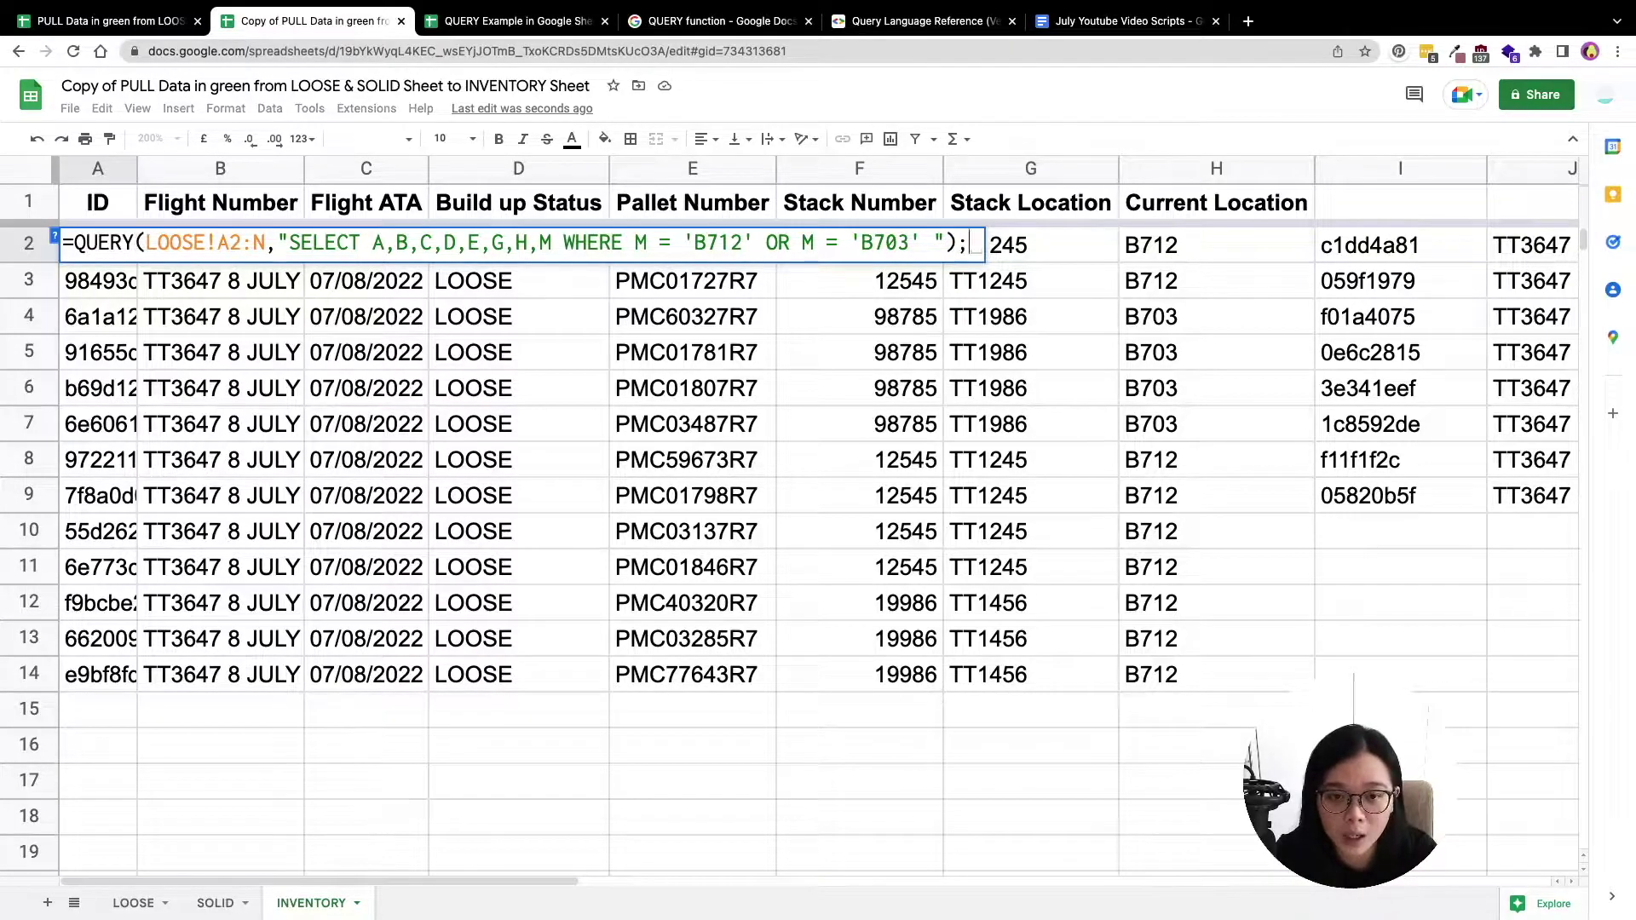
pyautogui.press('super+v')
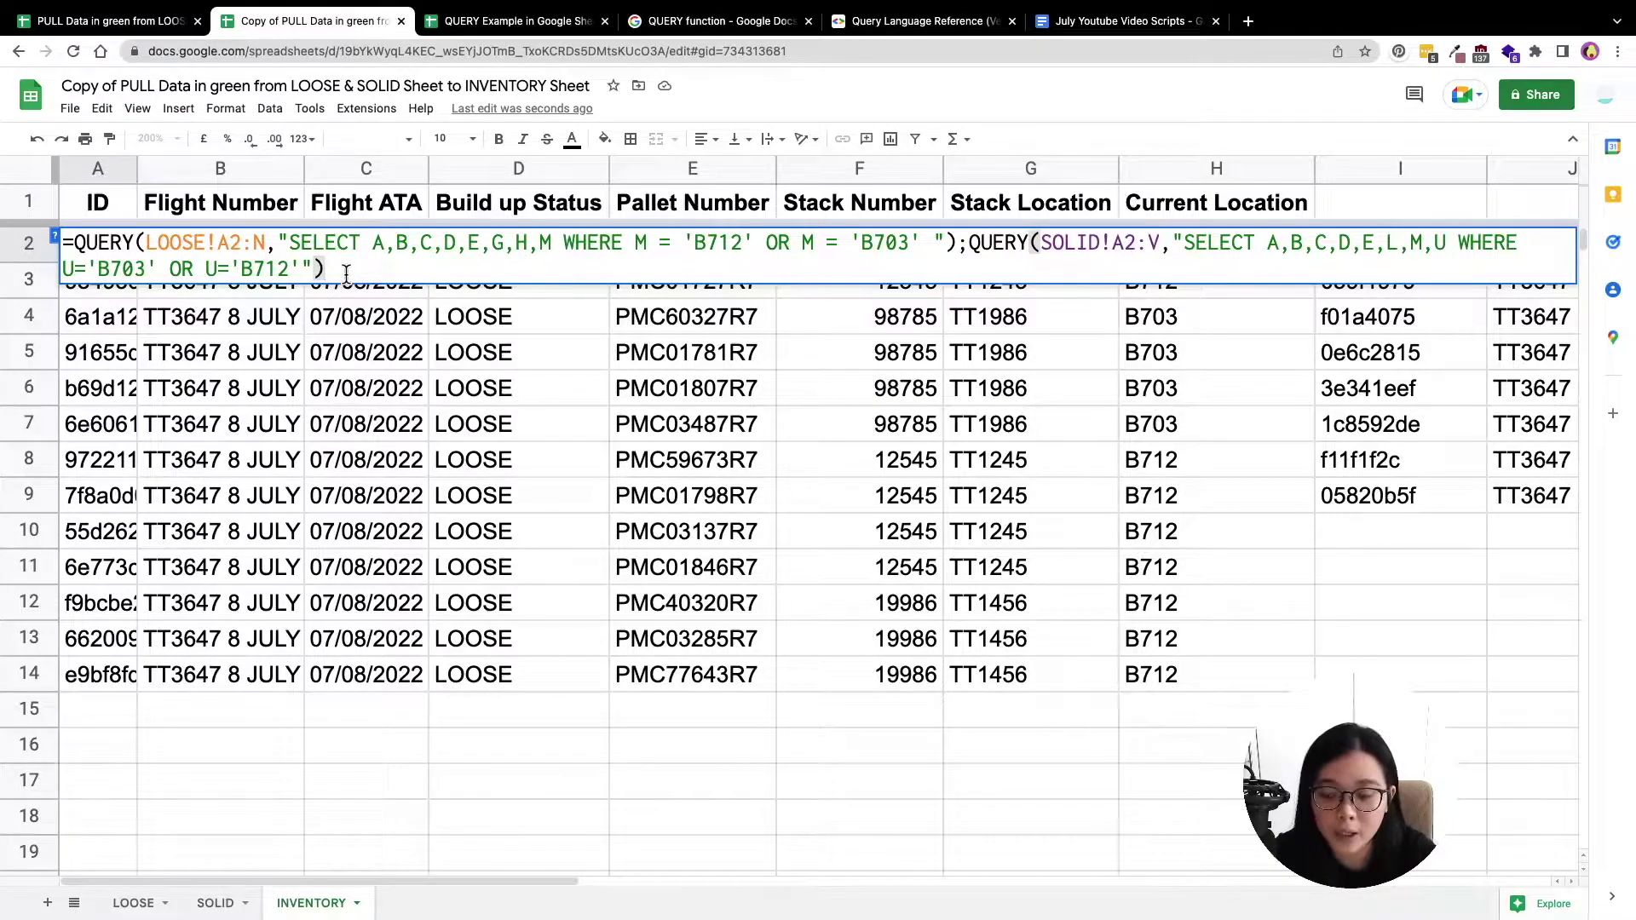
pyautogui.press('Return')
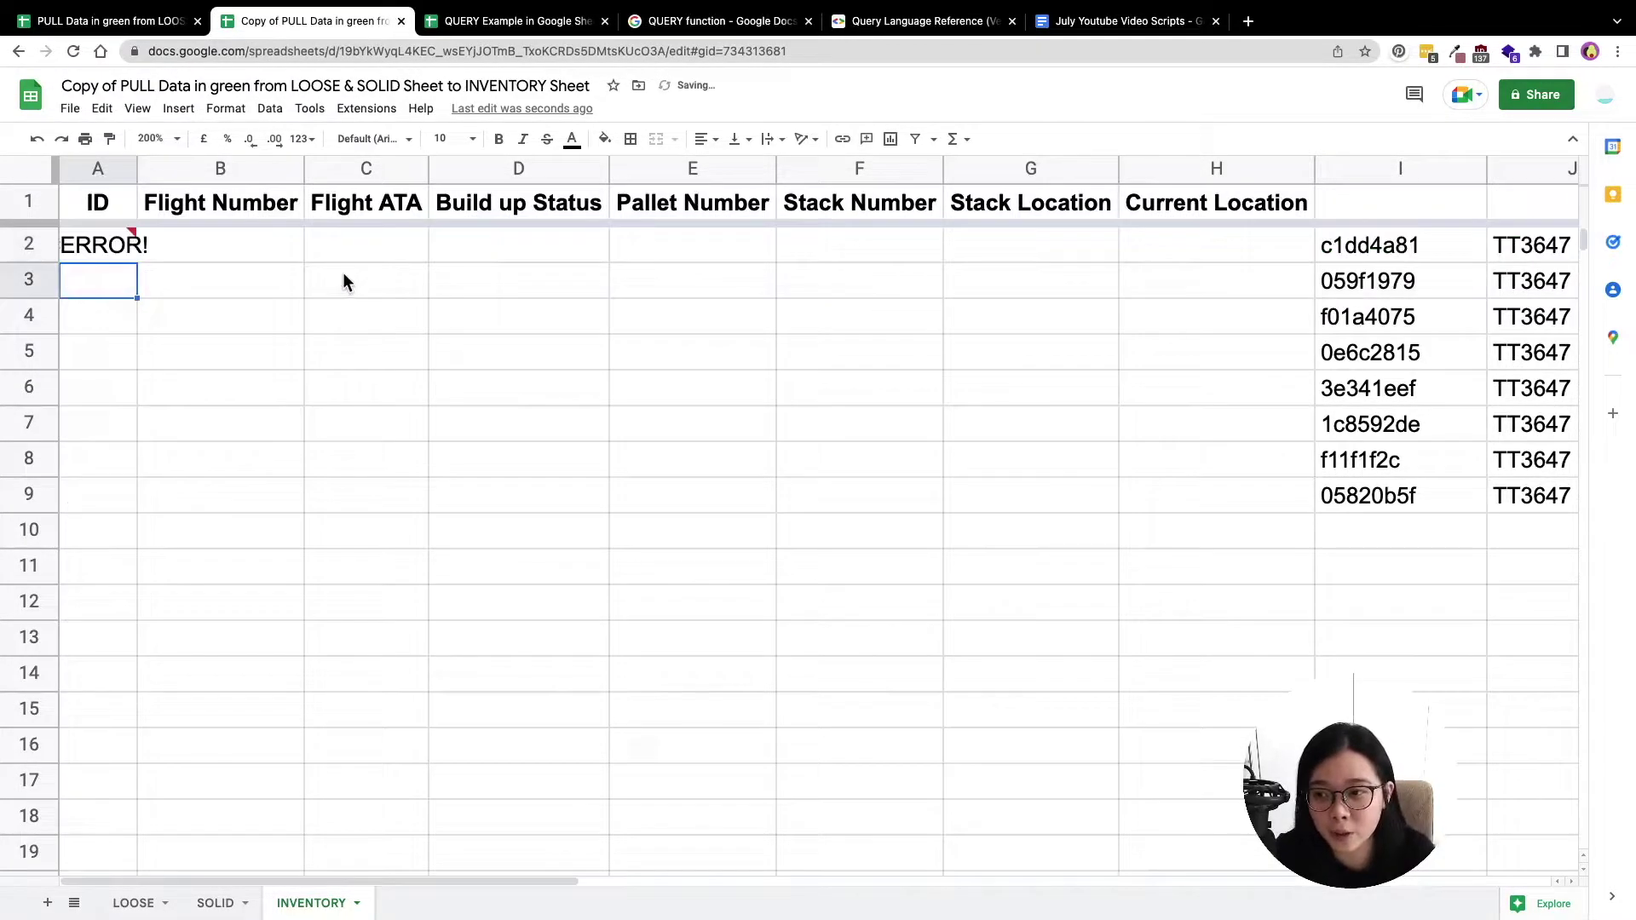
# Wrap both QUERY functions in cell A2 in curly braces to stack them as one array, and apply the formula
pyautogui.doubleClick(109, 246)
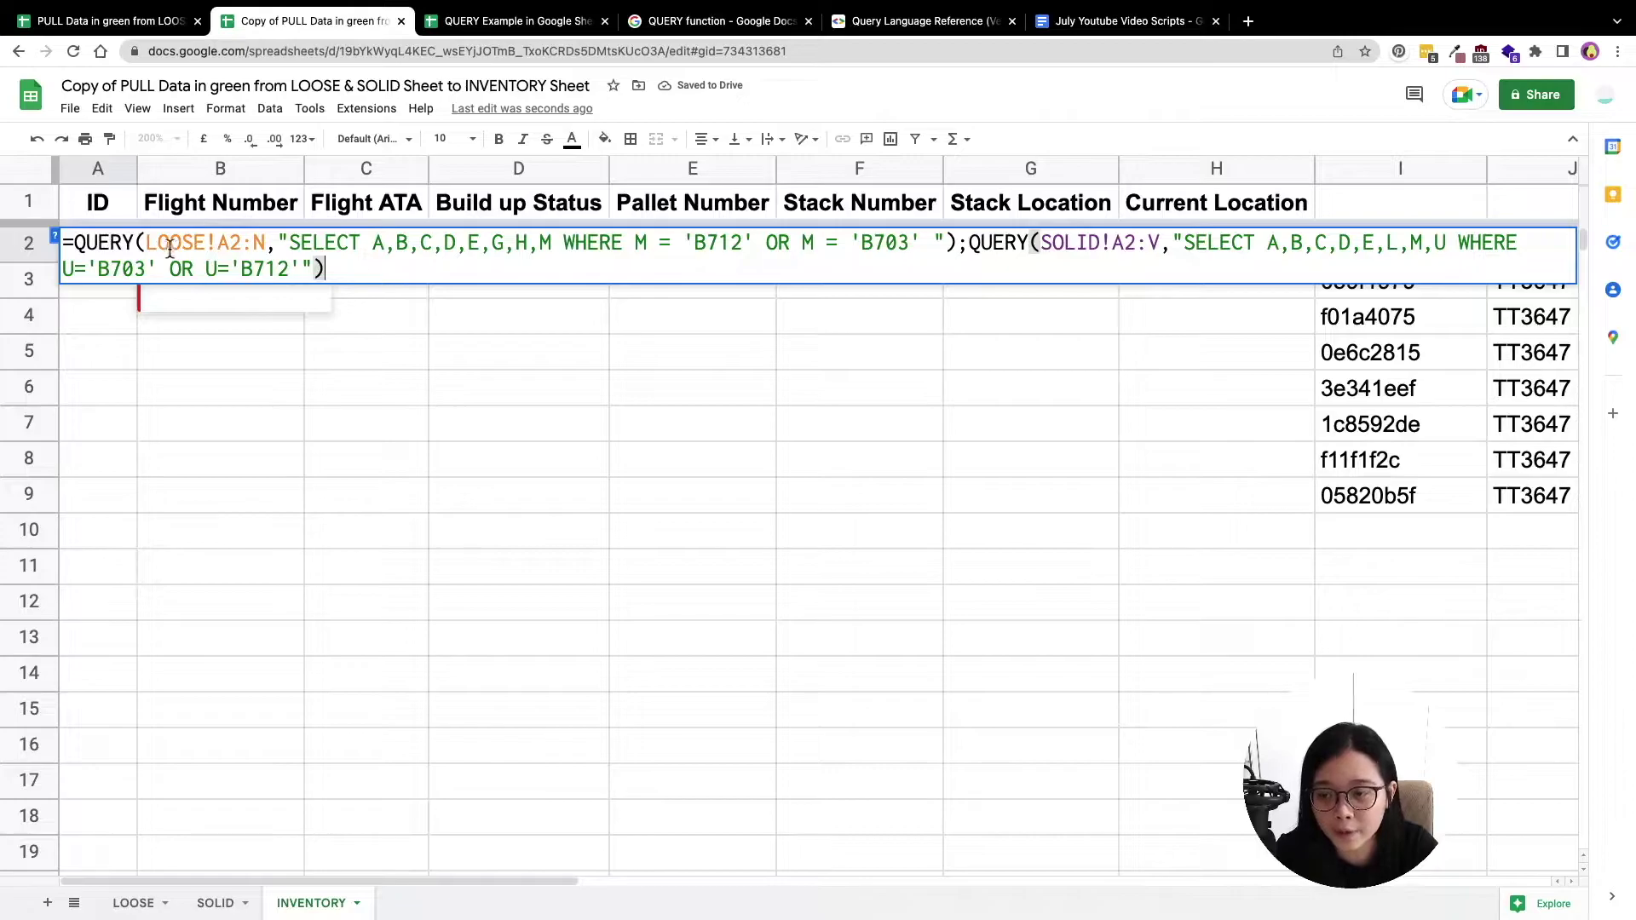
pyautogui.click(74, 243)
pyautogui.write('{')
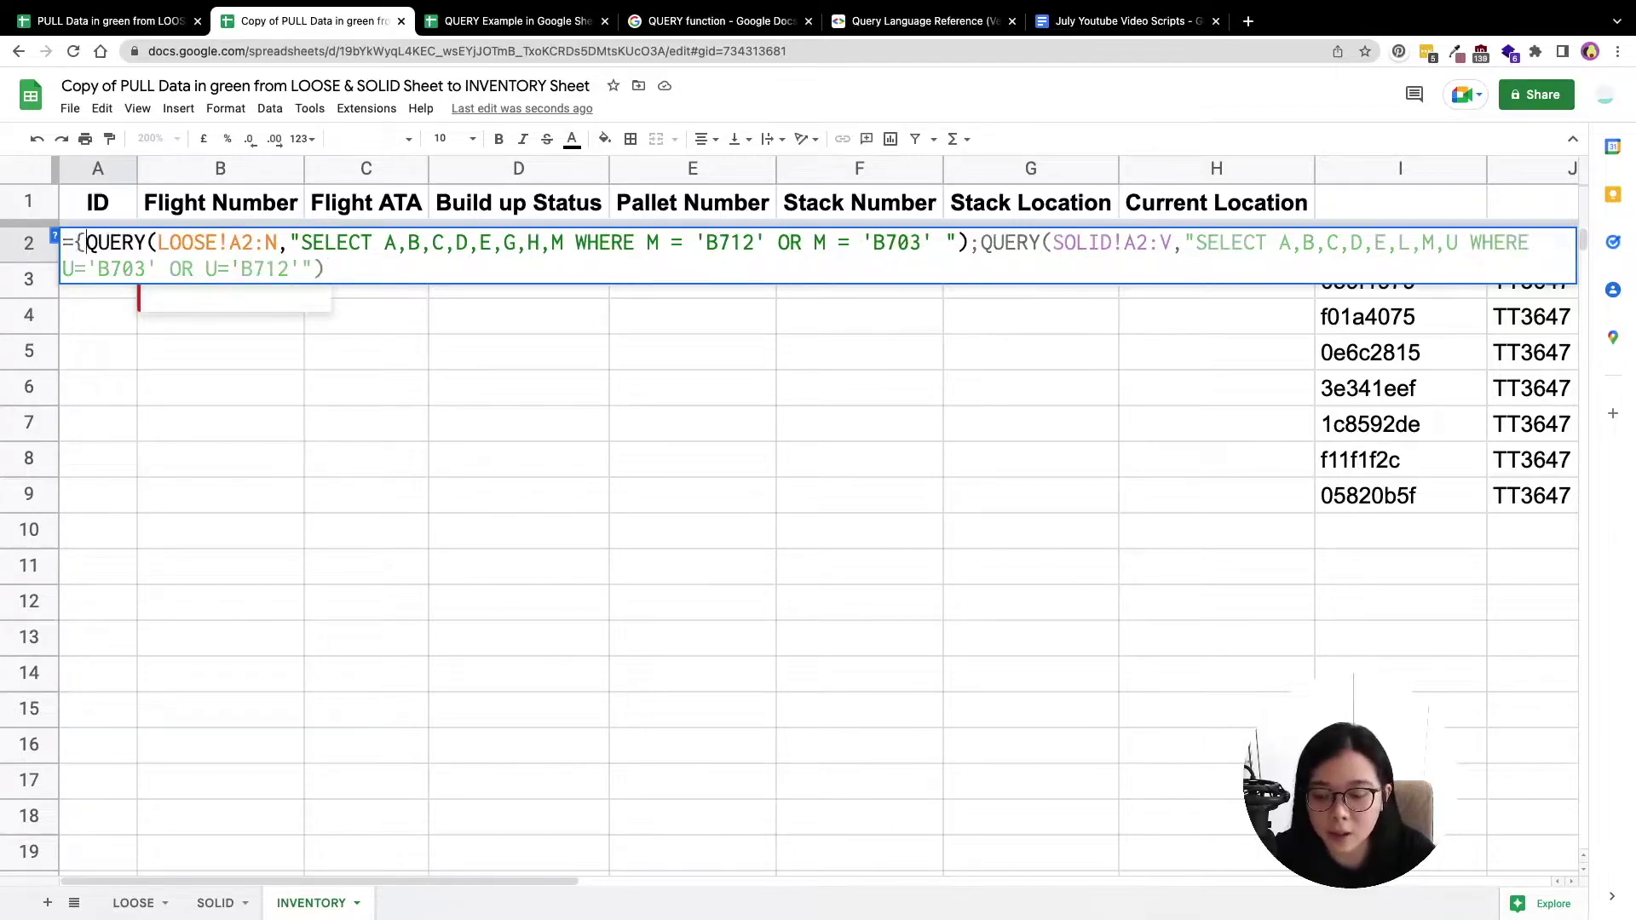
pyautogui.click(324, 269)
pyautogui.write('}')
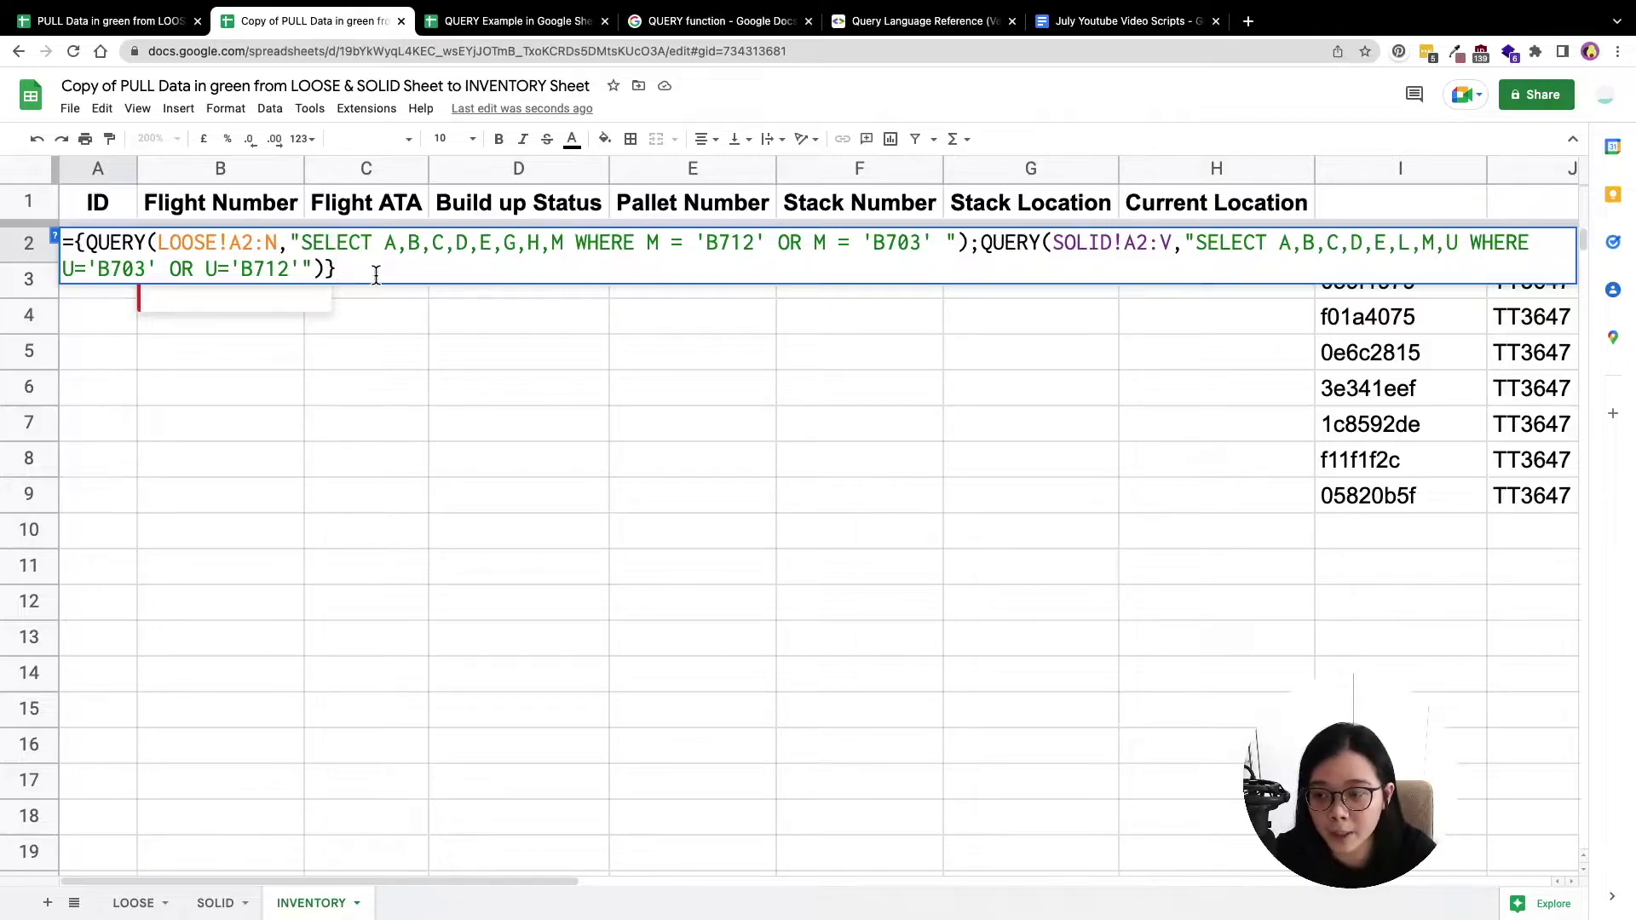
pyautogui.press('Return')
# Examine the combined rows A2:H22 and highlight the LOOSE and SOLID groups in the Build up Status column
pyautogui.scroll(-5, 943, 433)
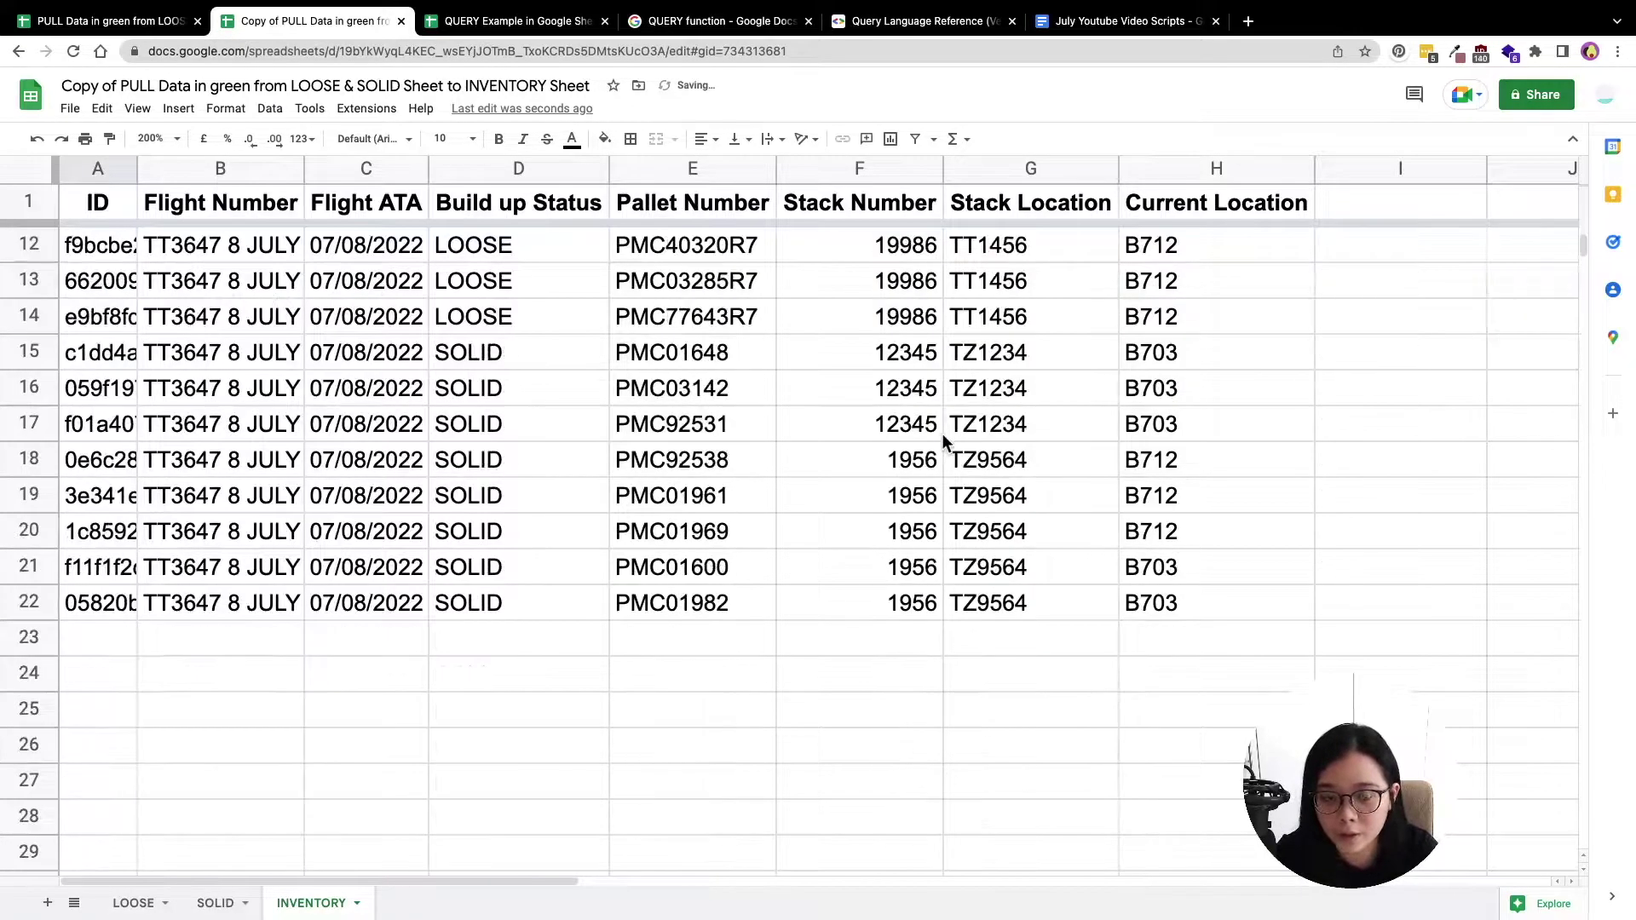
pyautogui.scroll(5, 1051, 528)
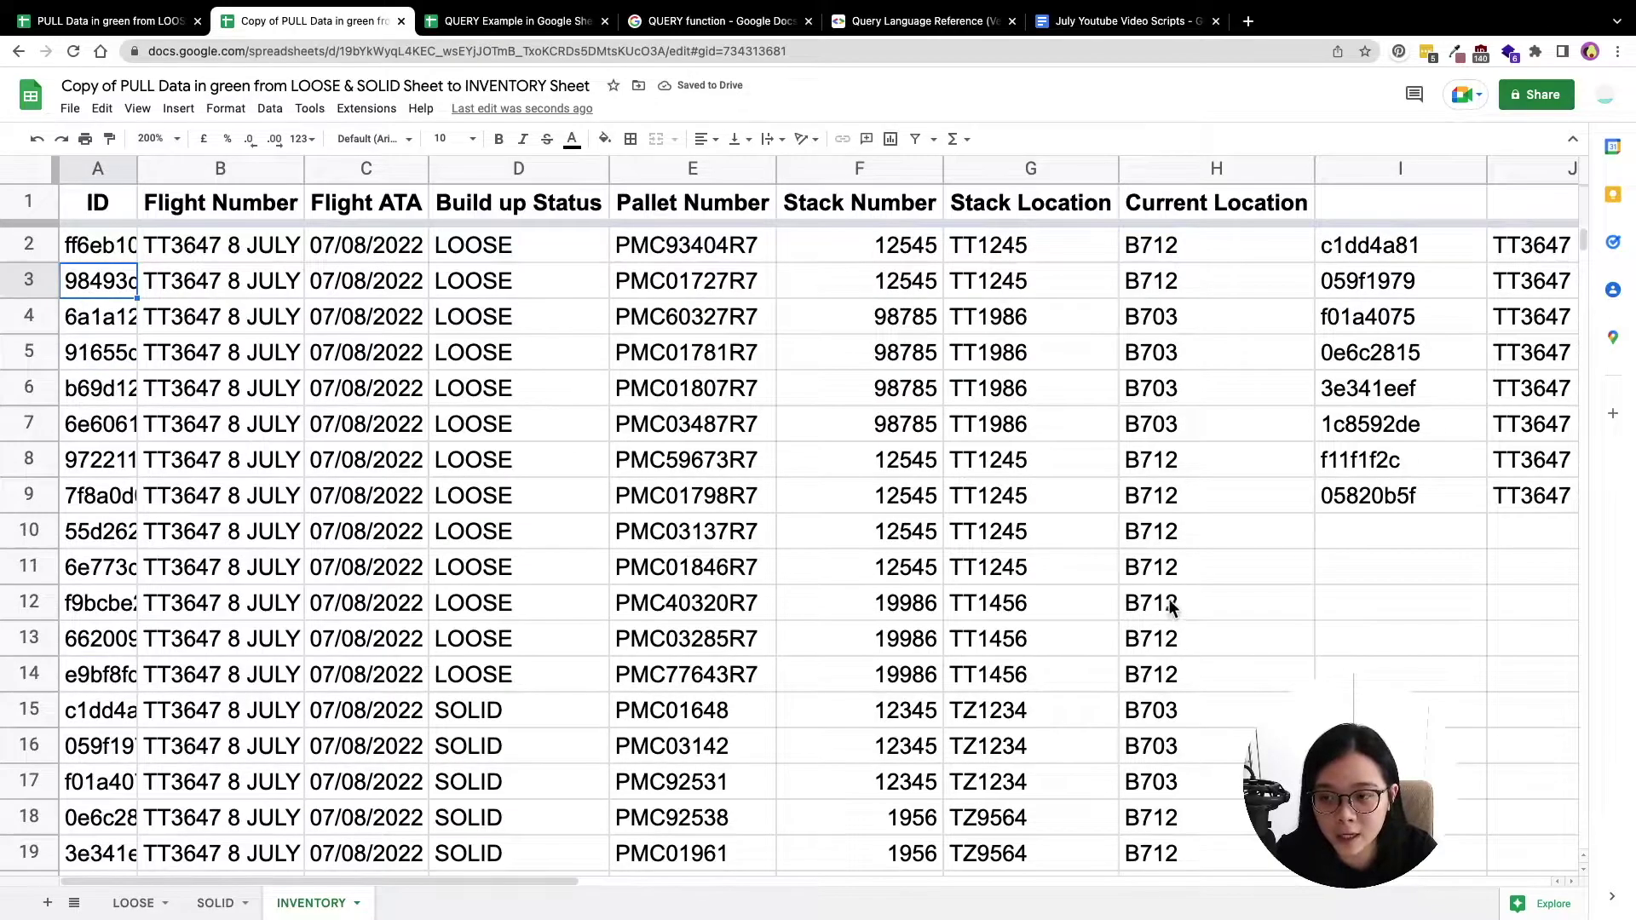
pyautogui.moveTo(99, 247); pyautogui.dragTo(1142, 668)
pyautogui.scroll(-3, 1061, 587)
pyautogui.scroll(4, 1146, 668)
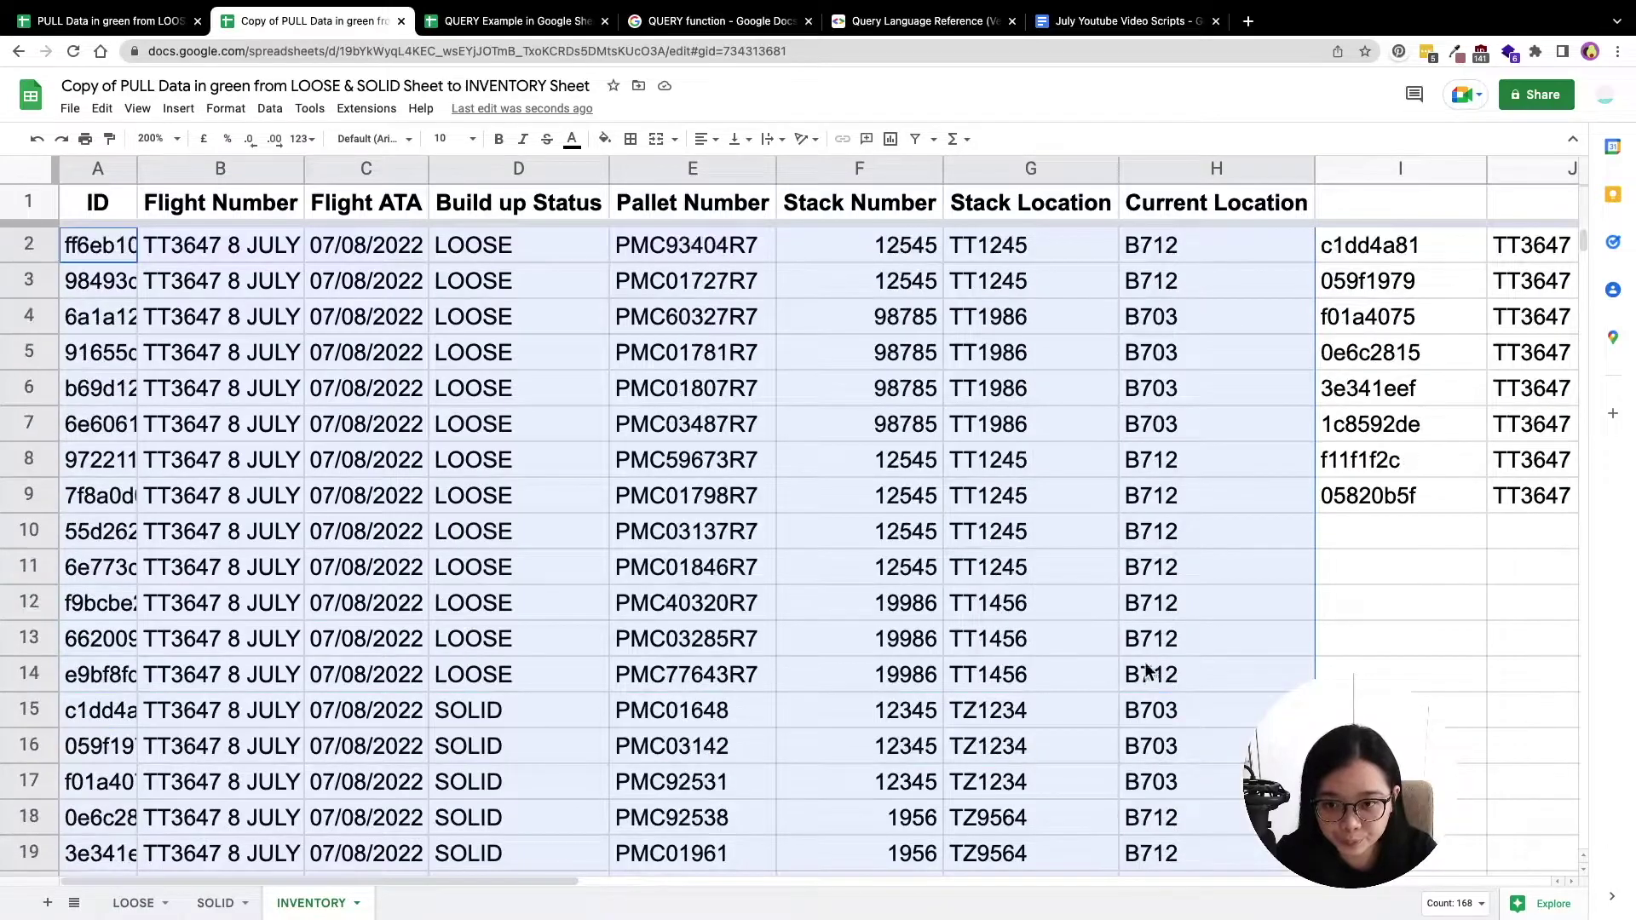
pyautogui.click(632, 397)
pyautogui.moveTo(549, 248); pyautogui.dragTo(559, 665)
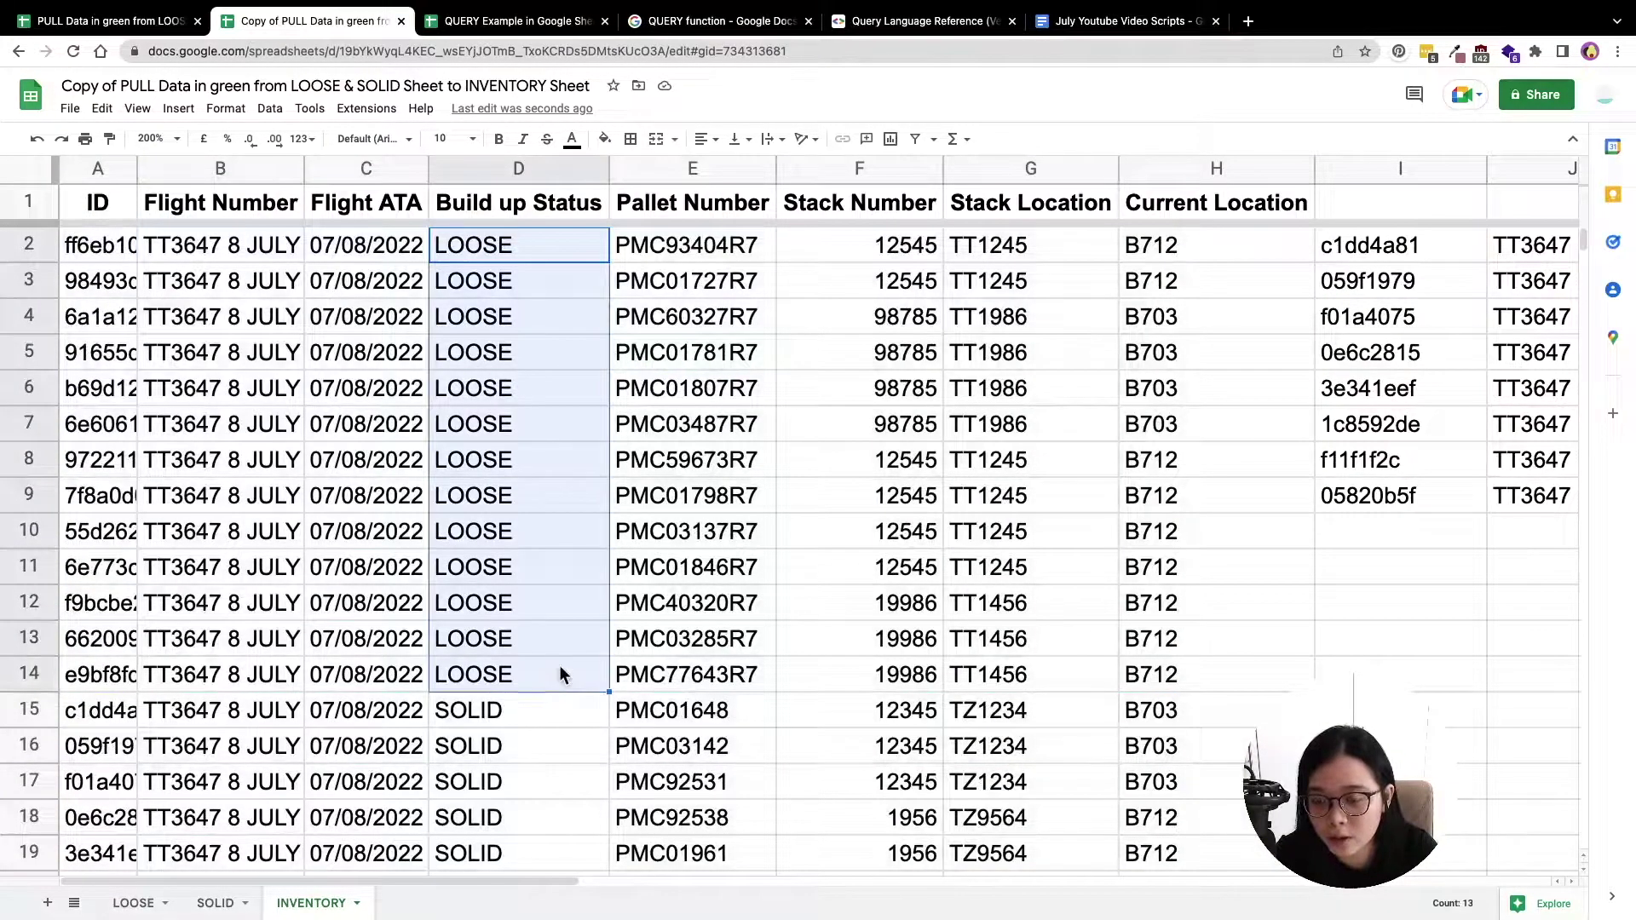
pyautogui.scroll(-3, 559, 664)
pyautogui.moveTo(532, 422); pyautogui.dragTo(538, 671)
pyautogui.scroll(3, 538, 671)
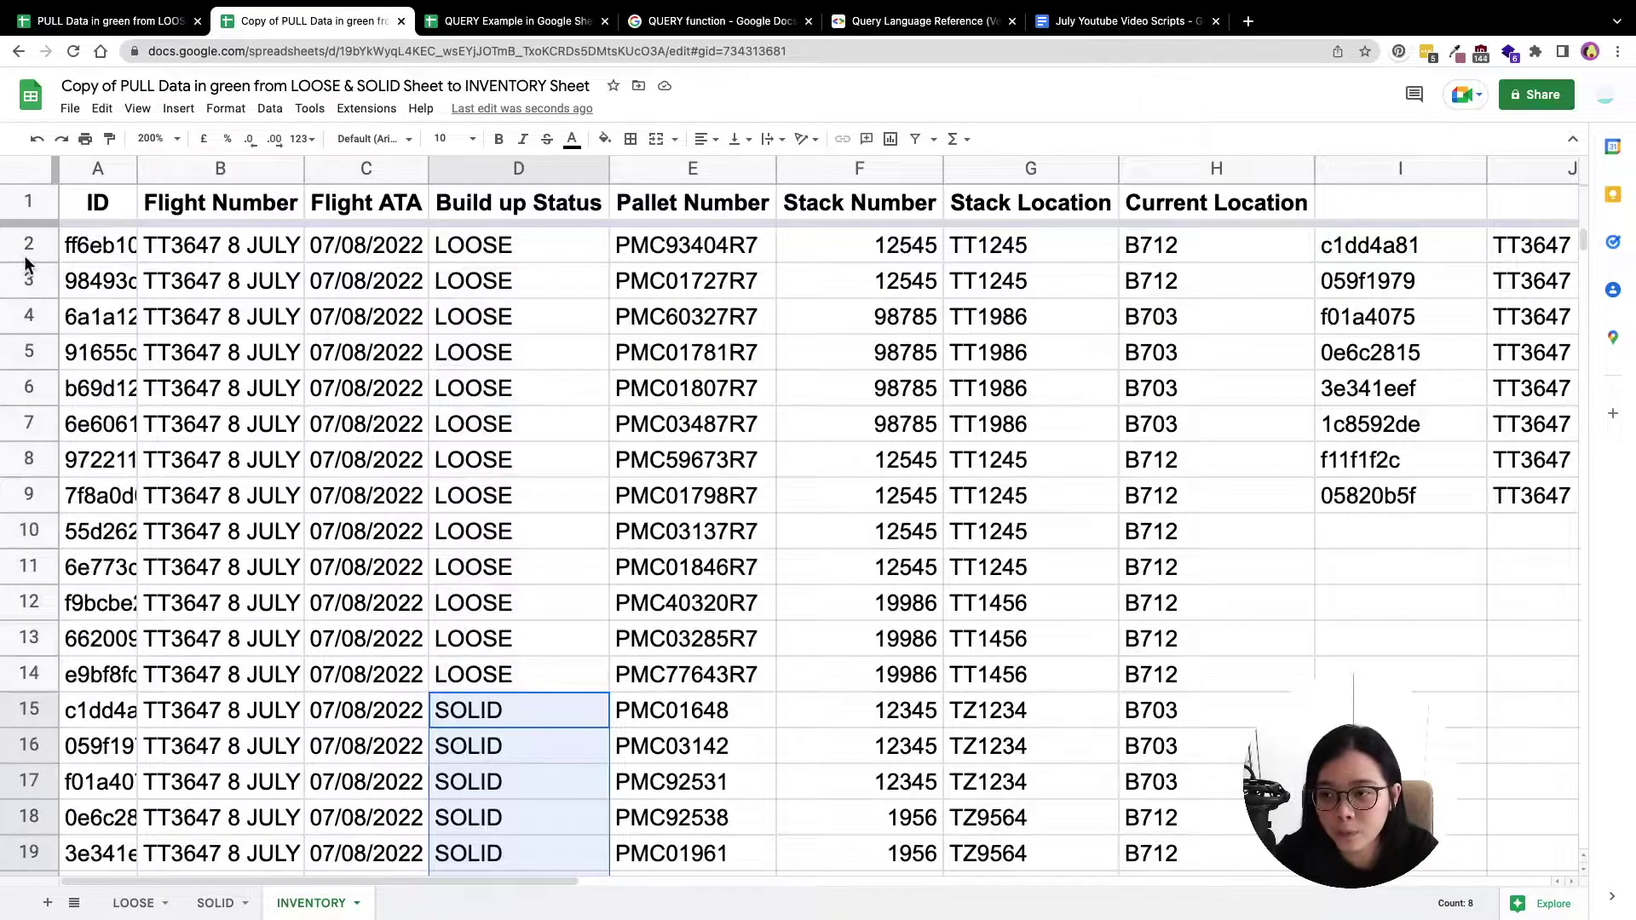
# Review the stacked QUERY formula in cell A2 and the combined rows it returns
pyautogui.click(106, 248)
pyautogui.doubleClick(105, 249)
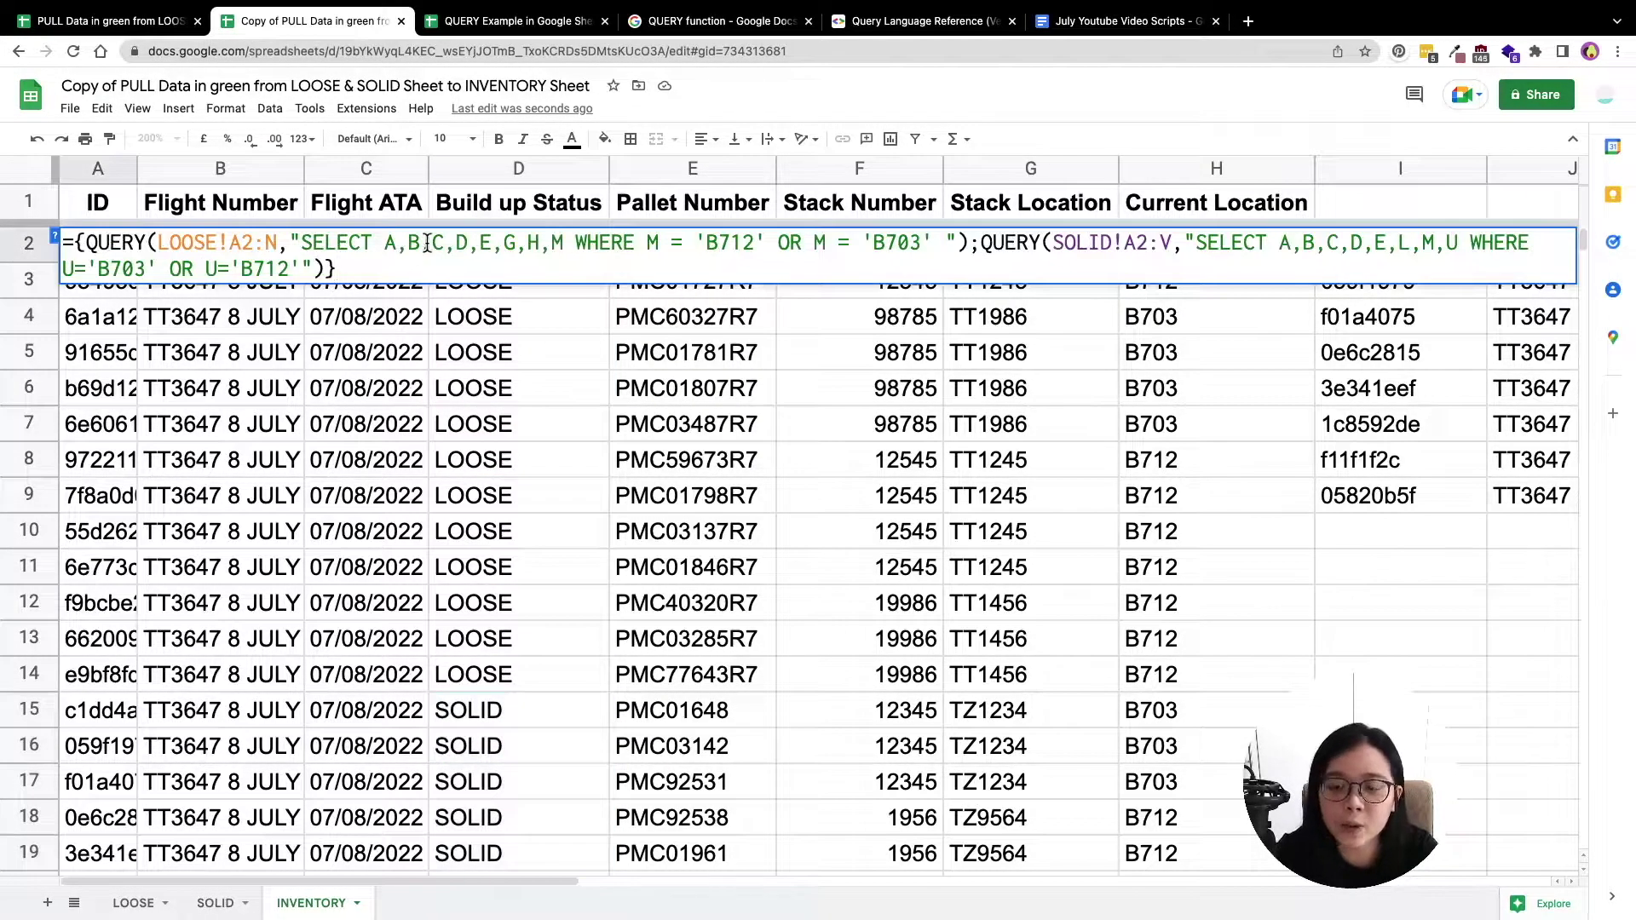
pyautogui.click(551, 436)
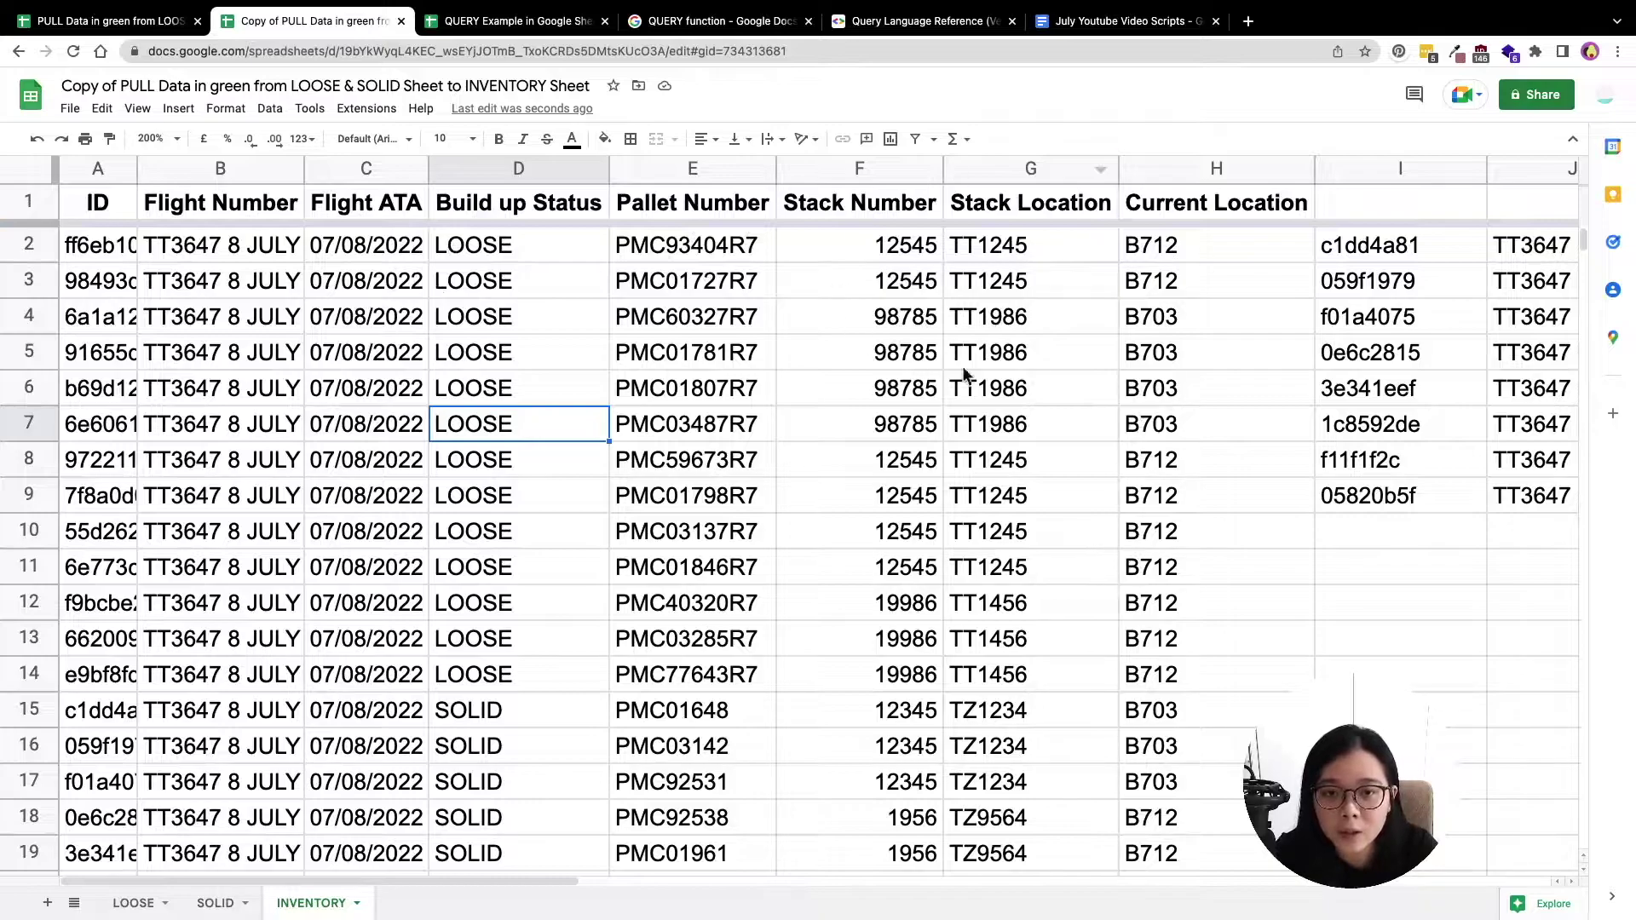
pyautogui.scroll(-1, 1040, 458)
pyautogui.scroll(1, 1039, 458)
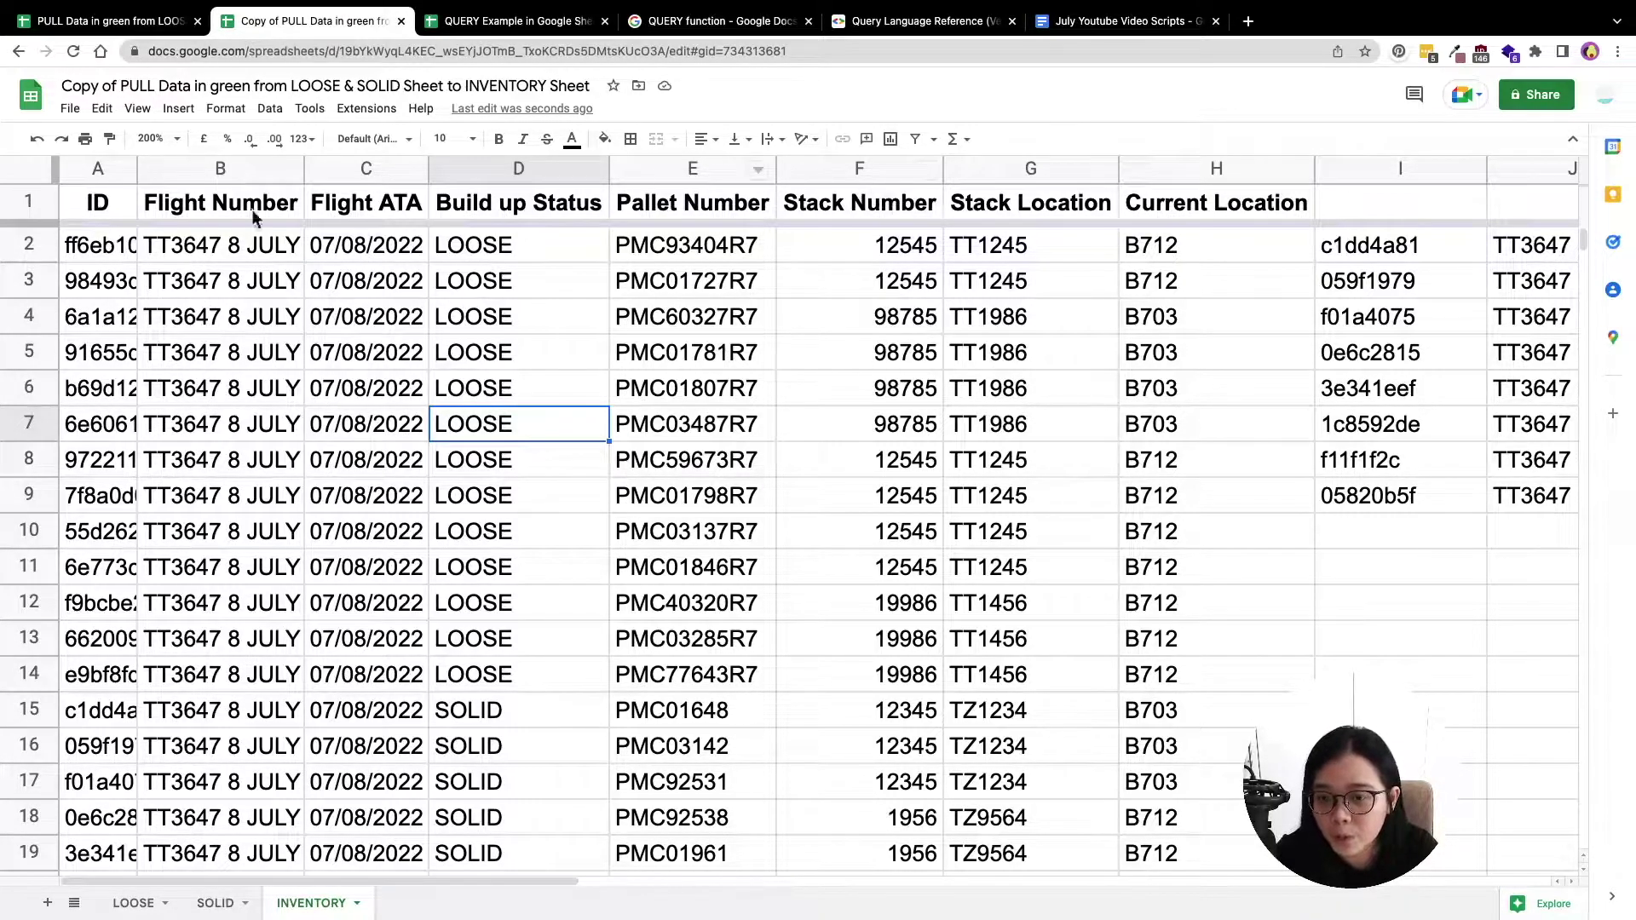
# Wrap the curly-brace array in cell A2 in an outer QUERY function with the query string "SELECT *"
pyautogui.click(110, 250)
pyautogui.doubleClick(111, 251)
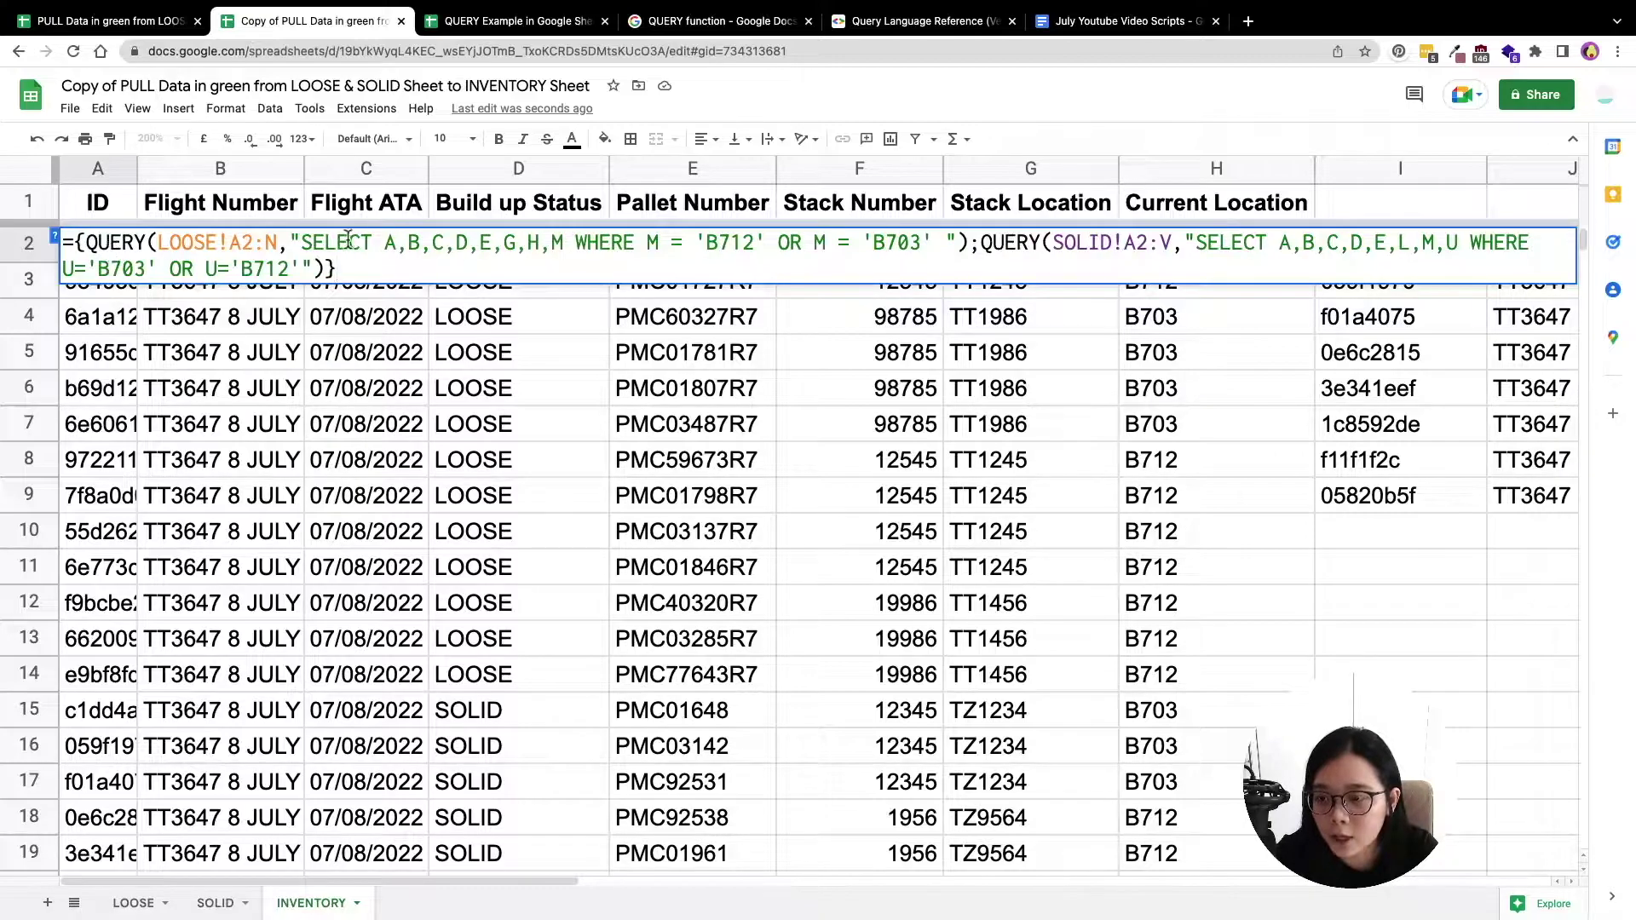
pyautogui.click(74, 240)
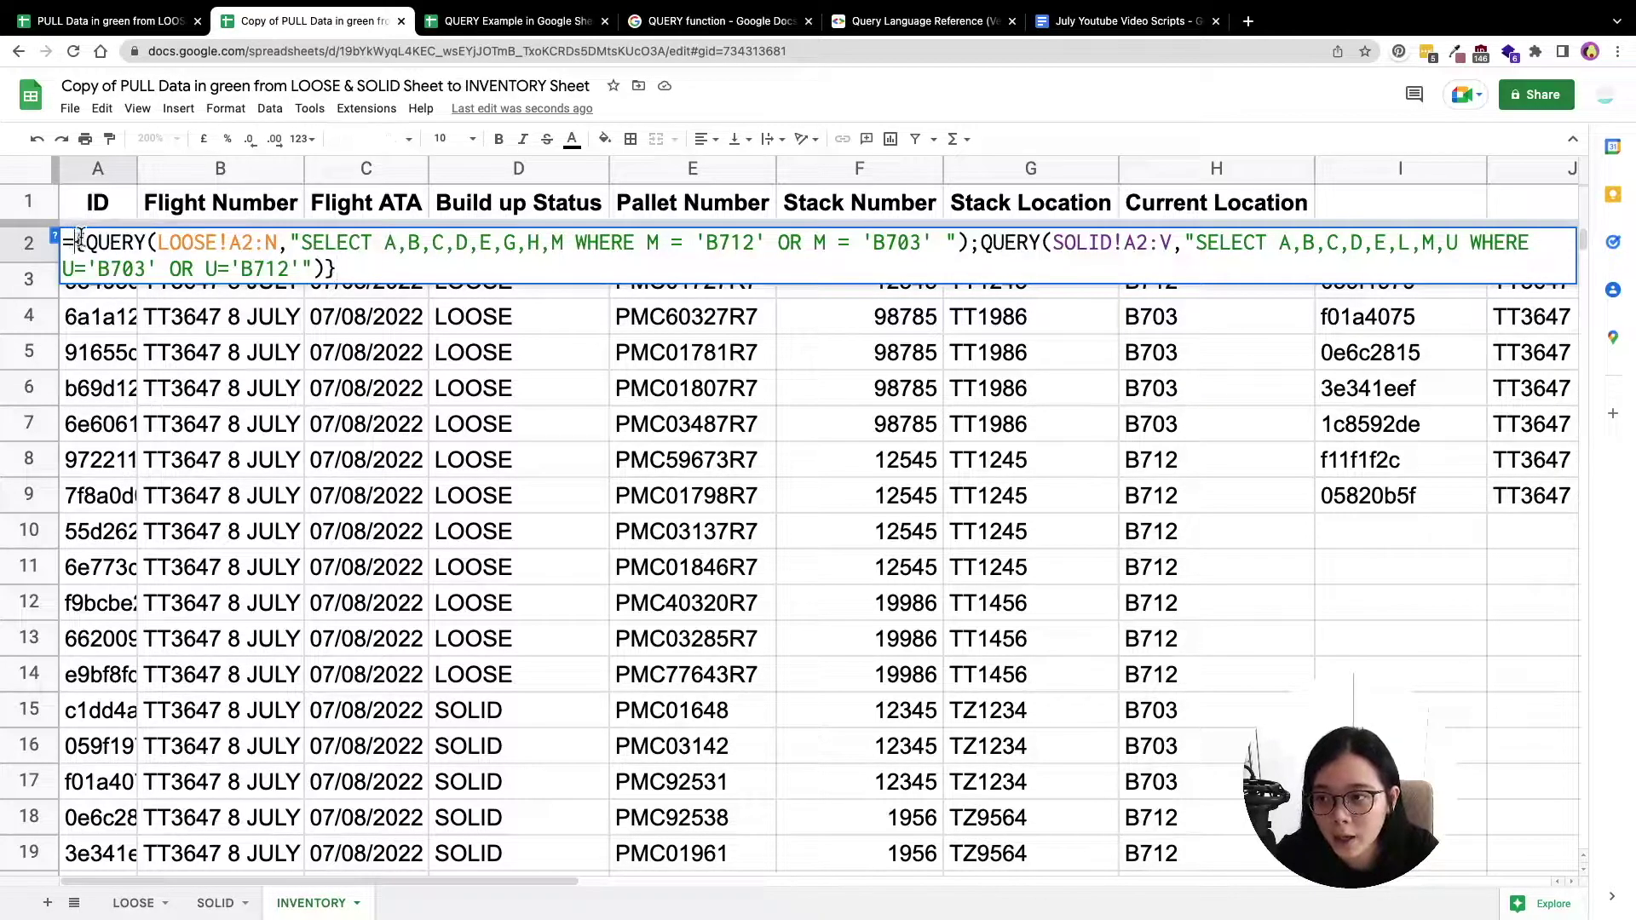
pyautogui.write('QUERY')
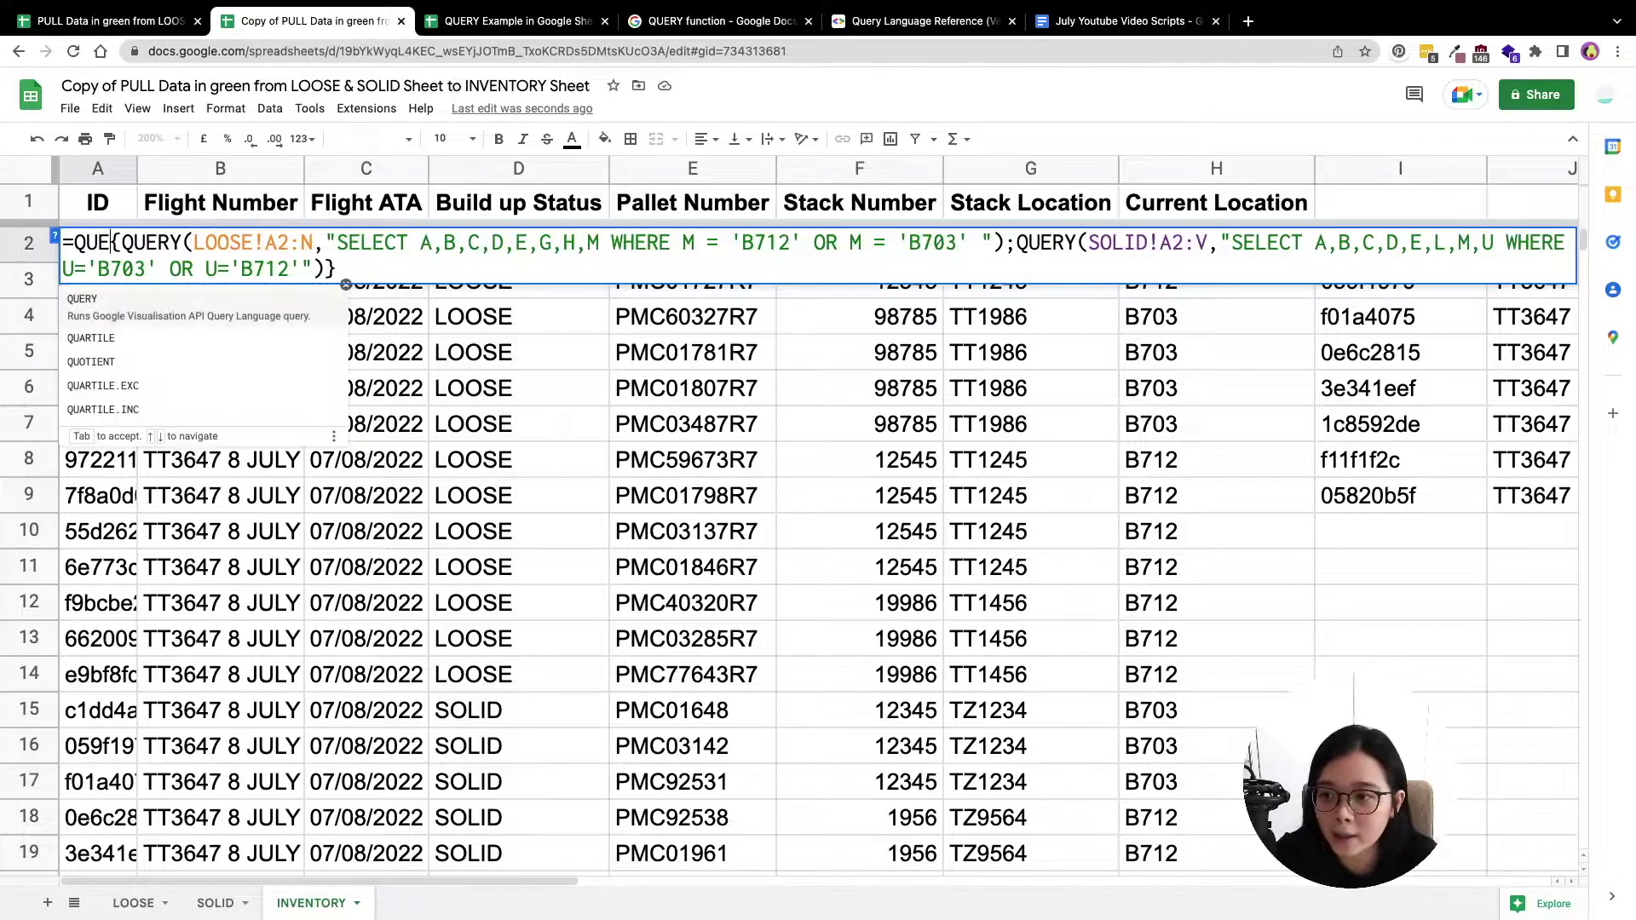
pyautogui.write('(')
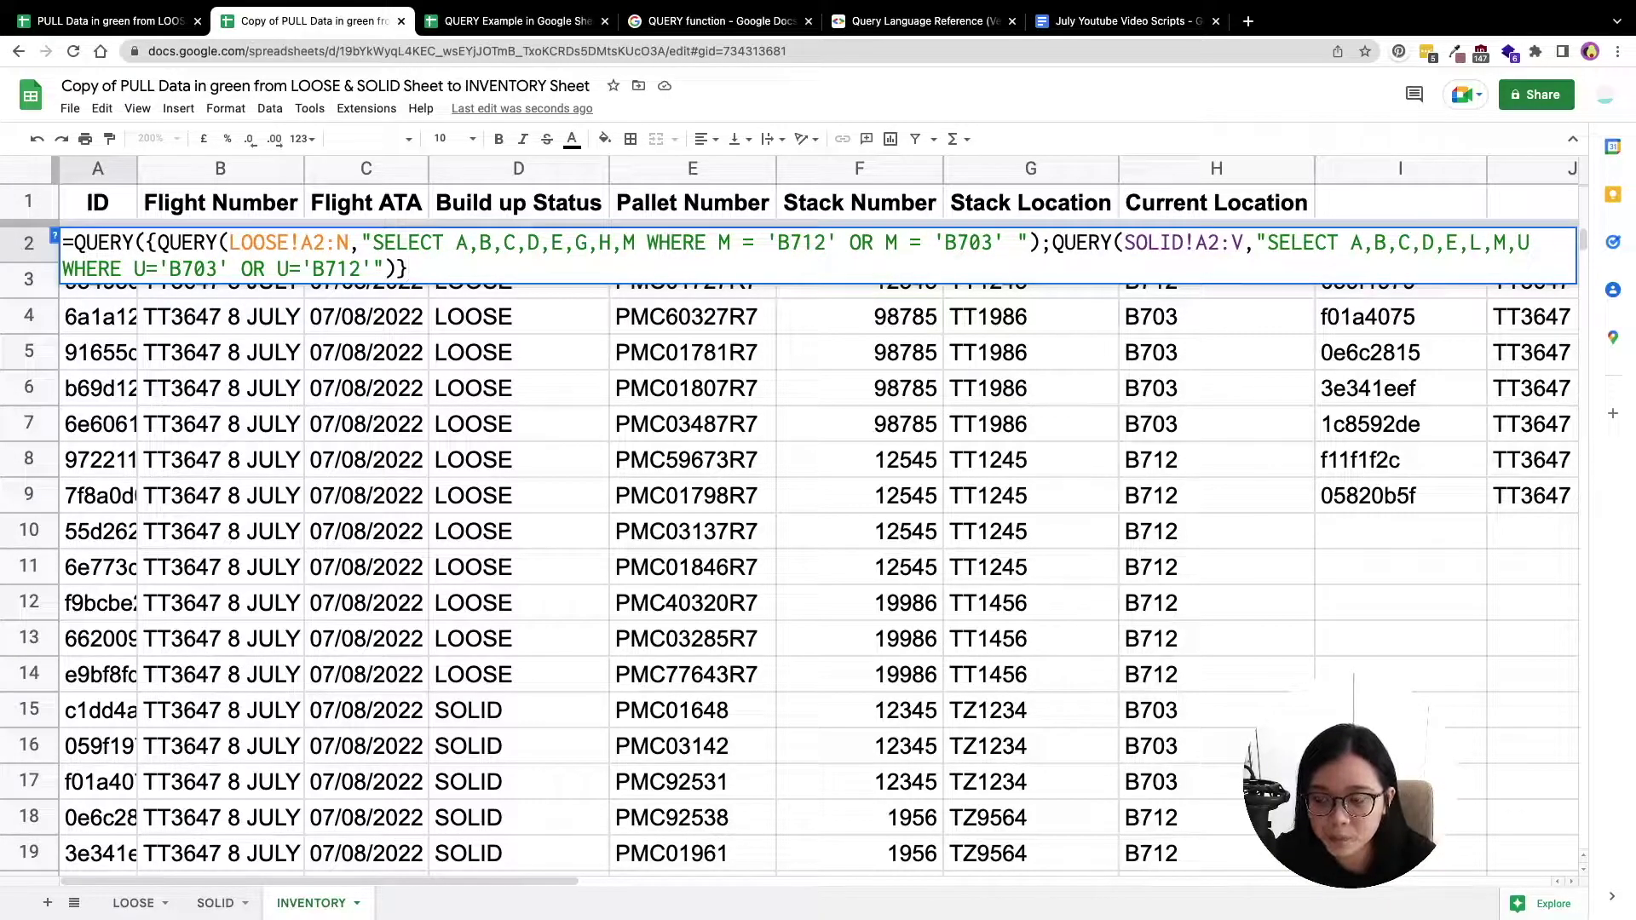
pyautogui.write(',')
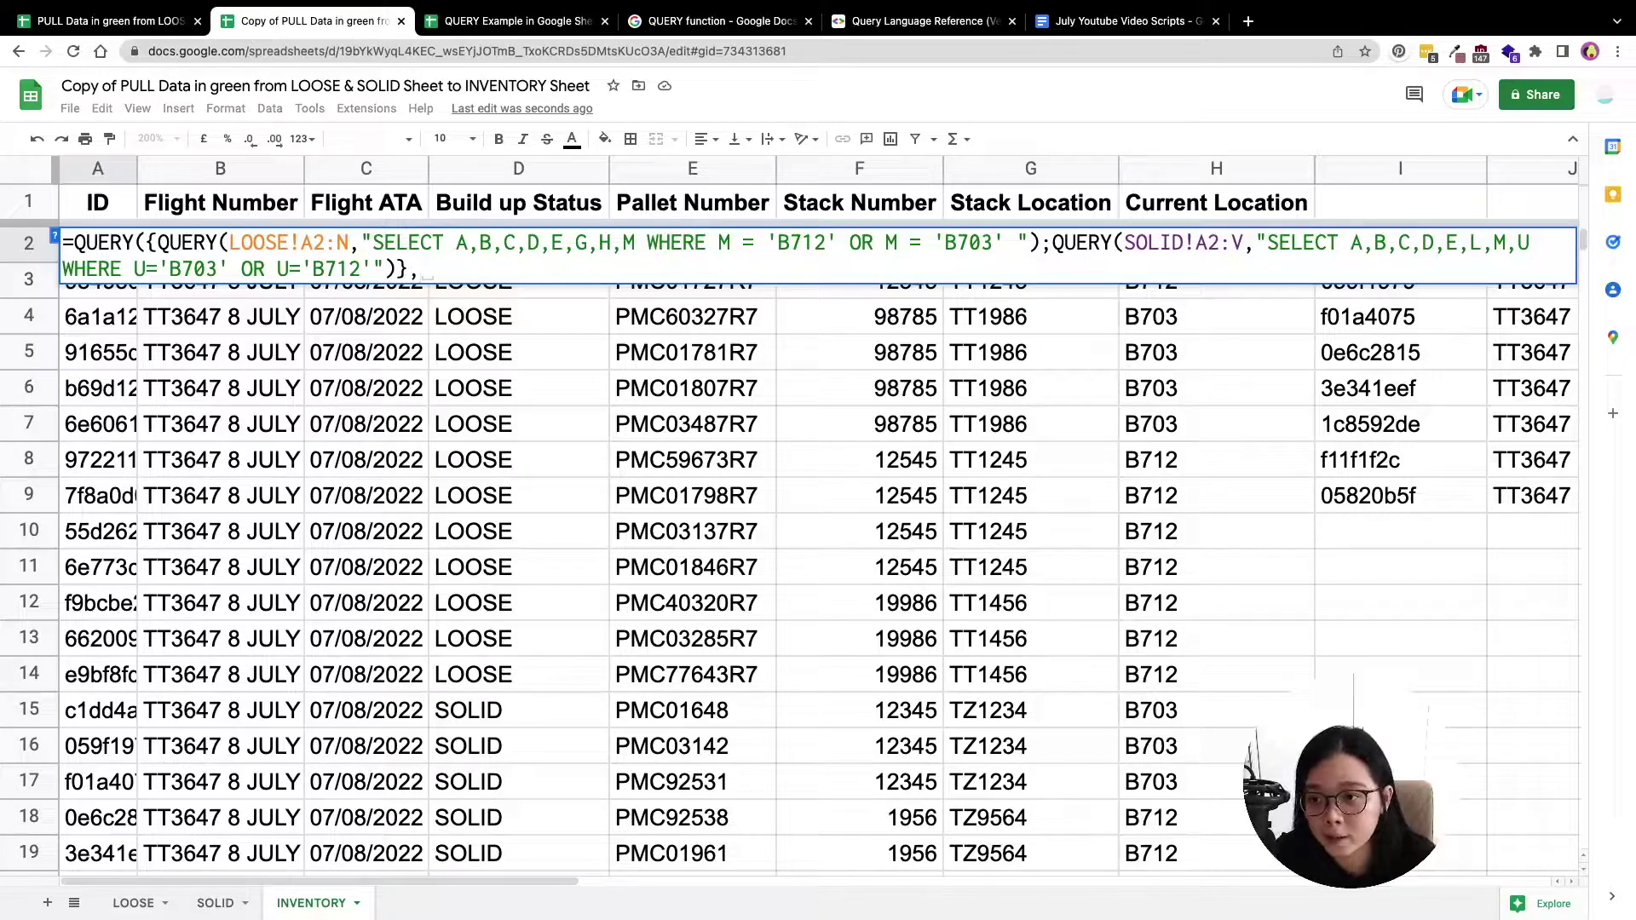
pyautogui.write('""')
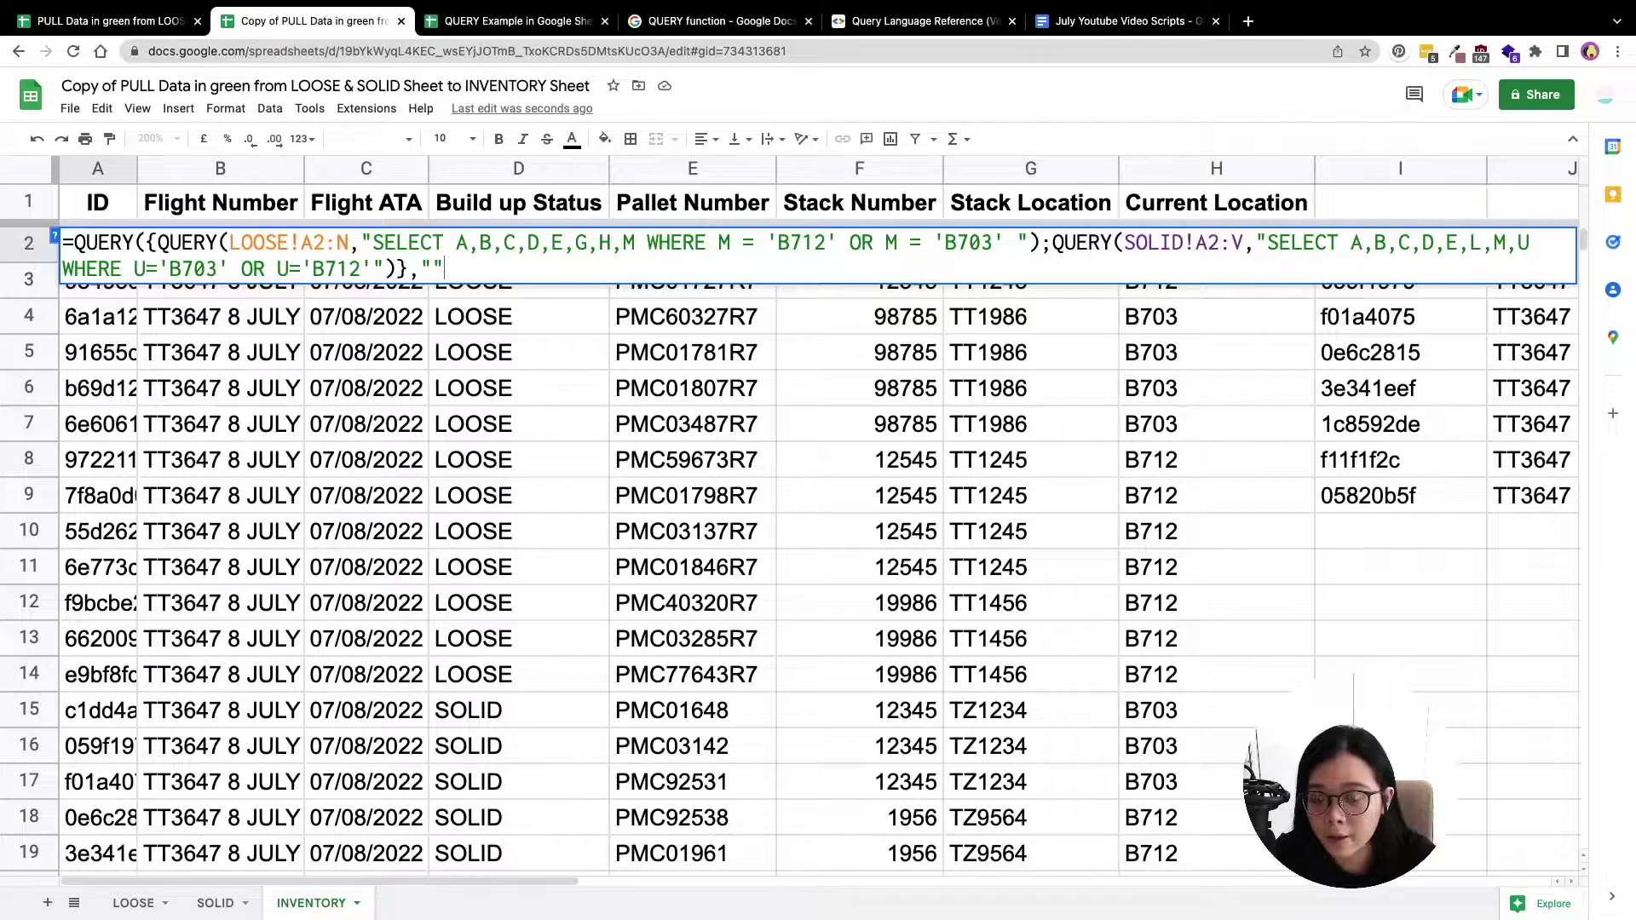
pyautogui.write('"}')
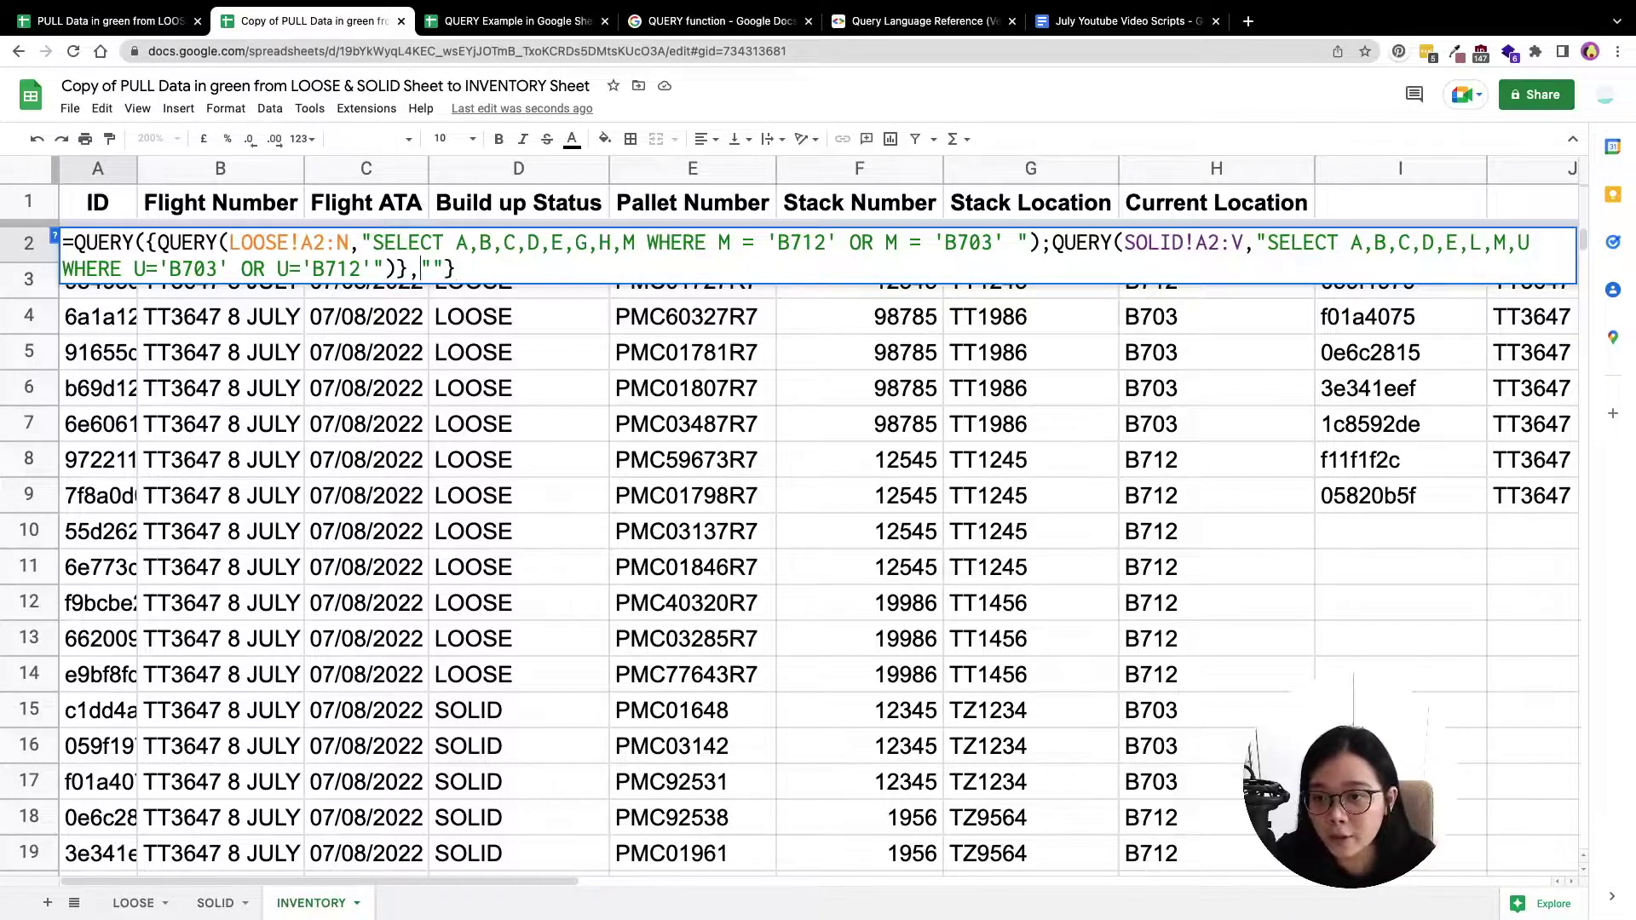
pyautogui.write('SELECT')
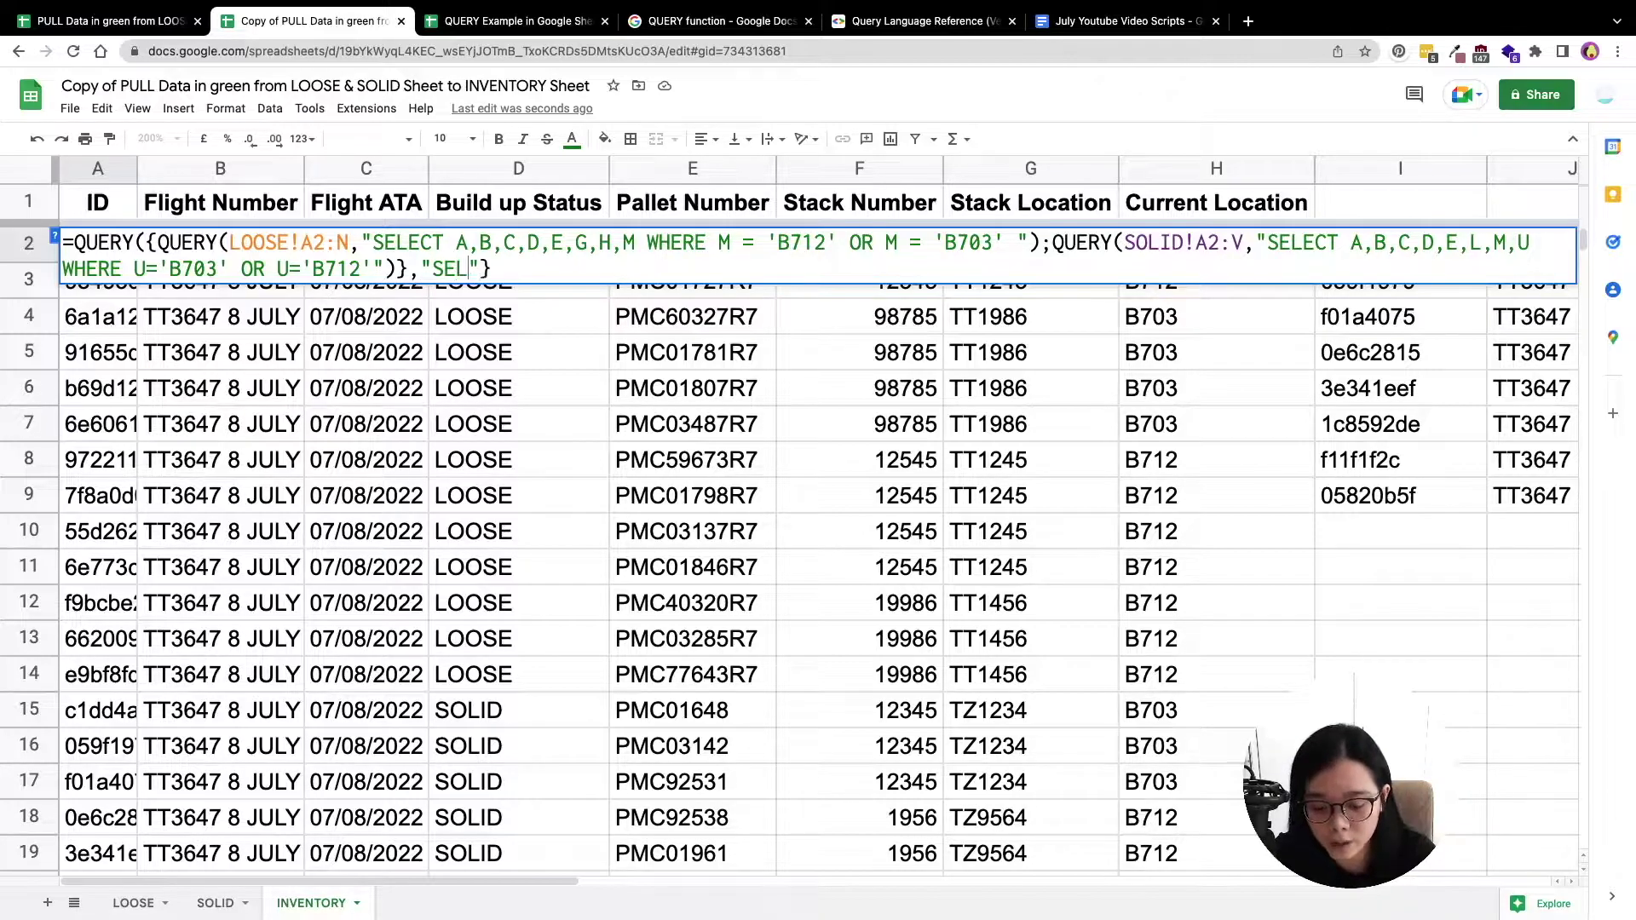
pyautogui.write(' *')
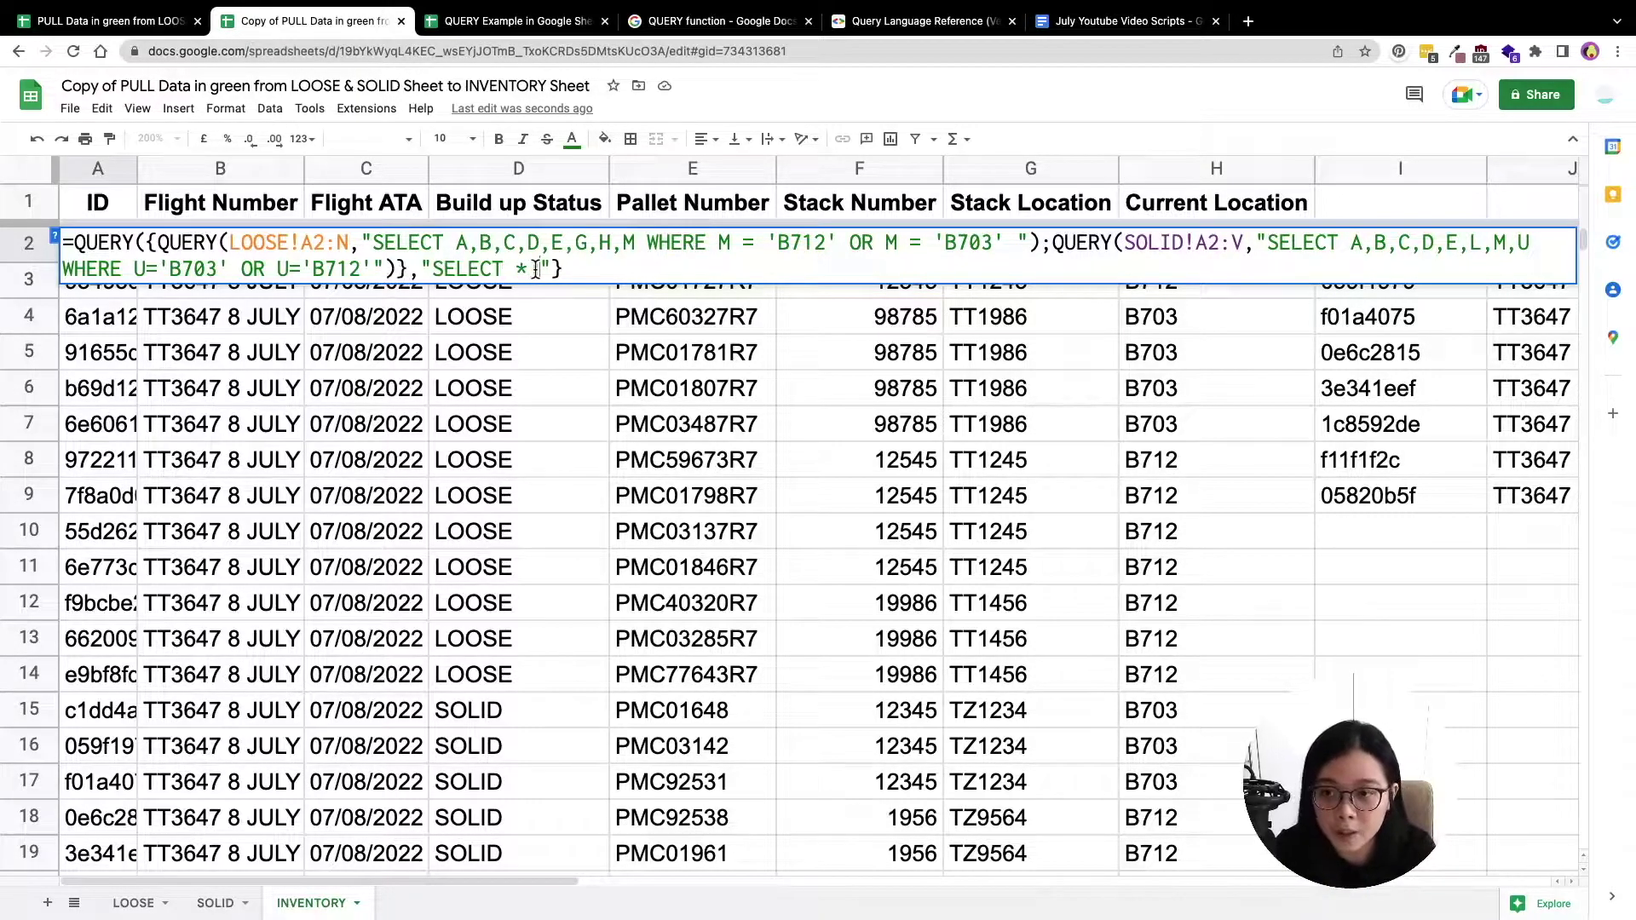
pyautogui.write('WHERE')
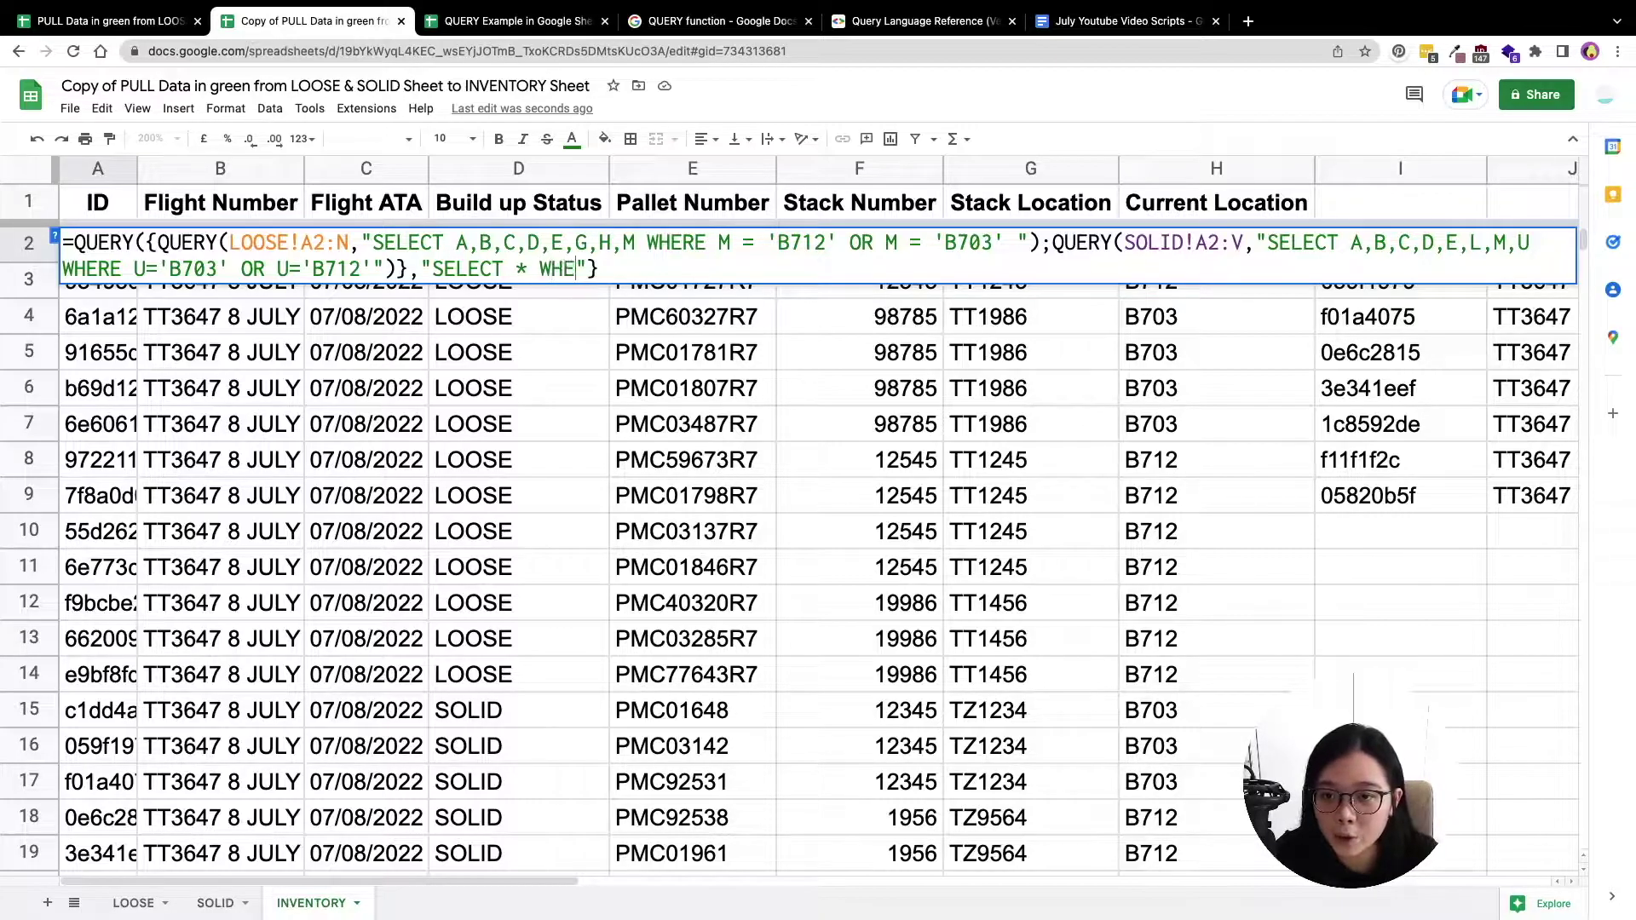
pyautogui.press('BackSpace')
pyautogui.press('BackSpace')
pyautogui.press('BackSpace')
pyautogui.press('BackSpace')
pyautogui.press('BackSpace')
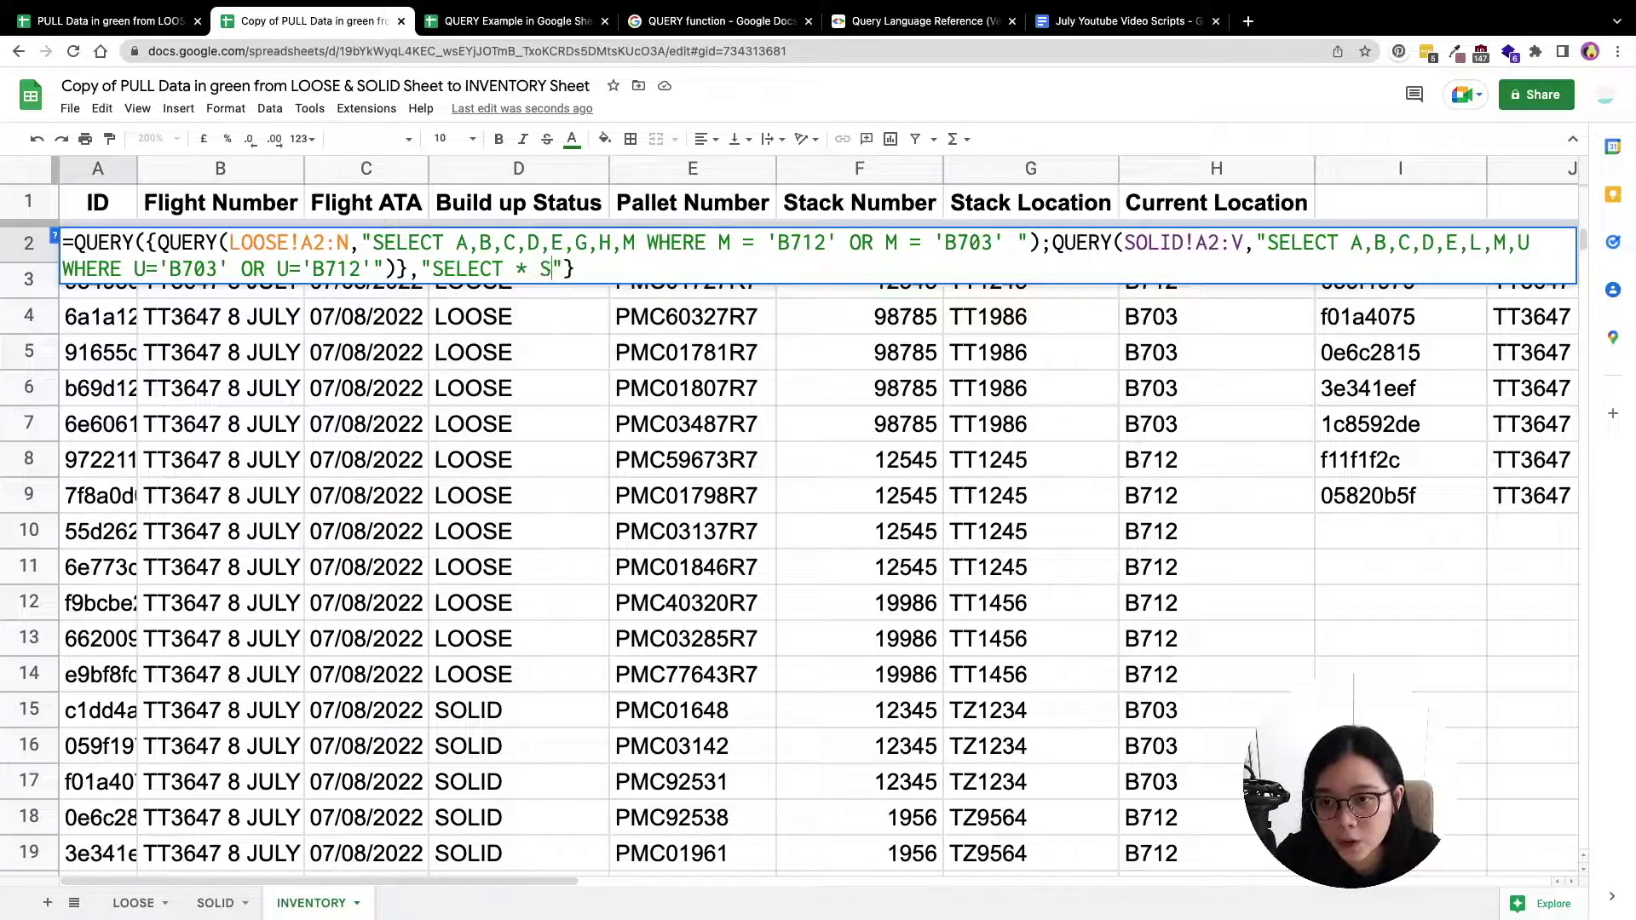
# Add ORDER BY Col6 to the outer query string to sort the combined rows by Stack Number
pyautogui.write('ORDER BY ')
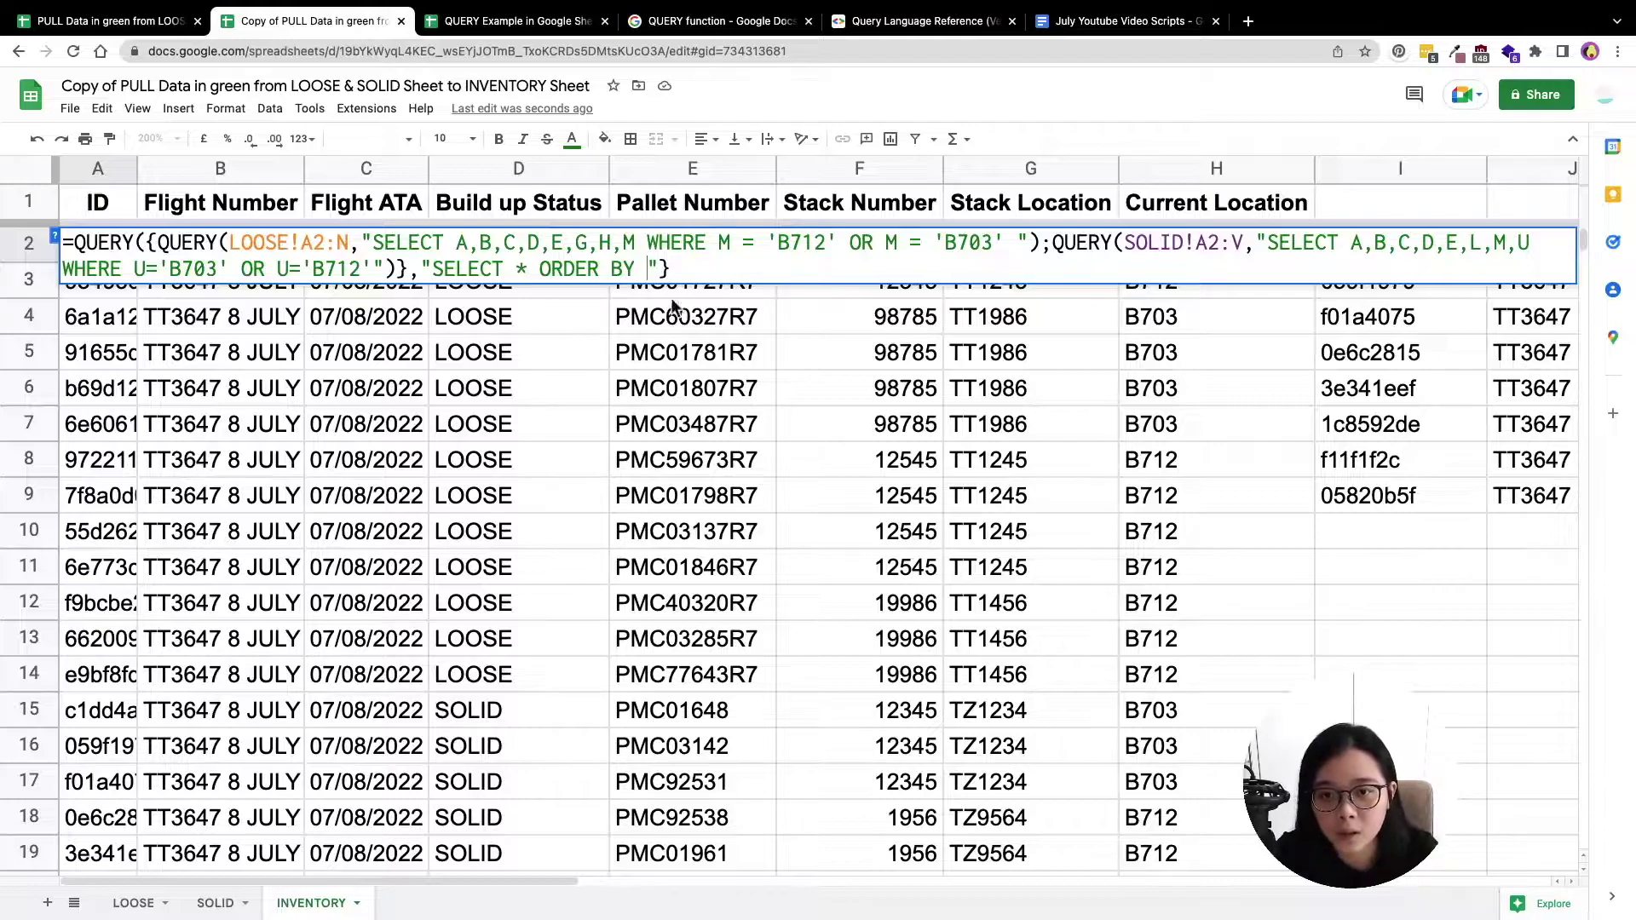
pyautogui.write('Col')
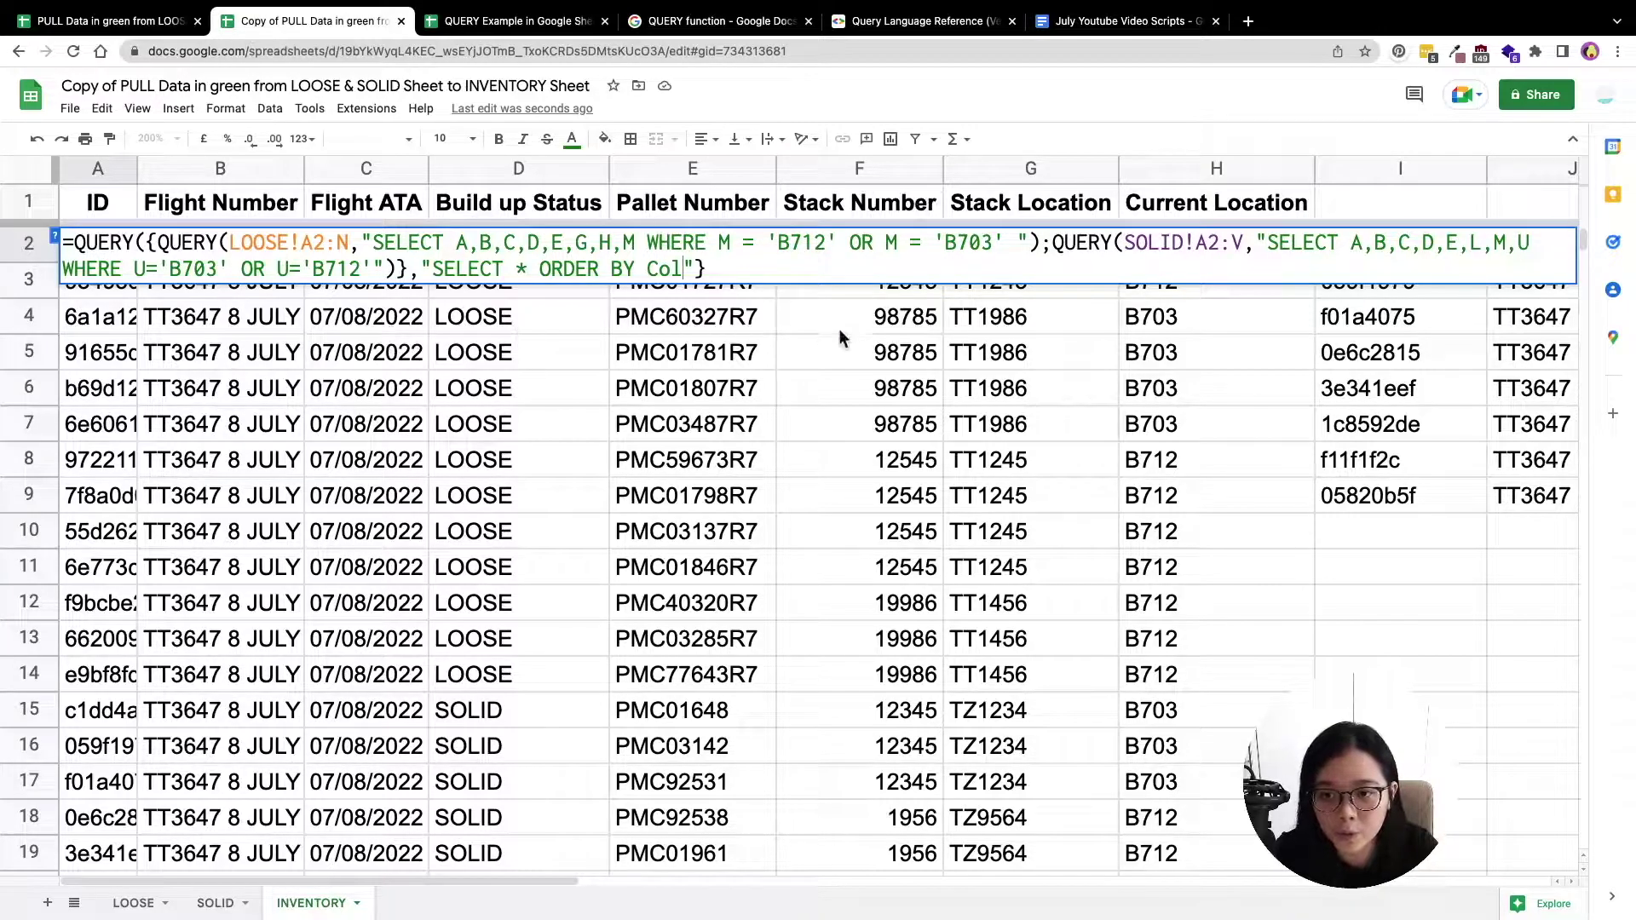
pyautogui.write('6')
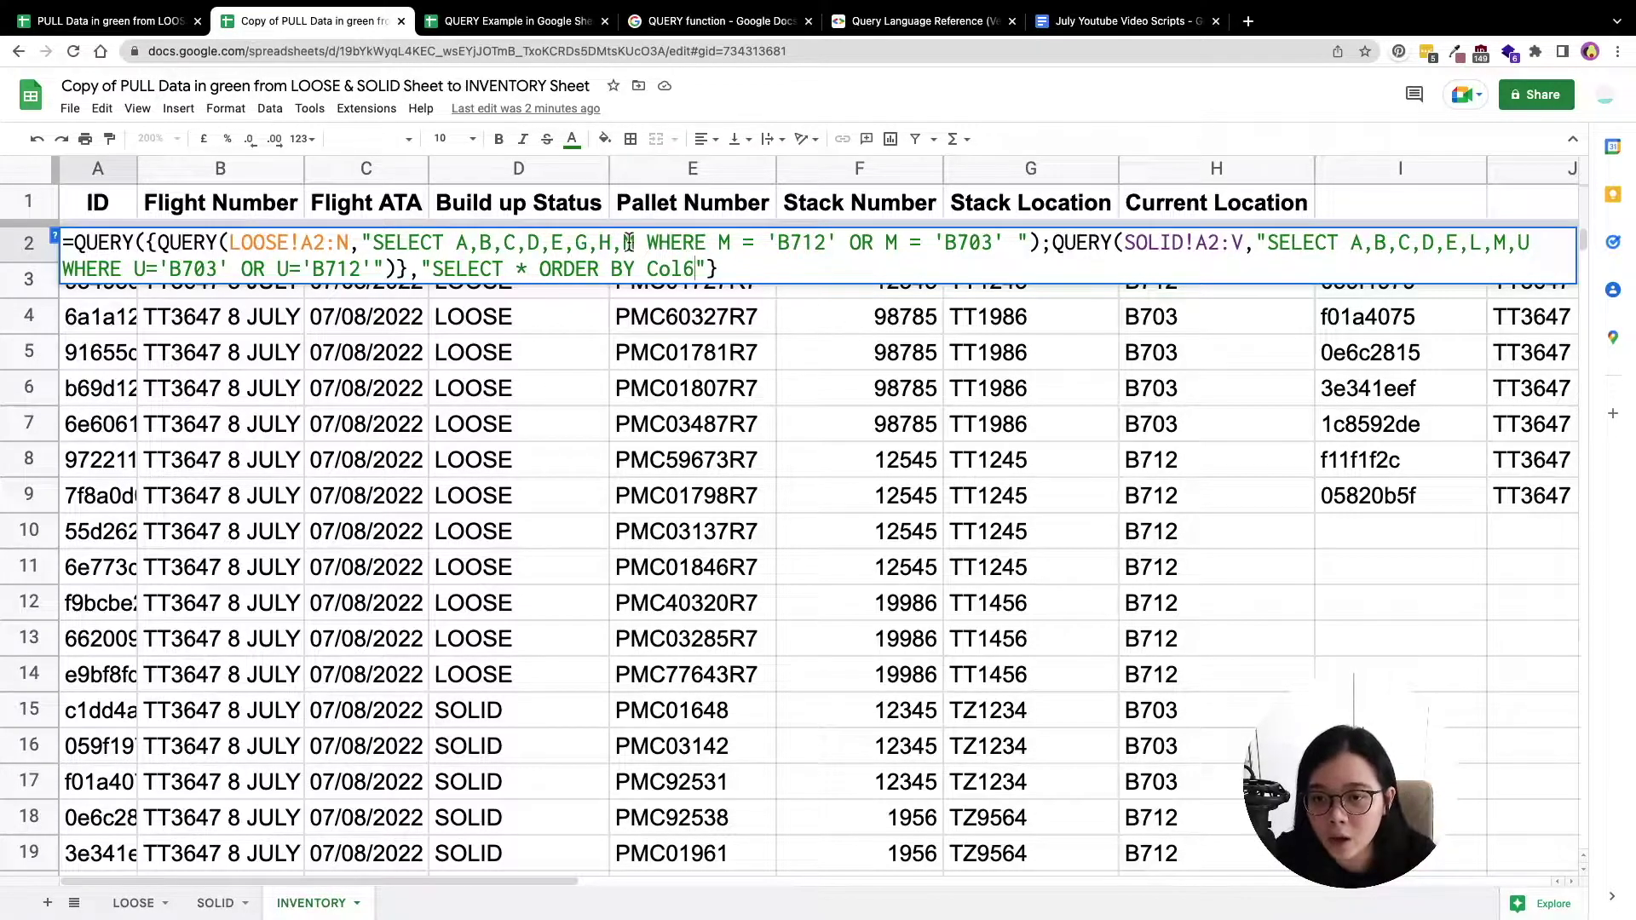
# Examine how Col6 relates to the column letters and the stacked array, highlighting each part of the A2 formula
pyautogui.doubleClick(458, 242)
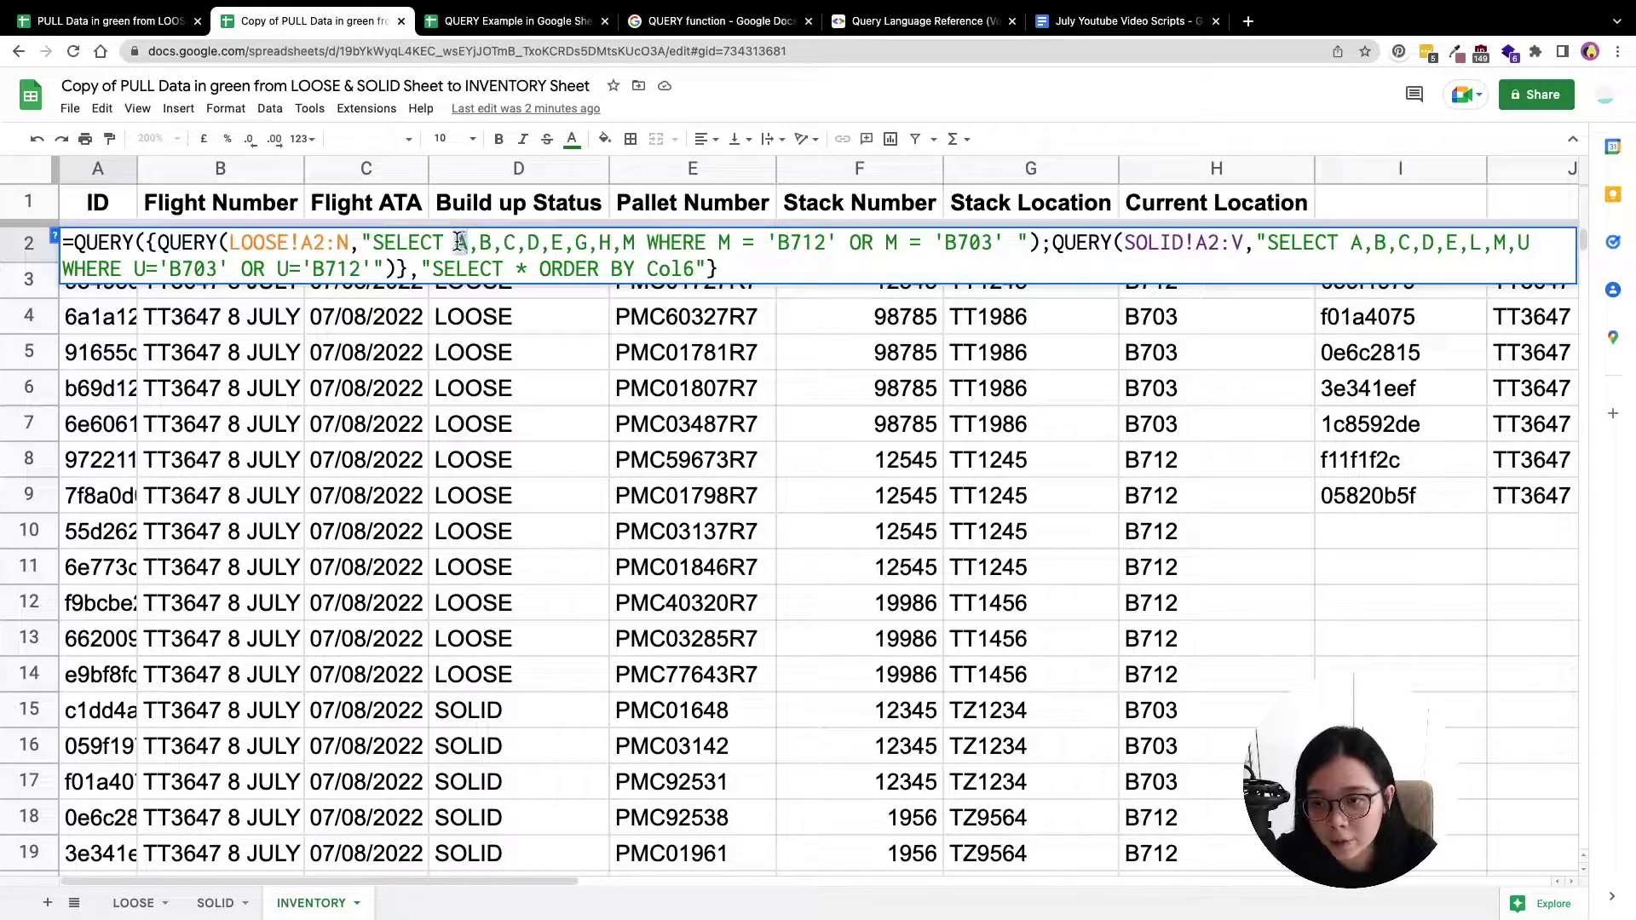
pyautogui.moveTo(696, 268); pyautogui.dragTo(645, 268)
pyautogui.click(696, 268)
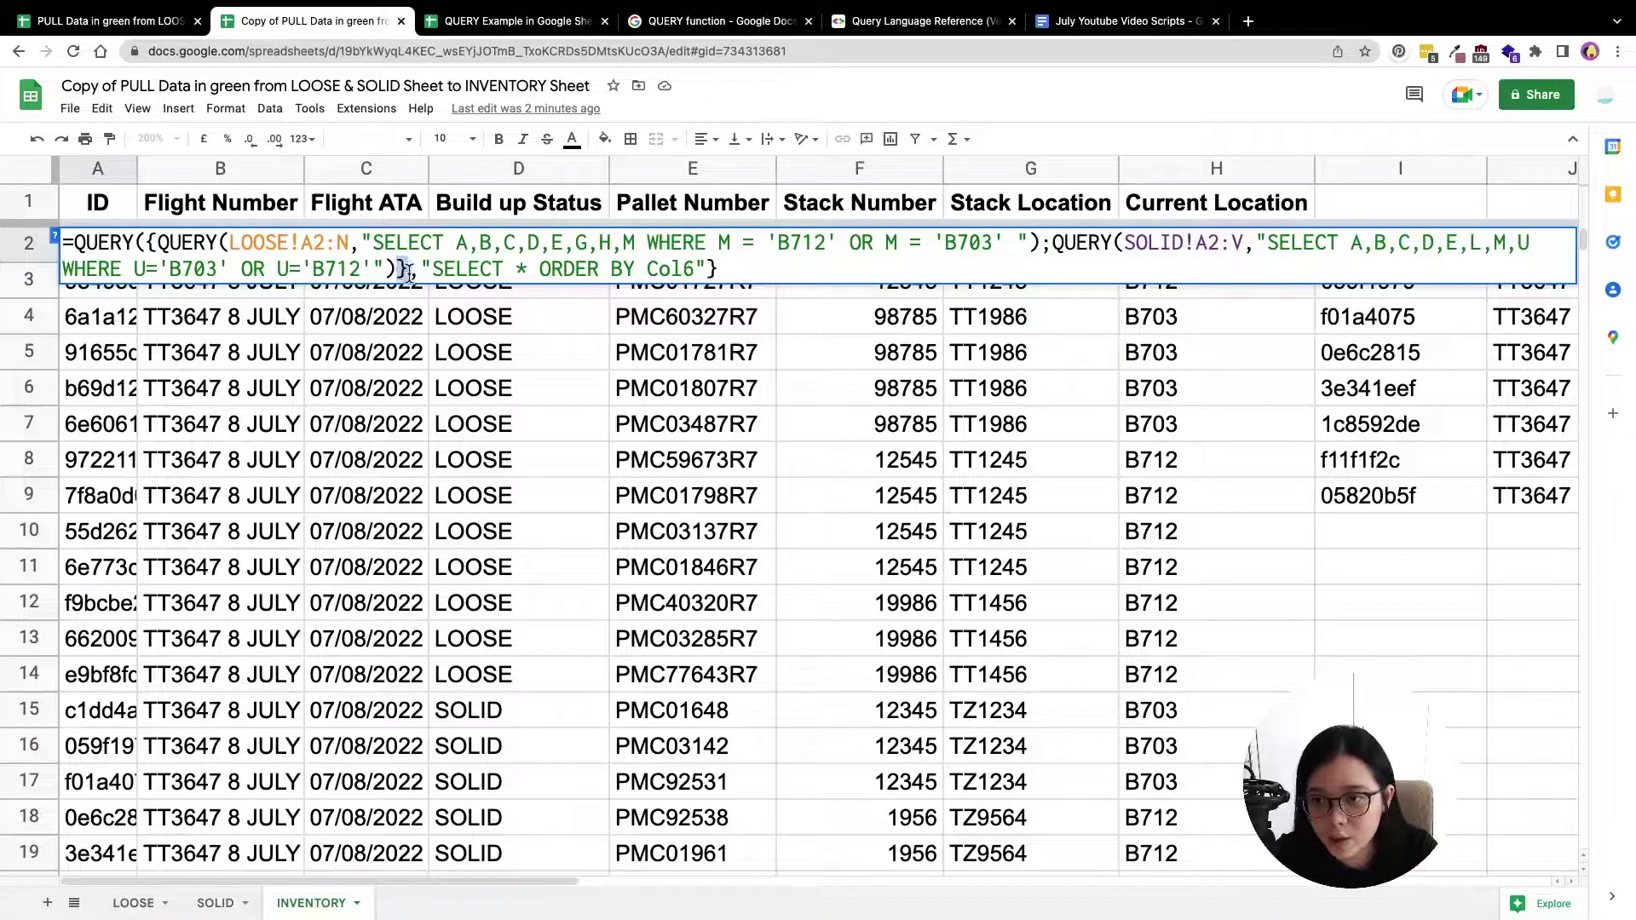
pyautogui.moveTo(401, 271); pyautogui.dragTo(150, 241)
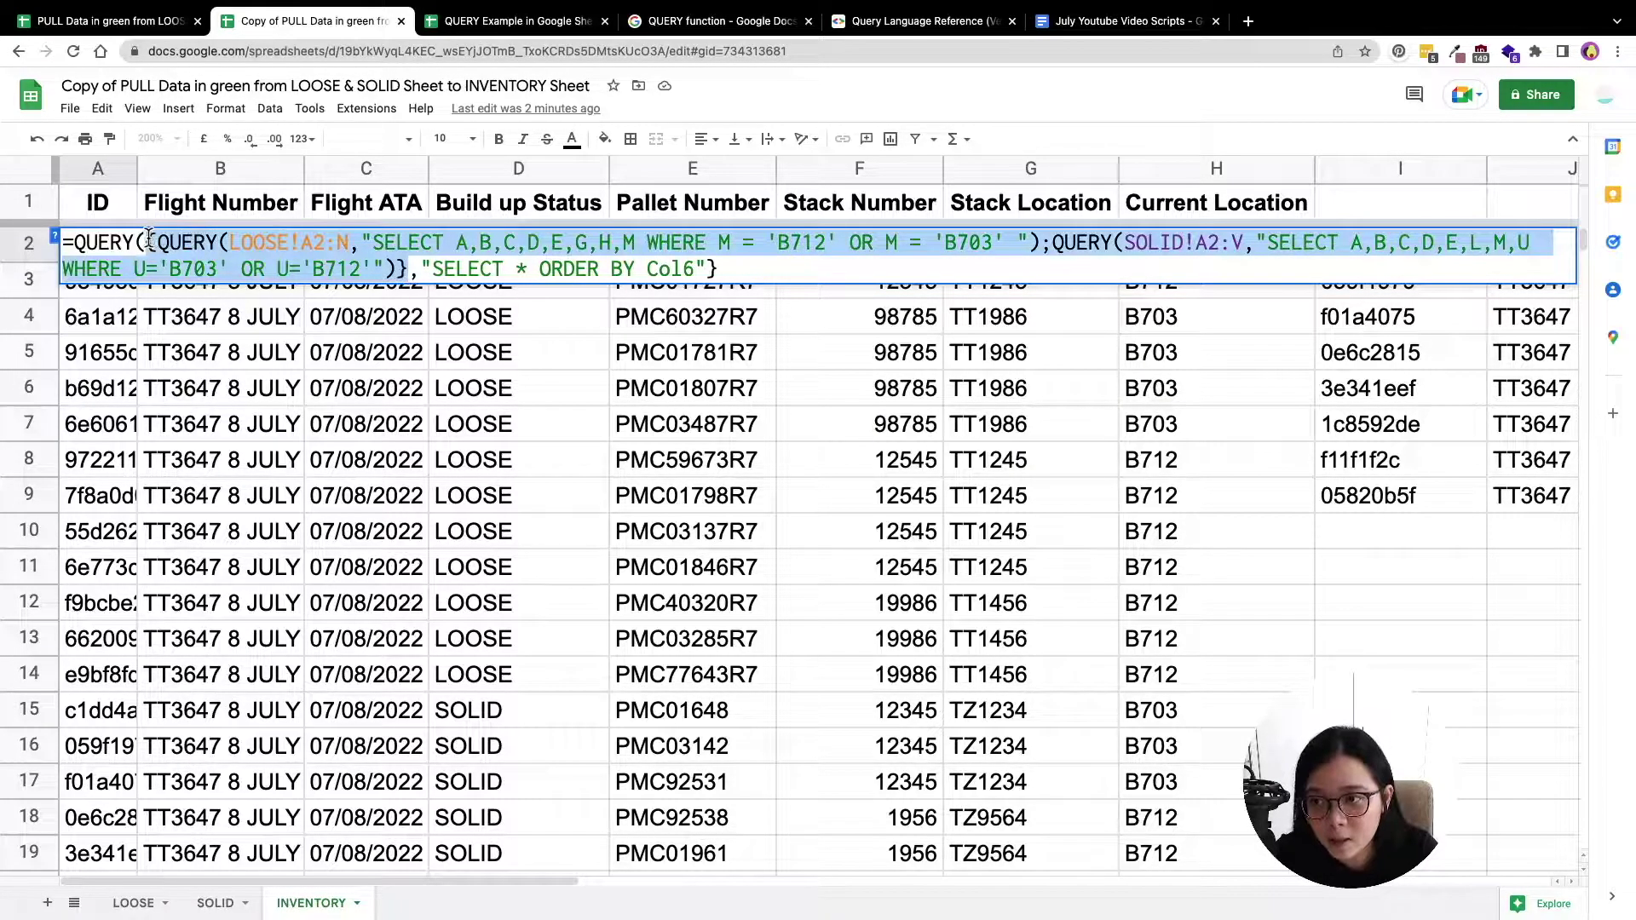
pyautogui.click(149, 242)
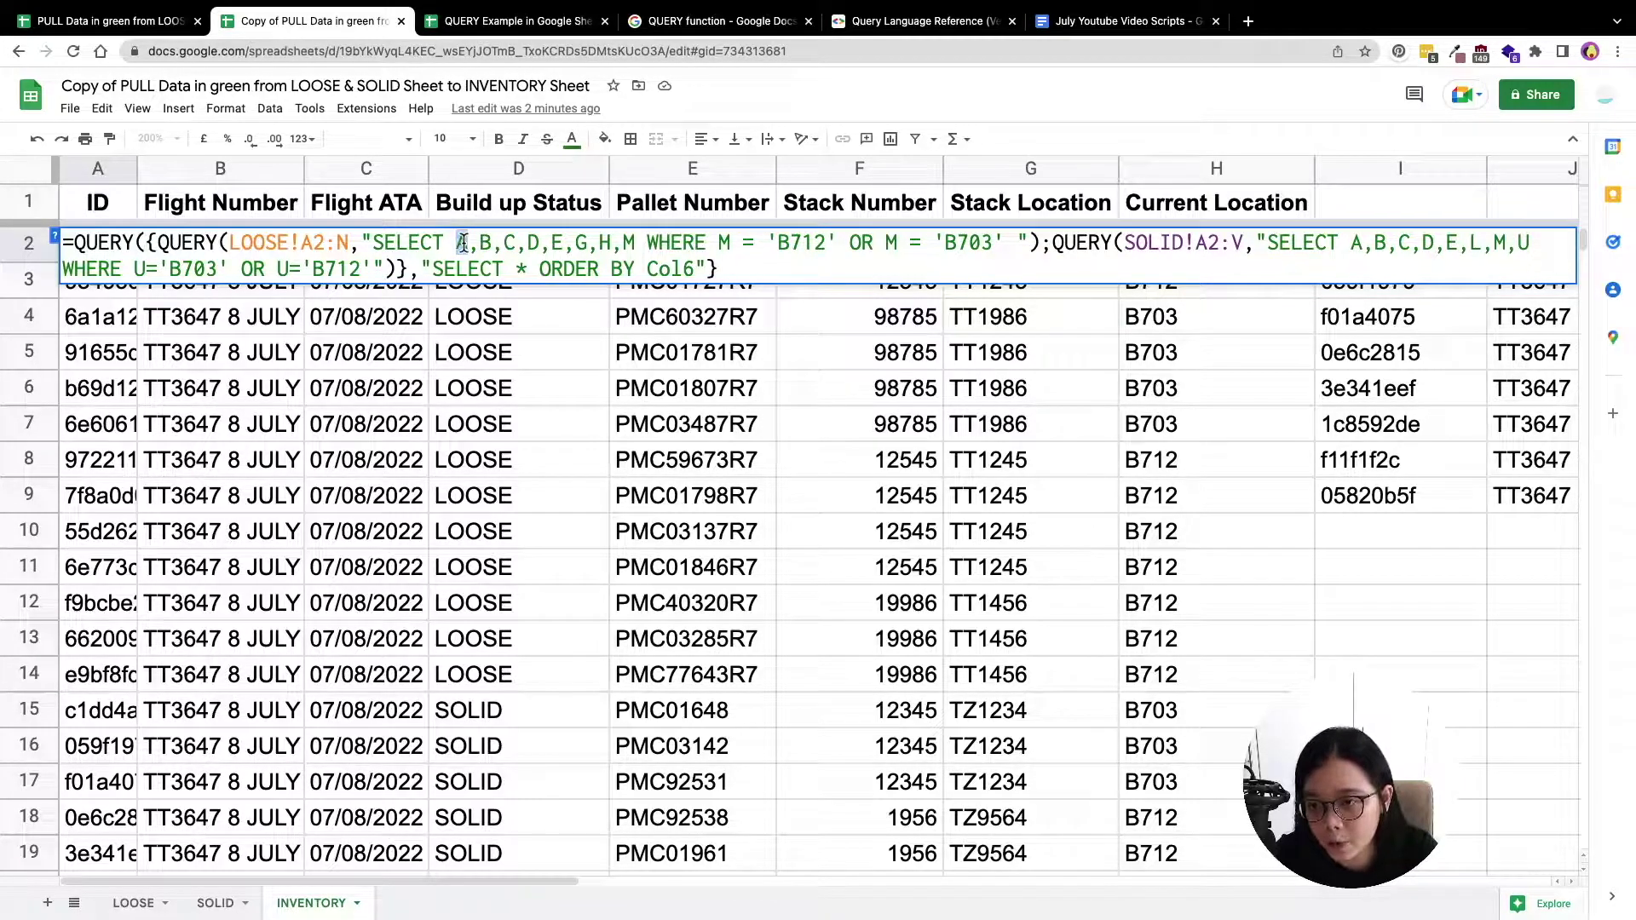
pyautogui.moveTo(695, 268); pyautogui.dragTo(646, 268)
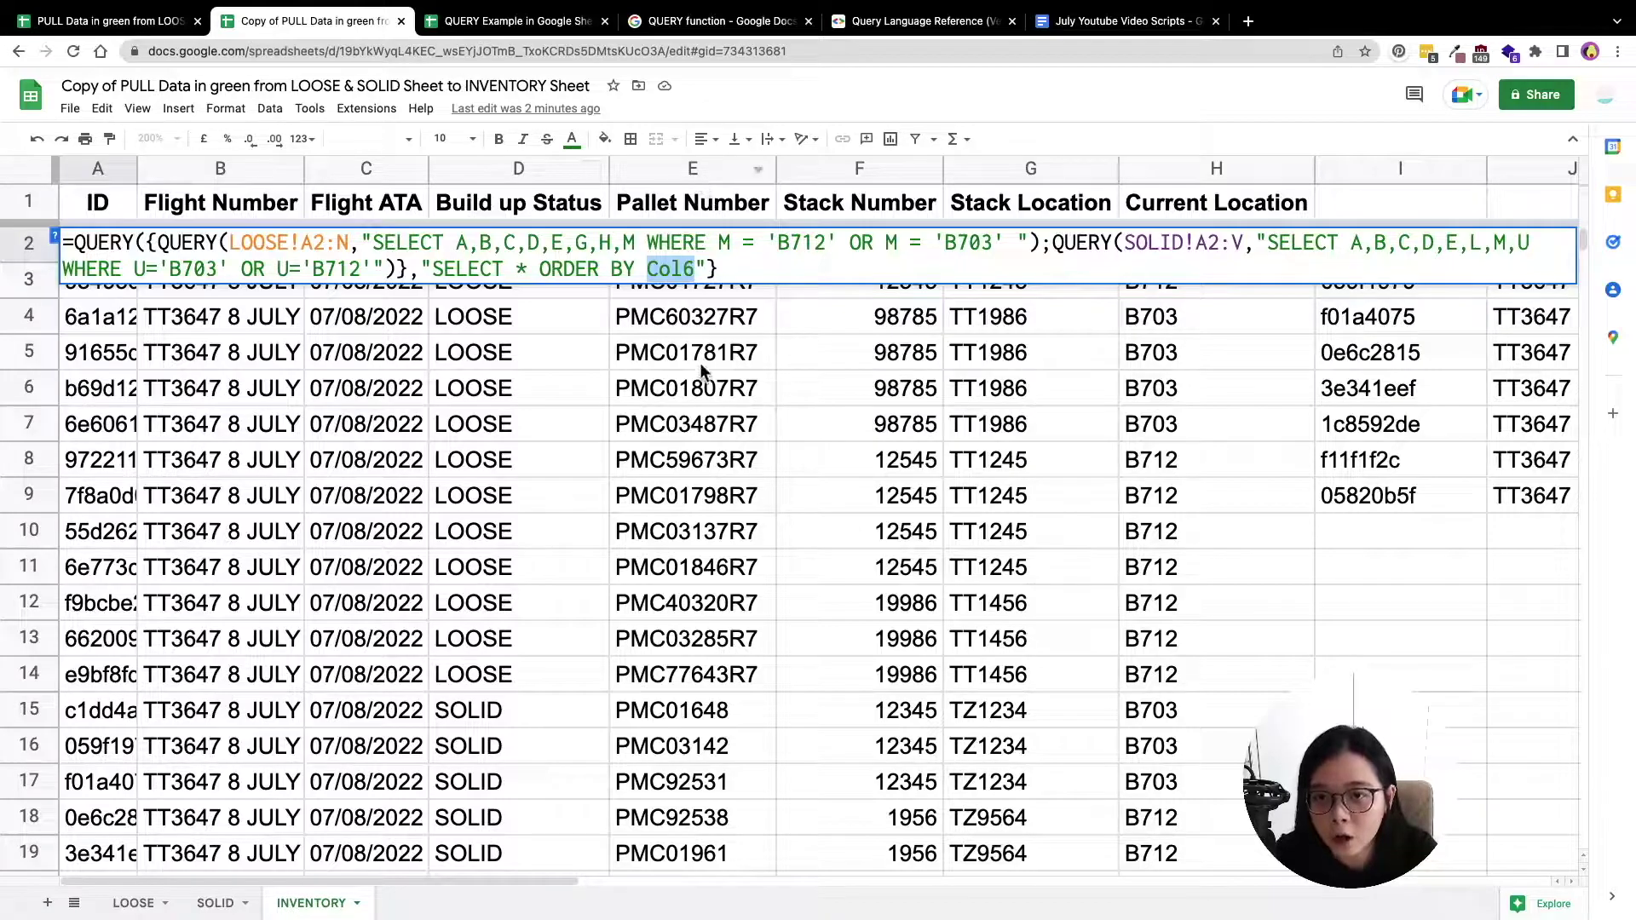
pyautogui.click(695, 270)
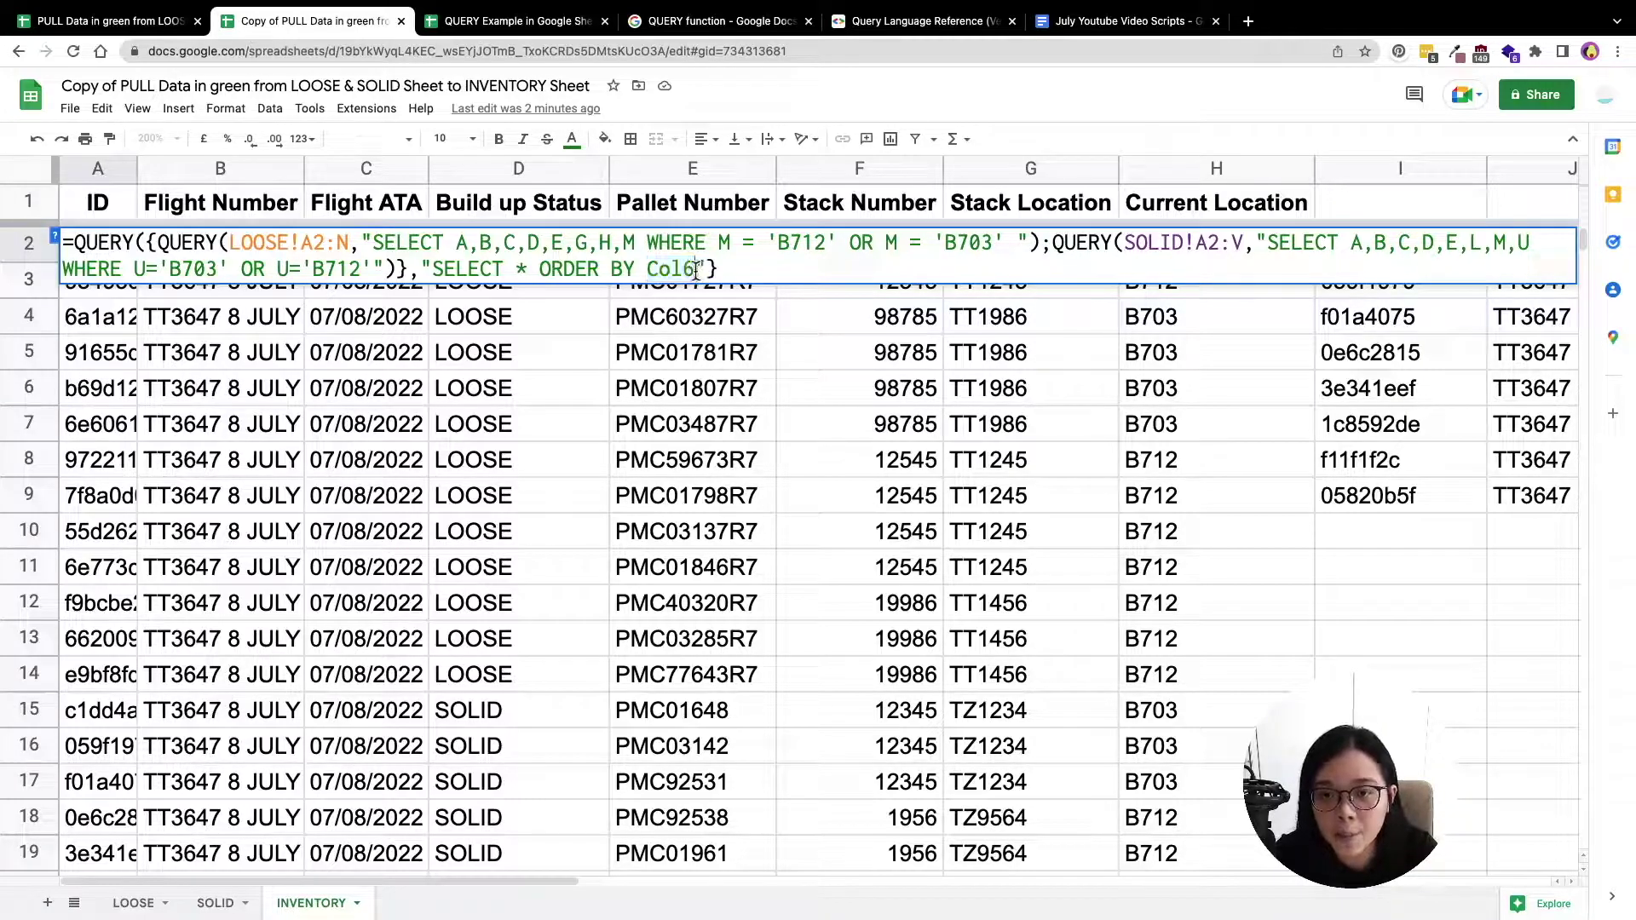
pyautogui.moveTo(696, 270); pyautogui.dragTo(650, 270)
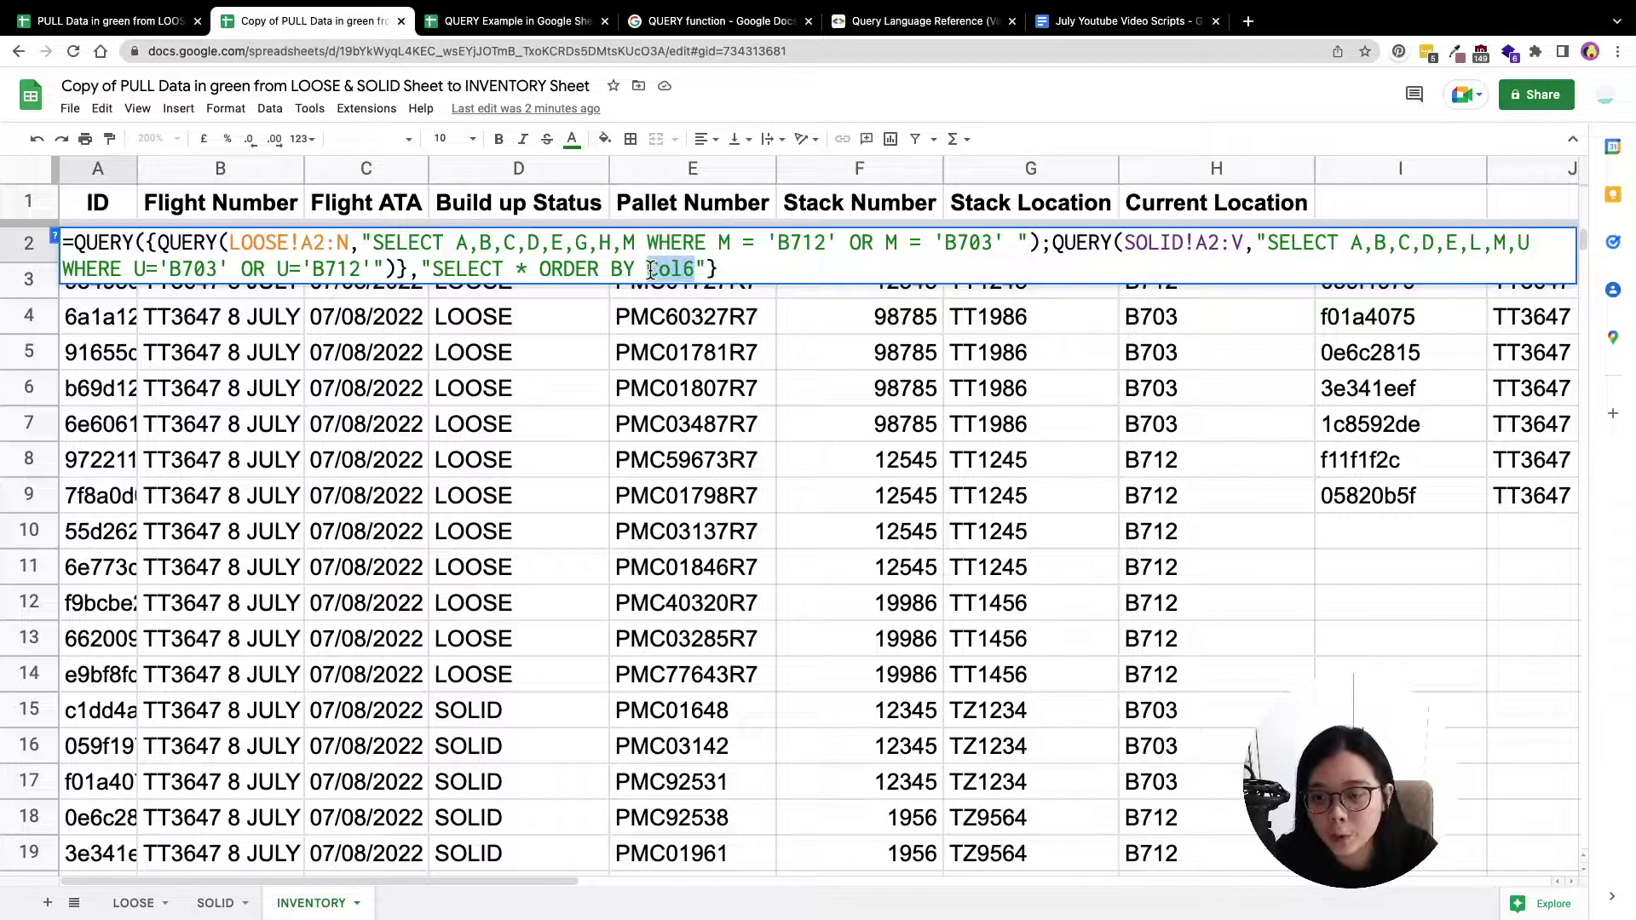
pyautogui.press('Right')
pyautogui.press('Left')
pyautogui.press('Left')
pyautogui.press('Left')
pyautogui.press('Left')
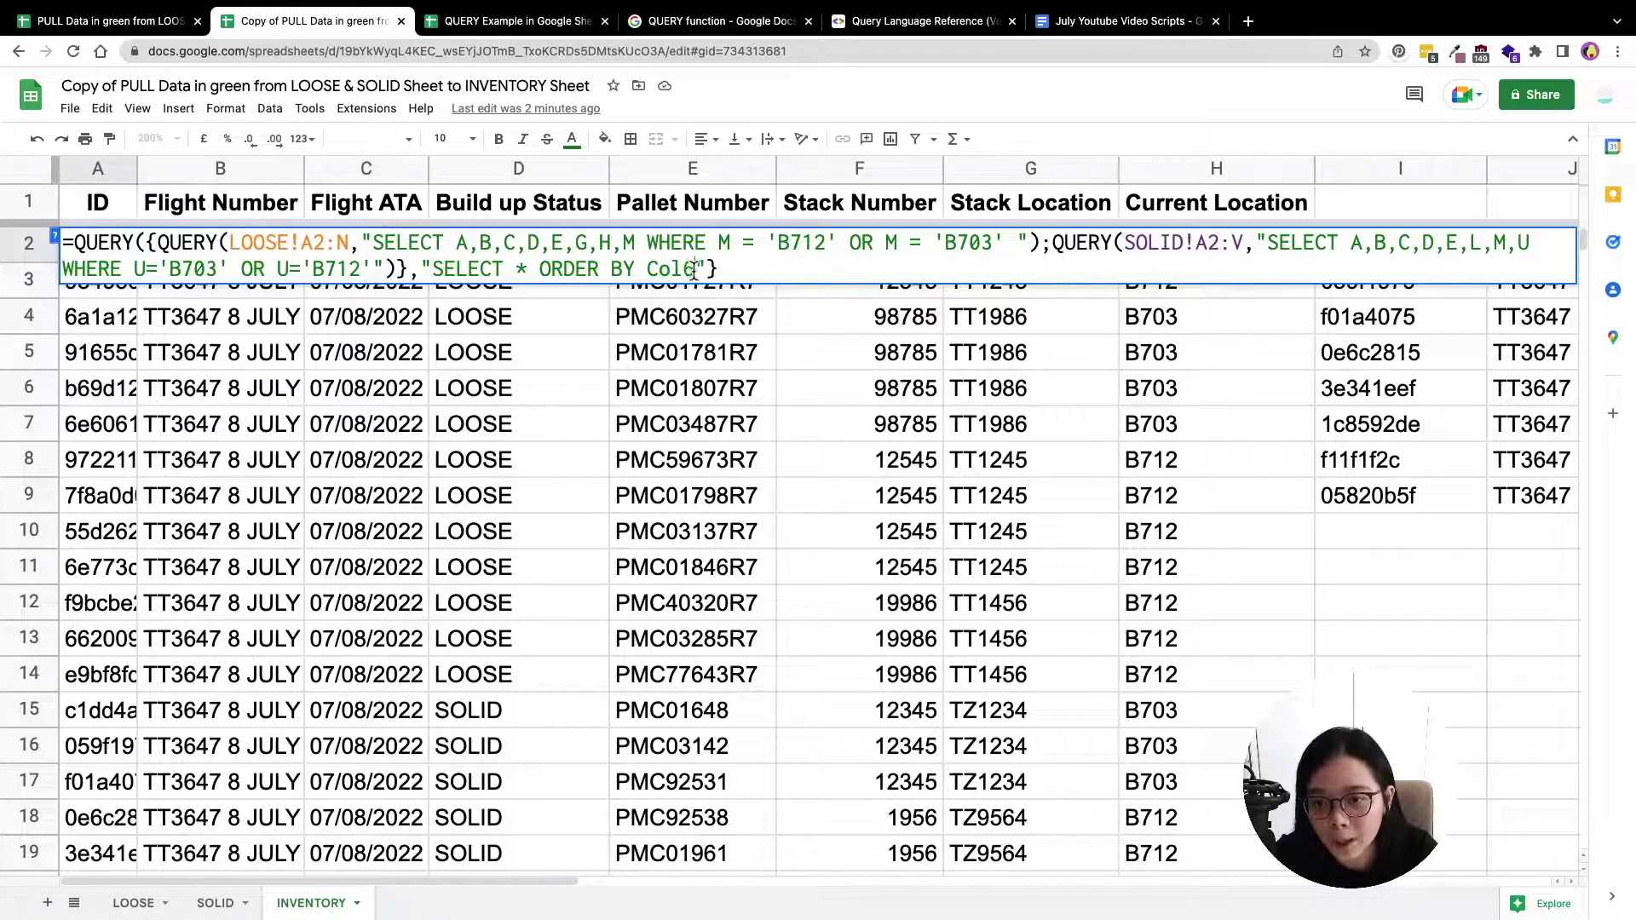
# Remove the trailing space after Col6 in the outer query string and apply the formula in cell A2
pyautogui.click(693, 271)
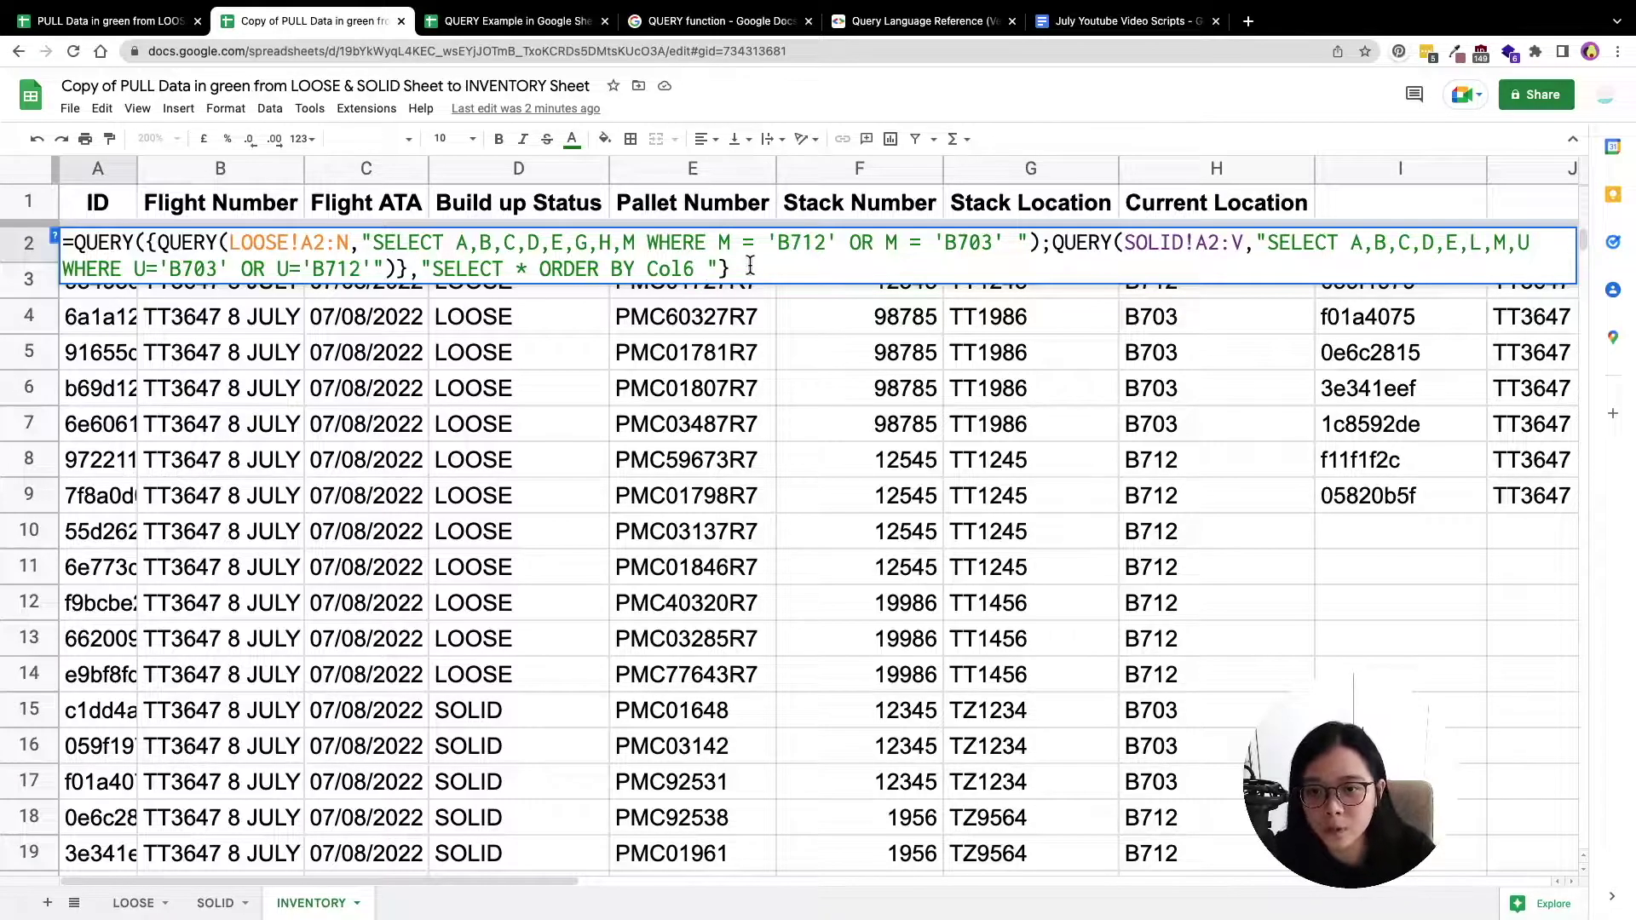
pyautogui.press('BackSpace')
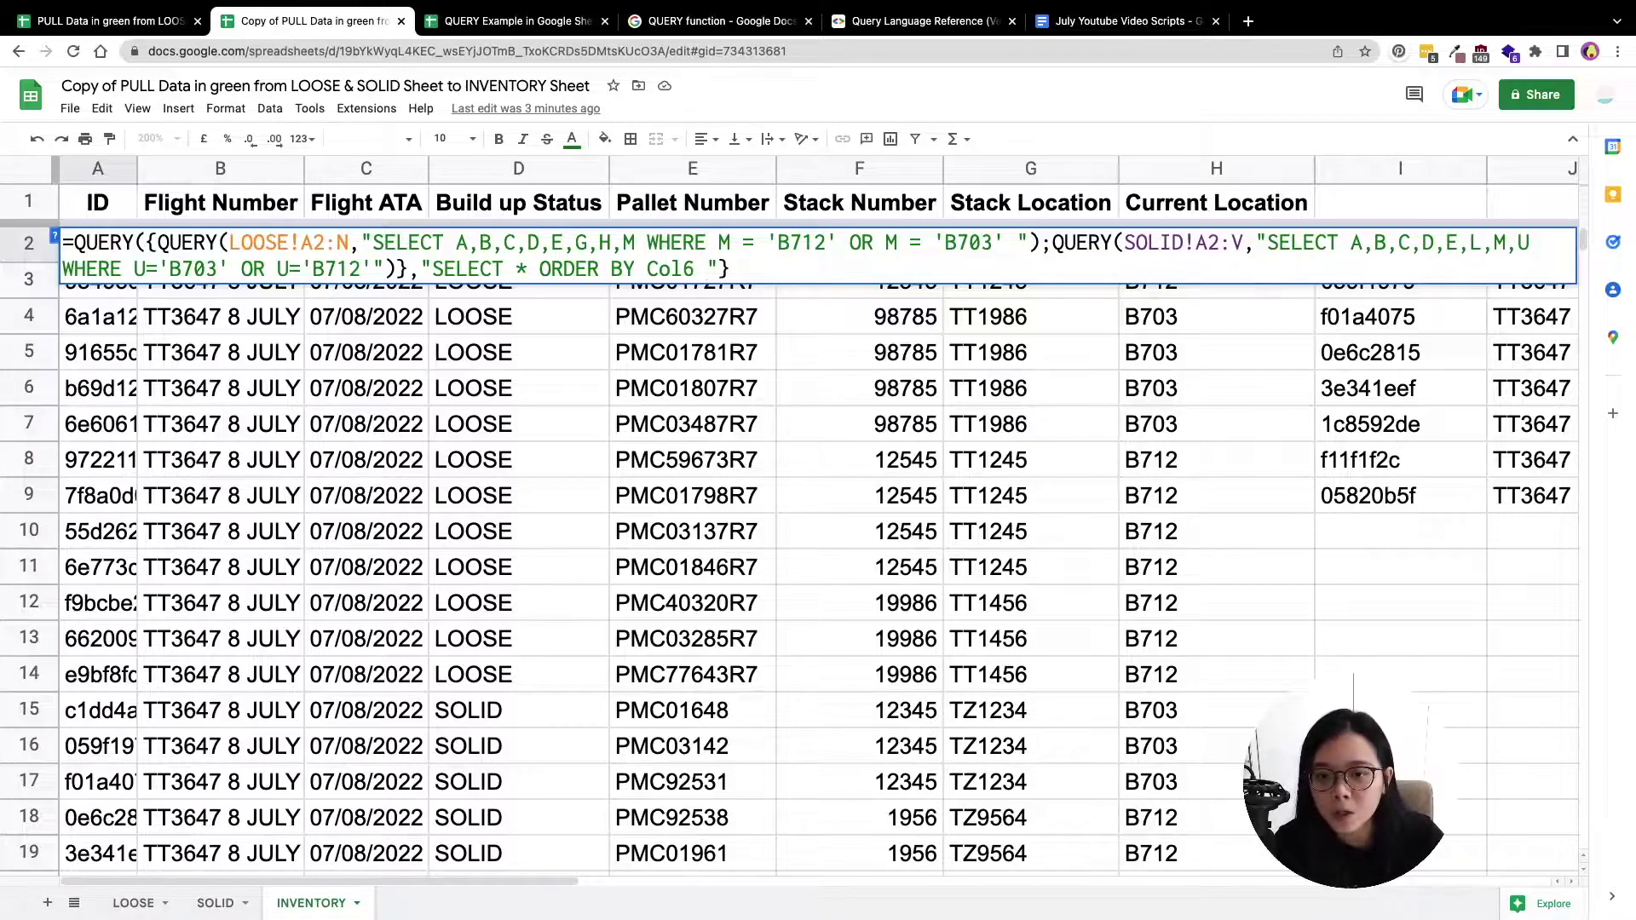
pyautogui.press('BackSpace')
pyautogui.press('Return')
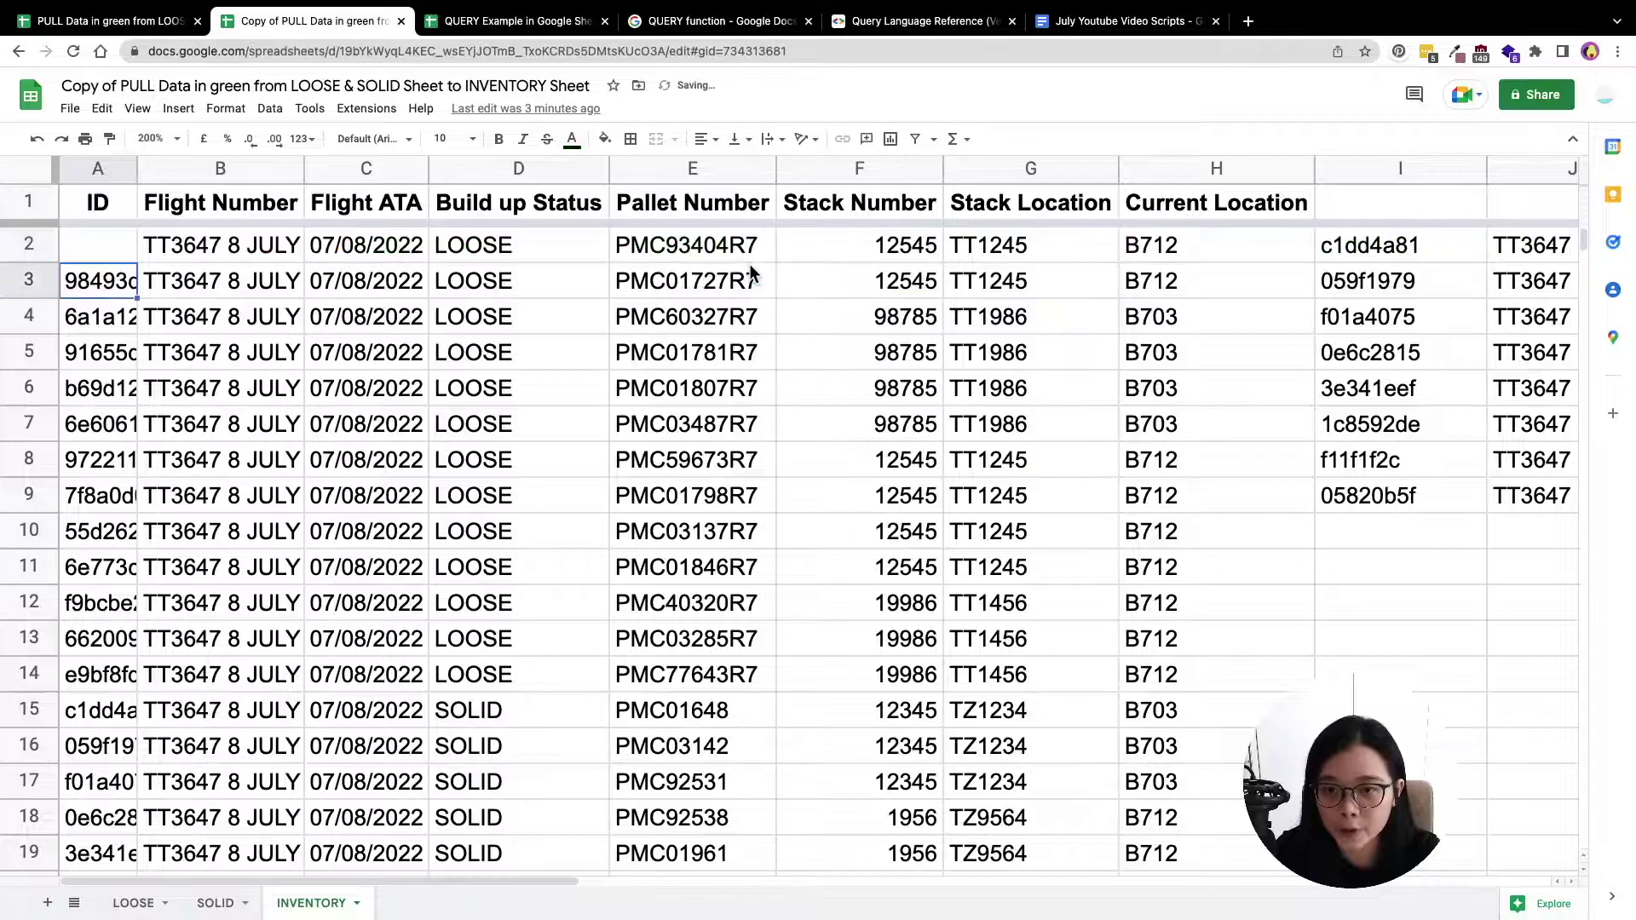
# Delete the stray curly brace after the ORDER BY Col6 string in cell A2, apply the formula, and recheck it
pyautogui.doubleClick(105, 243)
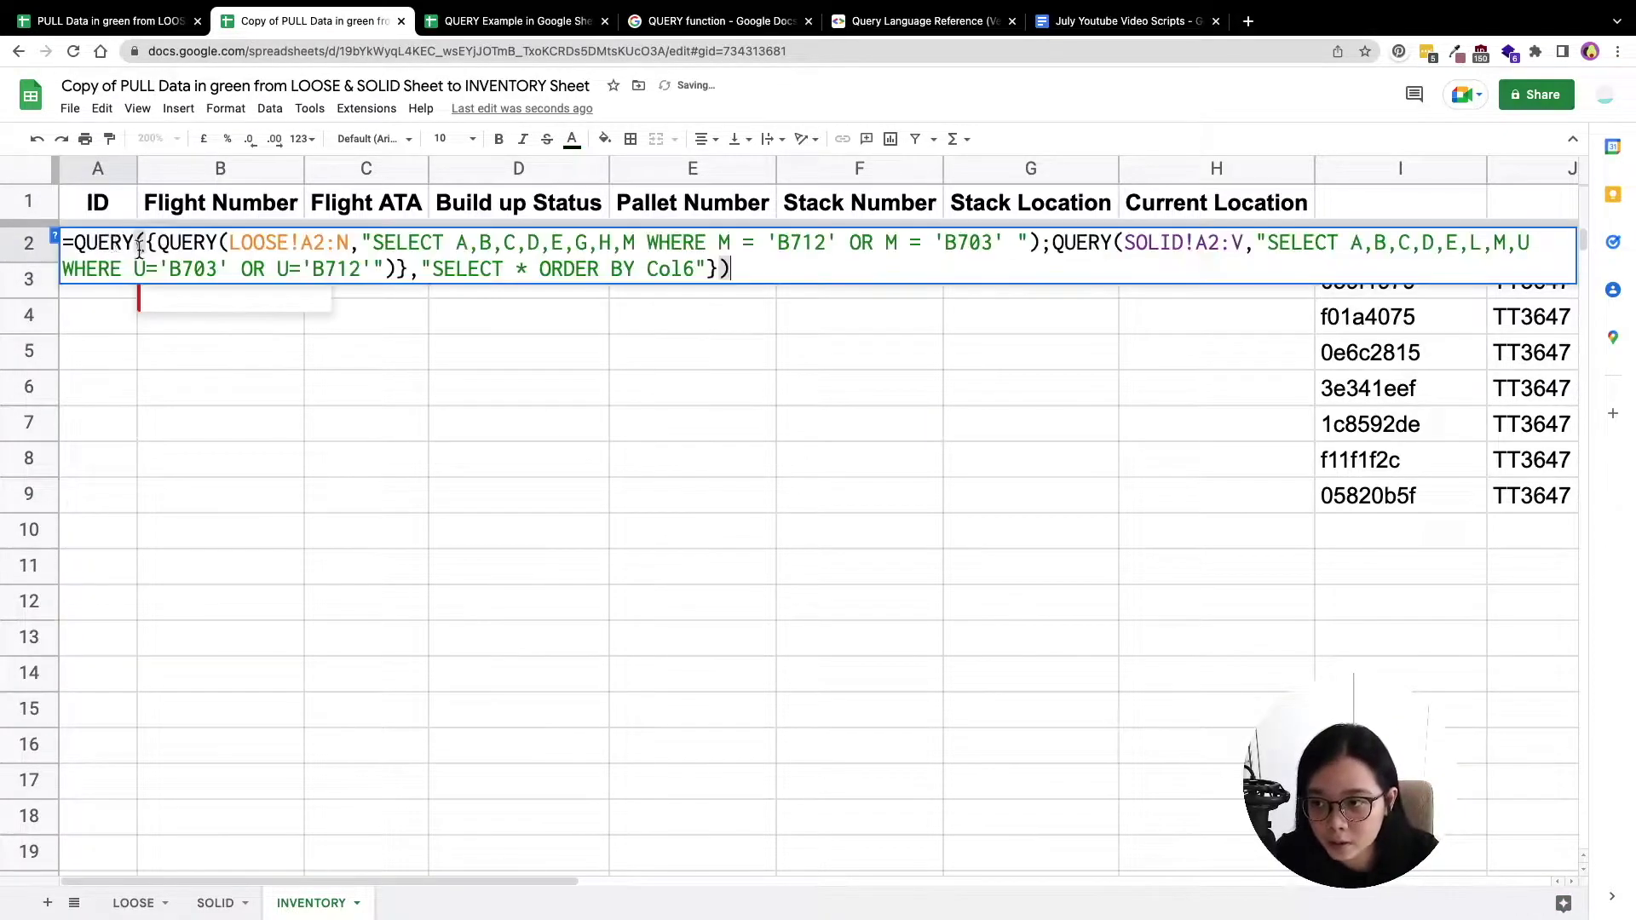
pyautogui.click(711, 267)
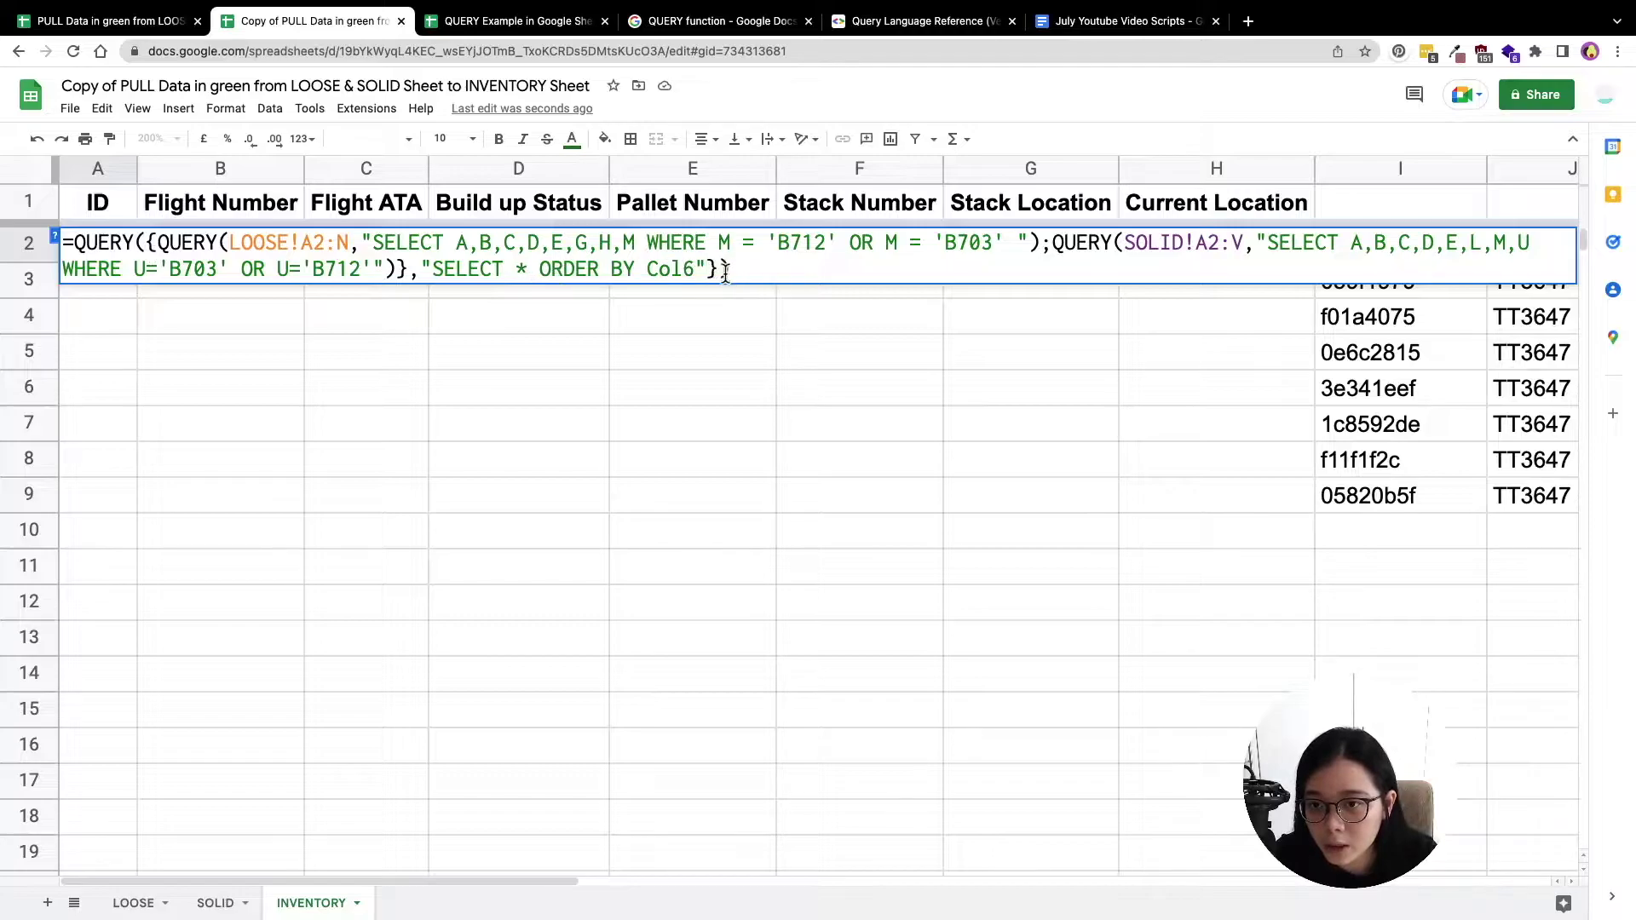
pyautogui.click(718, 271)
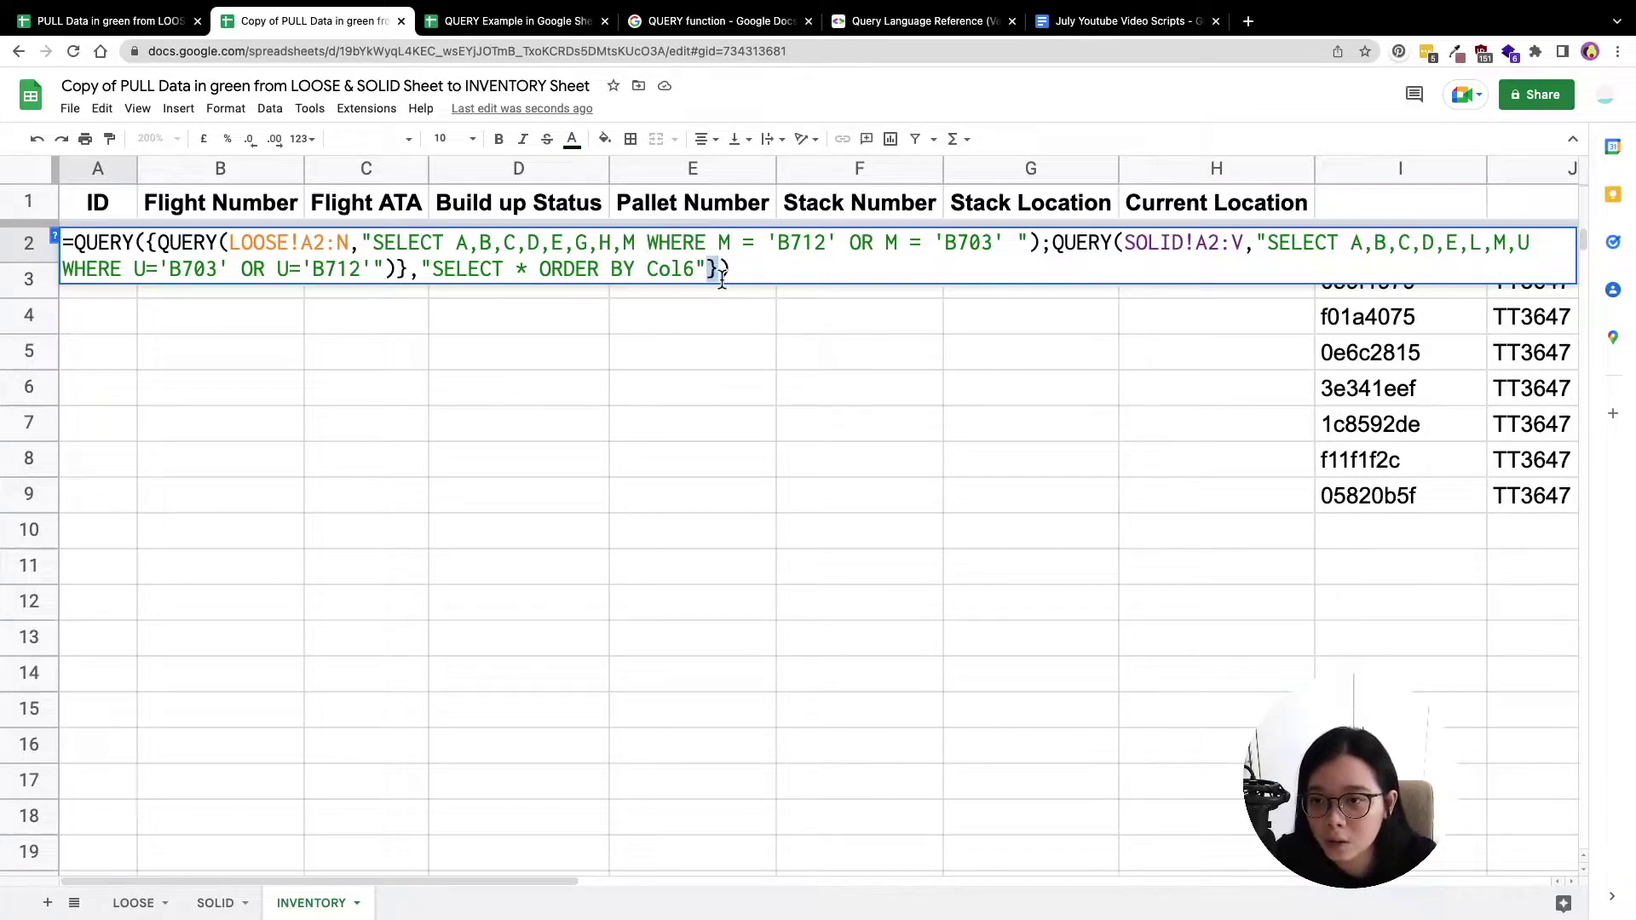
pyautogui.press('BackSpace')
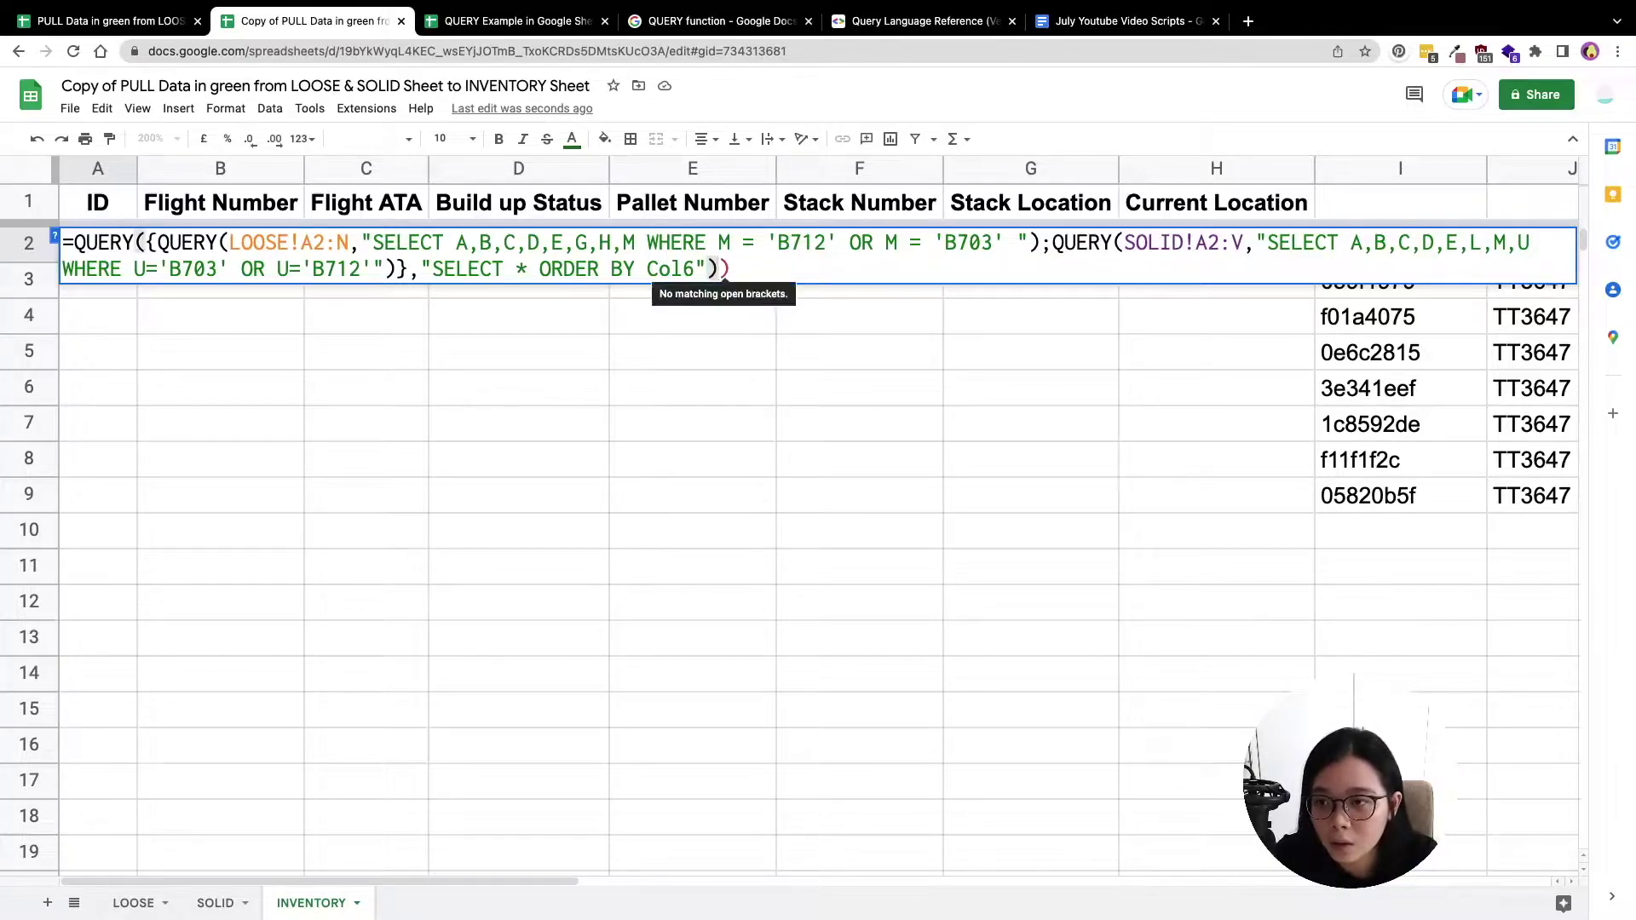
pyautogui.press('Return')
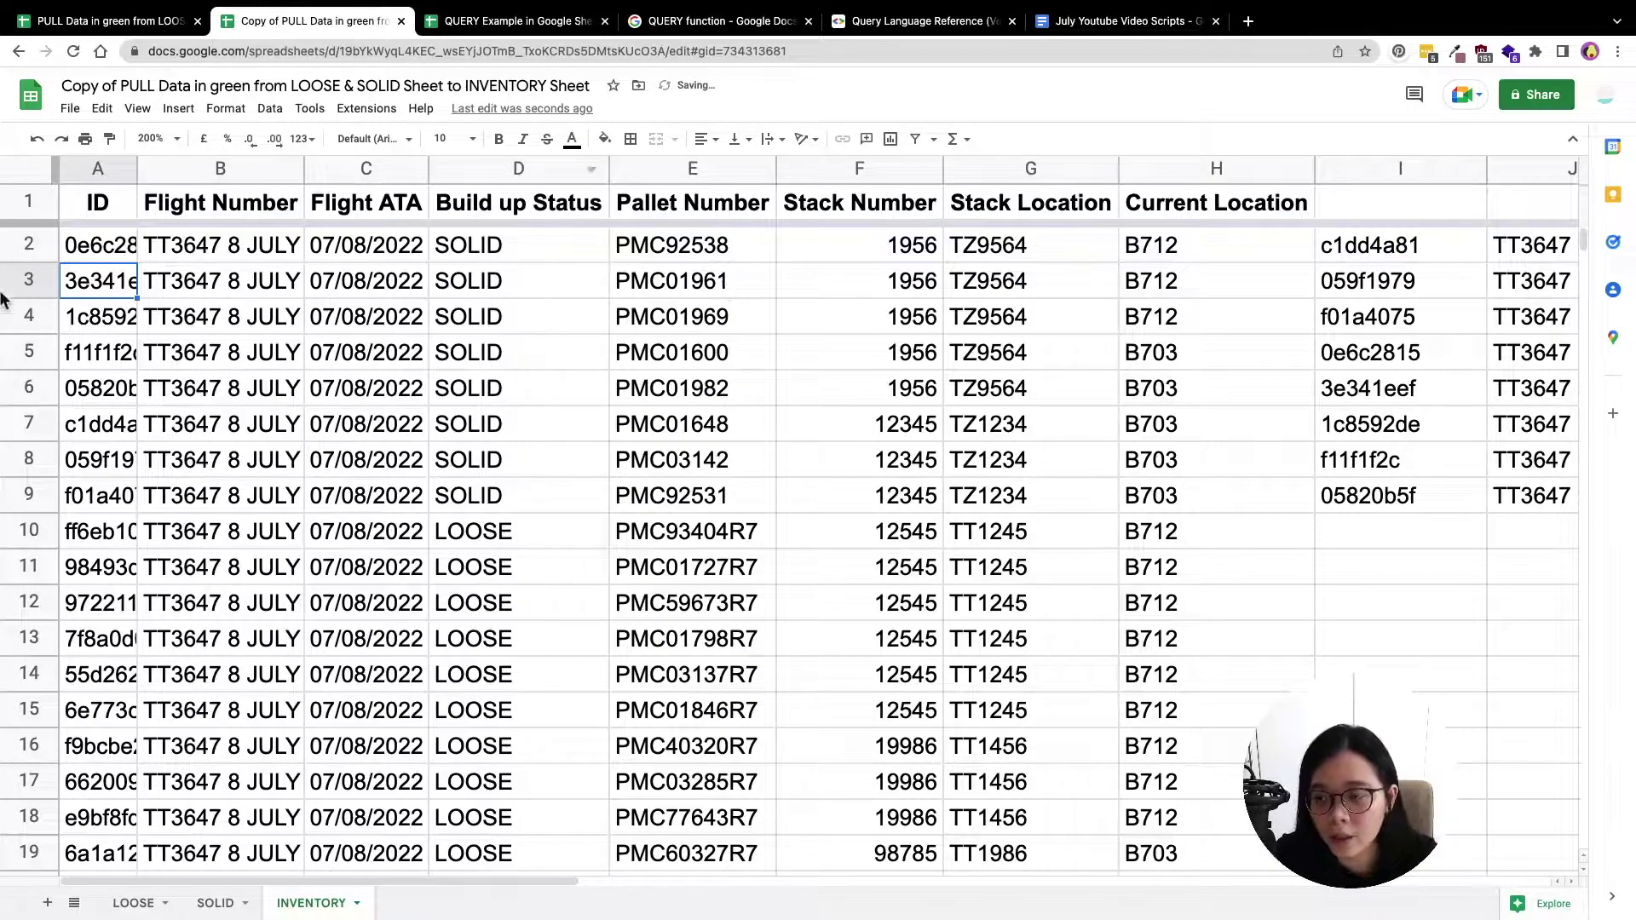
pyautogui.doubleClick(104, 243)
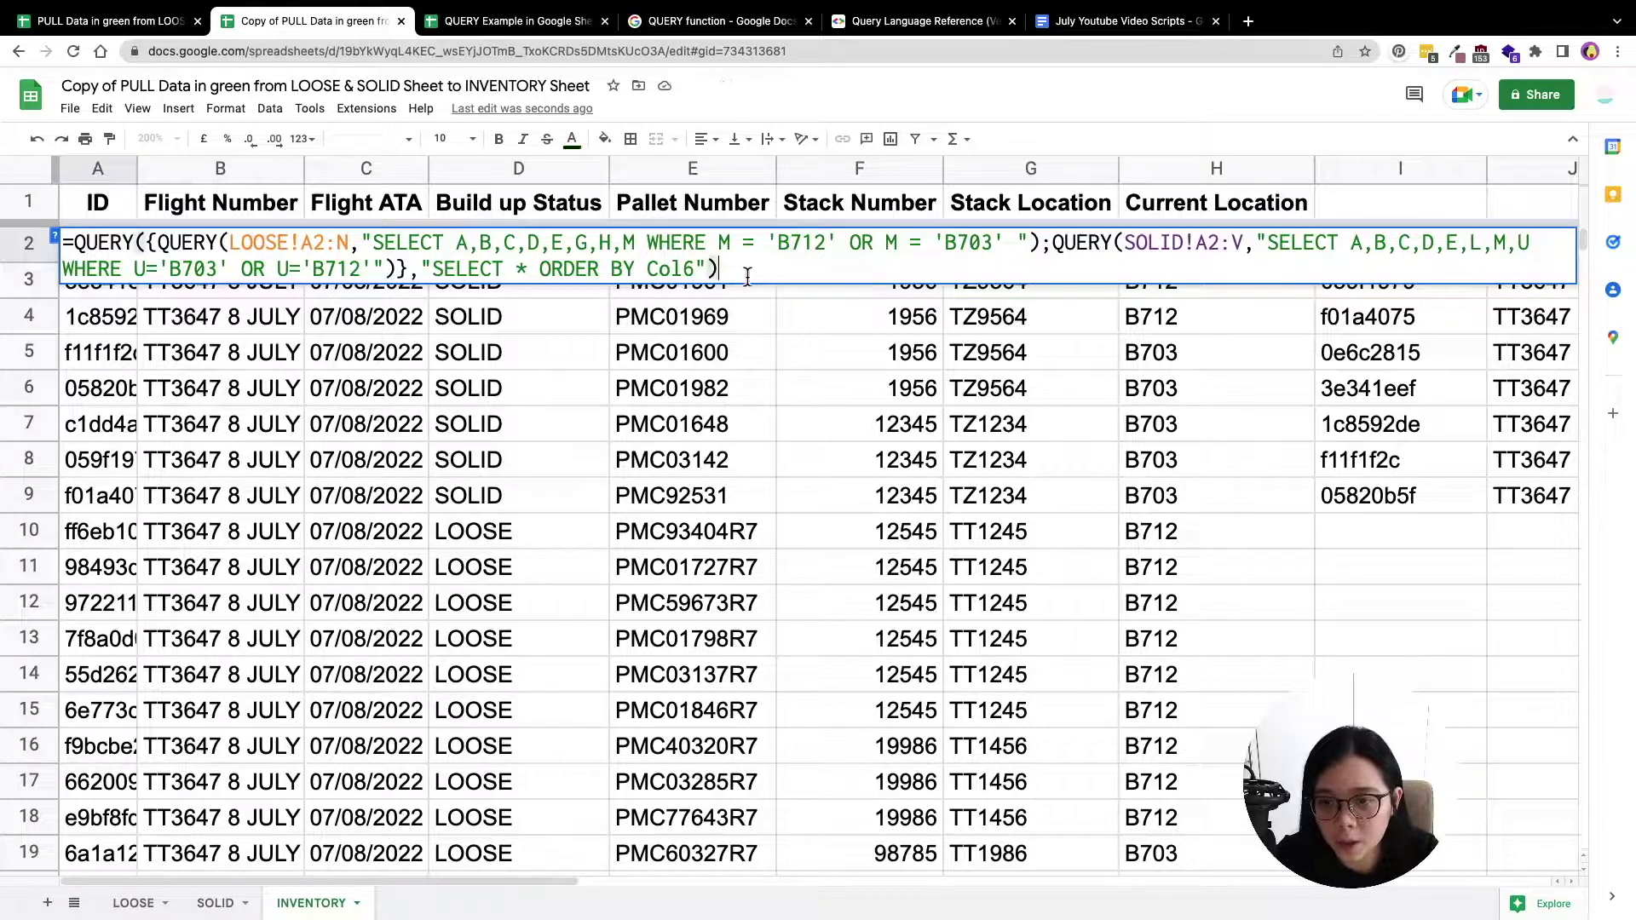
pyautogui.press('Return')
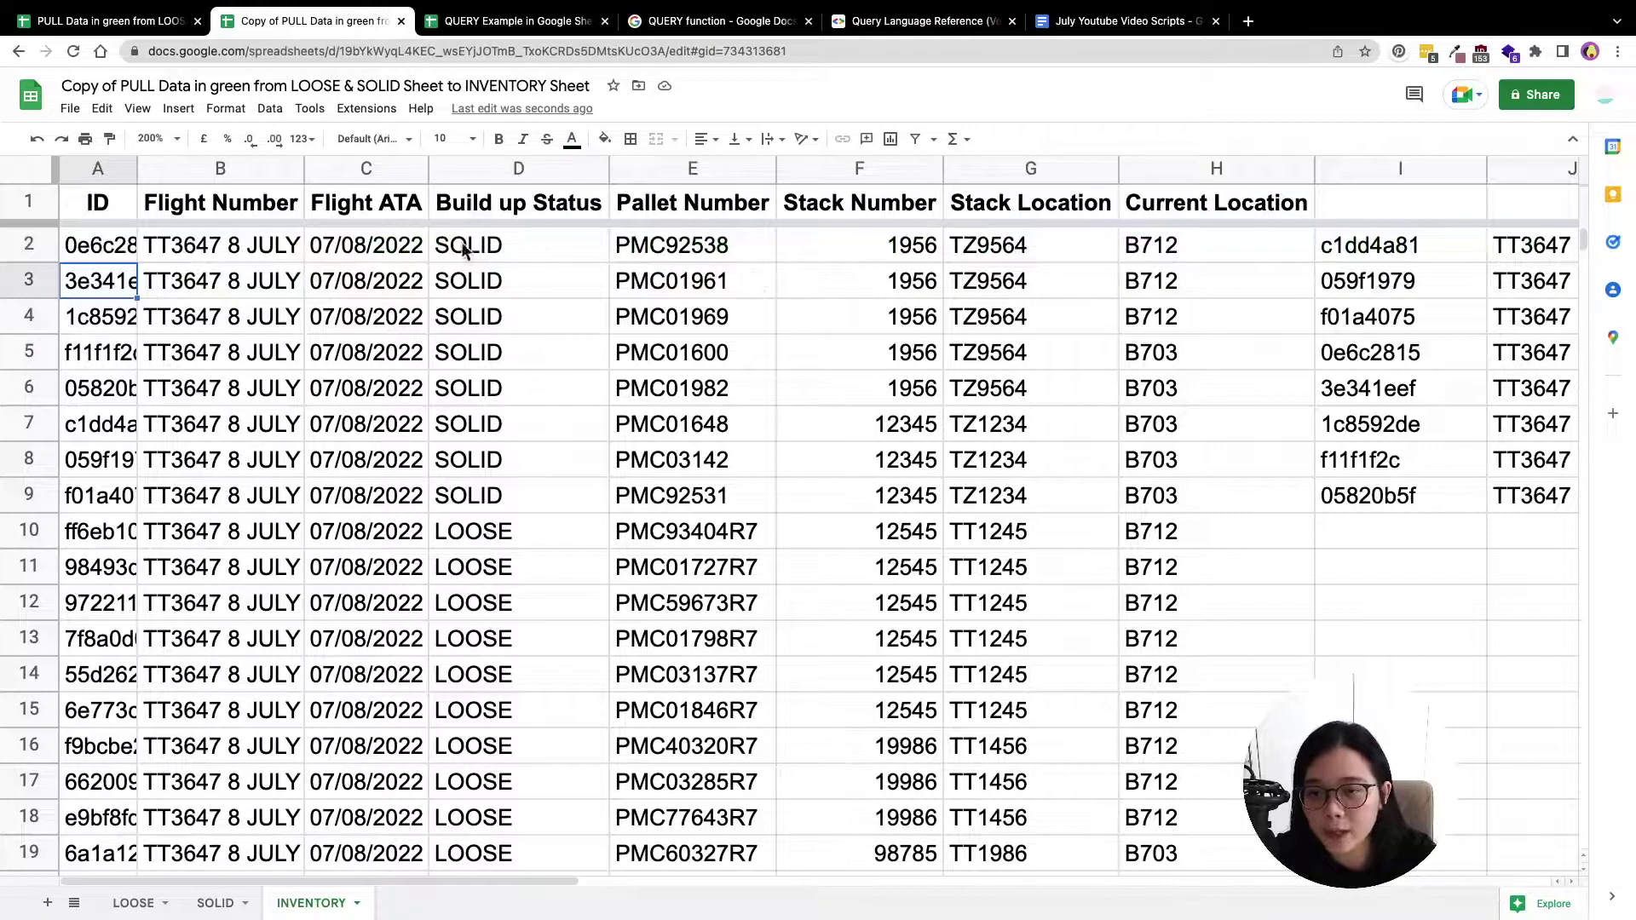
# Widen column A of the INVENTORY sheet to show the full IDs, and check the Stack Number order through the last row
pyautogui.moveTo(138, 167); pyautogui.dragTo(253, 169)
pyautogui.scroll(-5, 1313, 358)
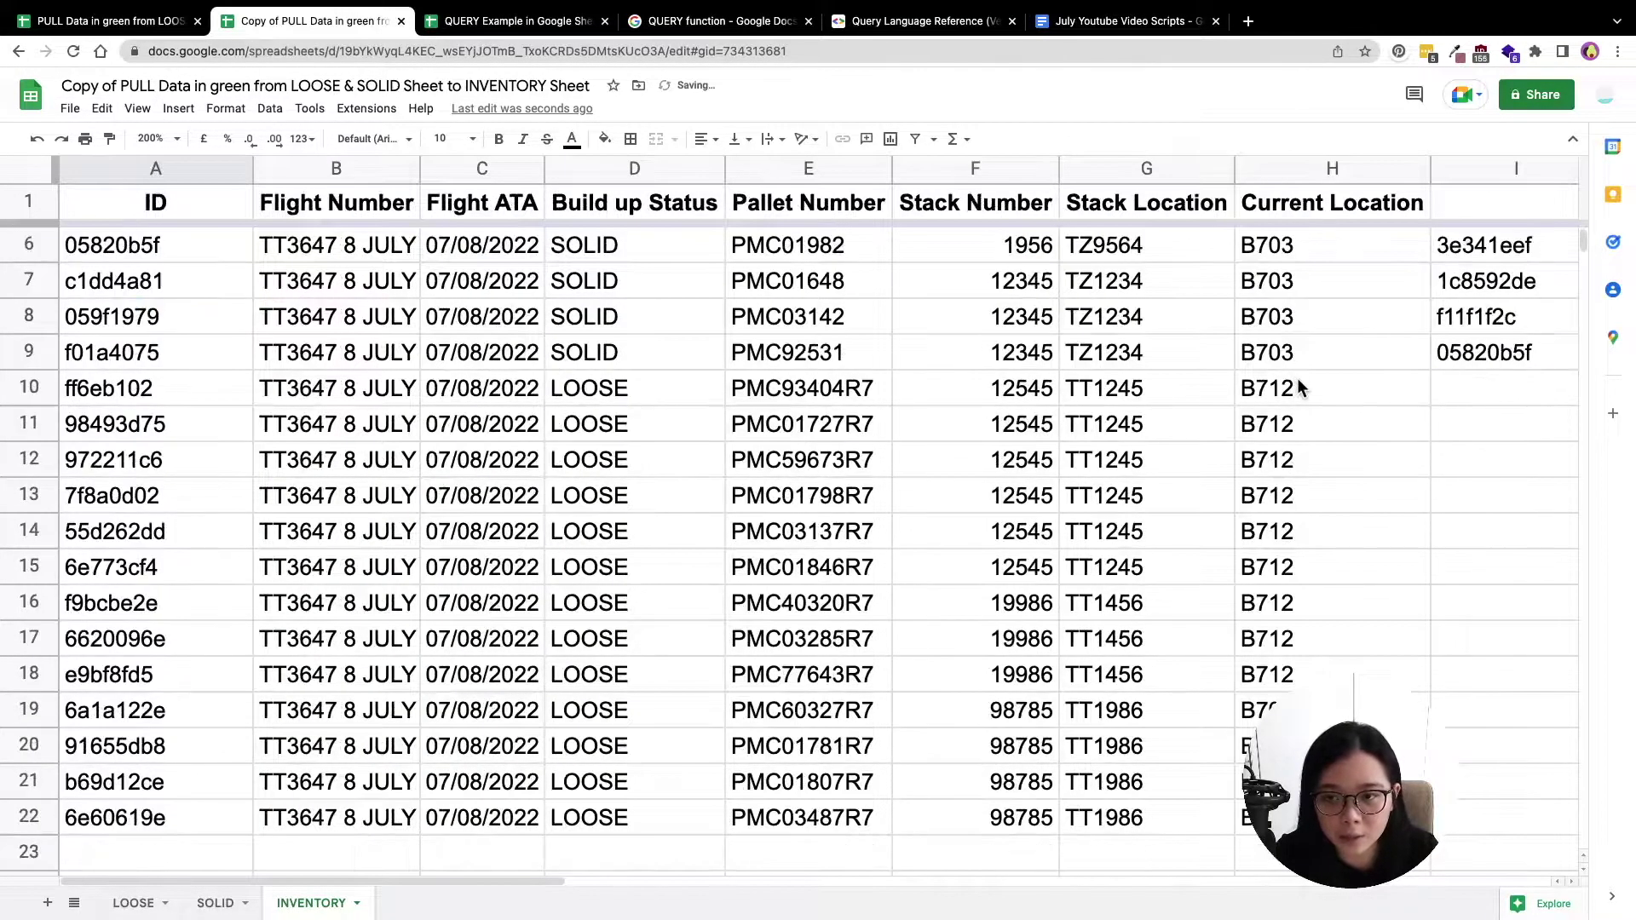
pyautogui.scroll(5, 1303, 390)
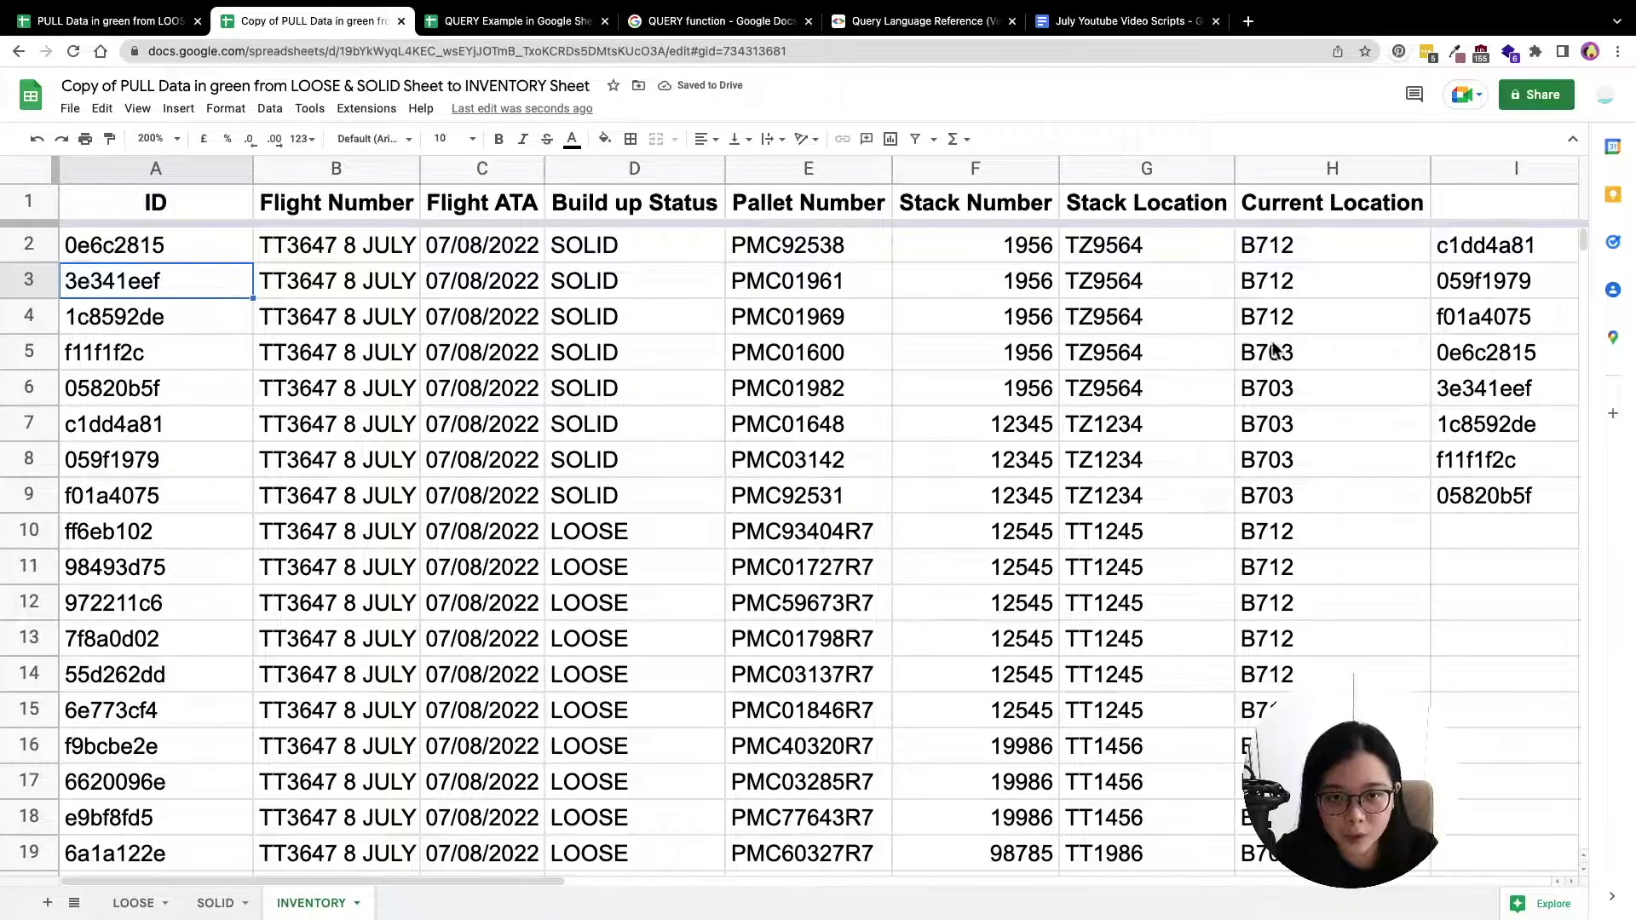
pyautogui.moveTo(1032, 248); pyautogui.dragTo(1019, 544)
pyautogui.click(1022, 566)
pyautogui.scroll(-2, 1033, 647)
pyautogui.scroll(2, 1031, 678)
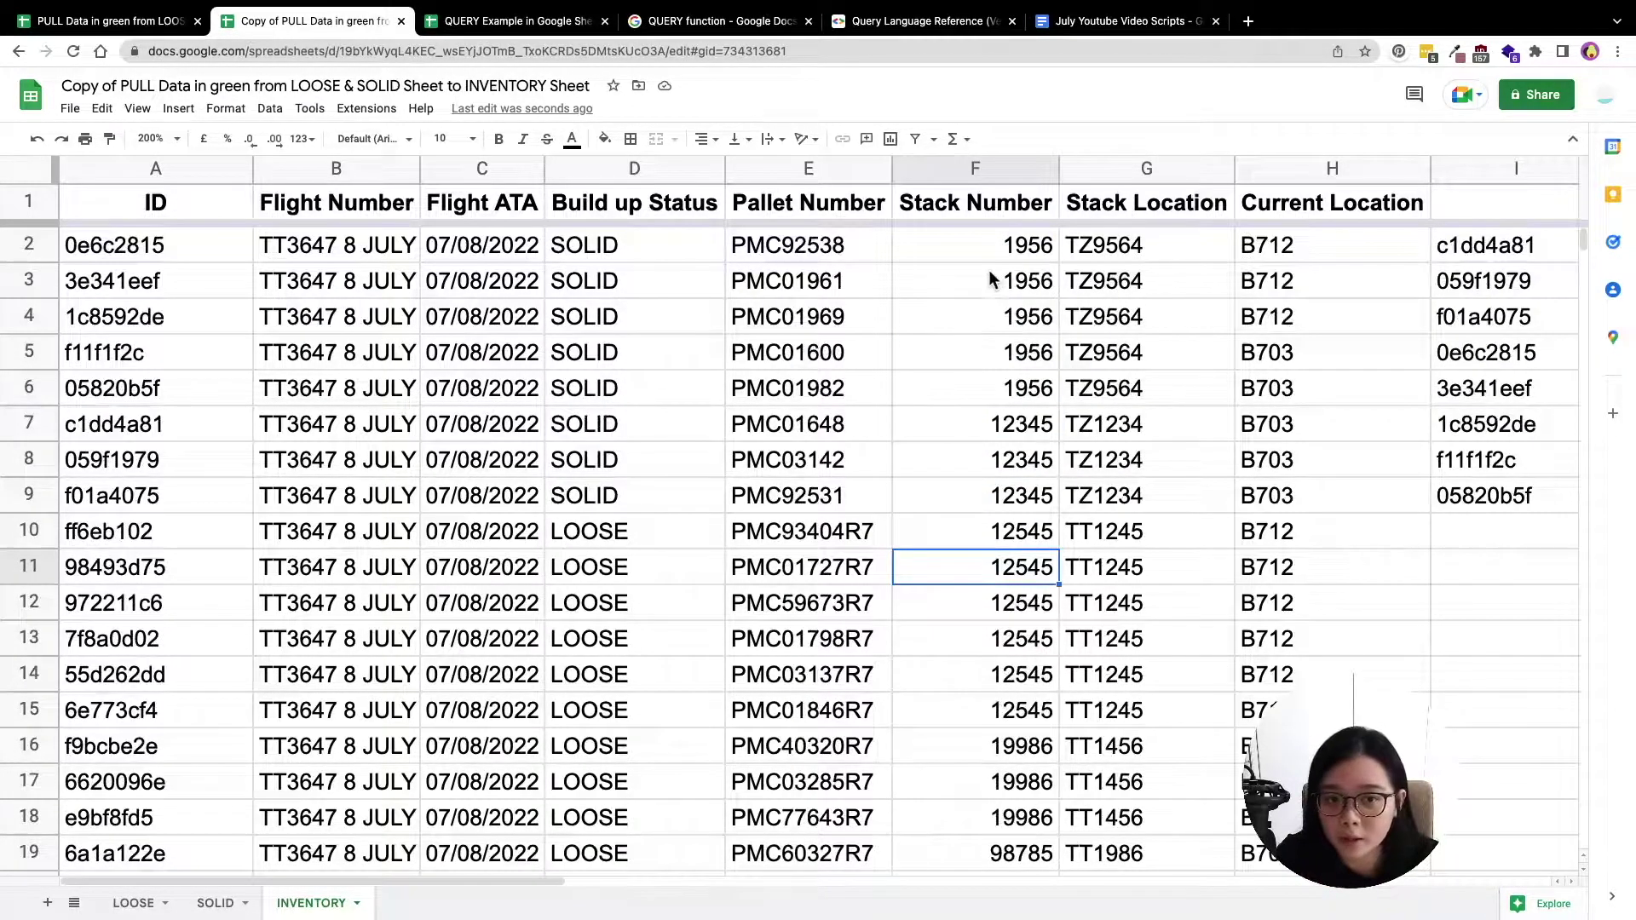
# Add DESC after Col6 in the outer query string of A2, apply the formula, and check the Stack Number column's order
pyautogui.doubleClick(196, 256)
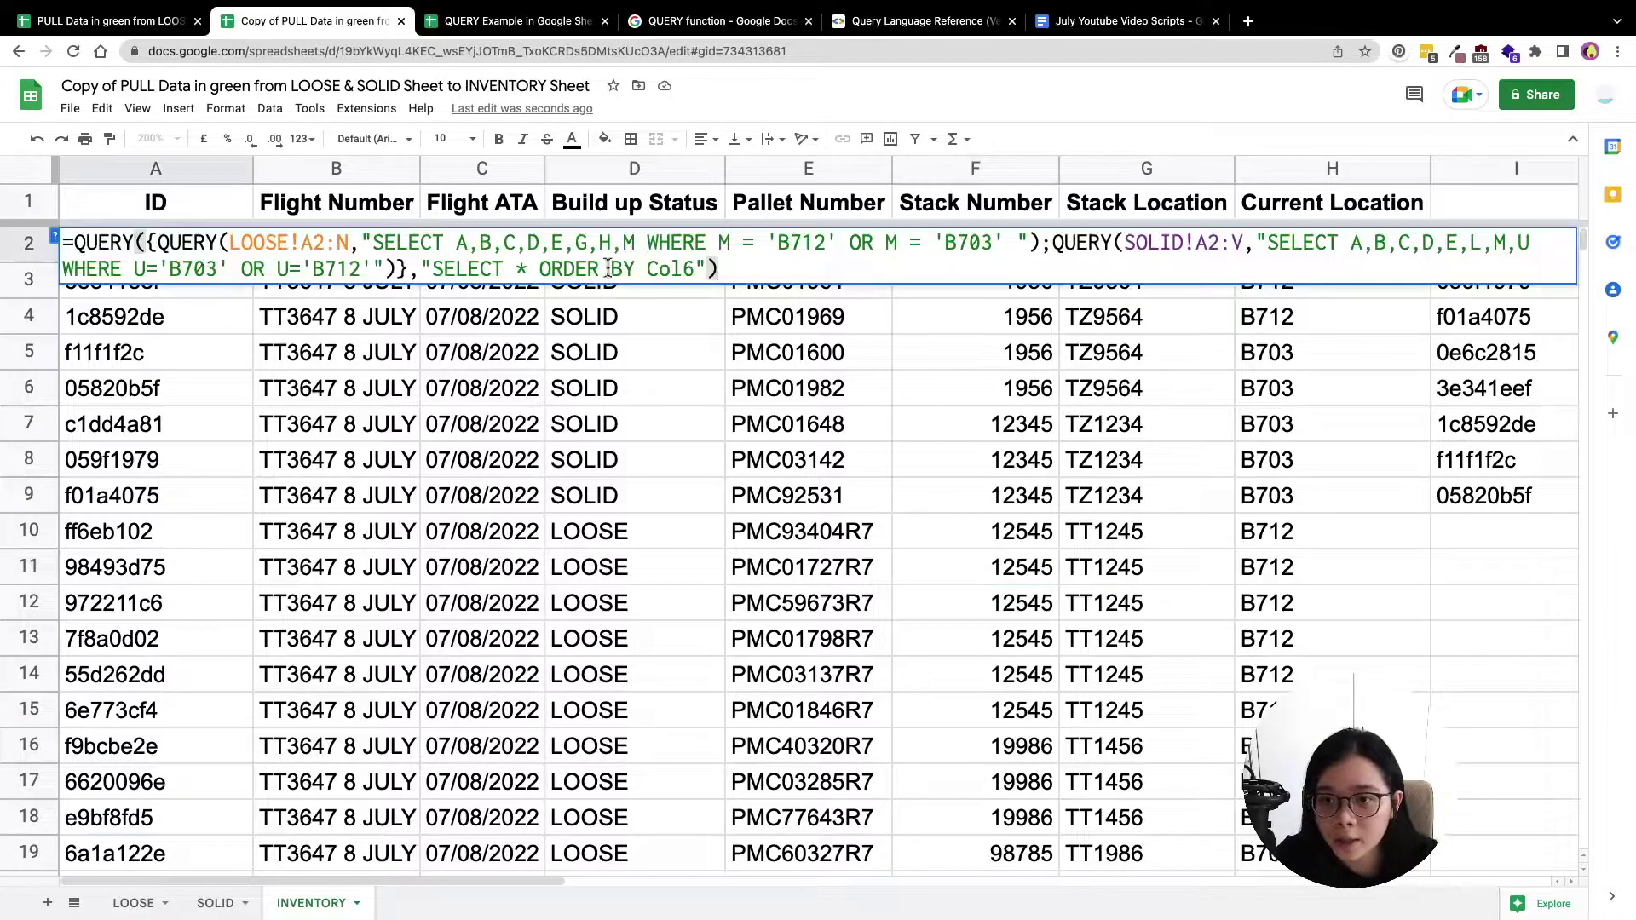
pyautogui.click(694, 271)
pyautogui.write('DESC')
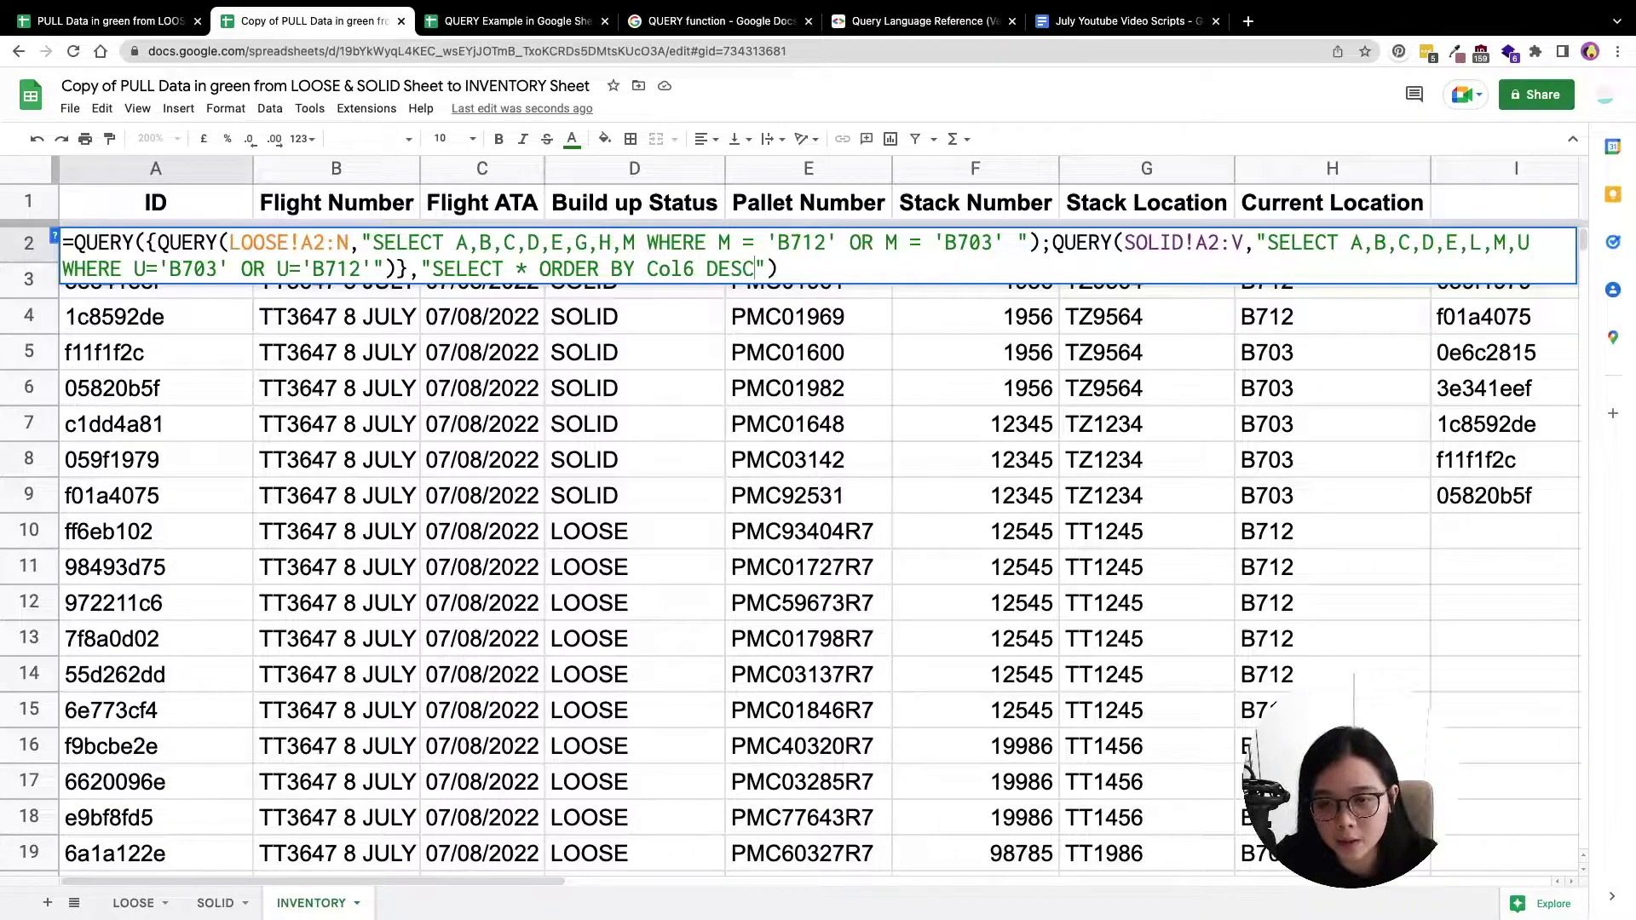
pyautogui.hotkey('alt', 'shift', 'Left')
pyautogui.press('Right')
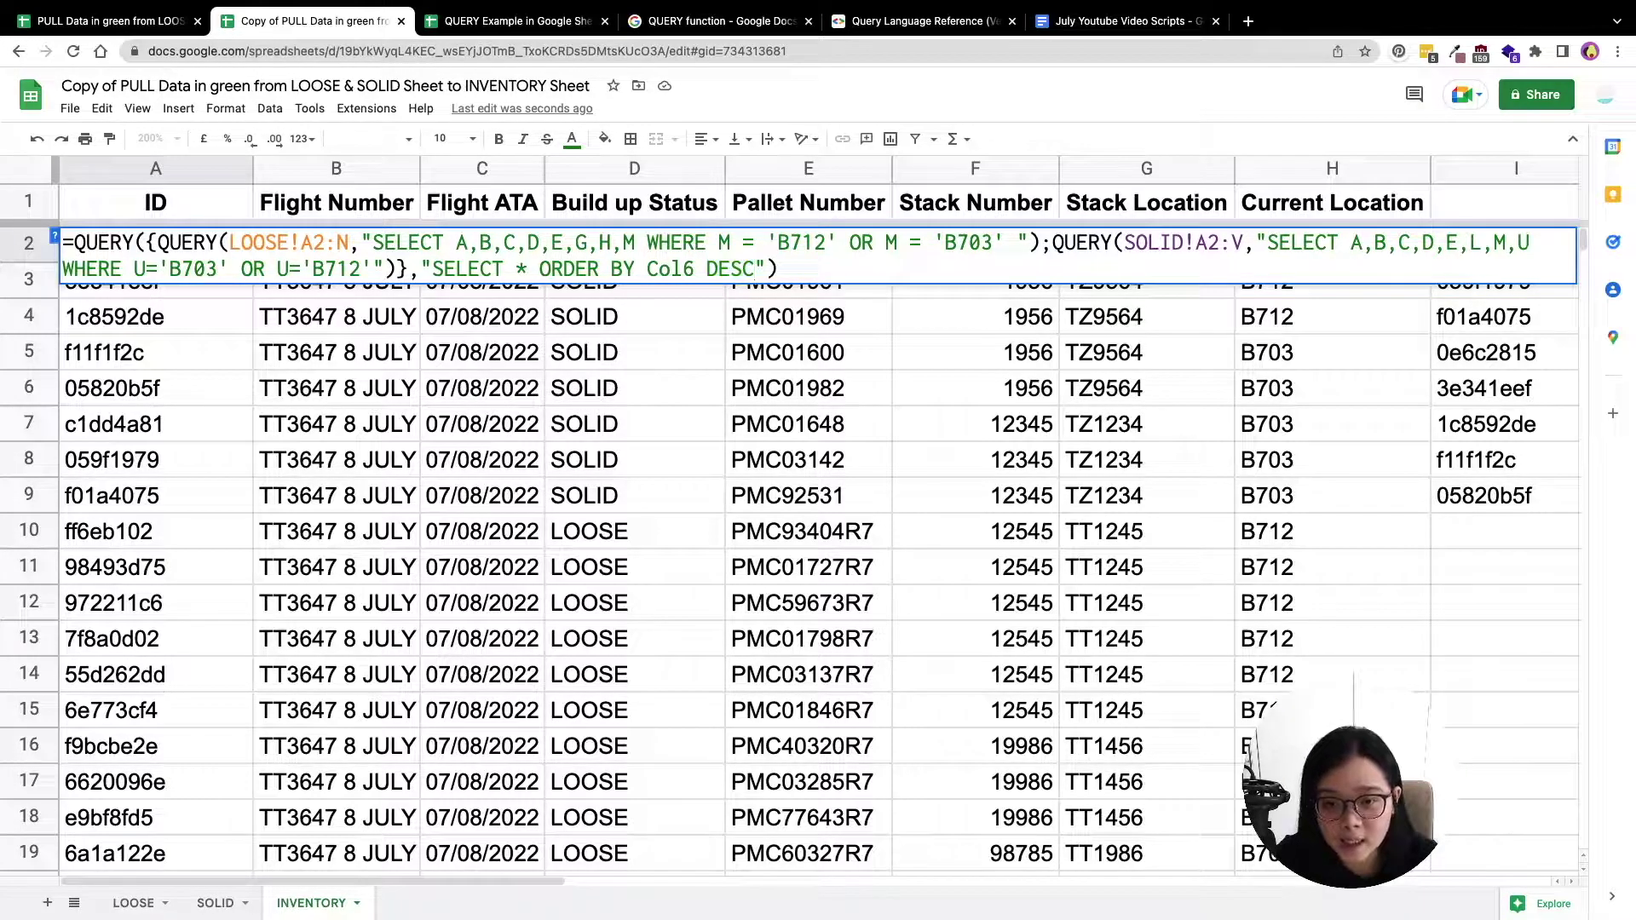
pyautogui.press('Return')
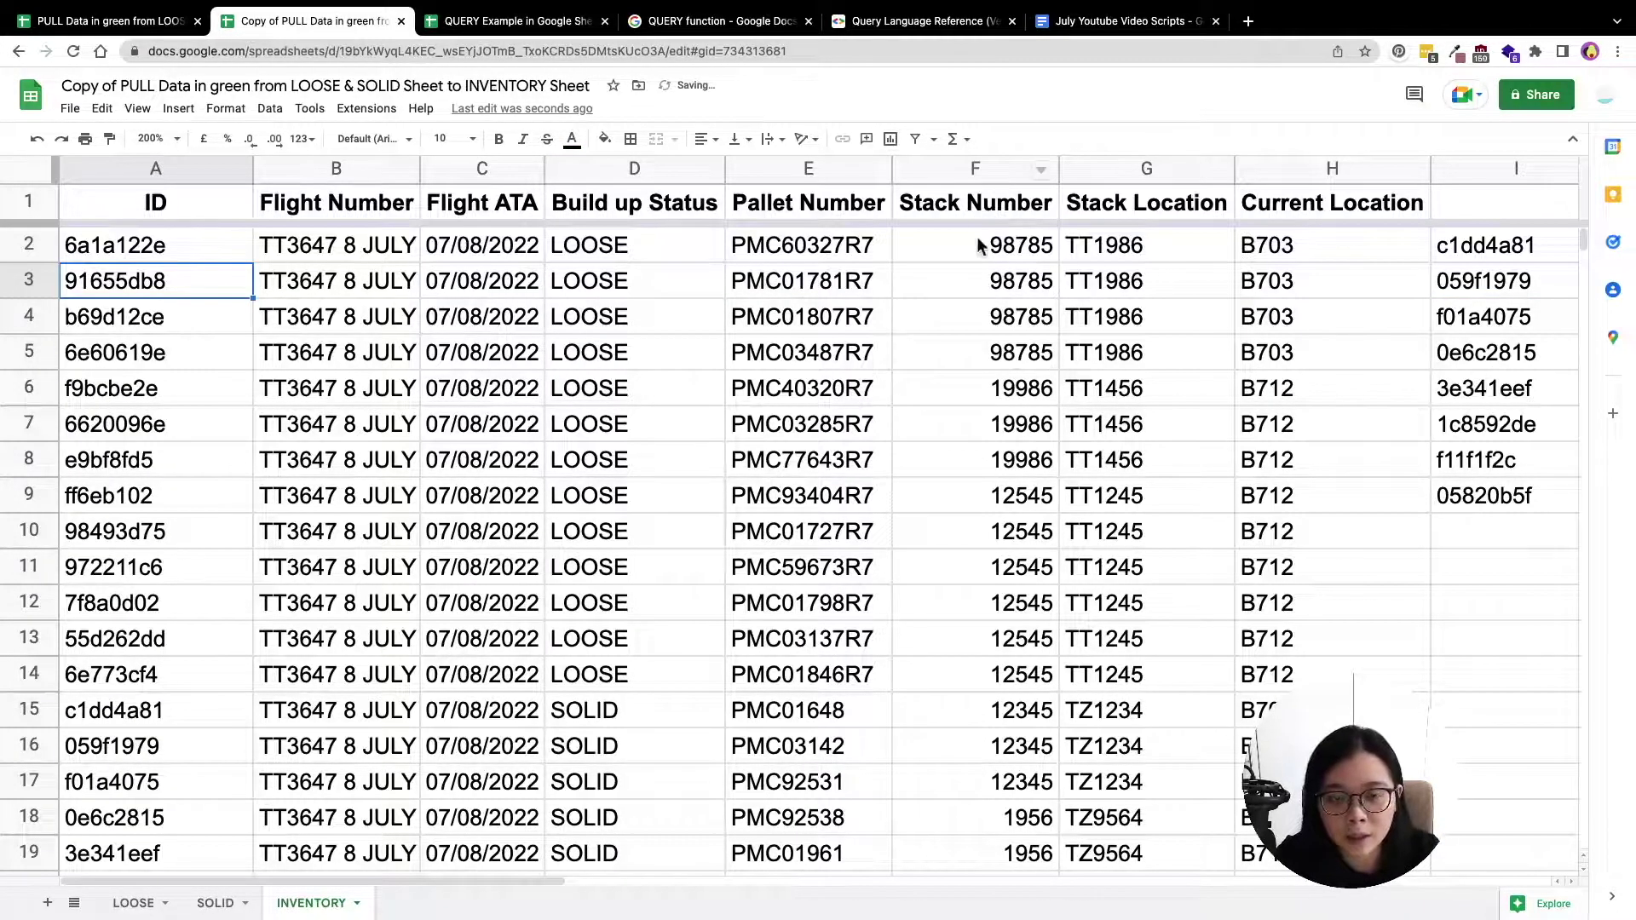
pyautogui.moveTo(992, 256); pyautogui.dragTo(1002, 786)
pyautogui.scroll(3, 1002, 779)
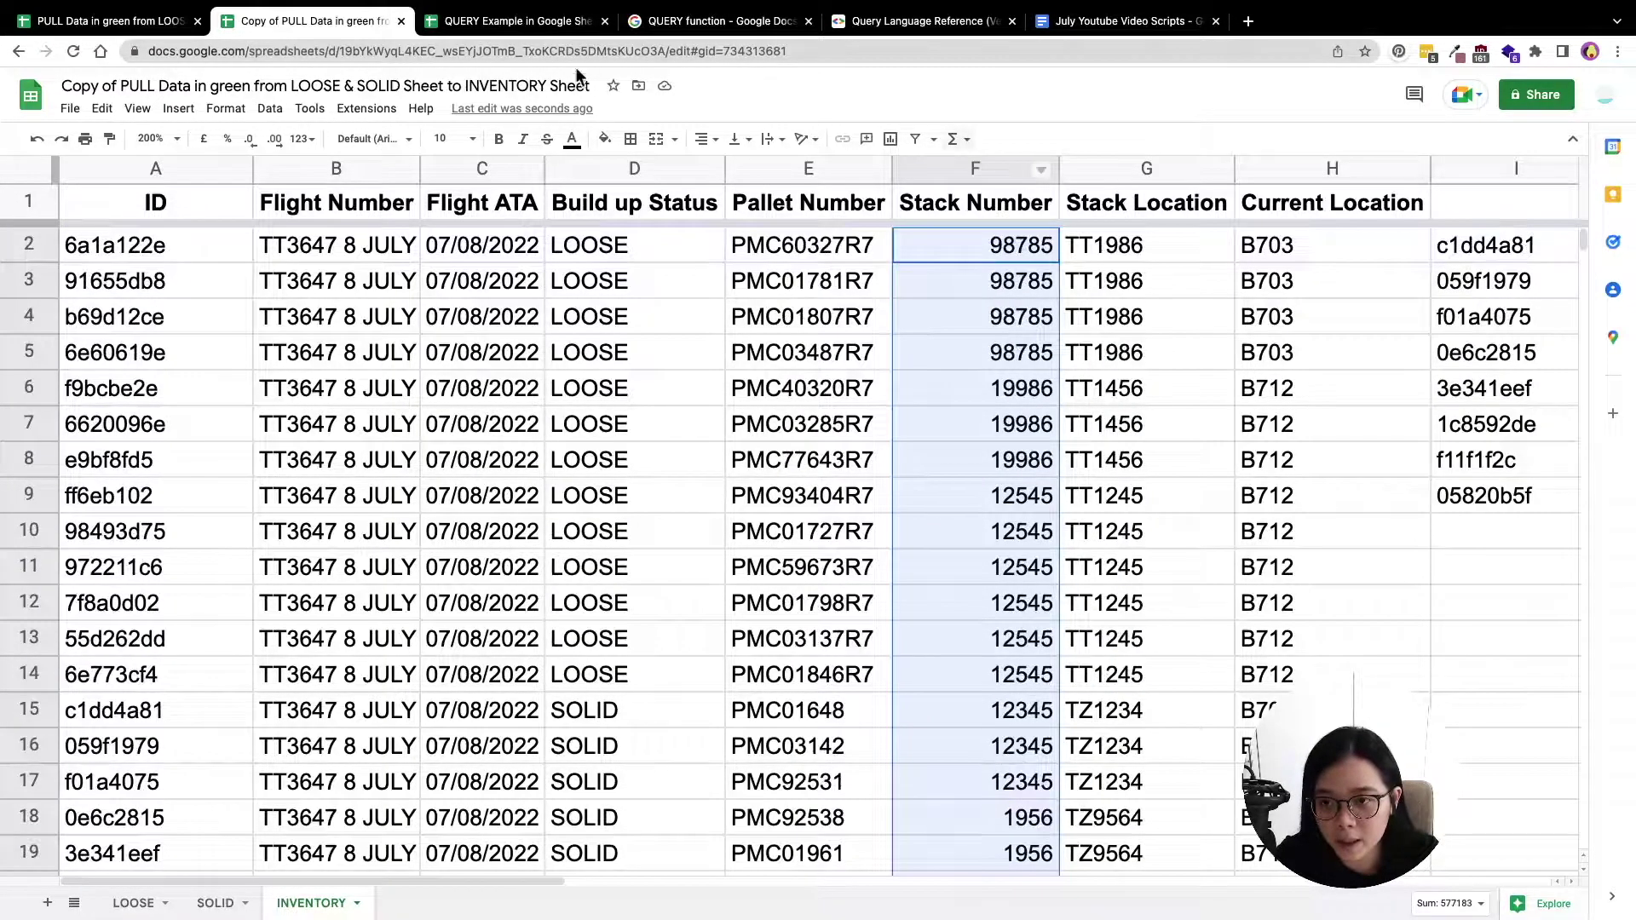
pyautogui.click(667, 269)
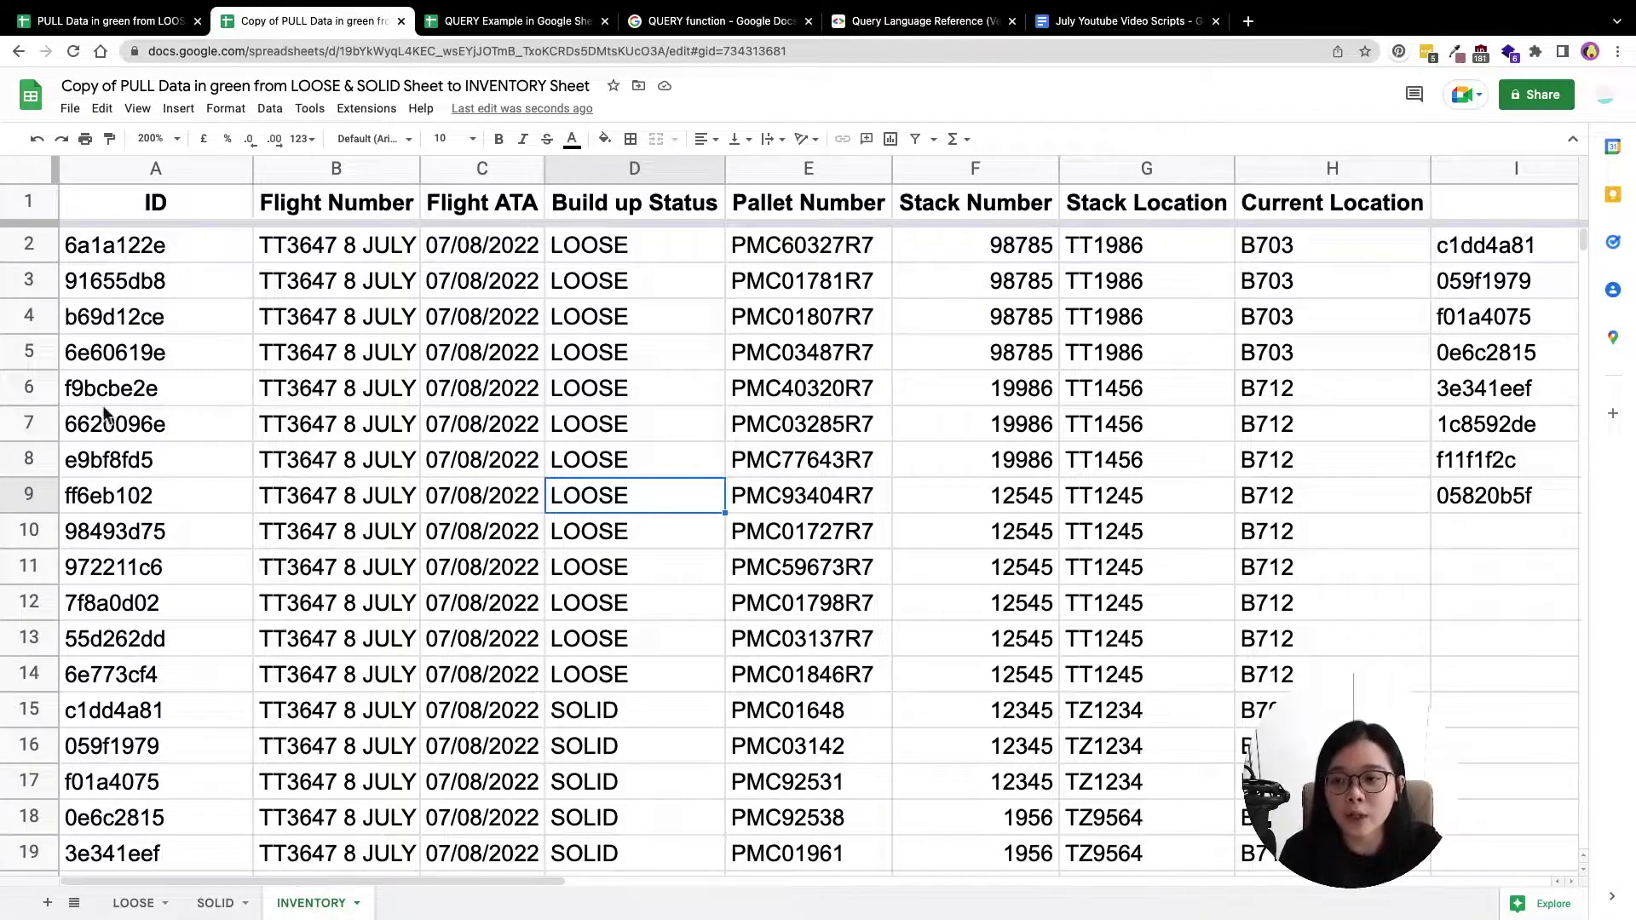
# Review the A2 formula's semicolon between the stacked queries, the LOOSE query's WHERE conditions, and the outer query's Col6 reference, leaving the formula as is
pyautogui.click(204, 249)
pyautogui.doubleClick(204, 247)
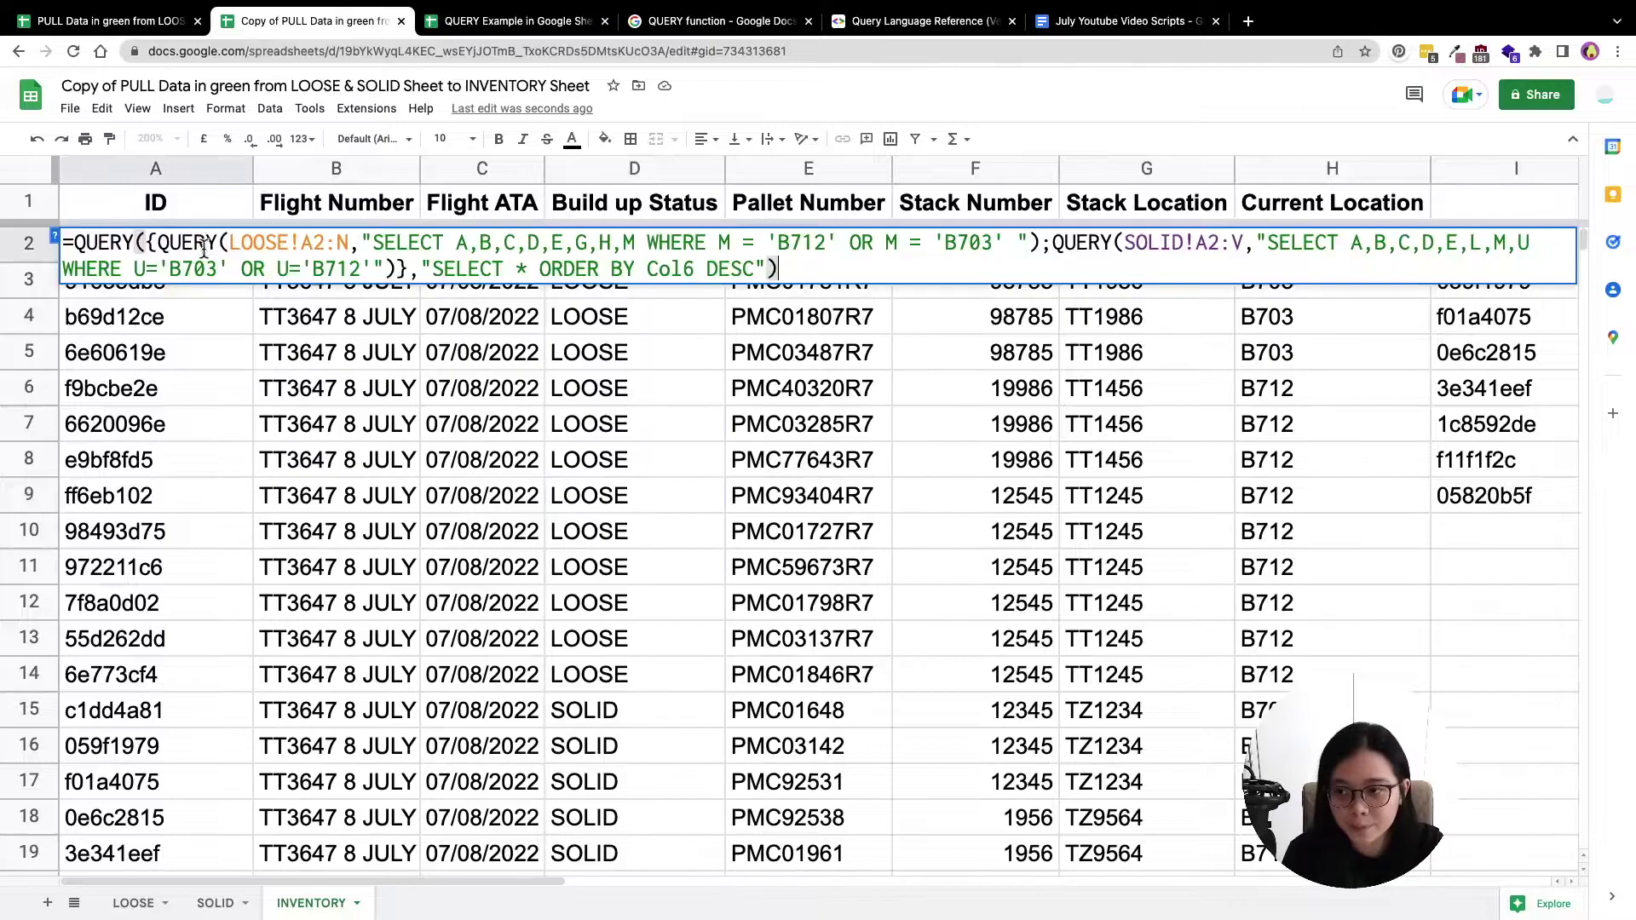
pyautogui.click(694, 271)
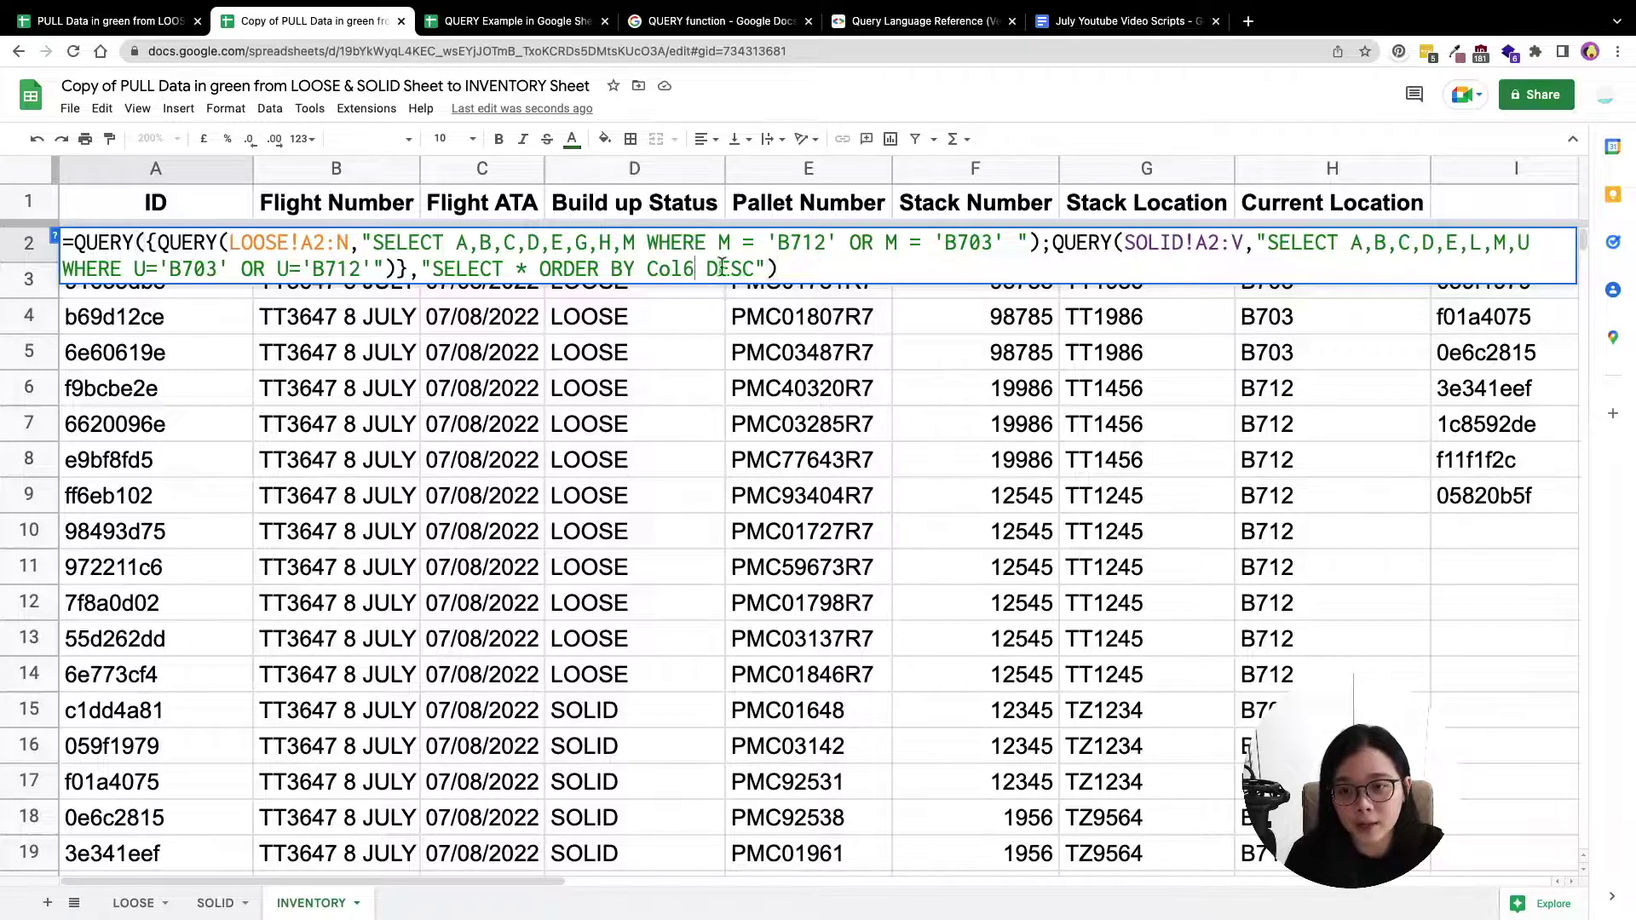
pyautogui.moveTo(1053, 247); pyautogui.dragTo(1041, 246)
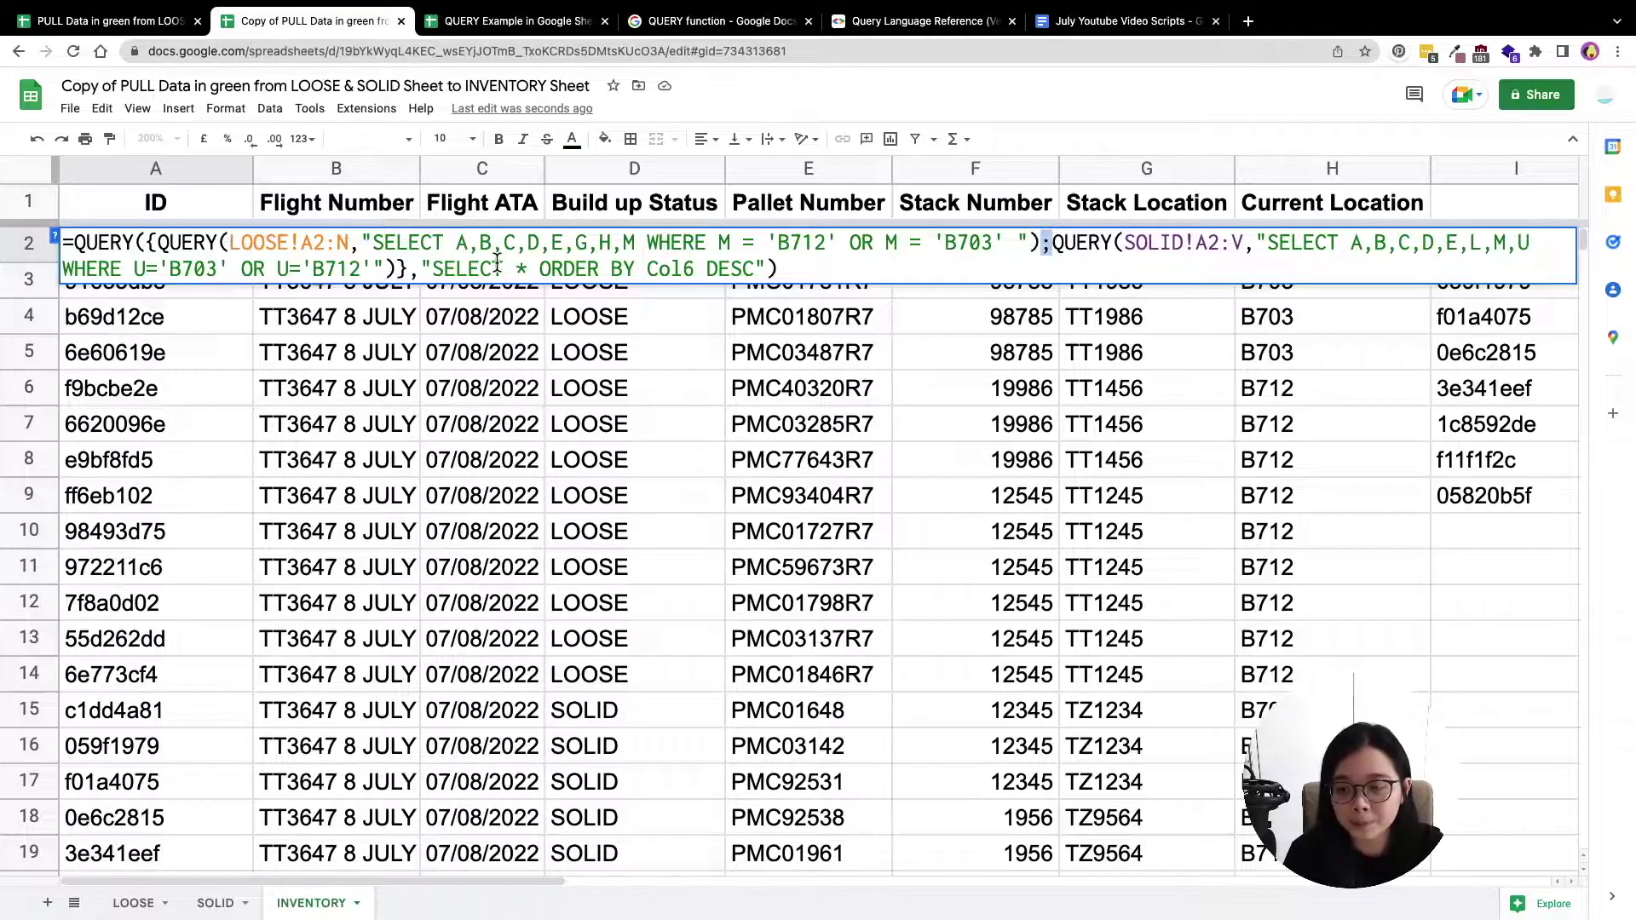
pyautogui.moveTo(1018, 244)
pyautogui.mouseDown()
pyautogui.moveTo(708, 243)
pyautogui.moveTo(1003, 245)
pyautogui.mouseUp()
pyautogui.click(720, 242)
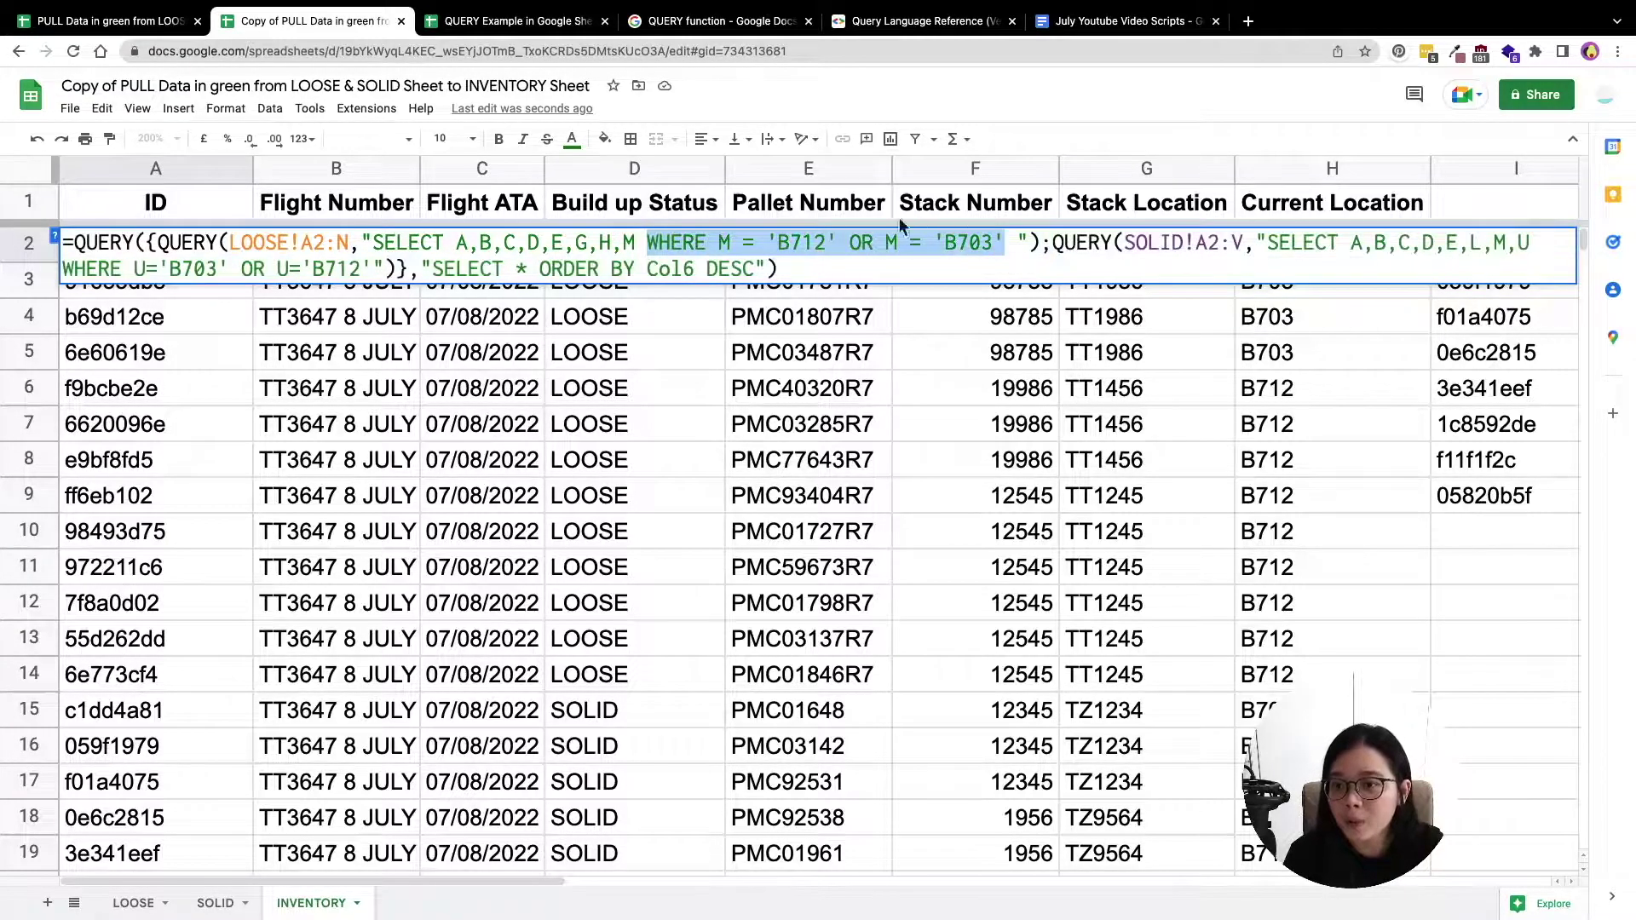
pyautogui.click(420, 266)
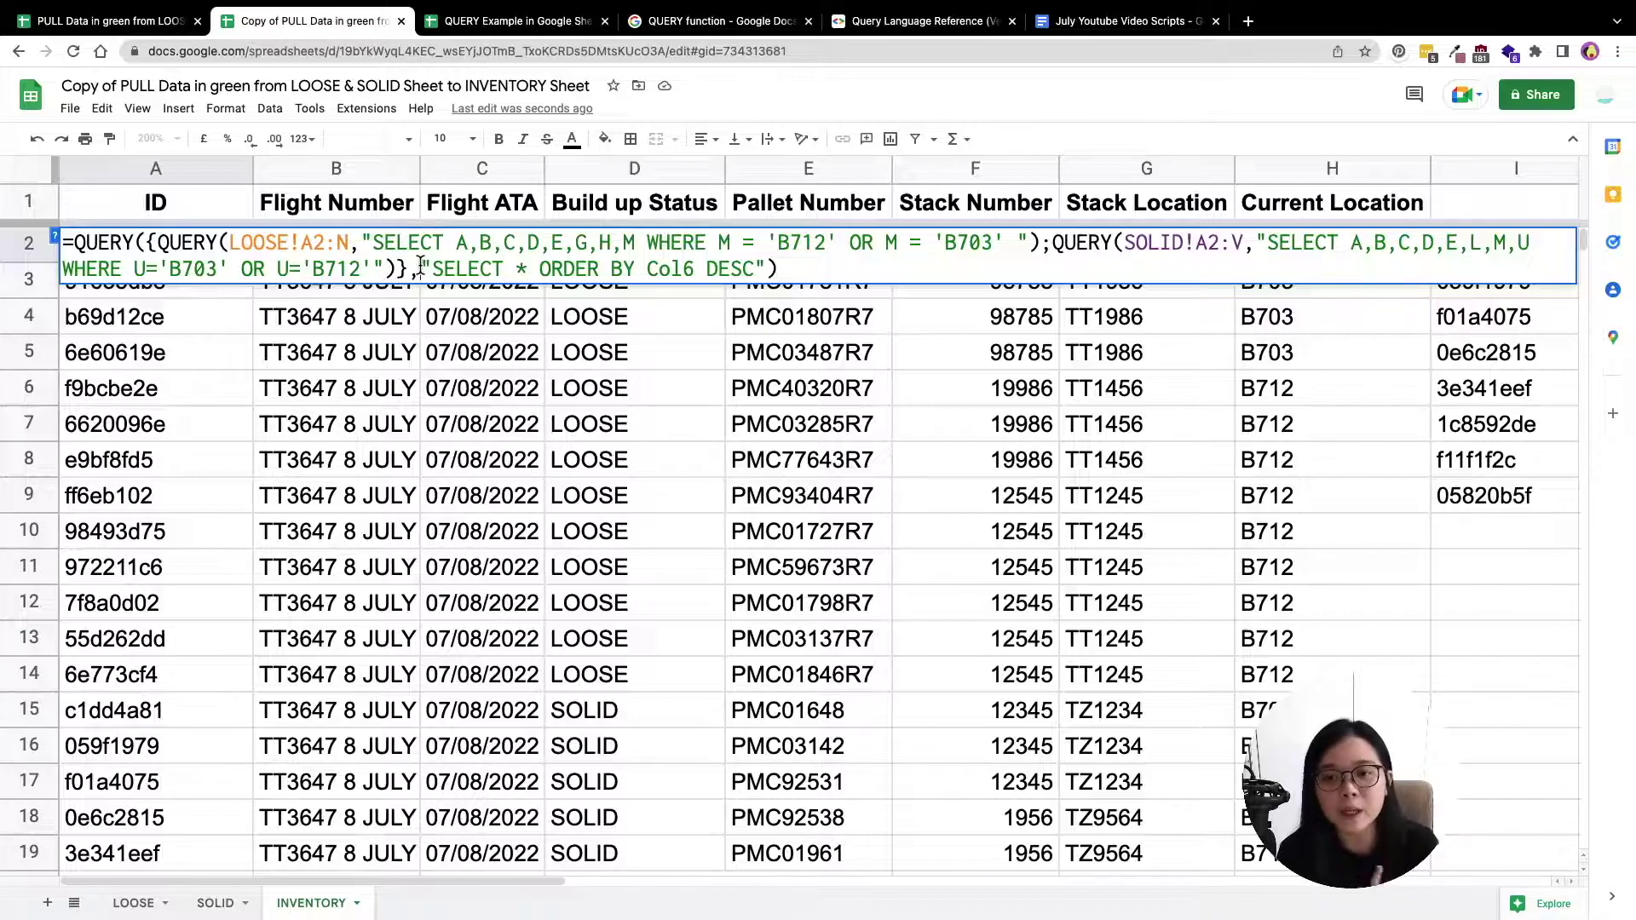
pyautogui.moveTo(706, 264); pyautogui.dragTo(645, 266)
pyautogui.click(667, 268)
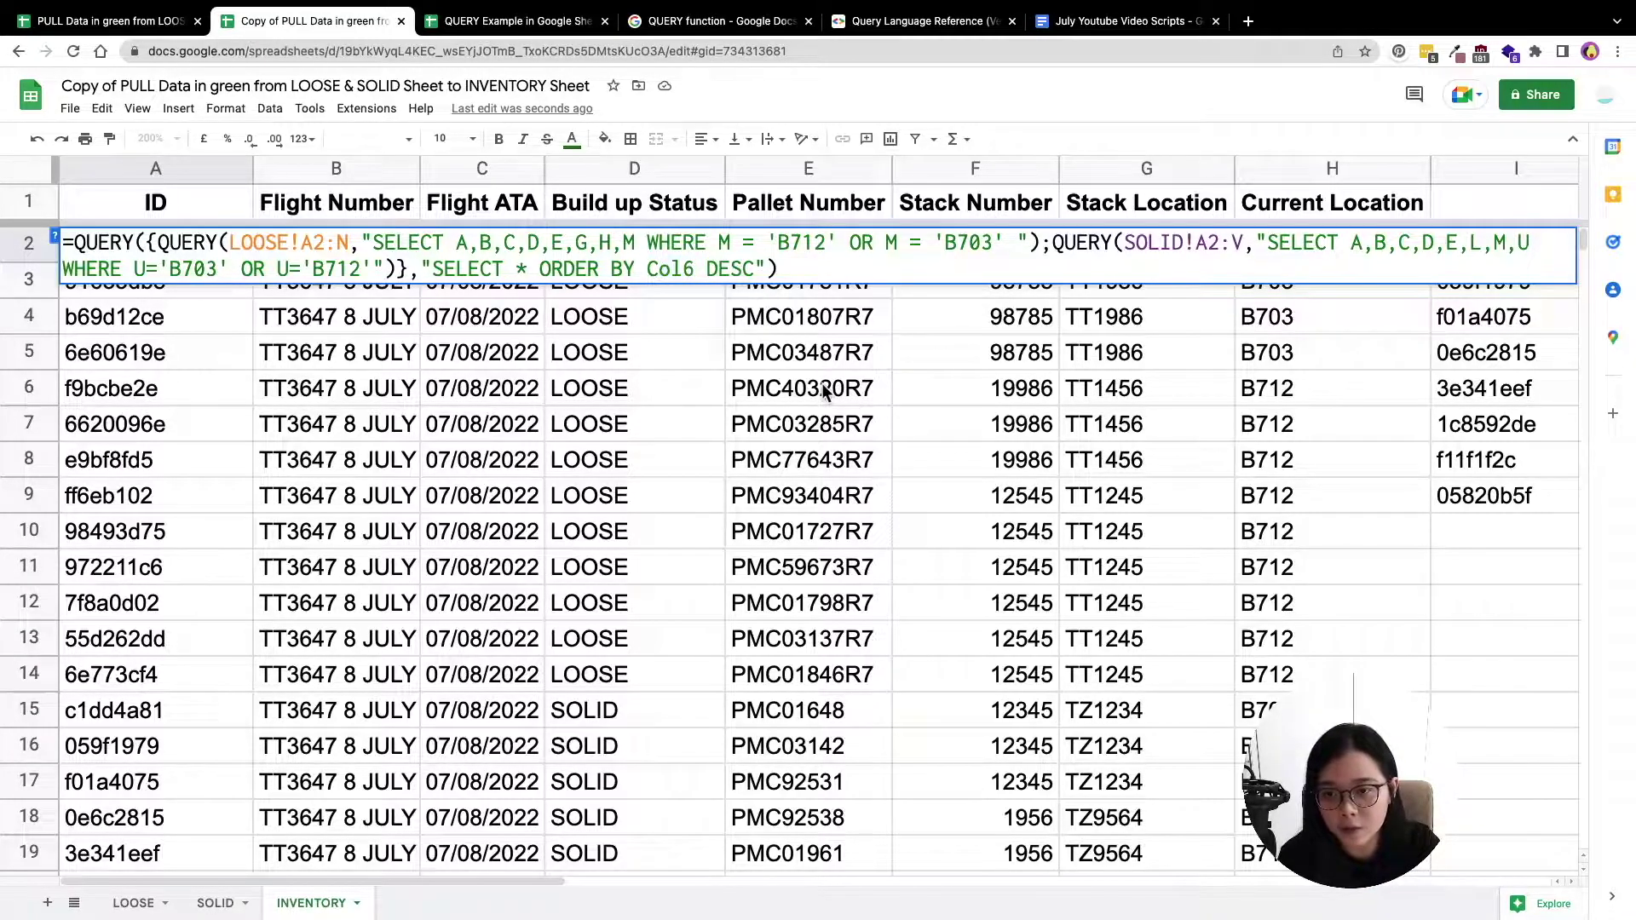
pyautogui.click(822, 390)
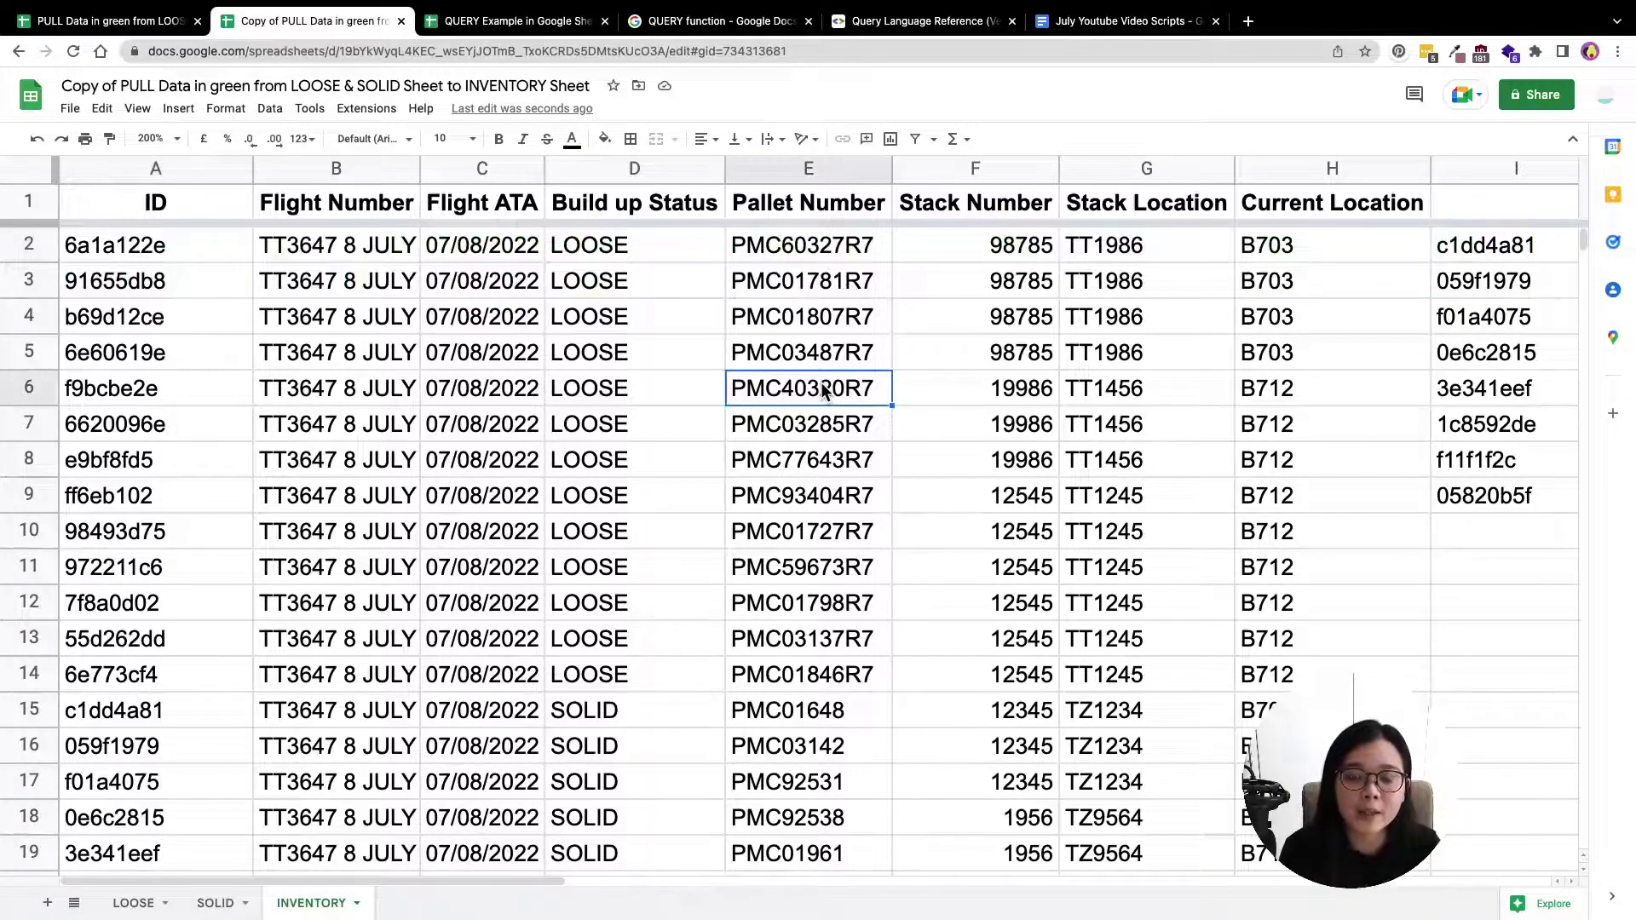